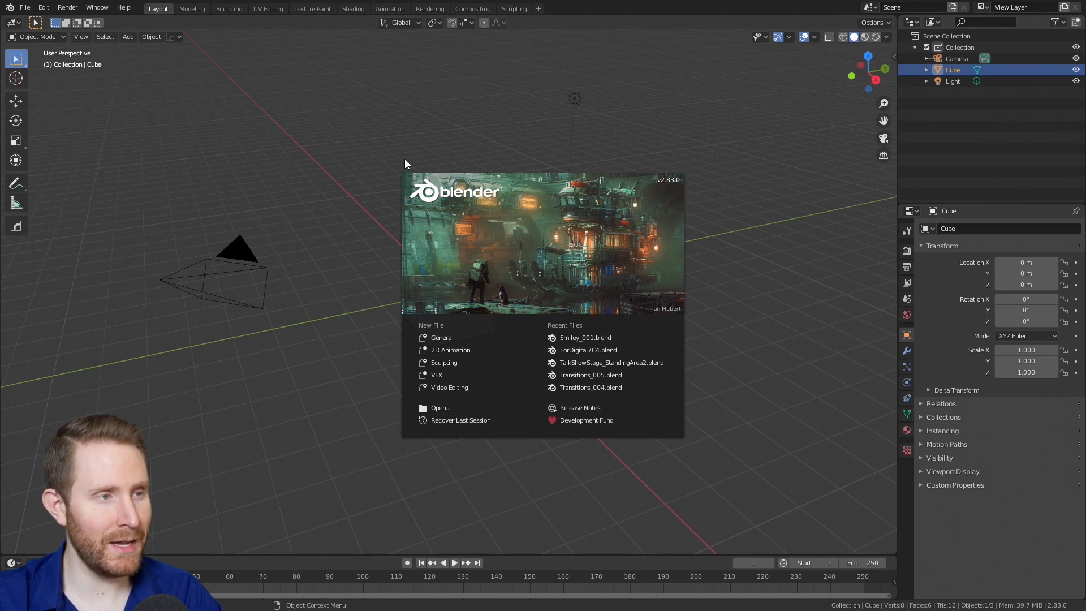
- Reopen the splash screen and create a new file from the 2D Animation template
left_click(273, 233)
middle_click_drag(332, 211, 447, 265)
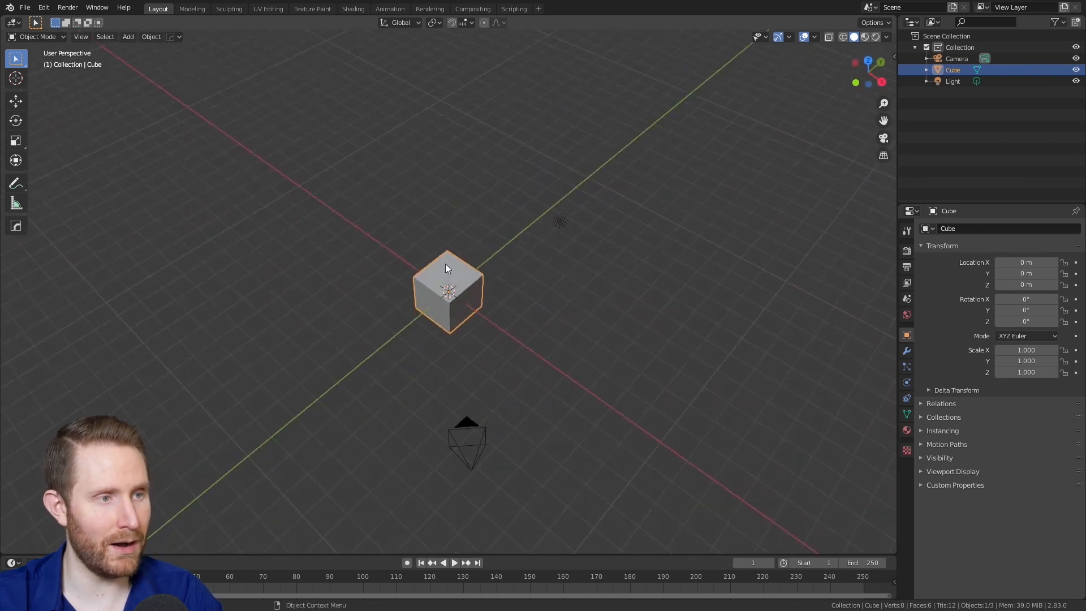
left_click(9, 7)
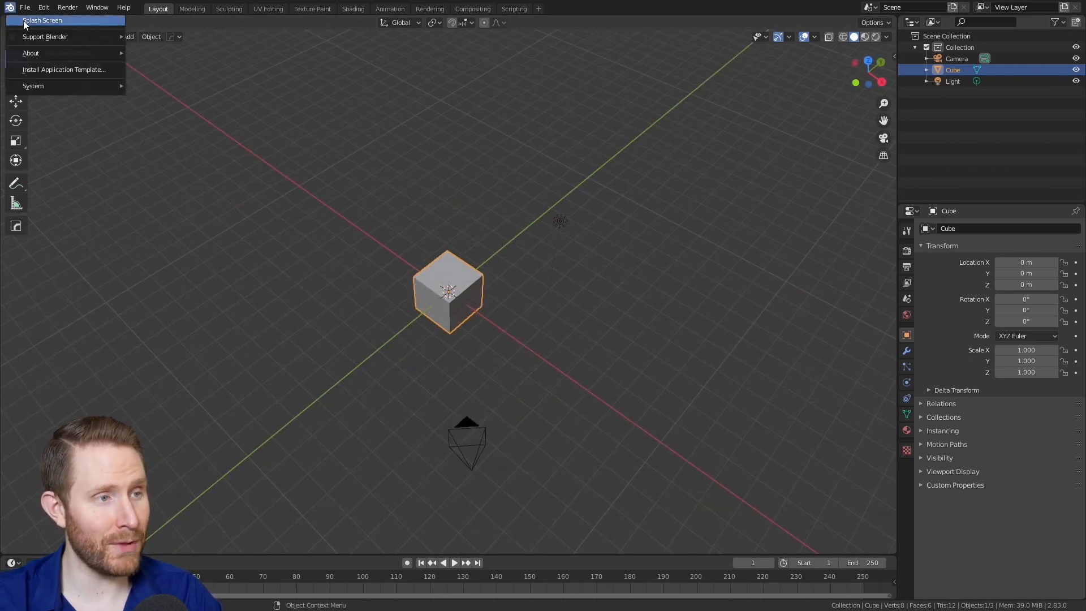
left_click(22, 21)
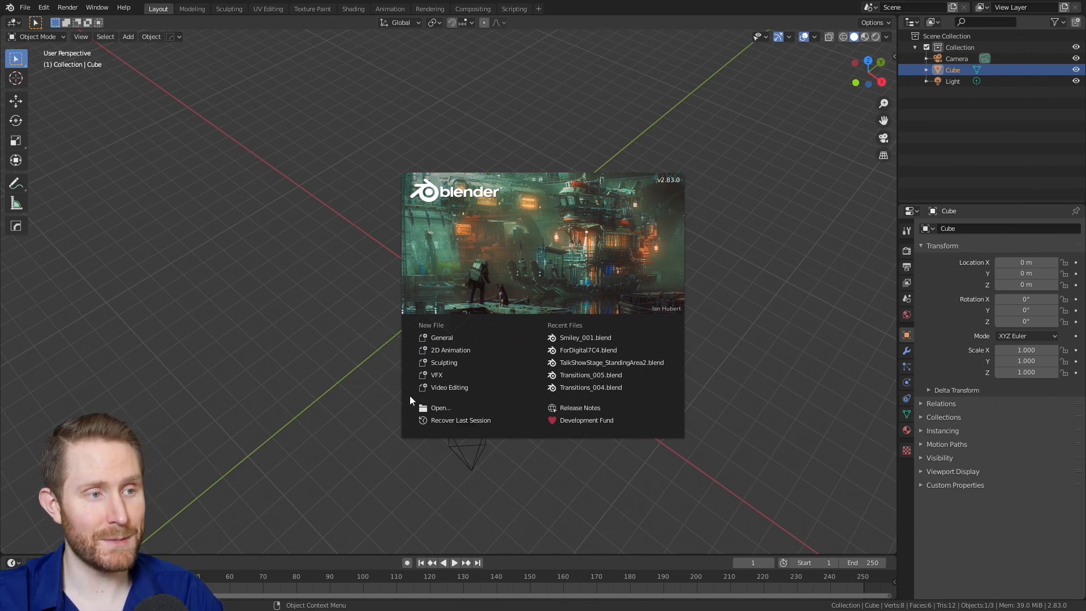
left_click(465, 350)
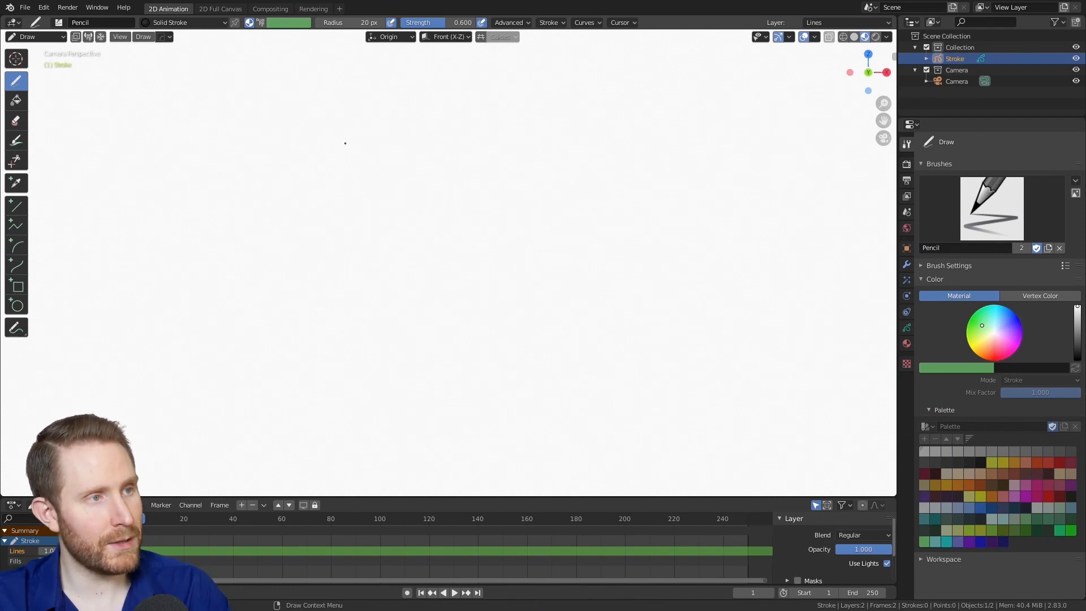
- Draw a long looping test scribble across the camera frame with the Pencil brush
scroll(565, 190, "down", 5)
scroll(497, 240, "down", 8)
middle_click_drag(604, 196, 530, 223)
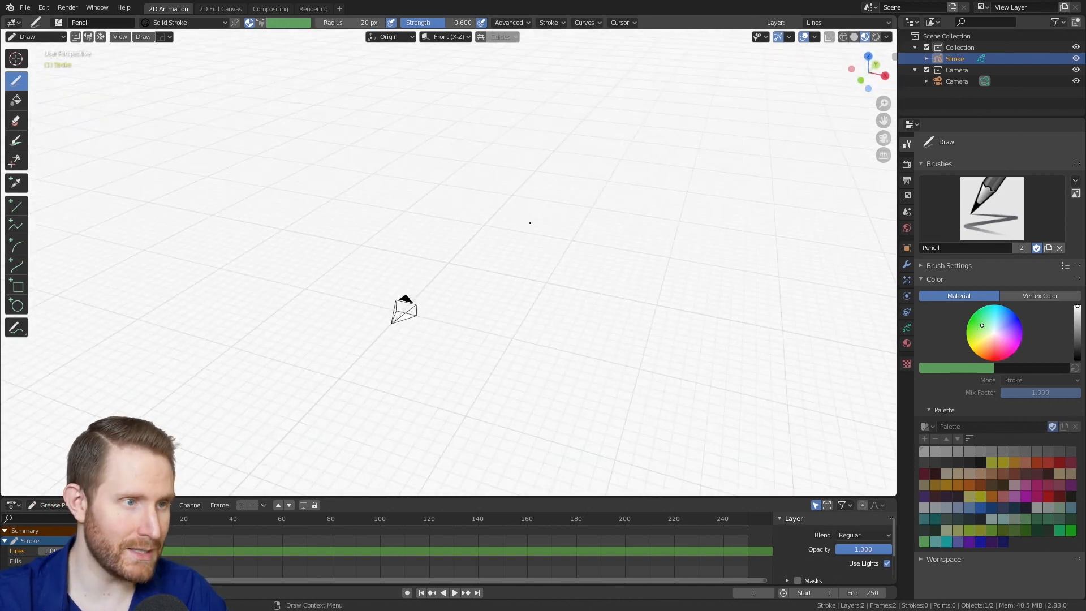
key("KP_0")
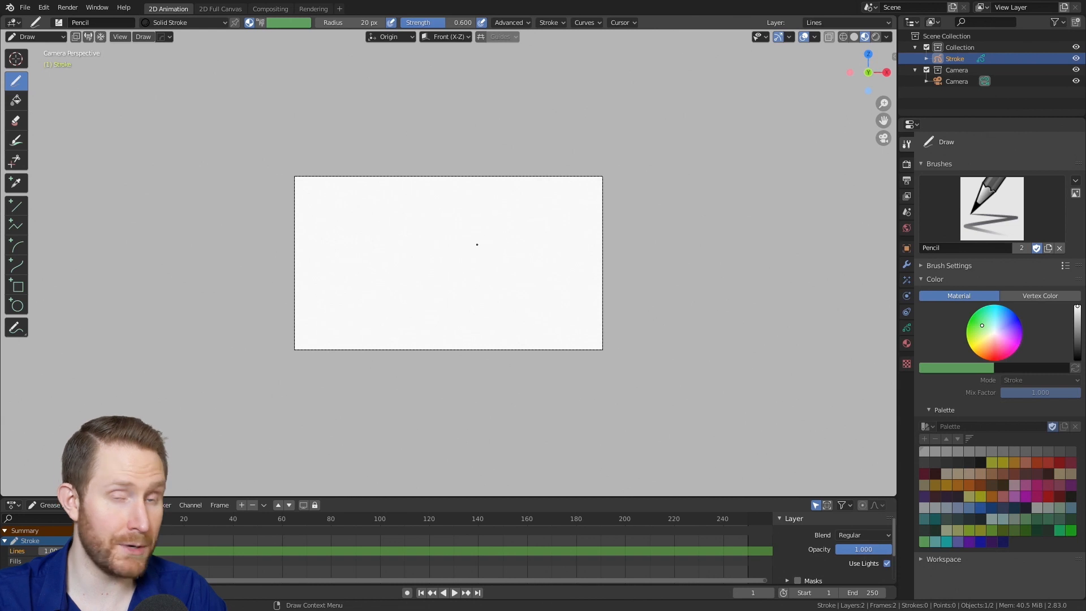
scroll(477, 245, "up", 4)
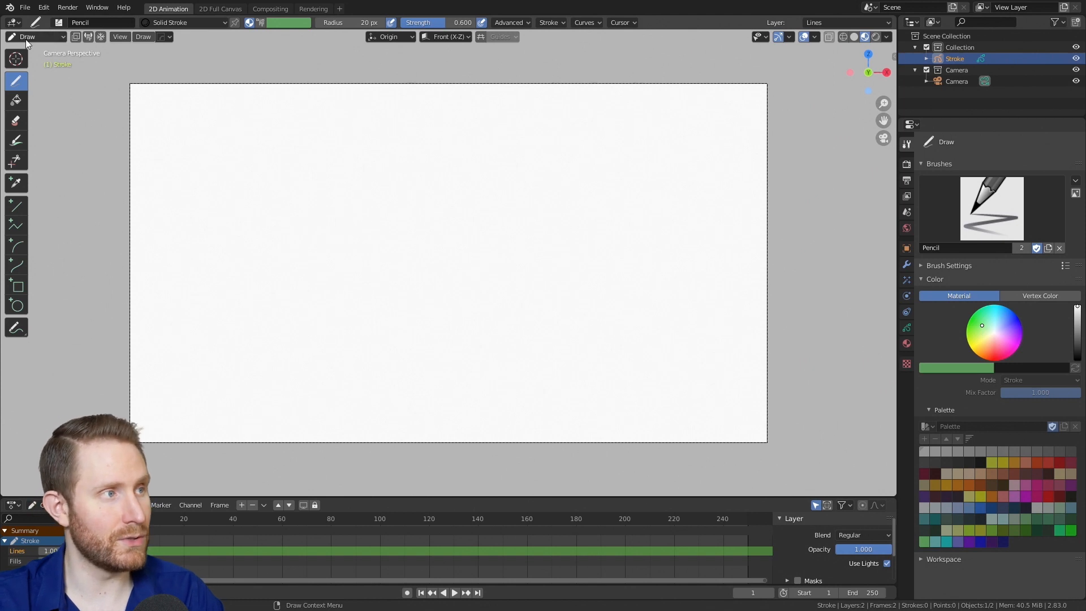
mouse_move(282, 199)
left_mouse_down()
mouse_move(317, 317)
mouse_move(456, 170)
mouse_move(510, 192)
mouse_move(507, 365)
mouse_move(567, 179)
mouse_move(600, 413)
mouse_move(566, 172)
left_mouse_up()
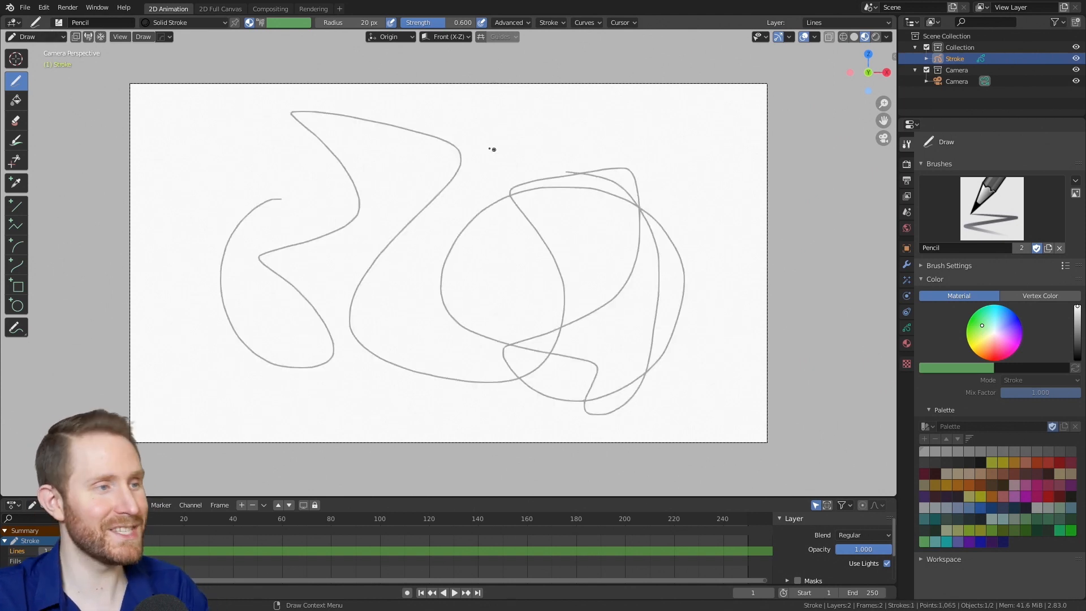
- Start a fresh 2D Animation file without saving the scribble
right_click(407, 150)
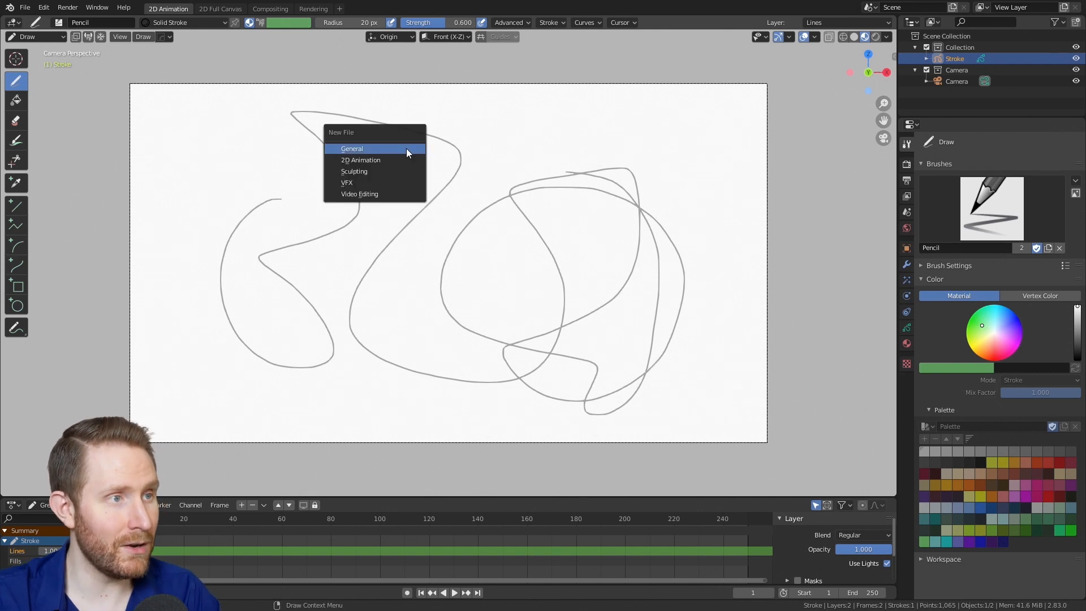
left_click(25, 7)
mouse_move(56, 20)
left_click(209, 33)
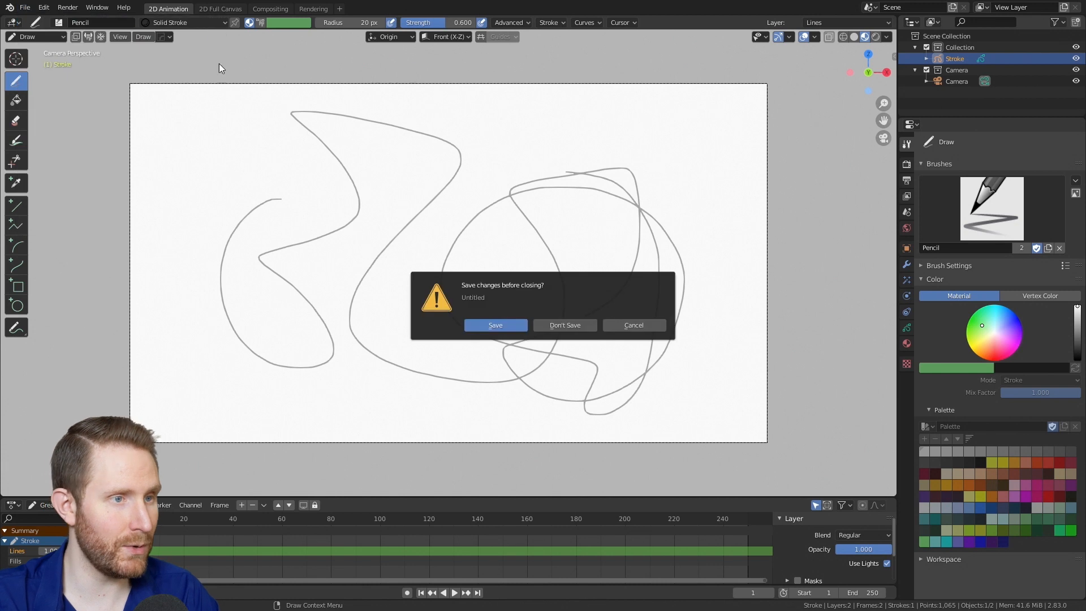
left_click(570, 325)
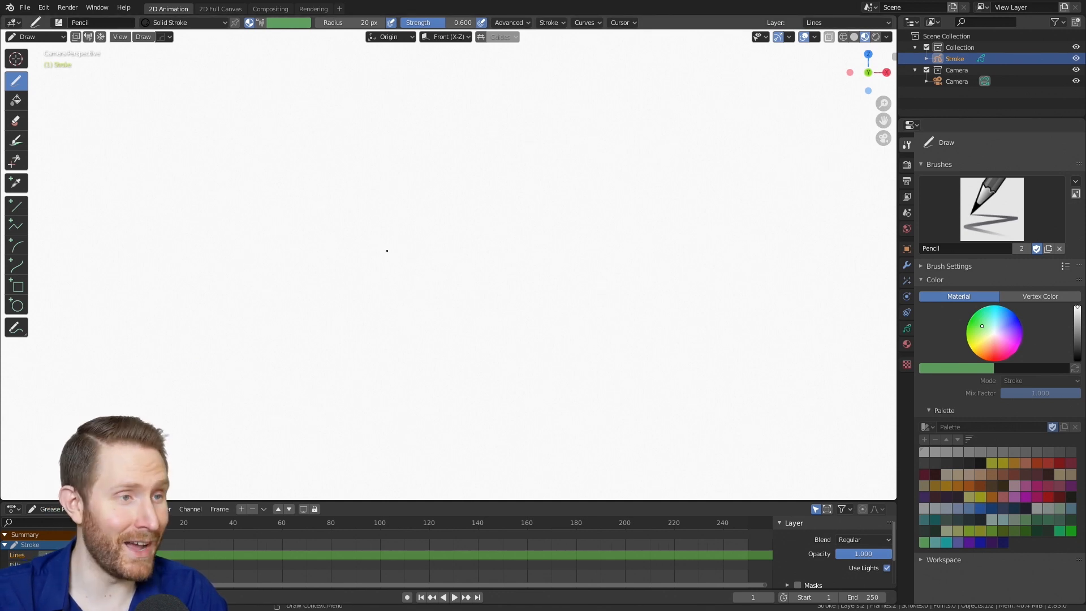
- Render the empty frame to check its background, and close the render result
scroll(373, 203, "down", 5)
scroll(371, 212, "up", 2)
scroll(371, 236, "down", 2)
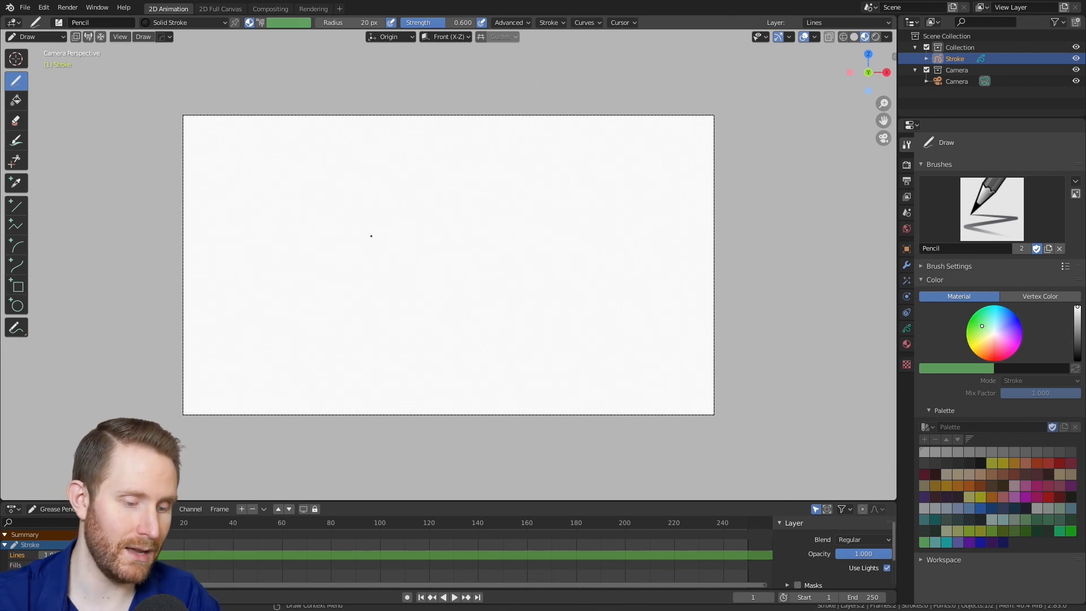
key("F12")
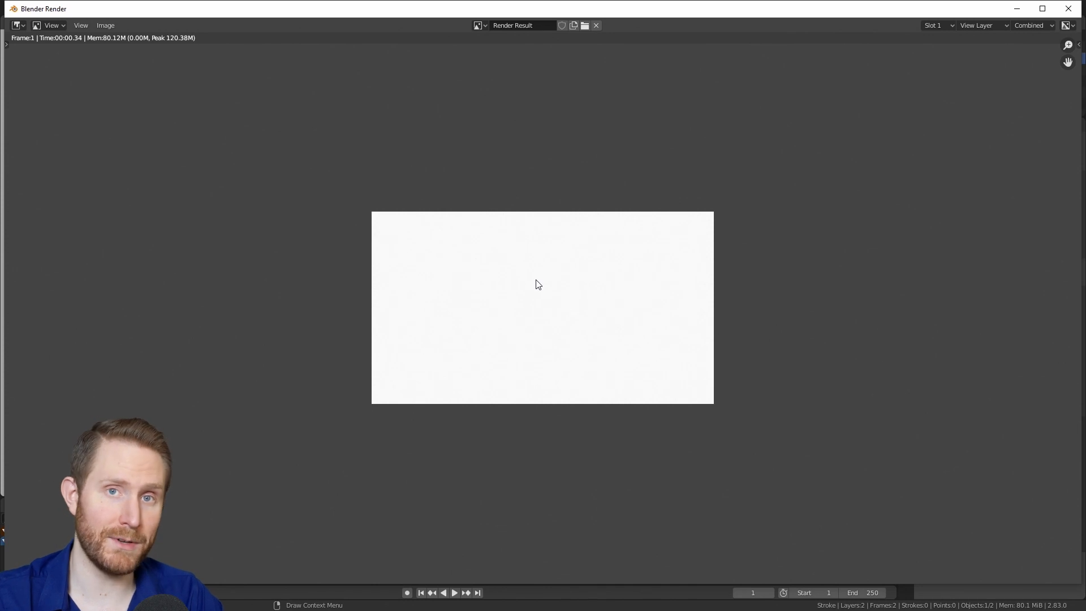
left_click(1068, 8)
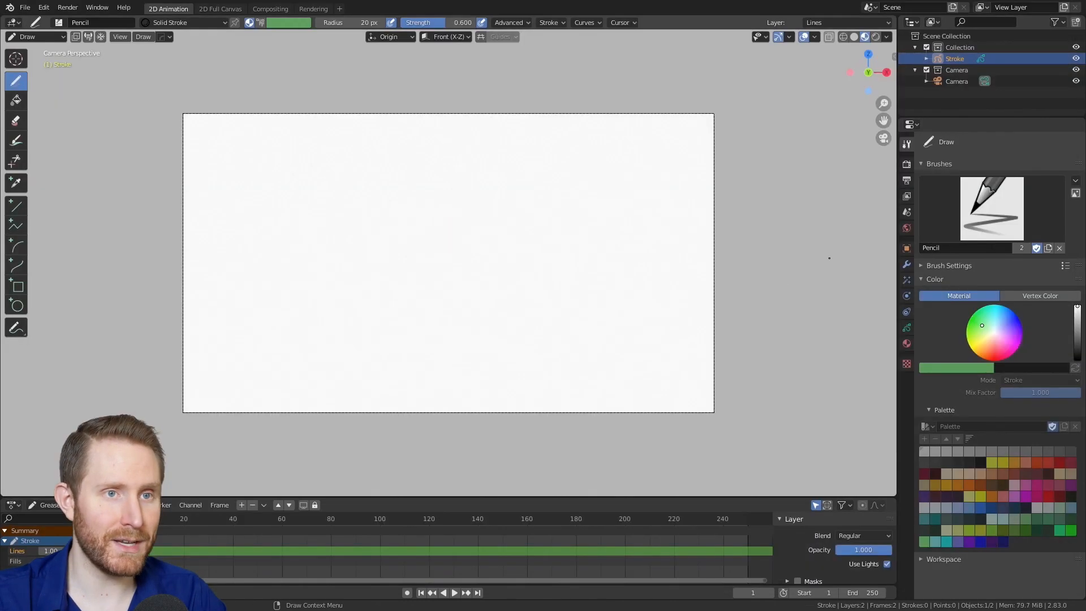
- Enable the Transparent option for the render film, and render the frame to check the background
left_click(907, 164)
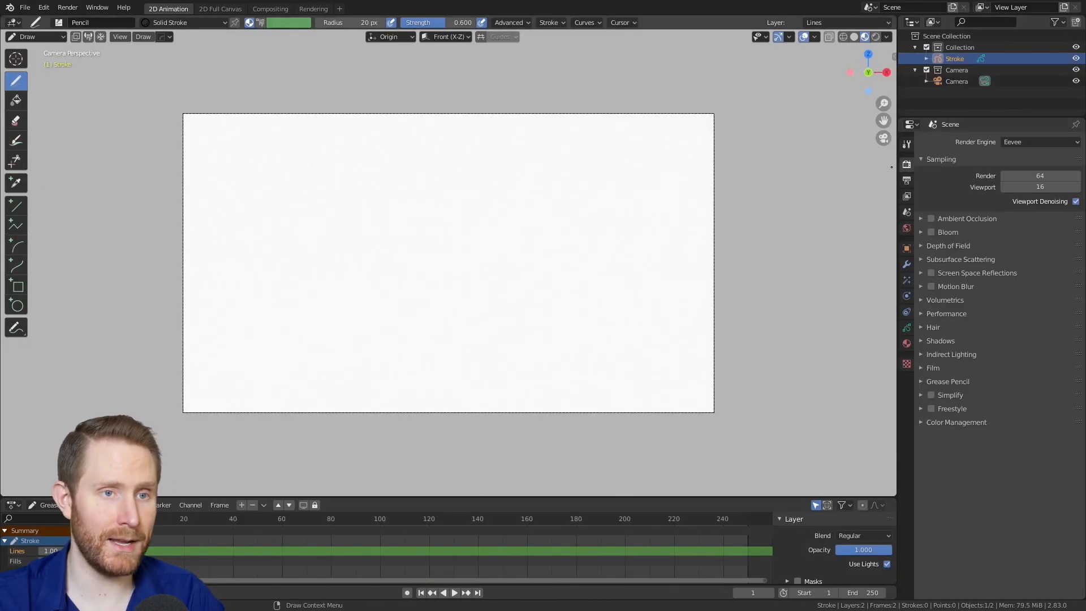
left_click(922, 368)
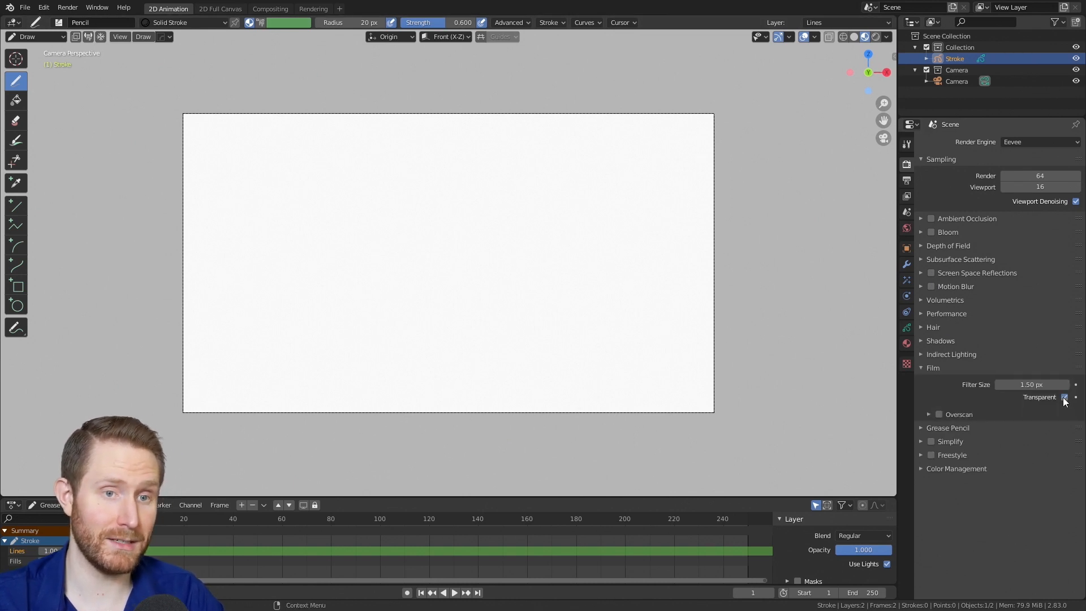
key("F12")
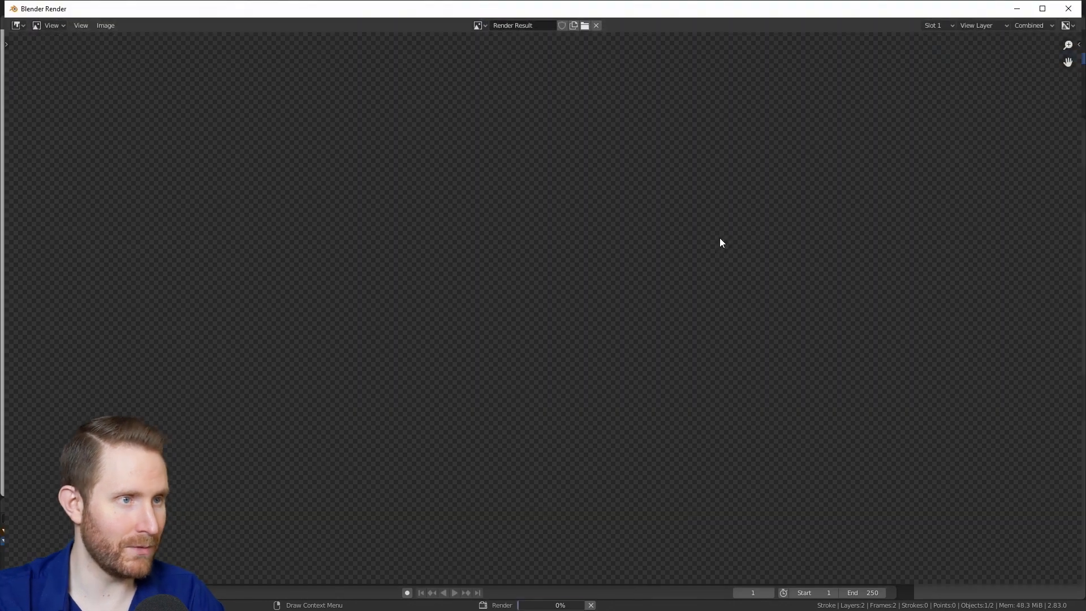
scroll(507, 244, "up", 6)
scroll(551, 295, "down", 1)
middle_click_drag(446, 223, 322, 285)
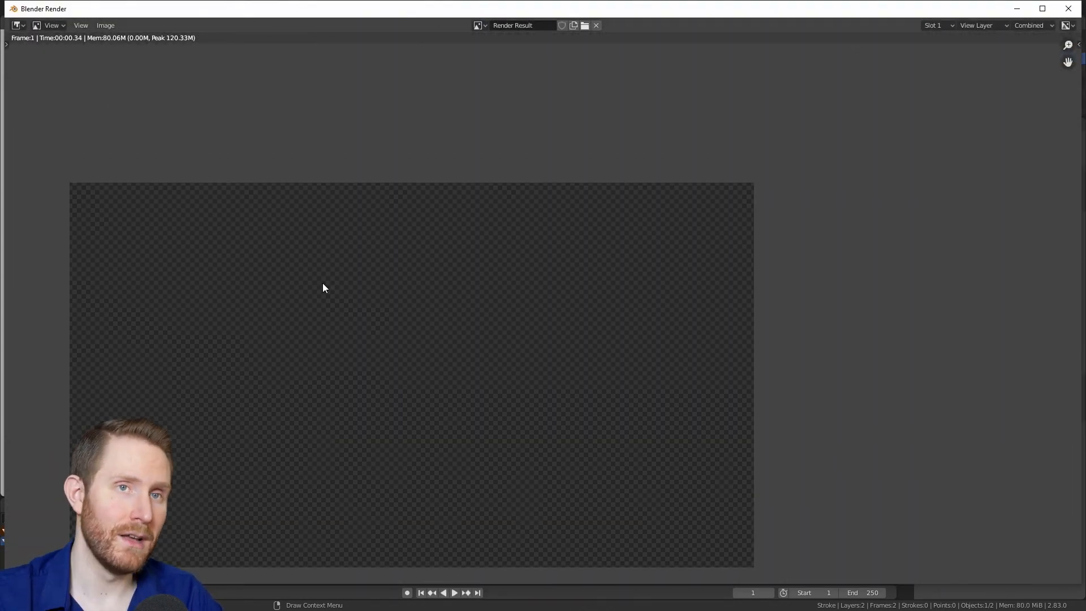
left_click(1068, 8)
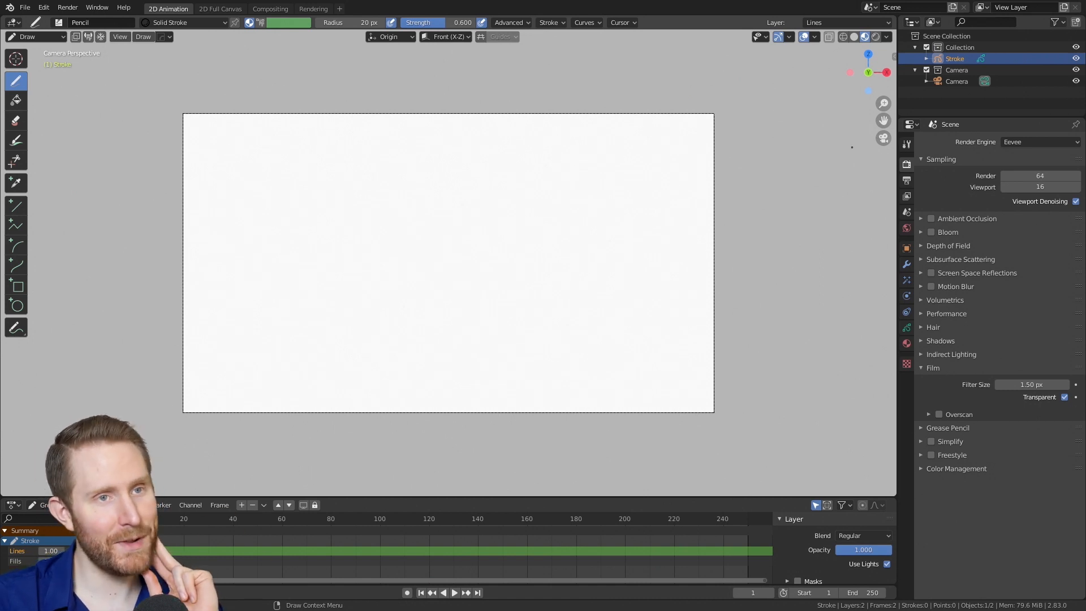
- Set the output resolution to 100 px in X and 100 px in Y
left_click(907, 181)
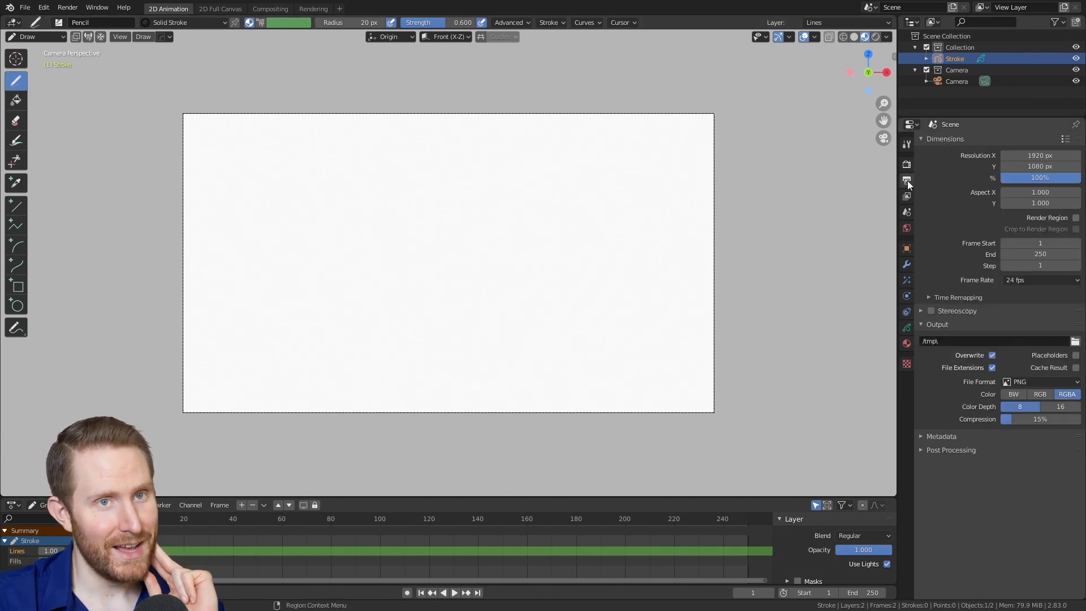
left_click(1040, 156)
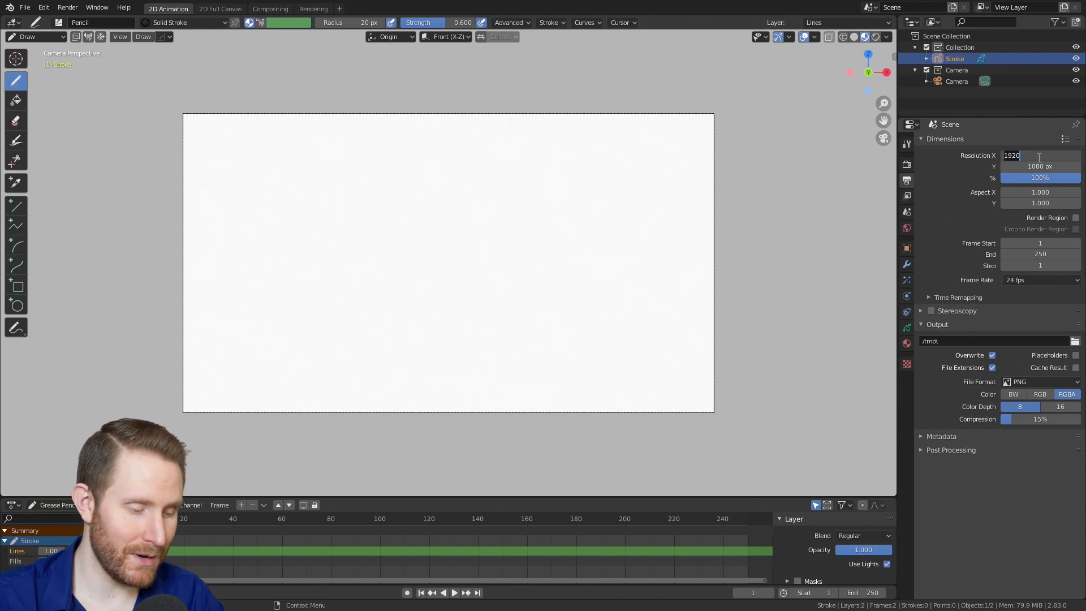
type("100")
key("Return")
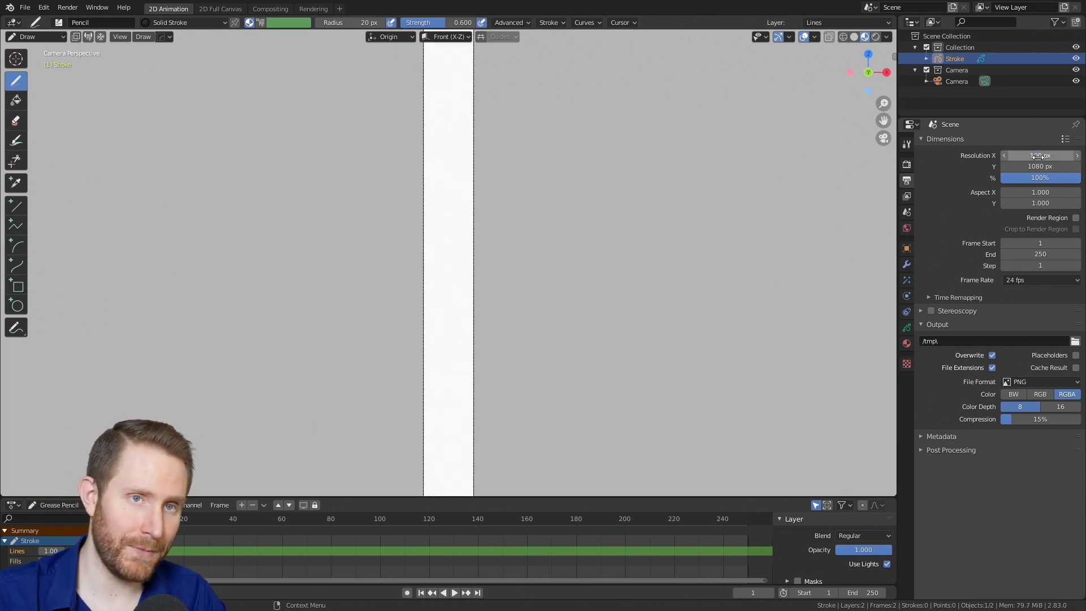
left_click(1044, 165)
type("100")
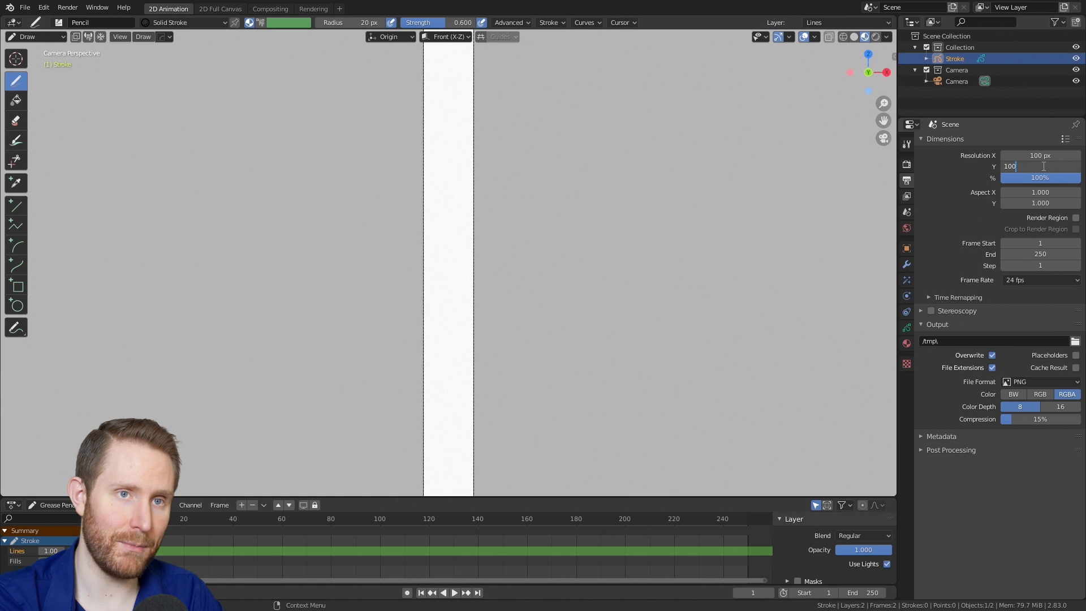
key("Return")
scroll(496, 237, "down", 3)
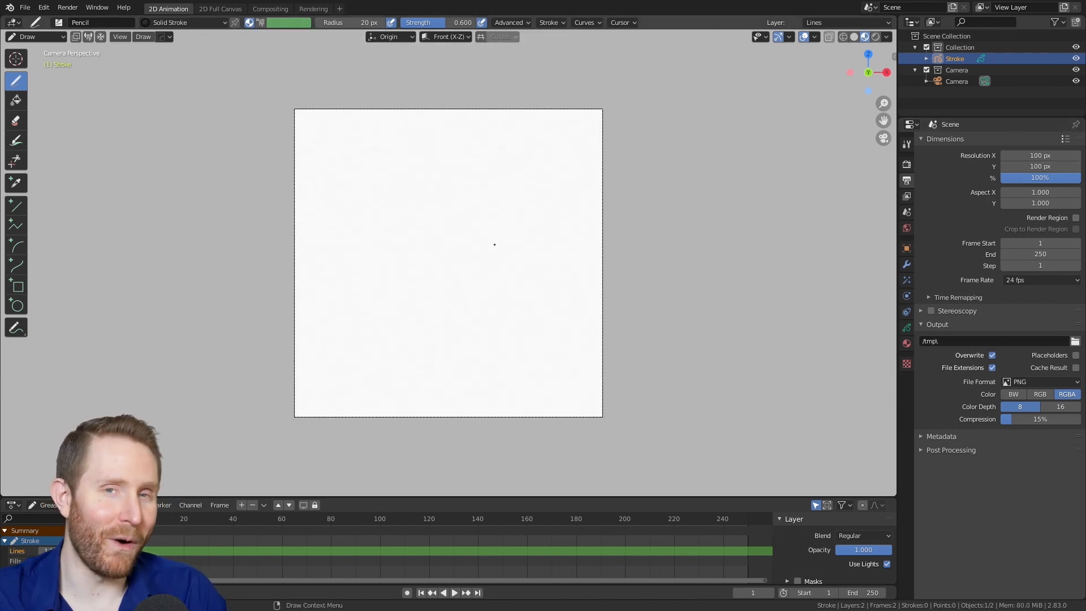
scroll(548, 275, "up", 1)
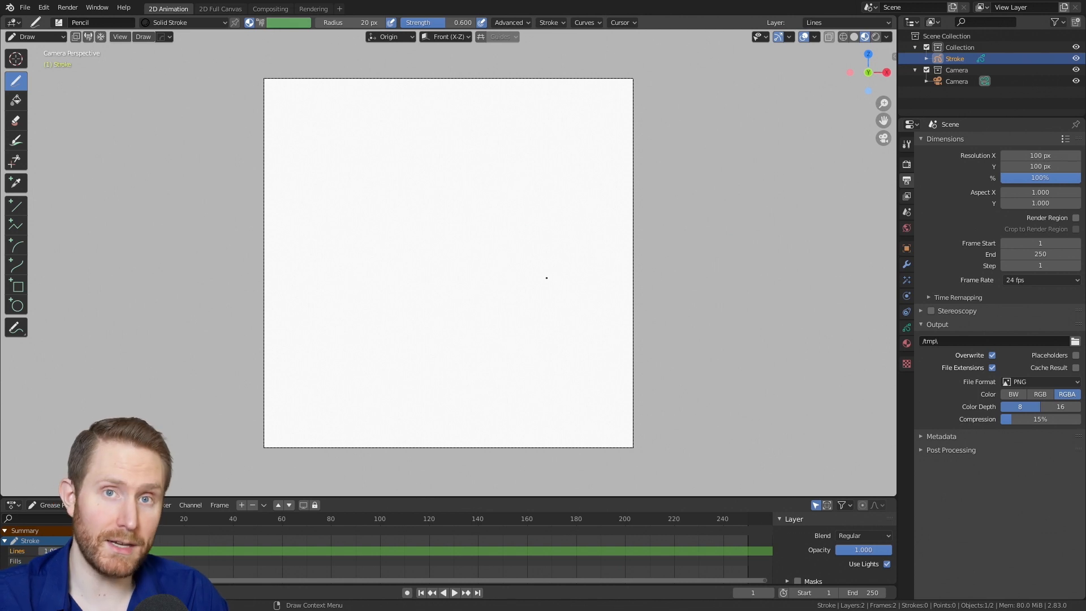
- Try to set the X and Y resolution together to 12 px
left_click(1026, 157)
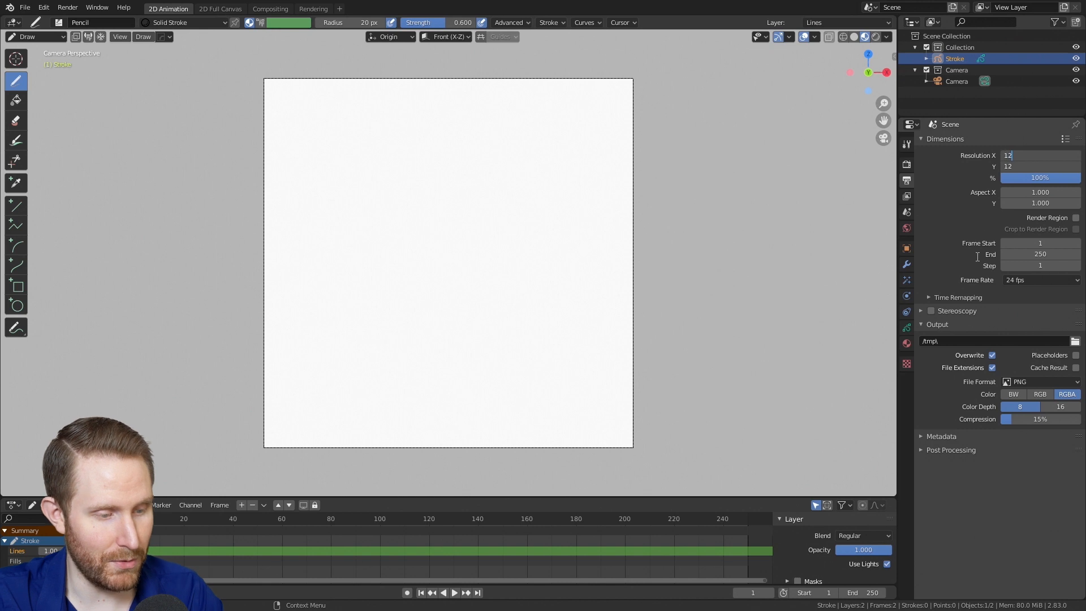
key("Return")
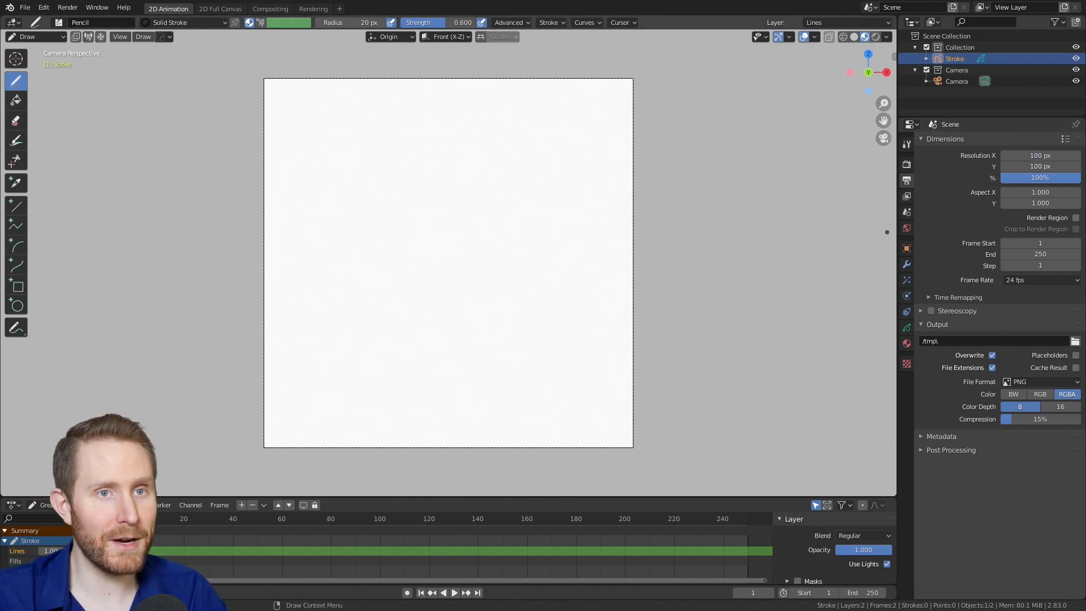
- Set the resolution percentage to 28%, and raise it to 112%
left_click(1033, 177)
type("28")
key("Return")
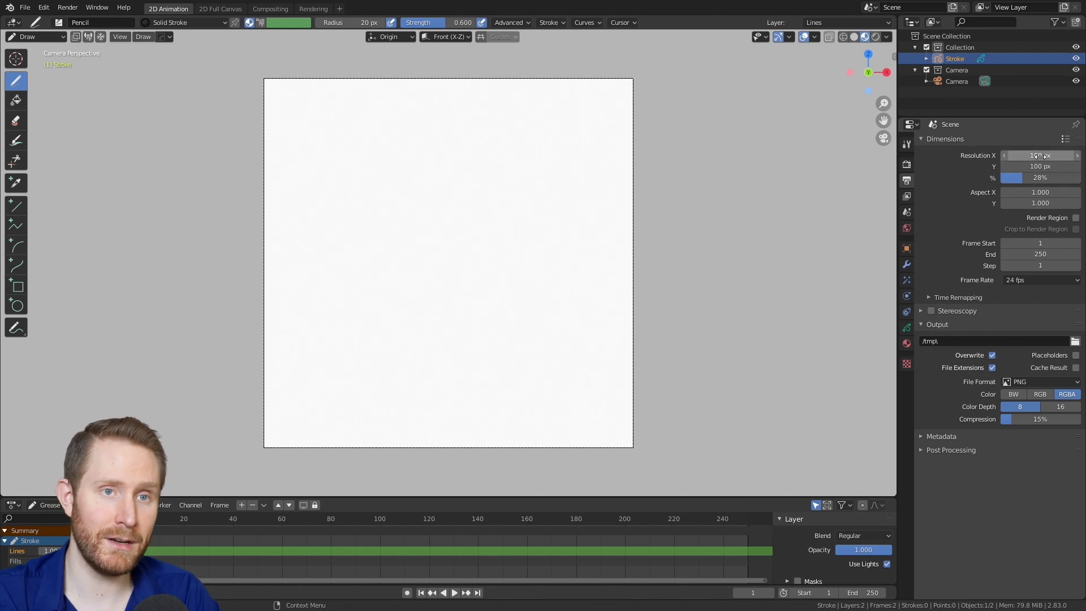
mouse_move(1037, 179)
left_mouse_down()
mouse_move(1027, 179)
mouse_move(1058, 178)
left_mouse_up()
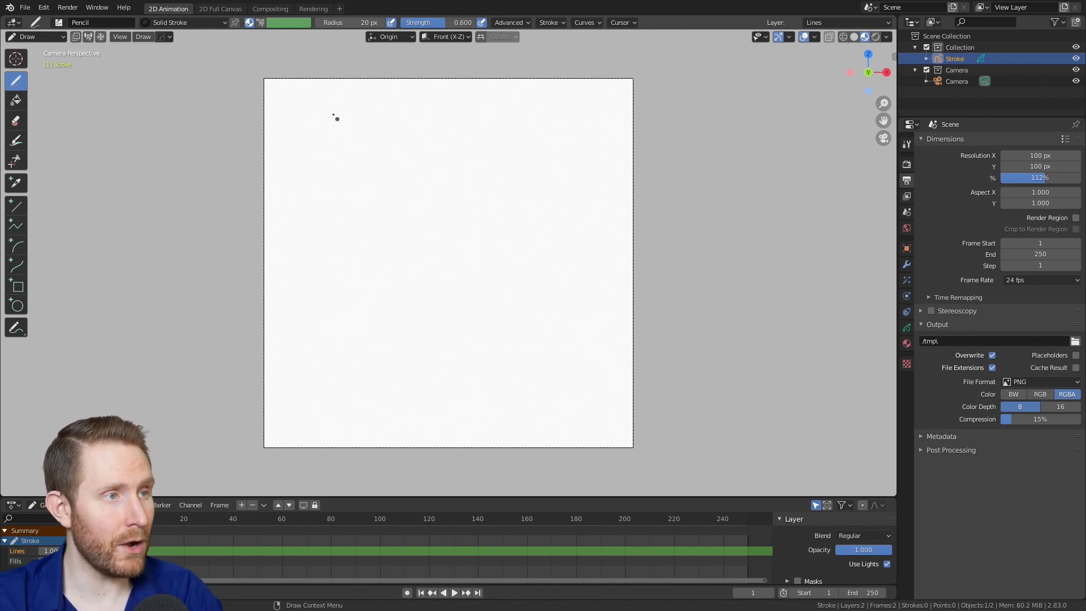
- Draw a wavy stroke from top to bottom along the left part of the square camera frame
mouse_move(332, 105)
left_mouse_down()
mouse_move(348, 319)
mouse_move(383, 423)
mouse_move(369, 431)
left_mouse_up()
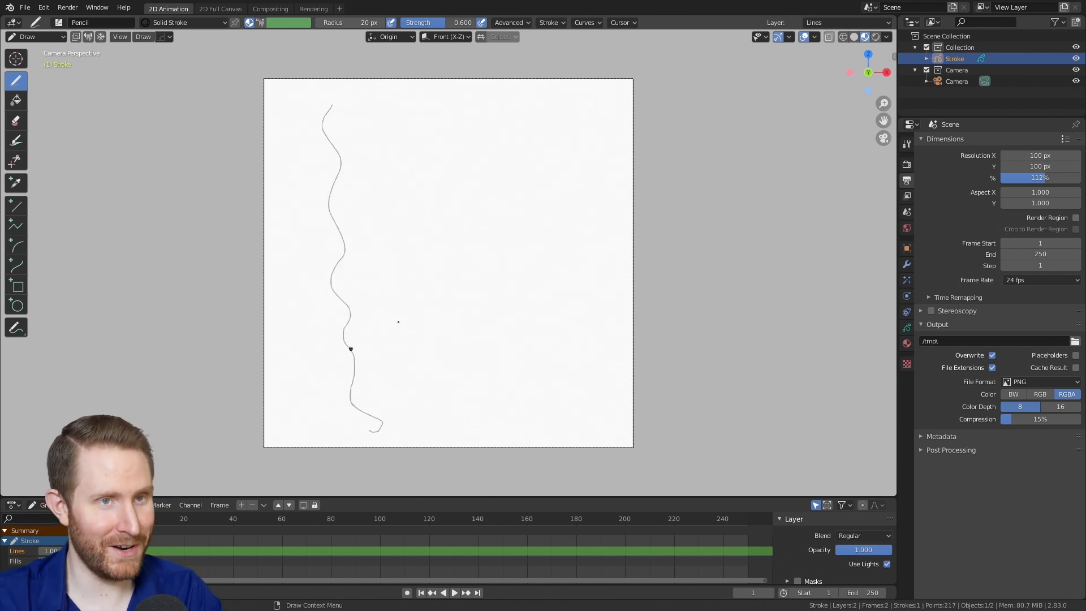
- Turn on the Screencast Keys display for the viewport
left_click(892, 56)
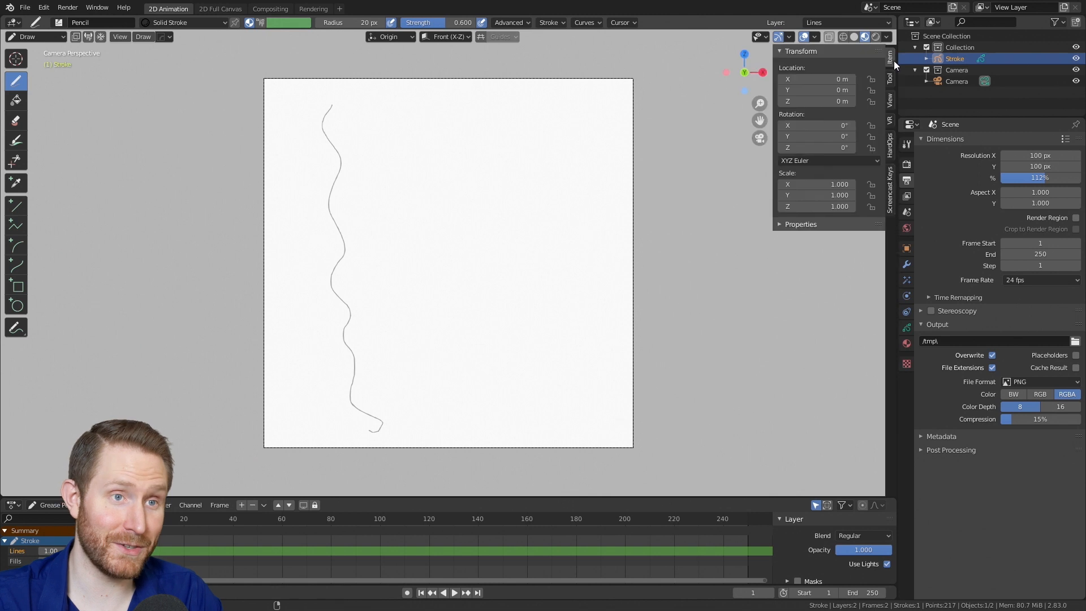
left_click(890, 190)
left_click(790, 52)
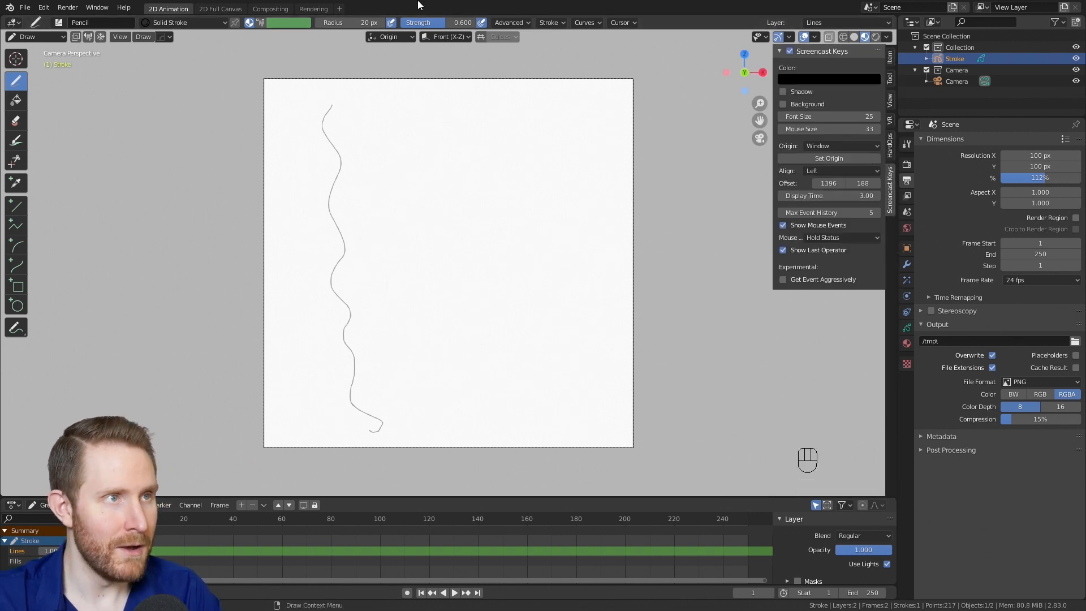
- Examine the wavy stroke's thickness up close and within the whole camera frame
scroll(289, 240, "up", 1)
scroll(278, 232, "up", 3)
middle_click_drag(170, 249, 432, 235, "shift")
middle_click_drag(473, 294, 405, 332, "shift")
scroll(446, 264, "up", 3)
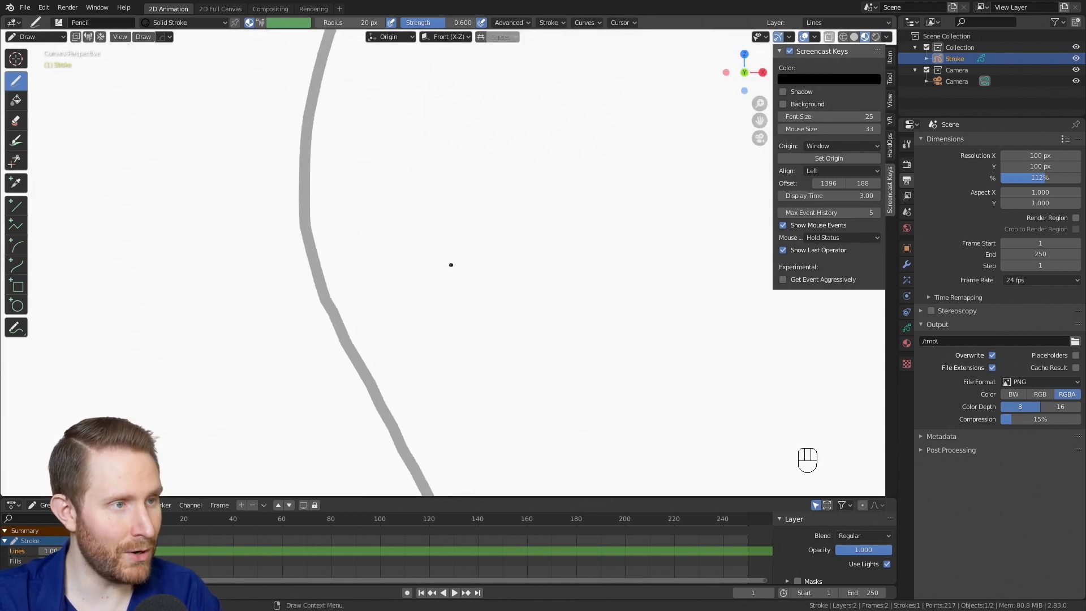
scroll(290, 265, "down", 5)
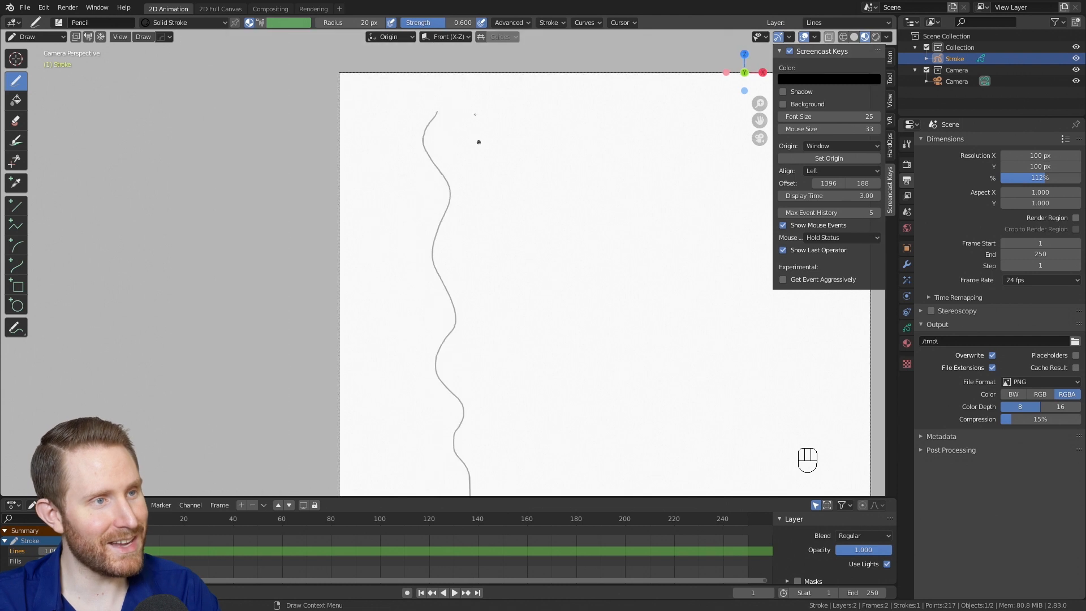
middle_click_drag(483, 364, 414, 272, "shift")
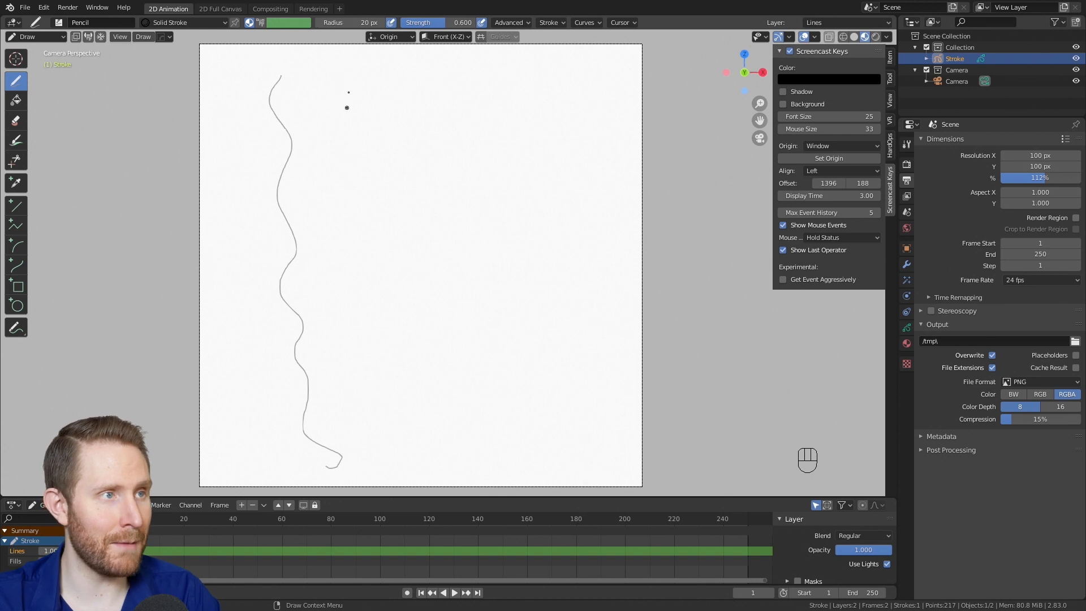
- Raise the brush radius for a thick wavy vertical stroke, and draw a thinner one beside it at a radius of 137 px
left_click_drag(341, 24, 499, 24)
left_click_drag(357, 95, 351, 470)
left_click_drag(362, 22, 270, 22)
mouse_move(320, 79)
left_mouse_down()
mouse_move(309, 136)
mouse_move(332, 332)
mouse_move(324, 416)
left_mouse_up()
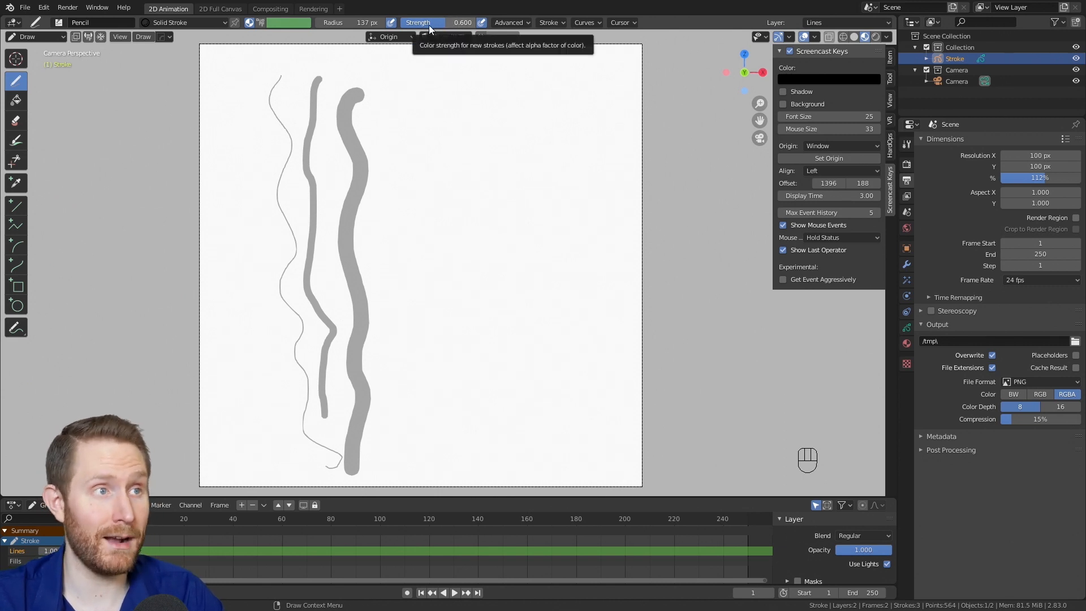
- Draw a solid black wavy stroke at raised brush strength, and a faint one next to it at strength 0.163
left_click_drag(429, 25, 470, 25)
left_click_drag(404, 79, 392, 460)
left_click_drag(470, 22, 413, 23)
mouse_move(387, 75)
left_mouse_down()
mouse_move(391, 314)
mouse_move(375, 440)
left_mouse_up()
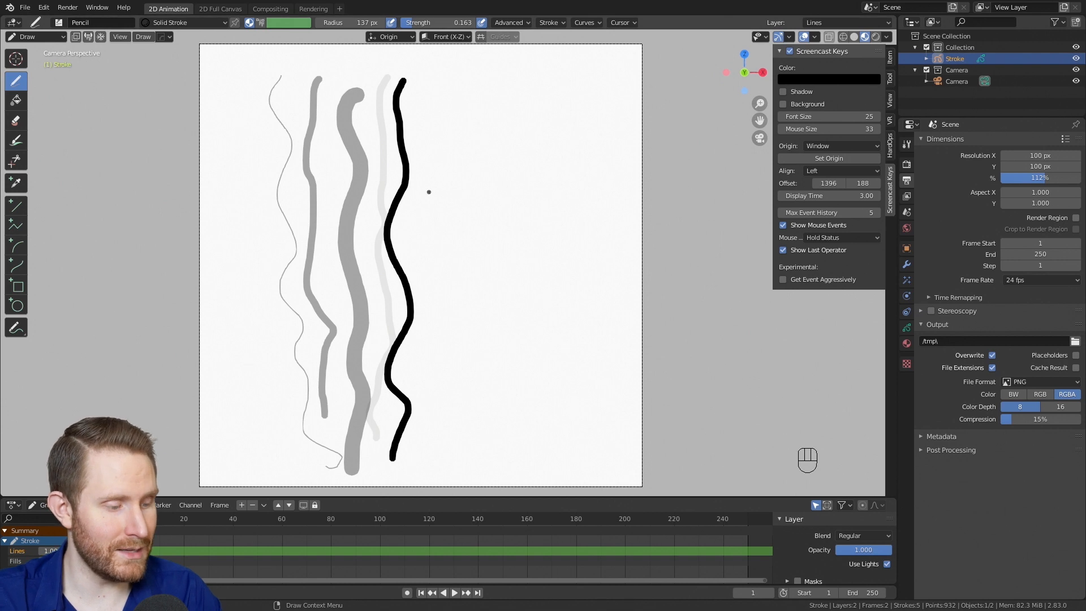
- Draw a dark wavy stroke at high strength and a faint one at 0.182, and set the brush strength to 1.000
key("shift+f")
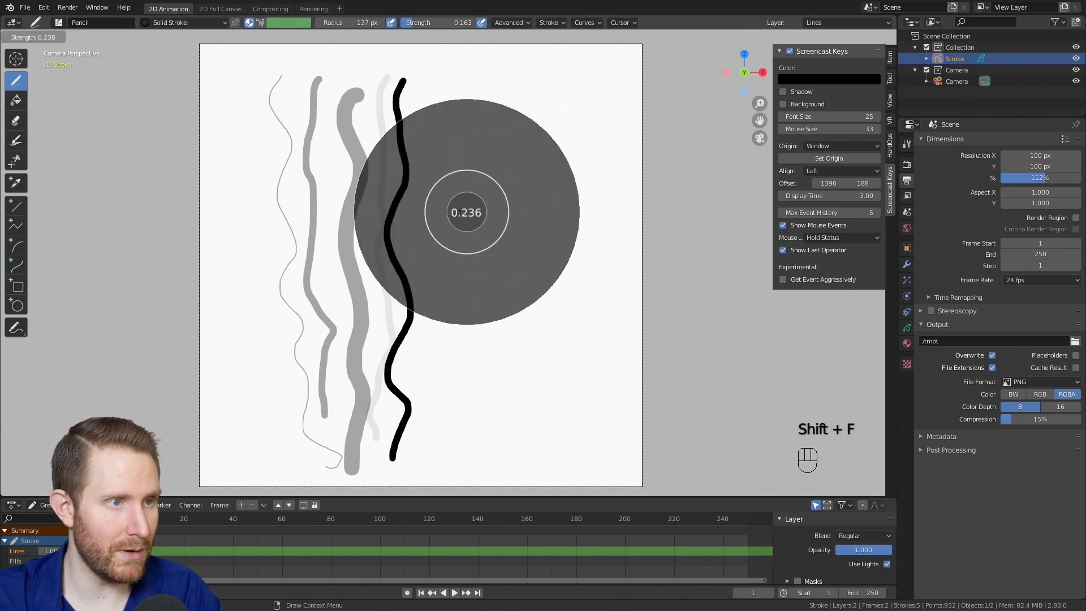
left_click(640, 237)
mouse_move(524, 111)
left_mouse_down()
mouse_move(546, 249)
mouse_move(544, 356)
left_mouse_up()
key("shift+f")
left_click(599, 312)
mouse_move(454, 189)
left_mouse_down()
mouse_move(497, 297)
mouse_move(478, 451)
left_mouse_up()
key("shift+f")
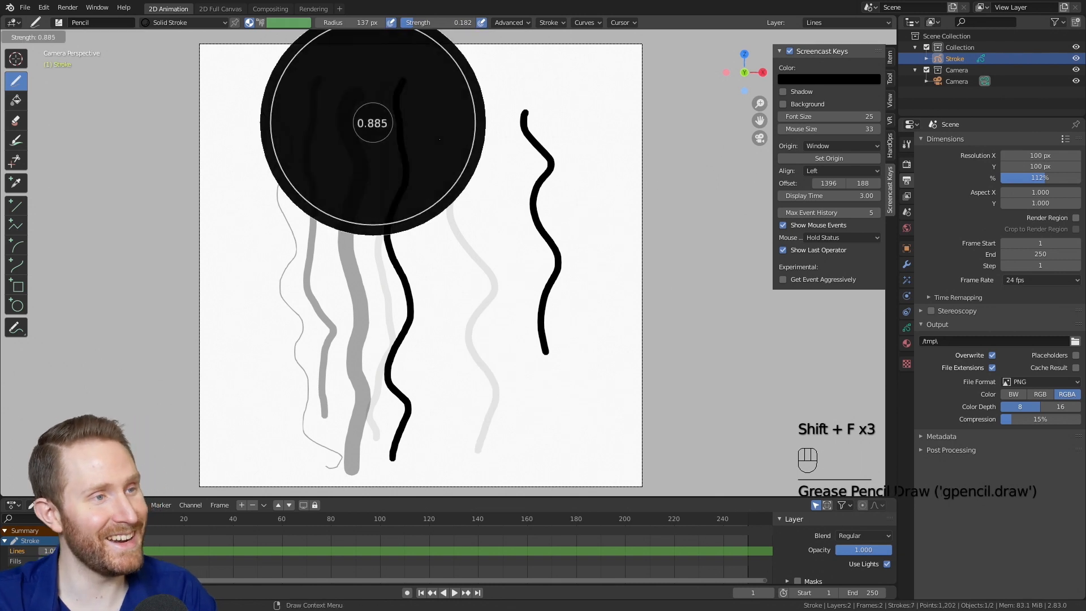
left_click(710, 245)
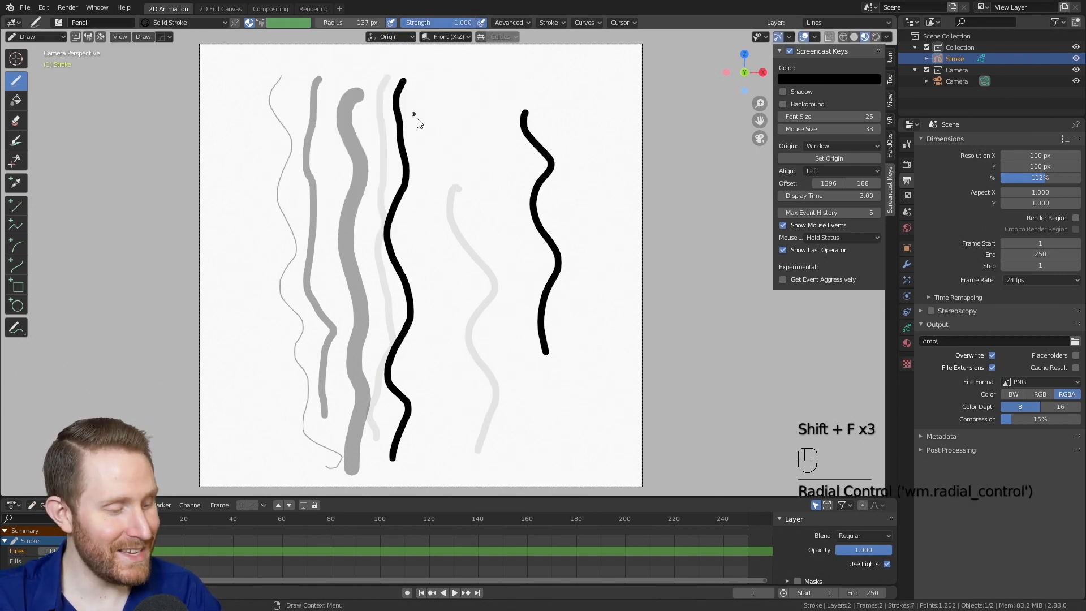
- Draw a thick, a thin and another thick wavy black stroke, adjusting the brush radius before each and ending at 312 px
key("f")
left_click(588, 212)
mouse_move(453, 106)
left_mouse_down()
mouse_move(475, 187)
mouse_move(467, 314)
left_mouse_up()
key("f")
left_click(417, 310)
left_click_drag(271, 175, 221, 428)
key("f")
left_click(472, 187)
left_click_drag(596, 89, 562, 435)
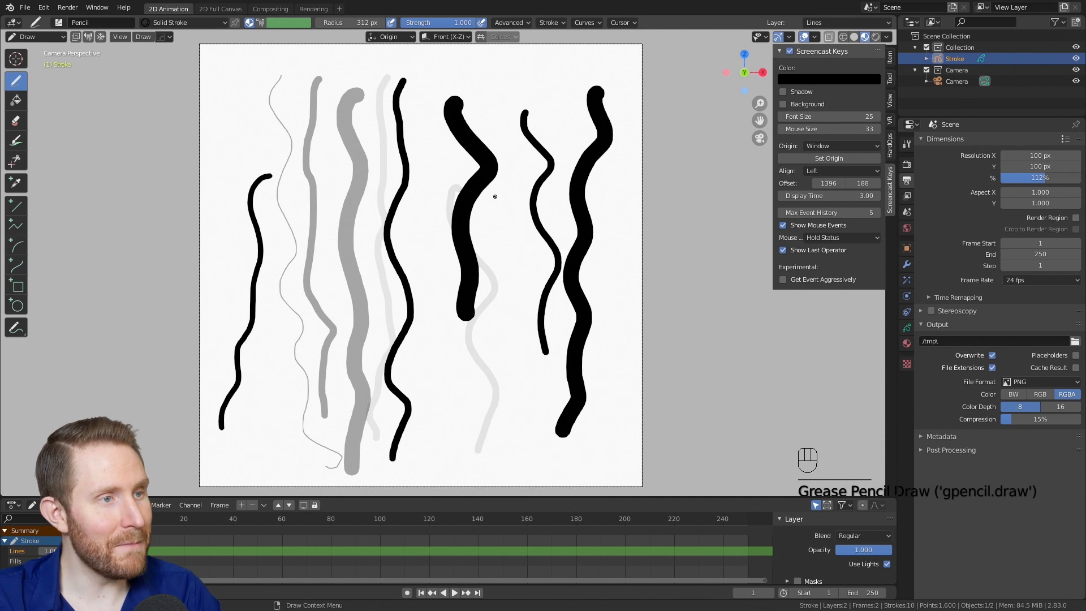
- Delete all strokes in Edit Mode and return to Draw Mode
scroll(494, 198, "down", 2)
scroll(497, 206, "up", 2)
key("Tab")
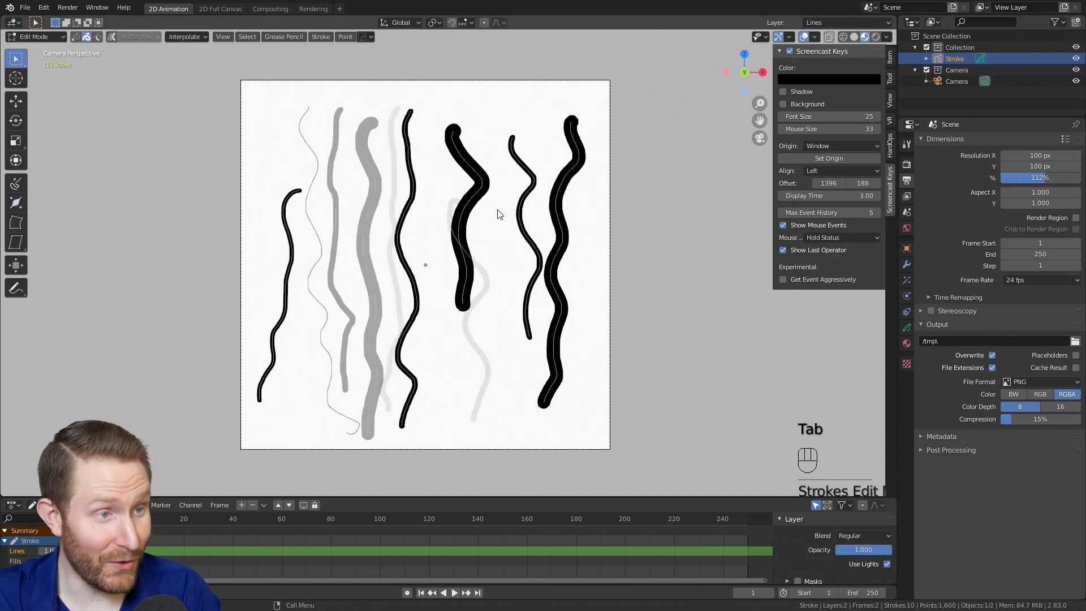
key("a")
key("Delete")
left_click(498, 209)
key("Tab")
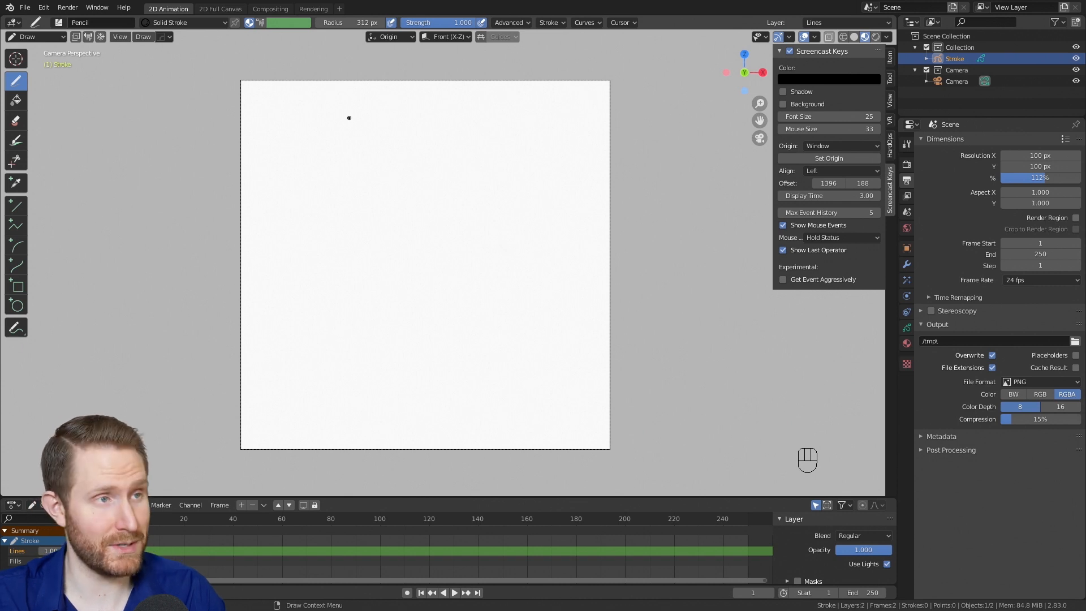
- Draw three roughly vertical strokes side by side at brush radii of 312, 167 and 108 px
left_click_drag(315, 99, 307, 408)
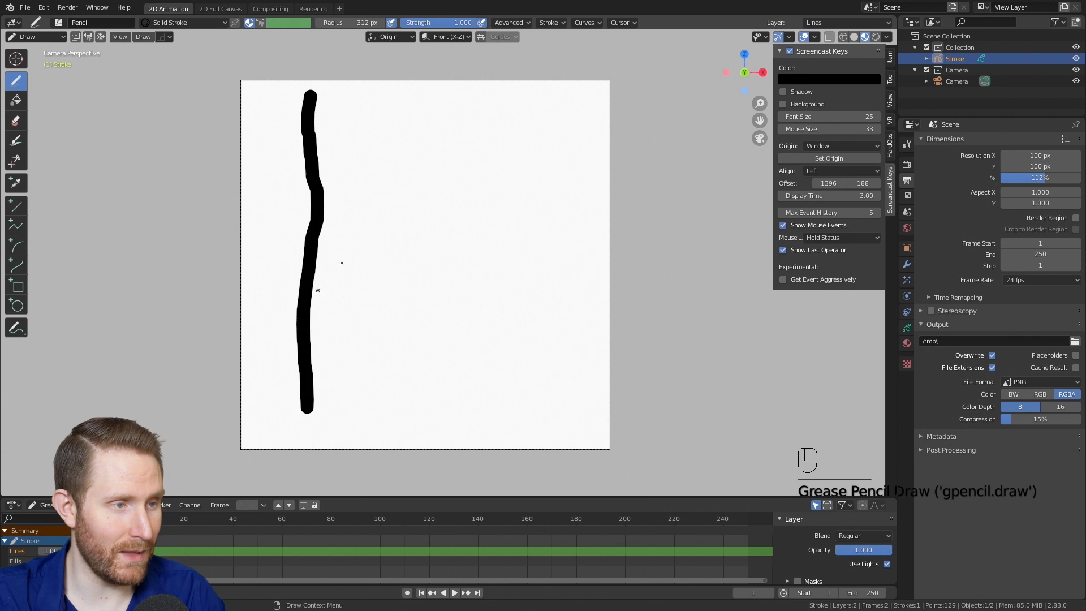
key("f")
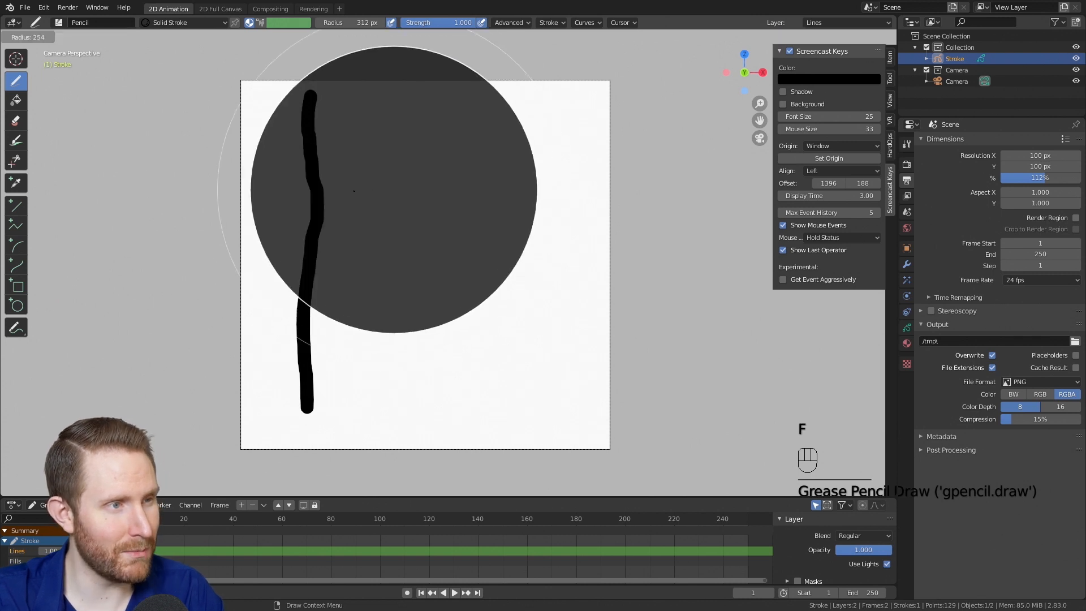
left_click(359, 96)
left_click_drag(359, 96, 356, 357)
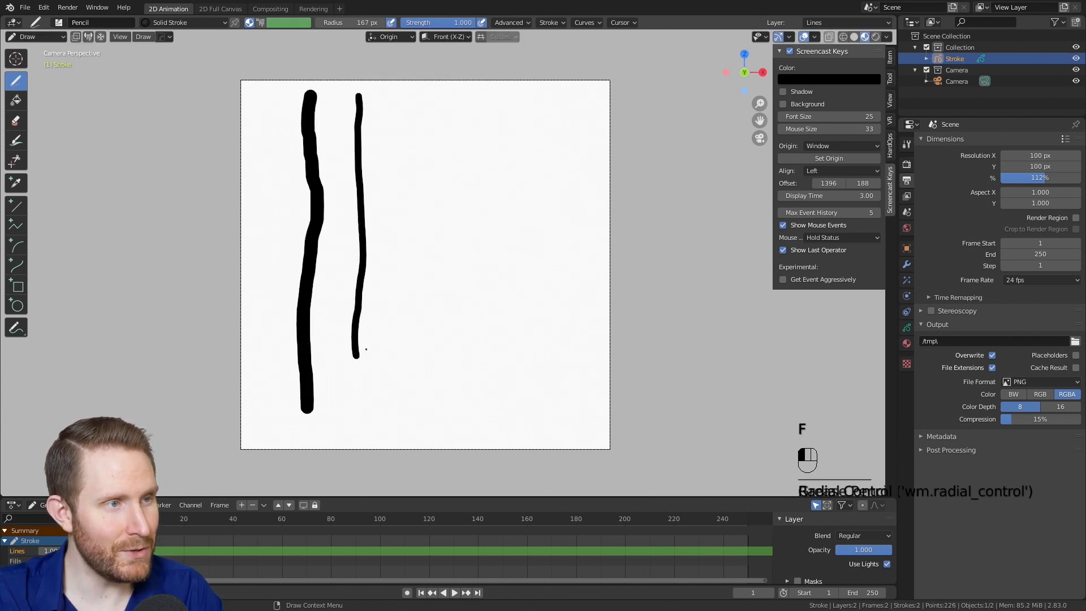
key("f")
left_click(382, 162)
left_click_drag(398, 126, 398, 407)
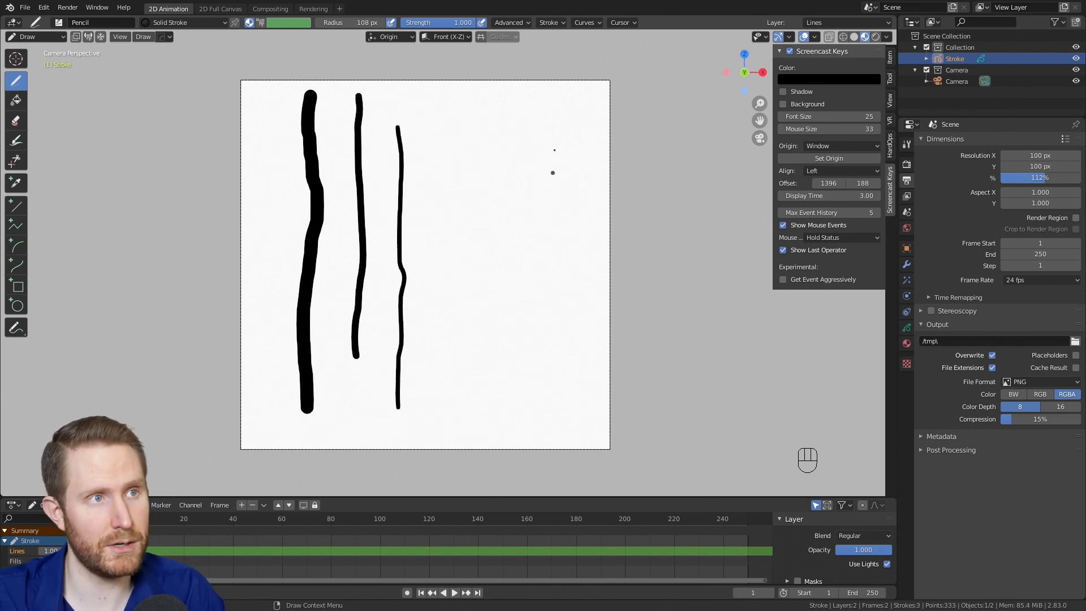
- Check the stroke post-processing options and test the smoothing with one jagged and two straighter vertical strokes on the frame's right side
left_click(549, 22)
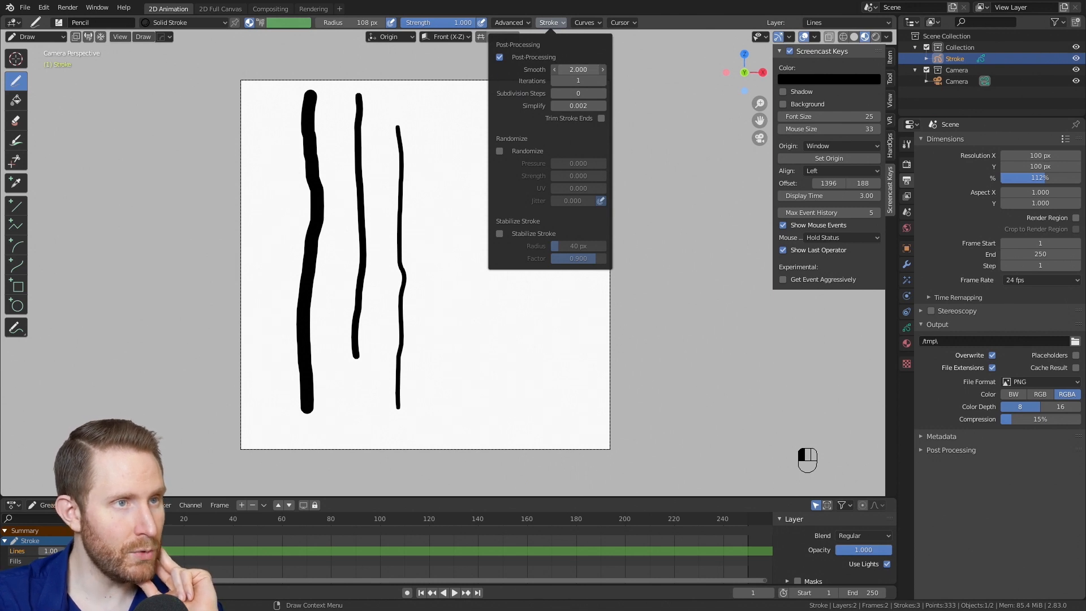
mouse_move(488, 121)
left_mouse_down()
mouse_move(479, 272)
mouse_move(496, 440)
left_mouse_up()
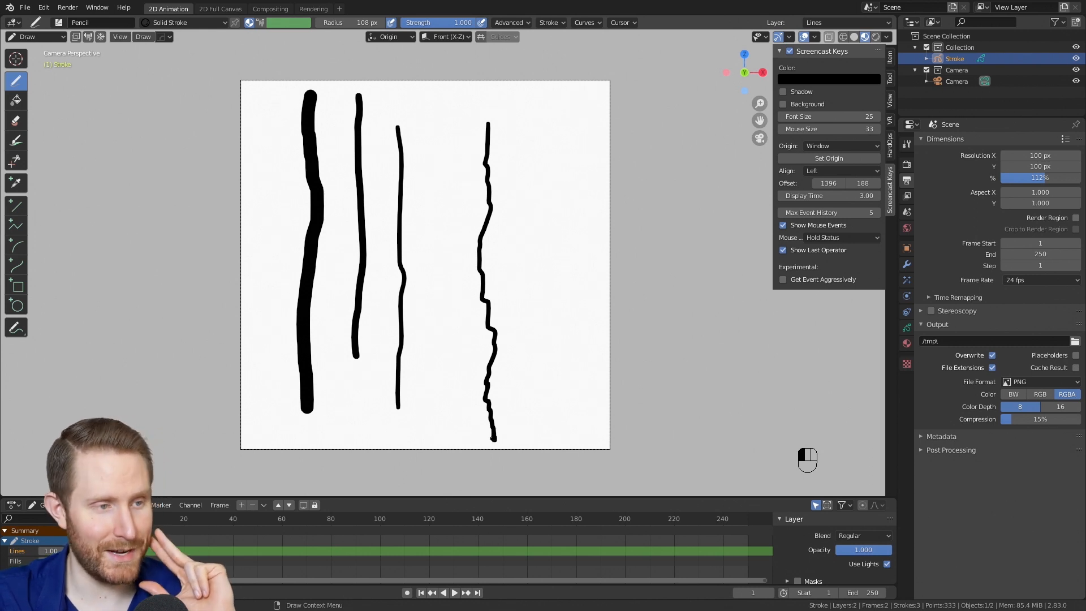
left_click_drag(494, 439, 494, 437)
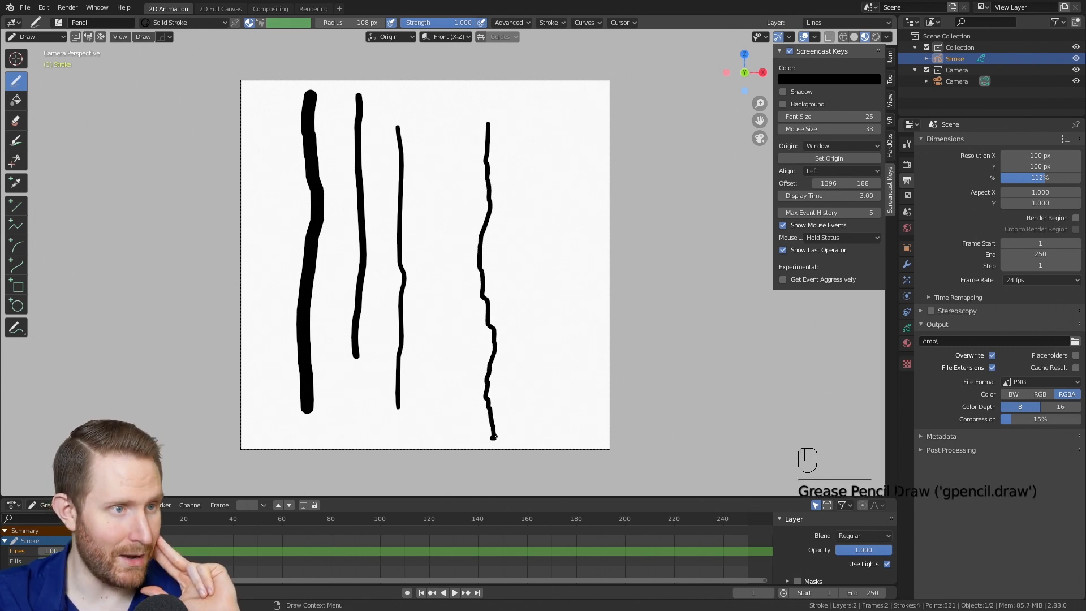
left_click_drag(525, 117, 533, 404)
left_click_drag(576, 143, 574, 384)
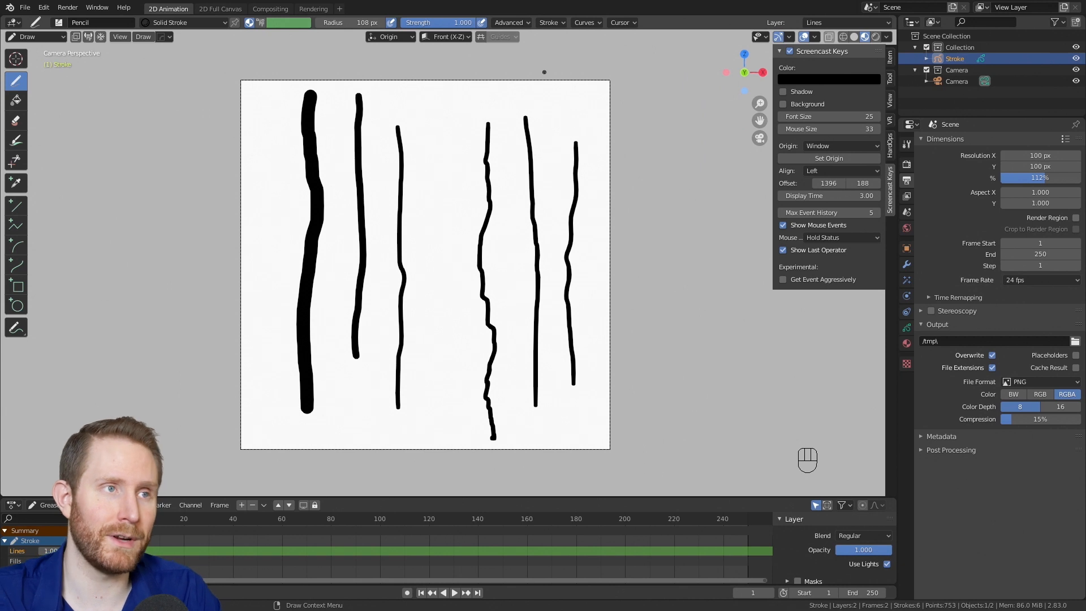
- Turn off stroke Post-Processing and turn on Stabilize Stroke for the brush
left_click(552, 23)
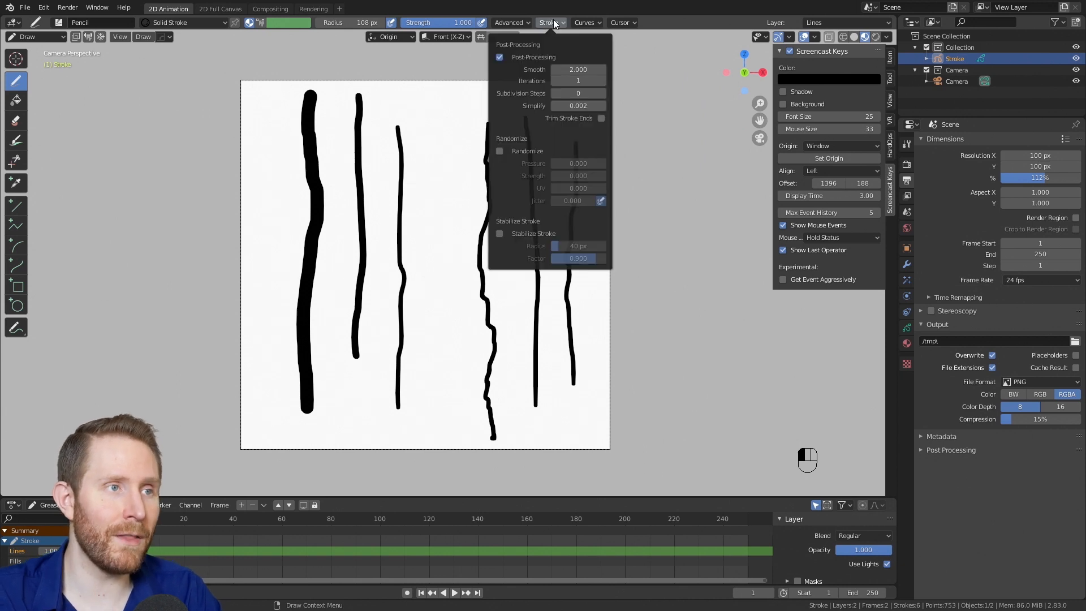
left_click(499, 58)
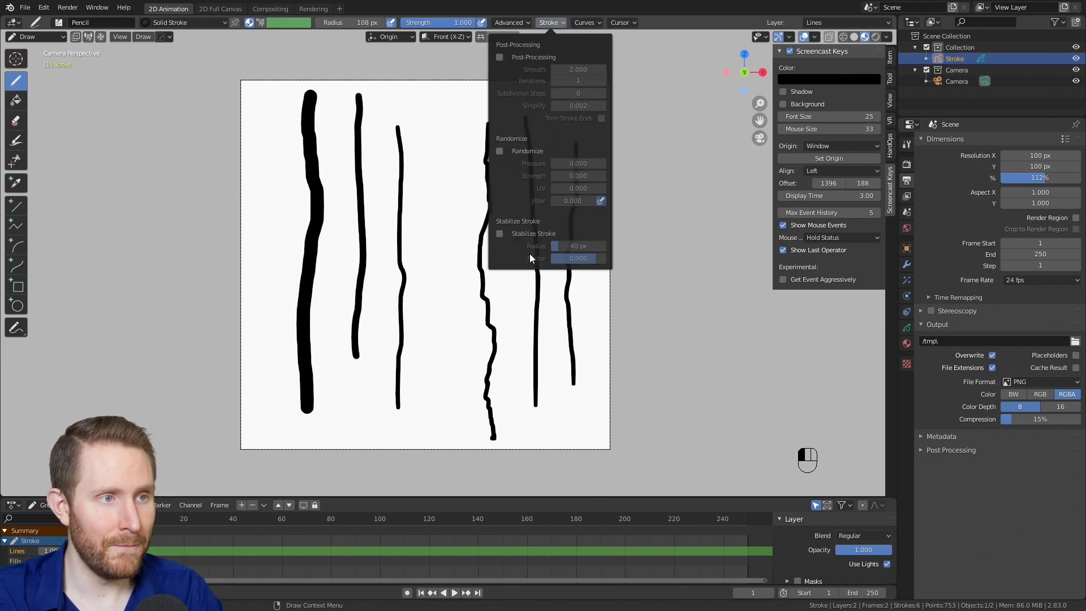
left_click(498, 234)
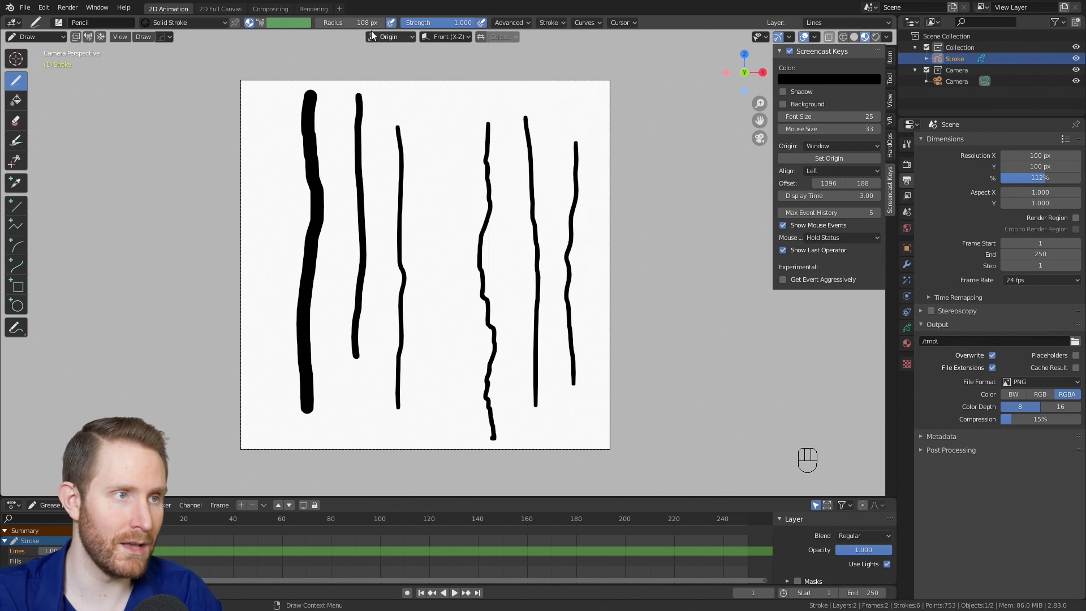
- Try a long looping stabilized stroke across the existing vertical strokes, and undo it
left_click_drag(476, 100, 441, 170)
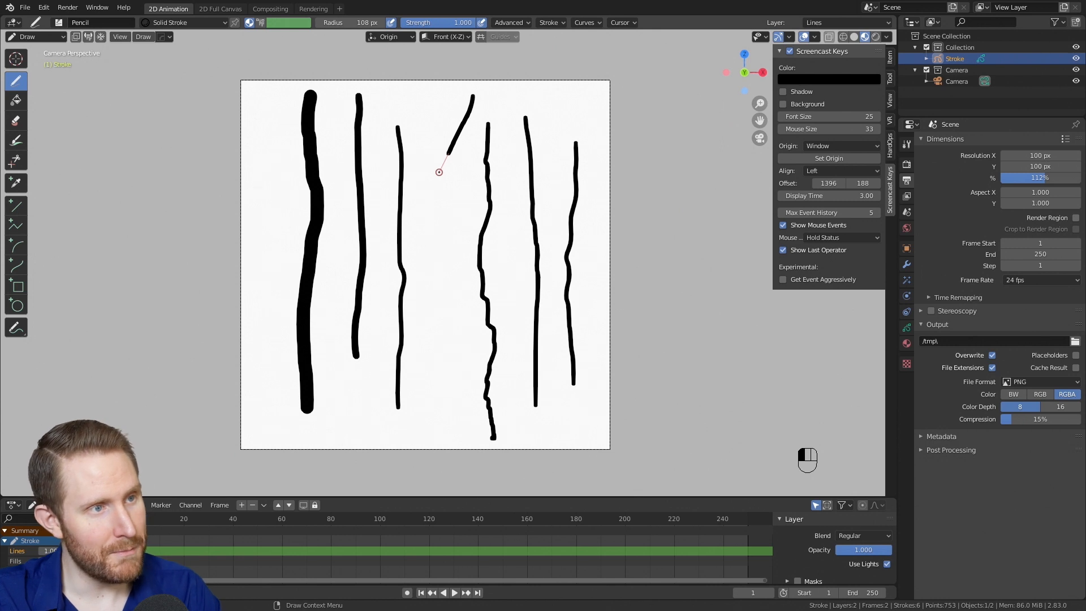
mouse_move(439, 172)
left_mouse_down()
mouse_move(427, 174)
mouse_move(420, 209)
mouse_move(446, 332)
mouse_move(430, 411)
mouse_move(364, 424)
mouse_move(281, 409)
mouse_move(275, 134)
mouse_move(362, 99)
mouse_move(475, 158)
mouse_move(521, 258)
mouse_move(422, 375)
mouse_move(294, 356)
mouse_move(379, 187)
left_mouse_up()
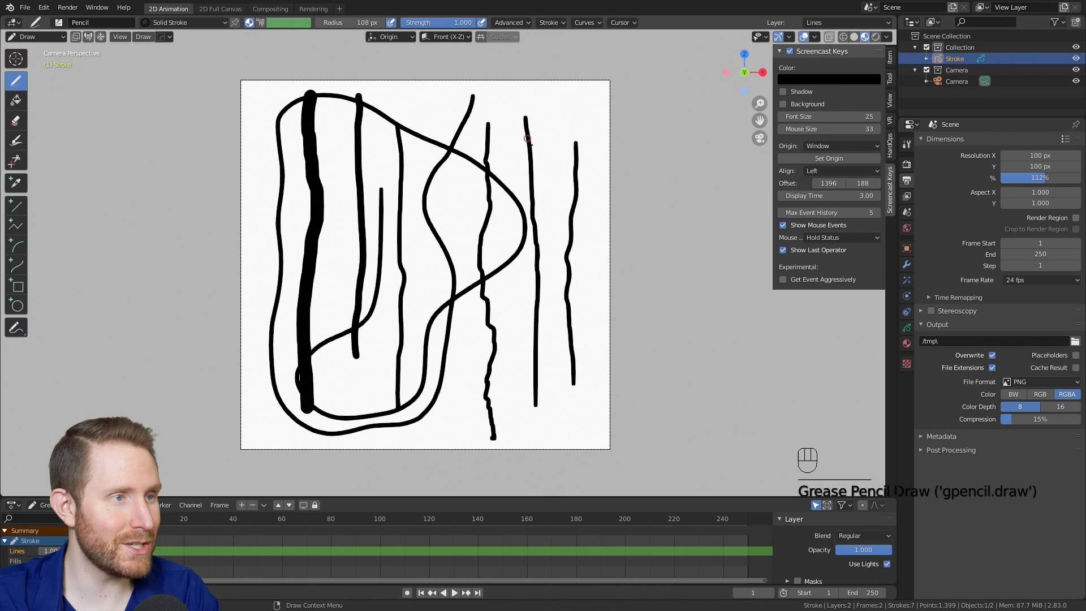
key("ctrl+z")
key("ctrl+z")
key("a")
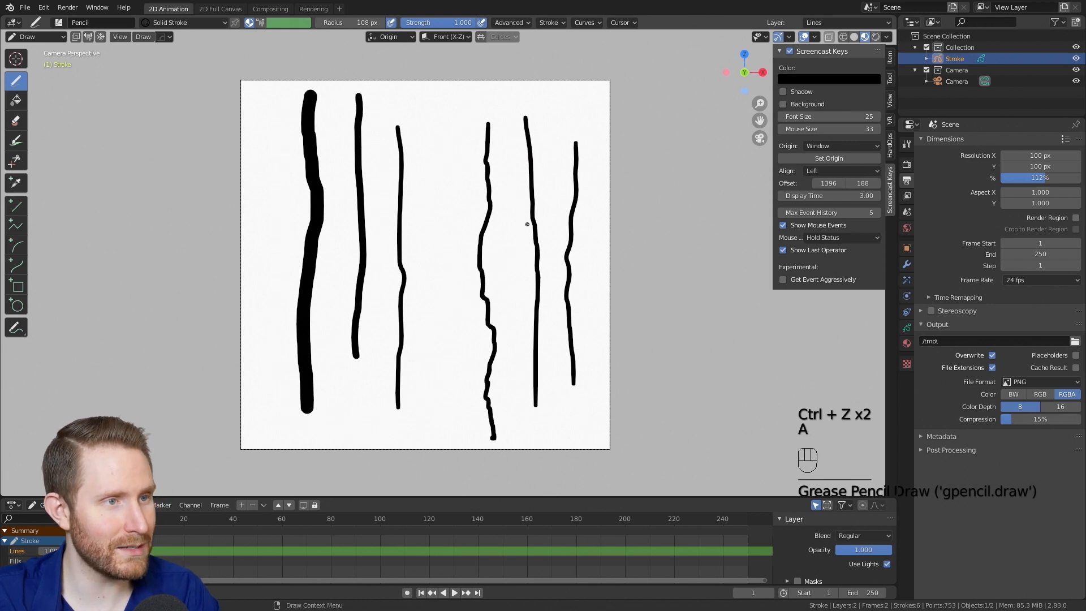
- Clear the canvas by deleting every vertical stroke in Edit Mode, and go back to Draw Mode
key("Tab")
key("a")
key("Delete")
left_click(528, 225)
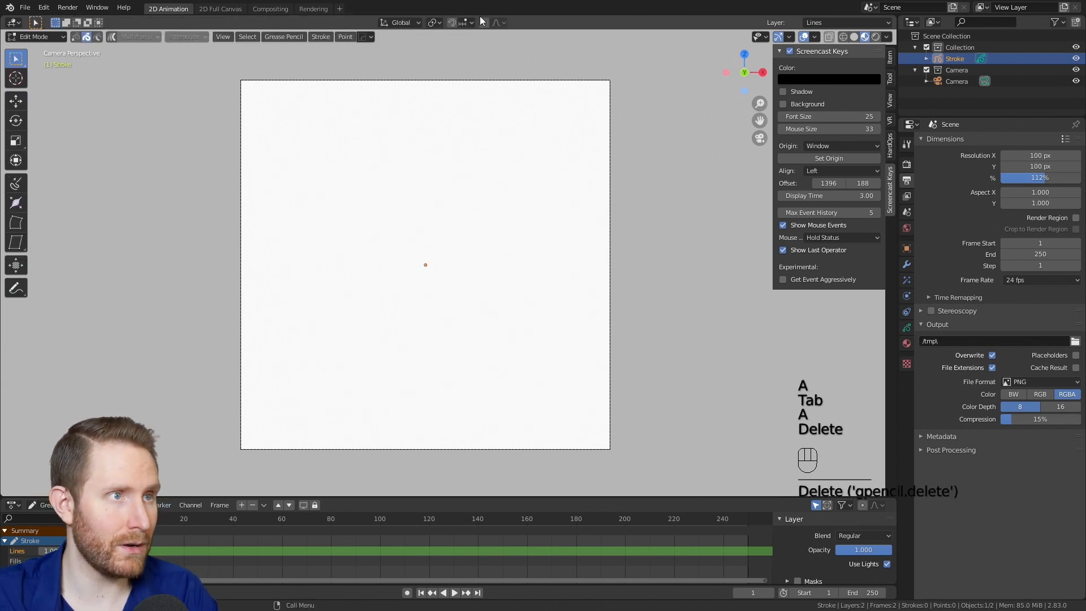
key("Tab")
- Set the Stabilize Stroke radius to 152 px, test it with a large looping stroke, and undo the stroke
left_click(562, 22)
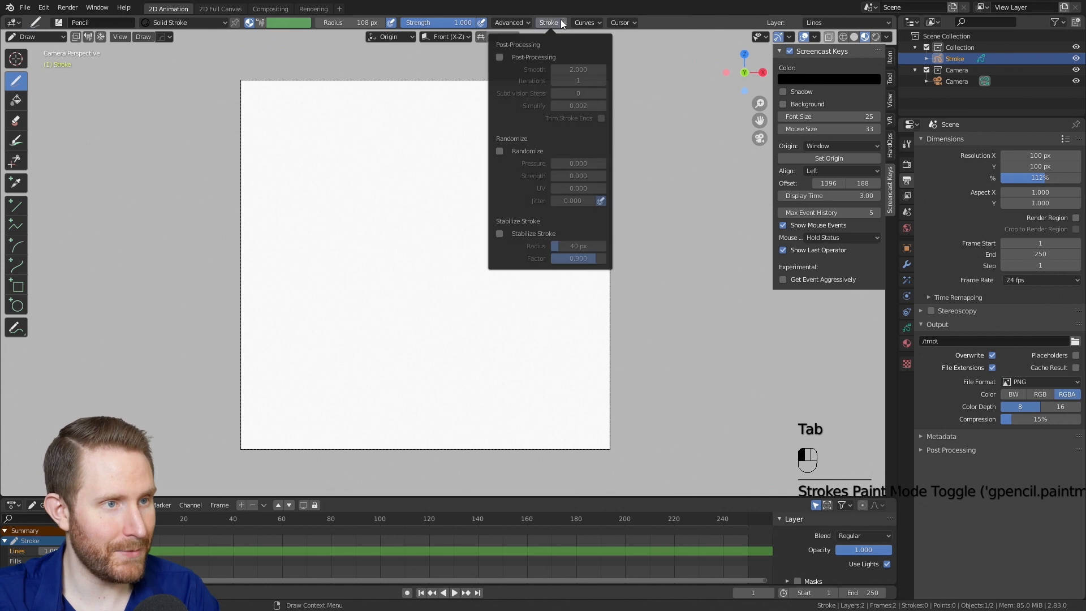
left_click_drag(564, 245, 607, 245)
mouse_move(424, 133)
left_mouse_down()
mouse_move(388, 179)
mouse_move(296, 211)
mouse_move(253, 291)
mouse_move(307, 434)
mouse_move(549, 422)
mouse_move(589, 284)
mouse_move(467, 217)
mouse_move(306, 155)
mouse_move(654, 86)
mouse_move(346, 78)
mouse_move(226, 201)
mouse_move(521, 320)
mouse_move(383, 126)
mouse_move(319, 399)
mouse_move(605, 257)
left_mouse_up()
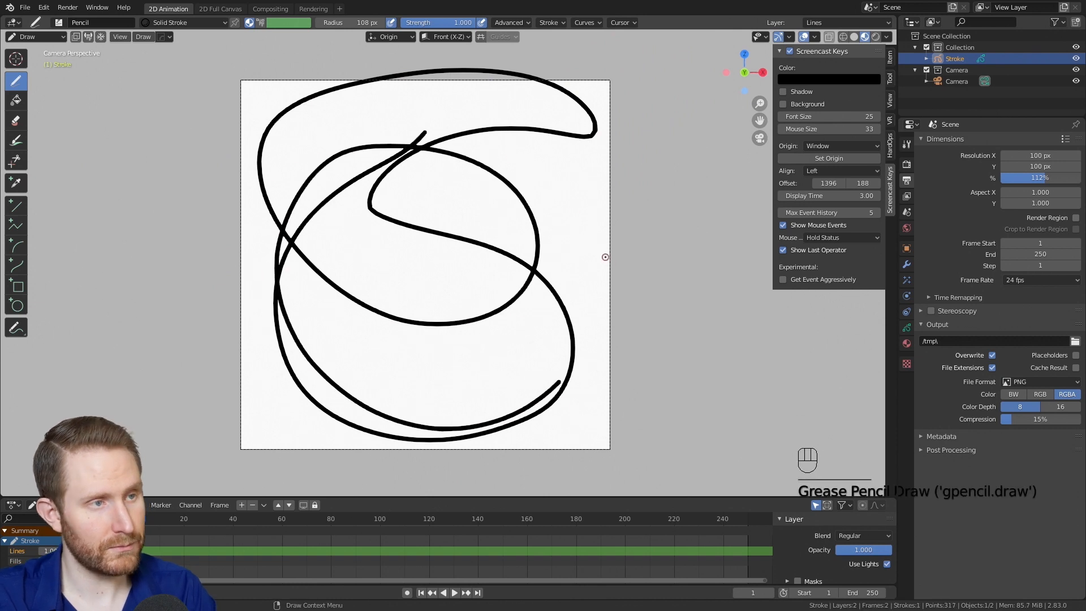
key("ctrl+z")
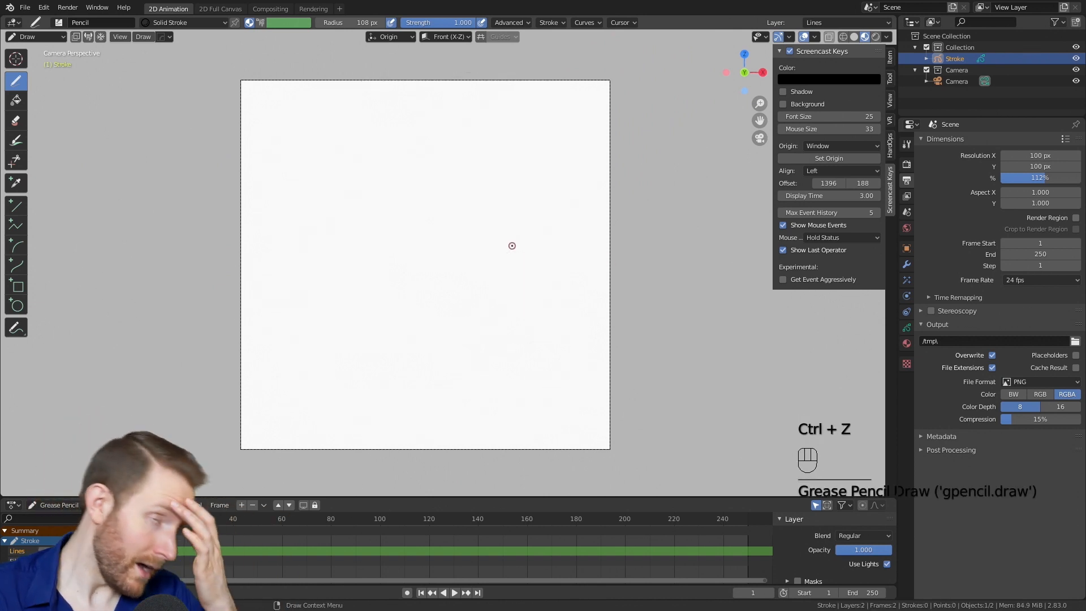
- Replace Stabilize Stroke with Randomize at Pressure 1.000, and test it with a vertical stroke that is undone
left_click(552, 22)
left_click(499, 234)
left_click(499, 151)
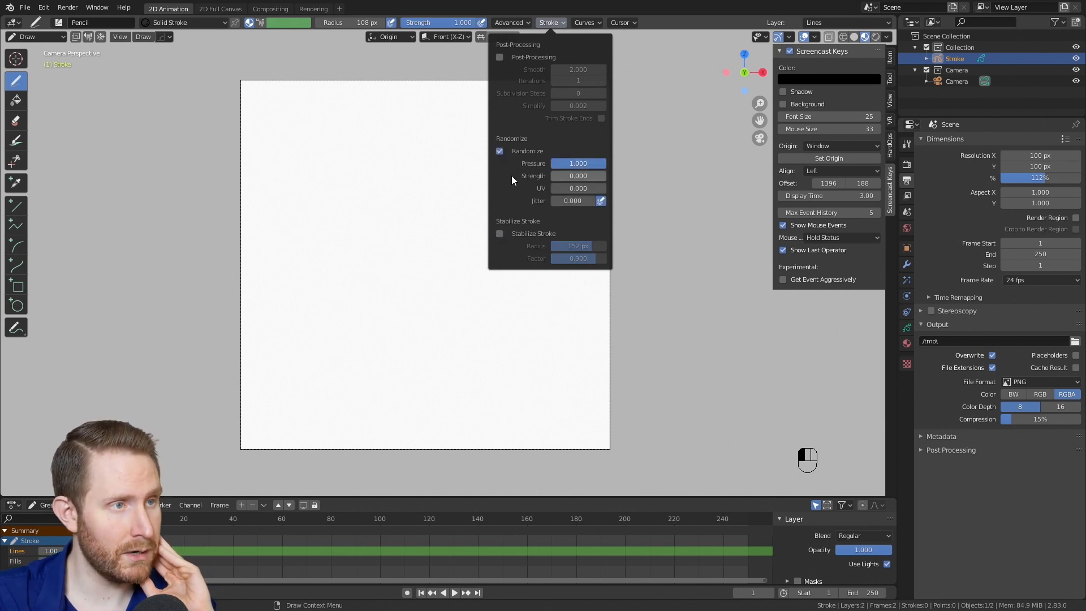
mouse_move(394, 115)
left_mouse_down()
mouse_move(393, 361)
mouse_move(514, 368)
mouse_move(443, 253)
mouse_move(552, 181)
mouse_move(423, 96)
mouse_move(348, 99)
mouse_move(302, 173)
mouse_move(308, 326)
mouse_move(264, 411)
mouse_move(365, 324)
left_mouse_up()
key("ctrl+z")
- Set the randomize Pressure to 0.000 and Strength to 1.000, and test them with a stroke that is undone
left_click(553, 23)
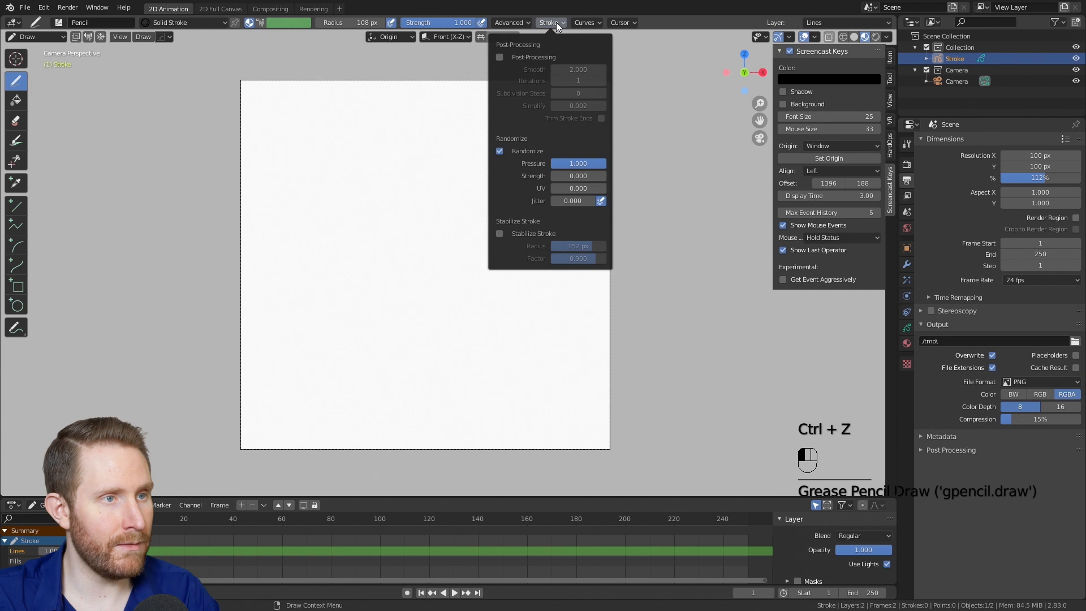
mouse_move(304, 111)
left_mouse_down()
mouse_move(301, 278)
mouse_move(366, 370)
mouse_move(336, 116)
mouse_move(399, 128)
mouse_move(434, 351)
mouse_move(504, 215)
mouse_move(461, 119)
mouse_move(396, 378)
left_mouse_up()
key("ctrl+z")
- Set the randomize Strength to 0.000 and raise UV, and test the setting with a curved stroke that is undone
left_click(547, 22)
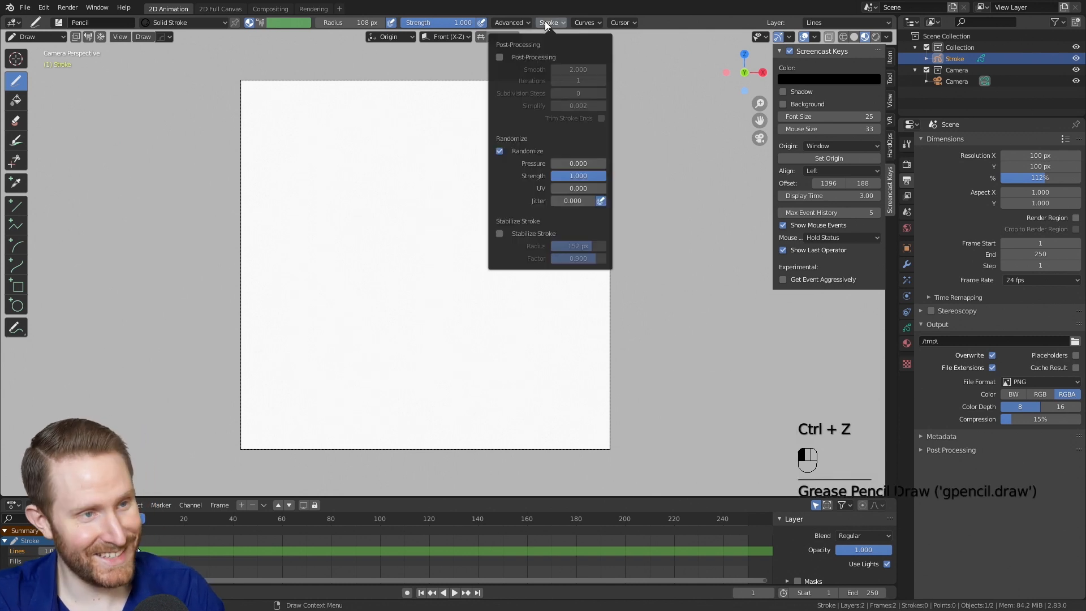
mouse_move(594, 178)
left_mouse_down()
mouse_move(540, 179)
mouse_move(615, 194)
left_mouse_up()
mouse_move(357, 149)
left_mouse_down()
mouse_move(337, 274)
mouse_move(517, 169)
left_mouse_up()
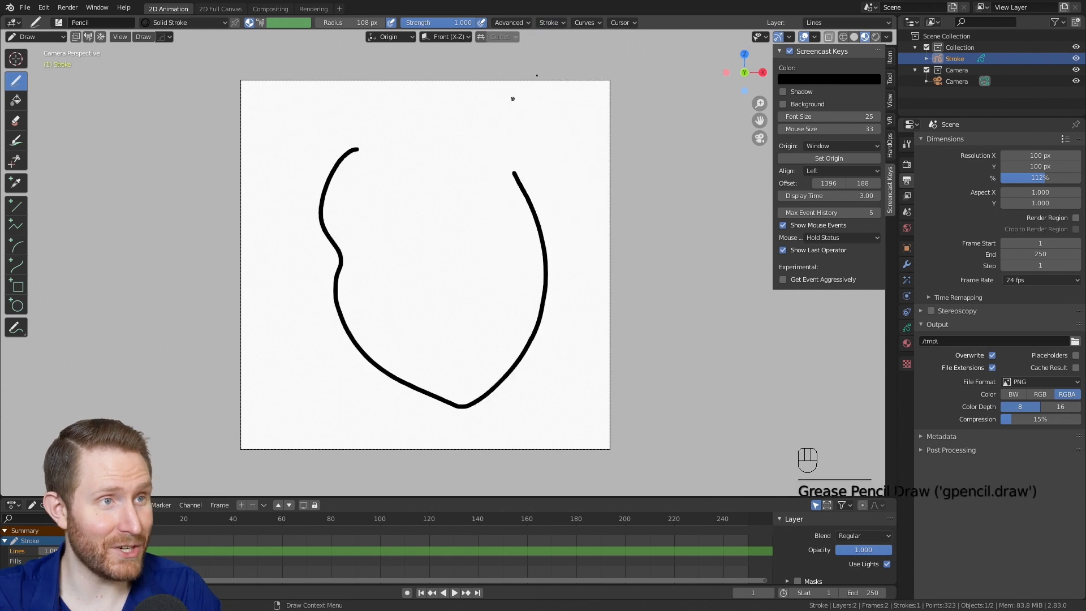
key("ctrl+z")
- Set the randomize UV to 0.000, test Jitter with a stroke that is undone, and return Jitter to 0.000
left_click(552, 23)
left_click_drag(588, 189, 445, 220)
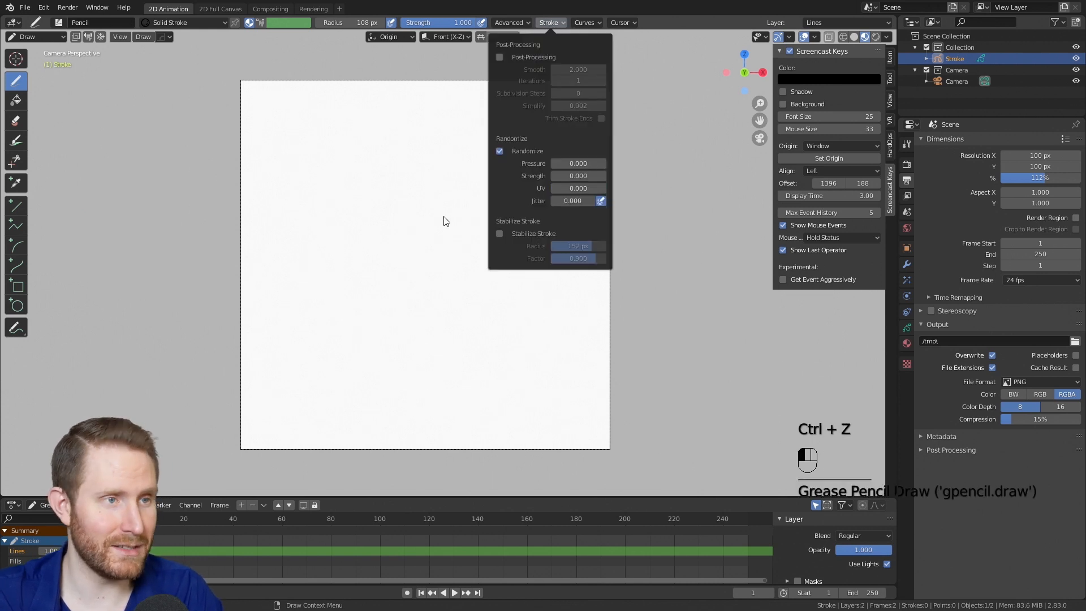
mouse_move(383, 124)
left_mouse_down()
mouse_move(295, 304)
mouse_move(470, 336)
mouse_move(531, 105)
mouse_move(486, 481)
left_mouse_up()
key("ctrl+z")
left_click(555, 22)
left_click_drag(570, 201, 520, 196)
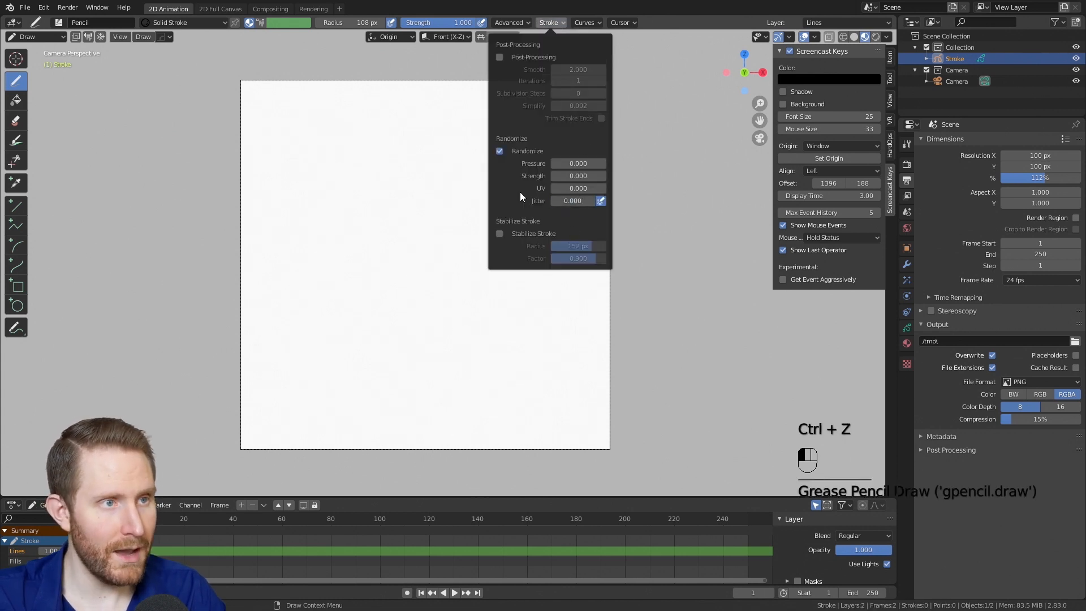
- Set the brush's advanced Angle to 7.2° and the angle Factor to 0.720
left_click(507, 22)
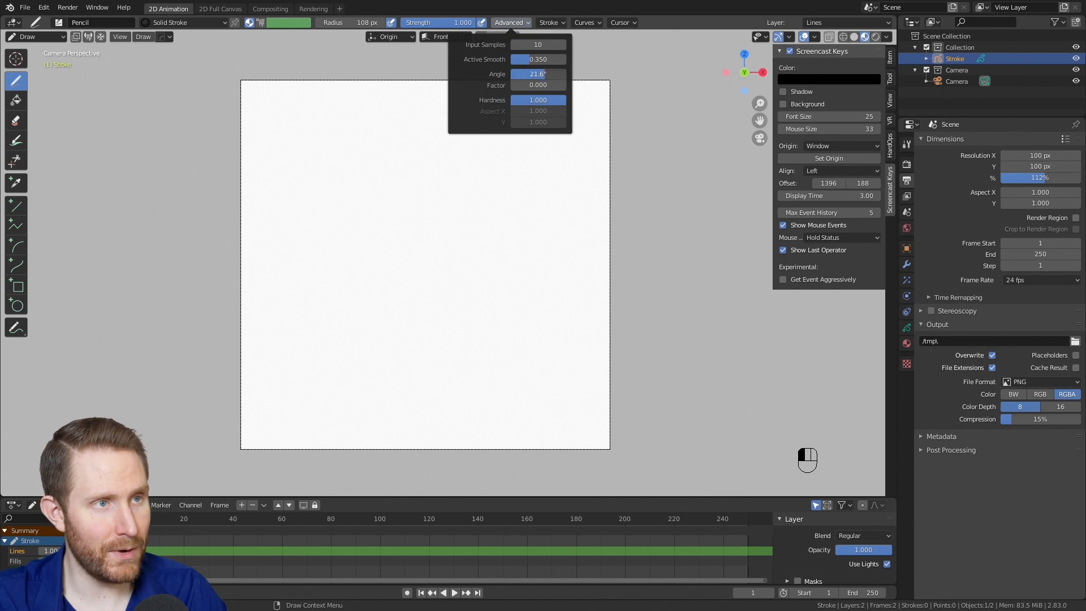
left_click_drag(543, 74, 526, 74)
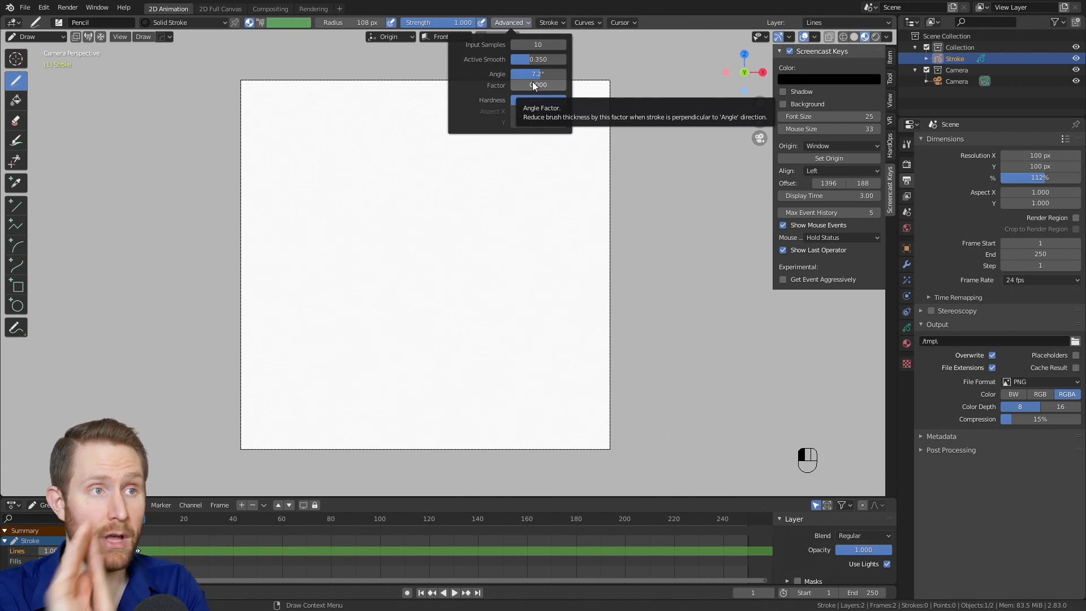
left_click_drag(533, 85, 573, 85)
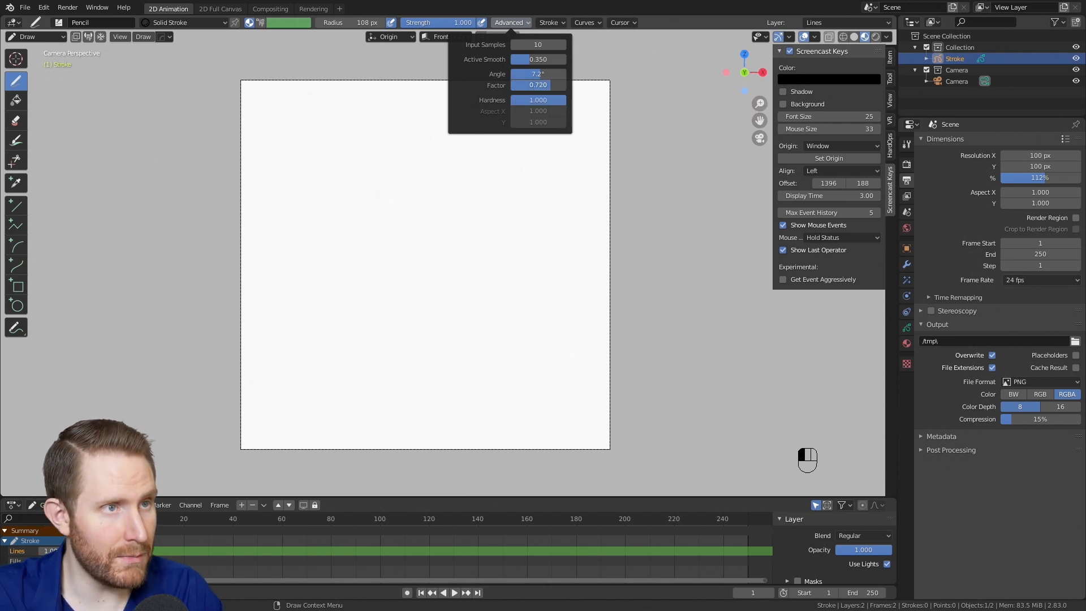
- Set the Pencil brush radius to 181 px and test it with a diagonal stroke that is undone
key("f")
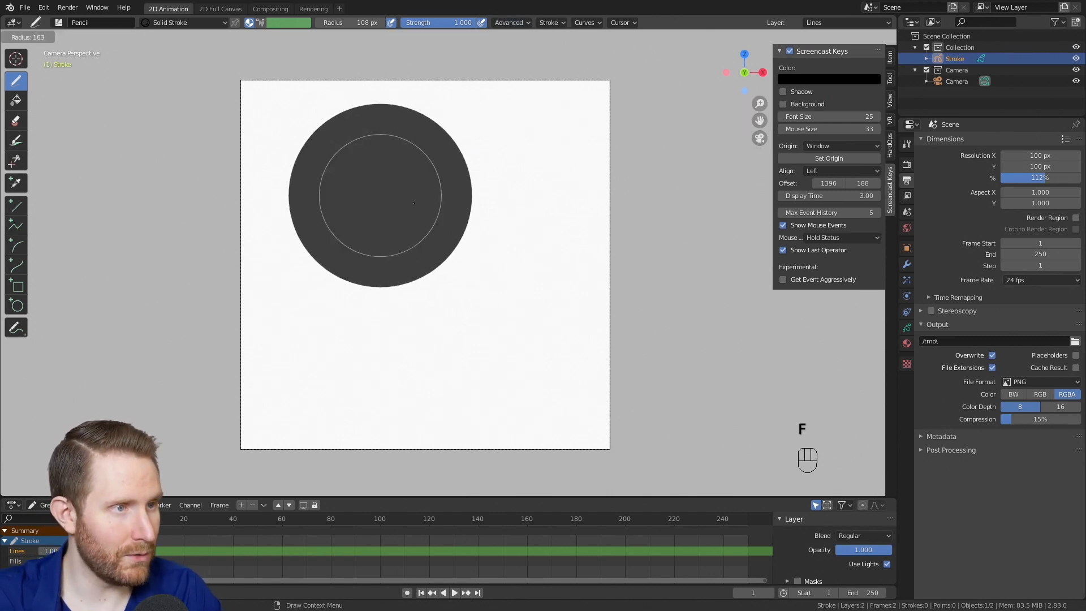
left_click(407, 139)
mouse_move(407, 139)
left_mouse_down()
mouse_move(311, 215)
mouse_move(431, 300)
mouse_move(315, 395)
mouse_move(487, 230)
mouse_move(453, 305)
mouse_move(527, 320)
mouse_move(553, 247)
left_mouse_up()
key("ctrl+z")
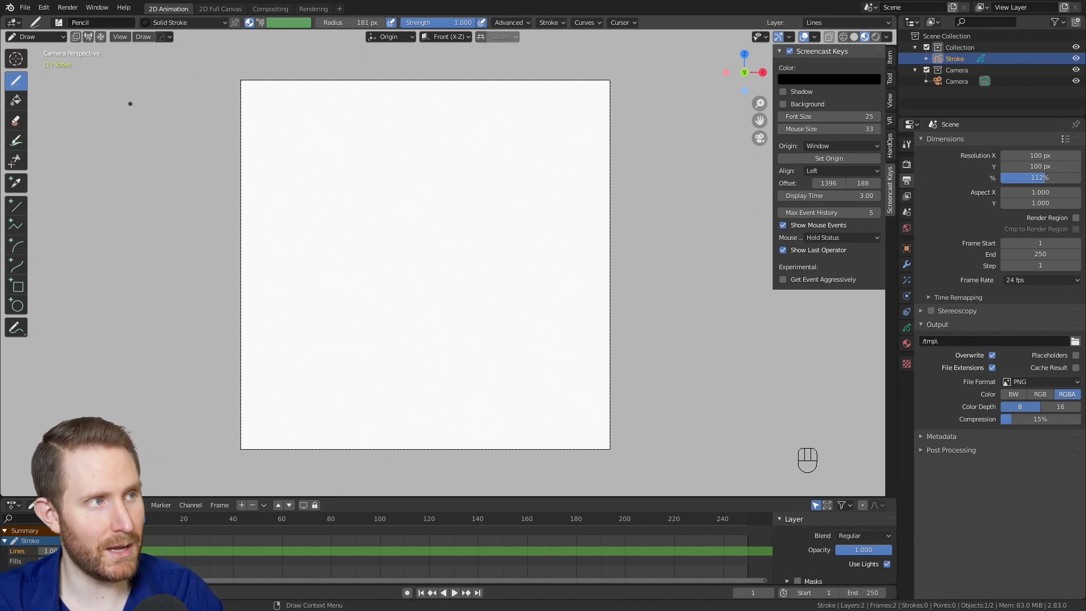
- Switch to the Ink Pen brush and test it with two freehand strokes that are undone
left_click(59, 23)
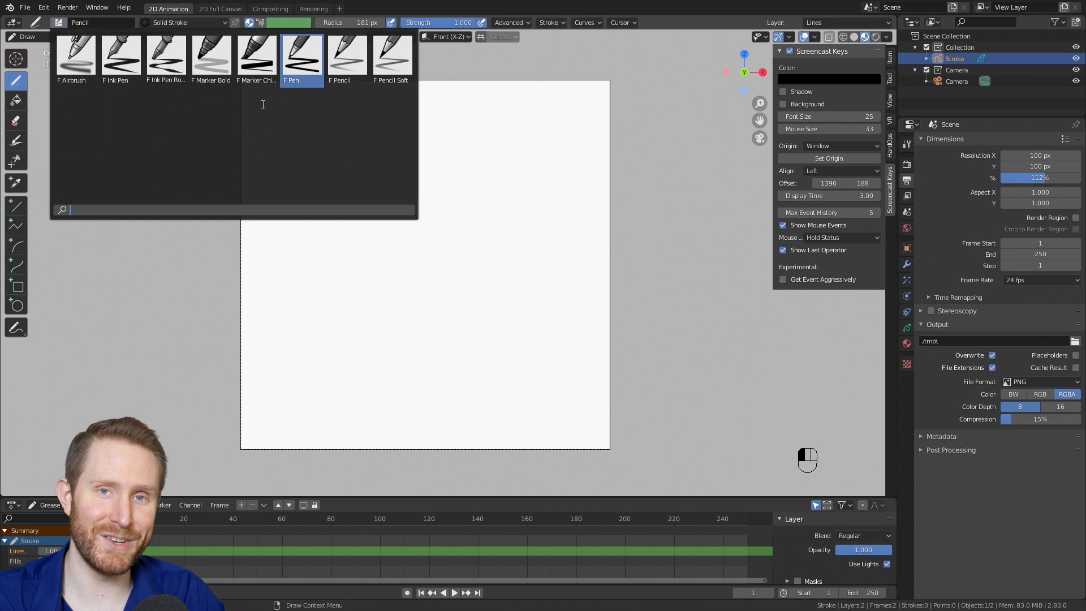
left_click(126, 55)
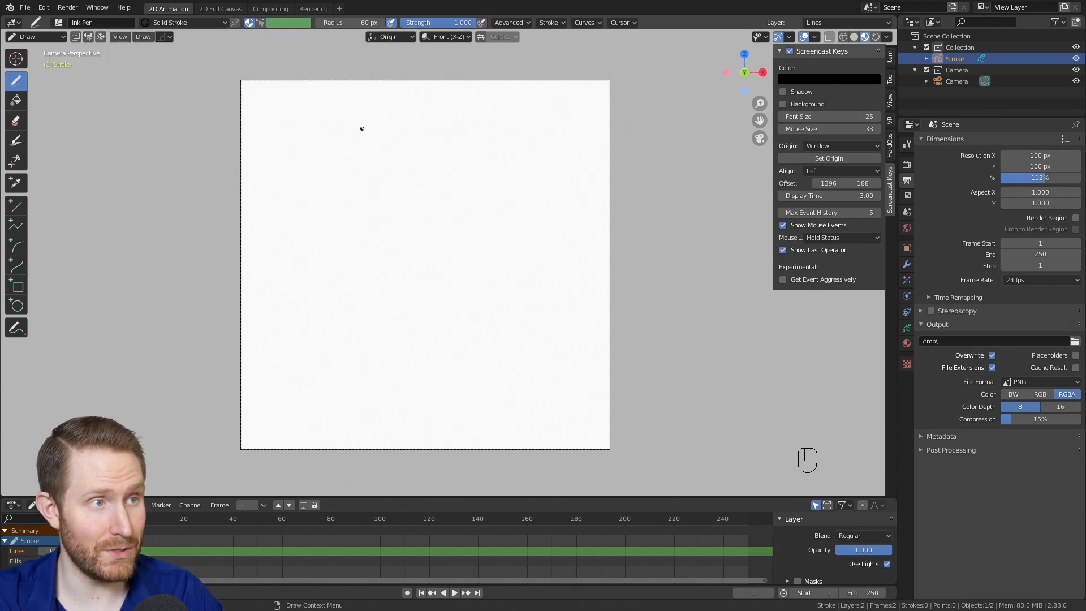
mouse_move(337, 124)
left_mouse_down()
mouse_move(303, 129)
mouse_move(327, 222)
mouse_move(314, 327)
left_mouse_up()
mouse_move(306, 389)
left_mouse_down()
mouse_move(345, 421)
mouse_move(430, 266)
mouse_move(381, 122)
left_mouse_up()
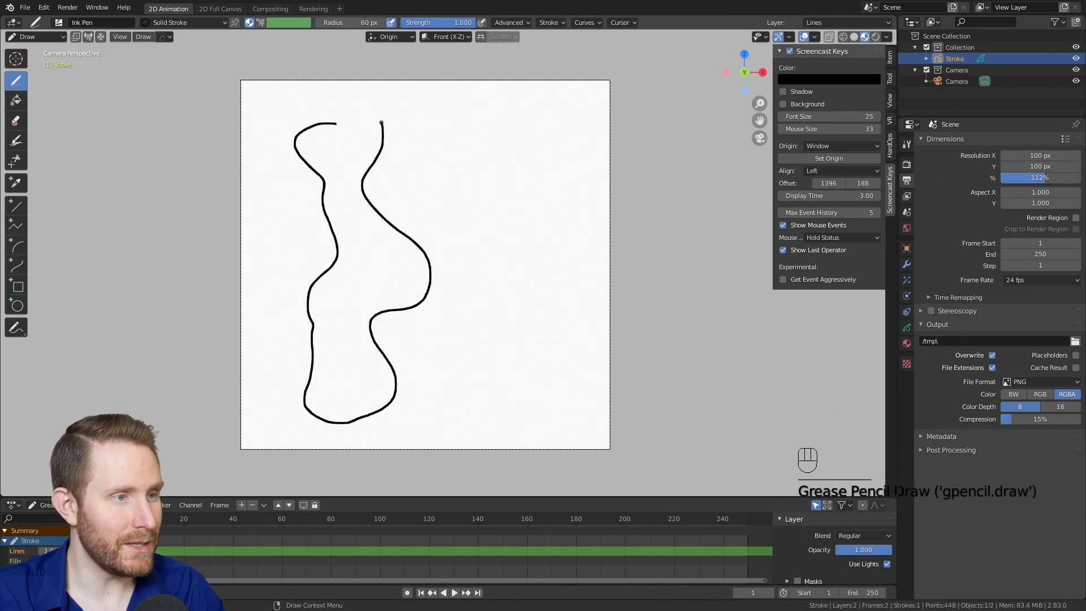
key("ctrl+z")
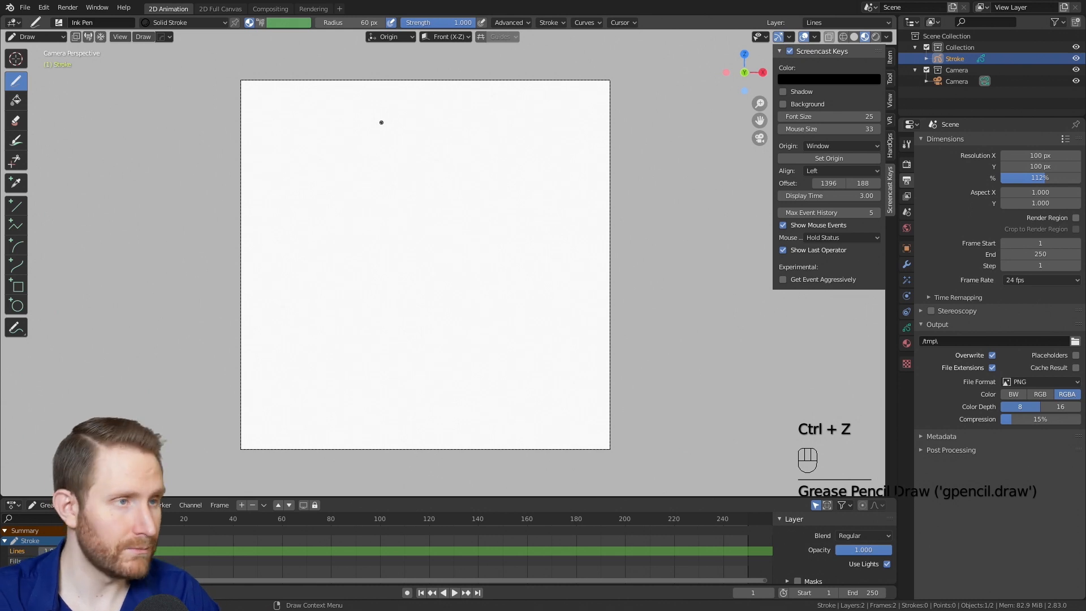
mouse_move(345, 98)
left_mouse_down()
mouse_move(321, 341)
mouse_move(435, 399)
left_mouse_up()
key("ctrl+z")
- Draw a closed rounded outline around the canvas centre, enter Edit Mode and select the whole stroke
mouse_move(391, 213)
left_mouse_down()
mouse_move(327, 249)
mouse_move(485, 300)
mouse_move(414, 218)
mouse_move(393, 215)
left_mouse_up()
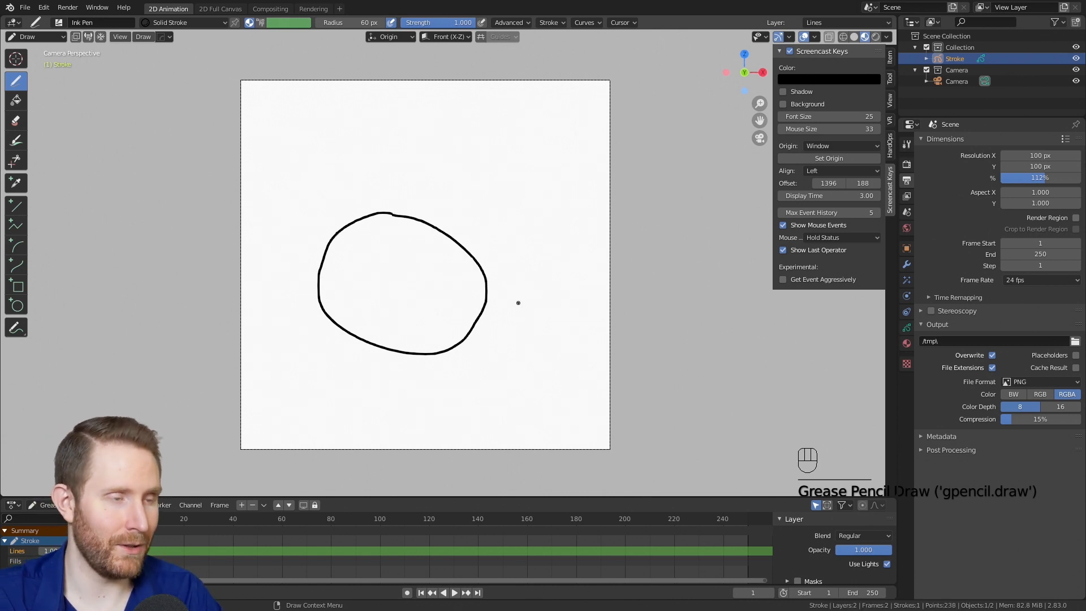
key("Tab")
scroll(534, 303, "up", 10)
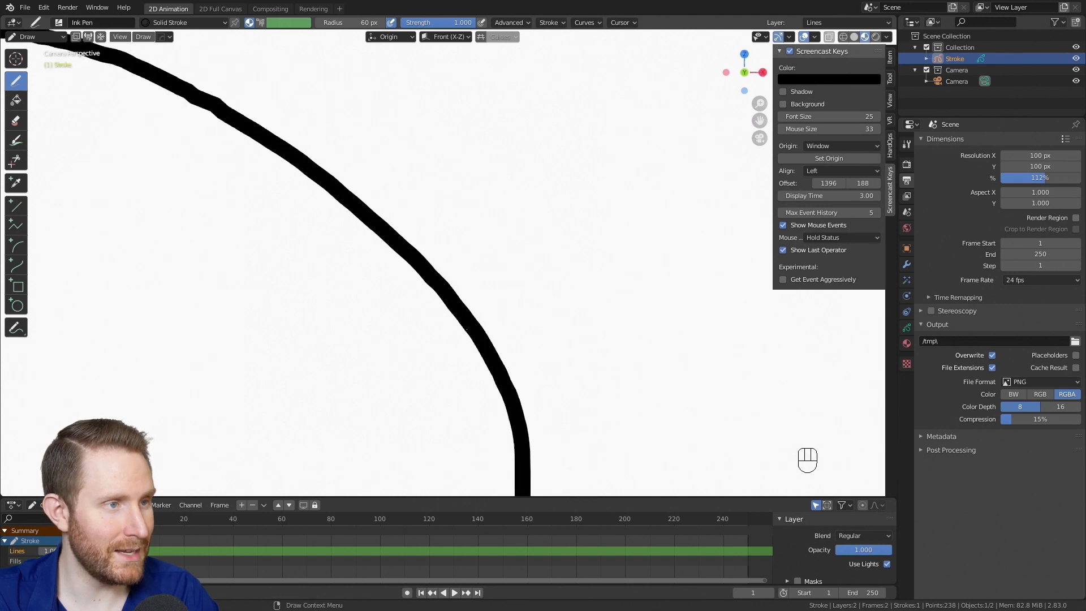
scroll(466, 332, "down", 5)
left_click(339, 190)
scroll(378, 233, "up", 4)
scroll(378, 233, "down", 5)
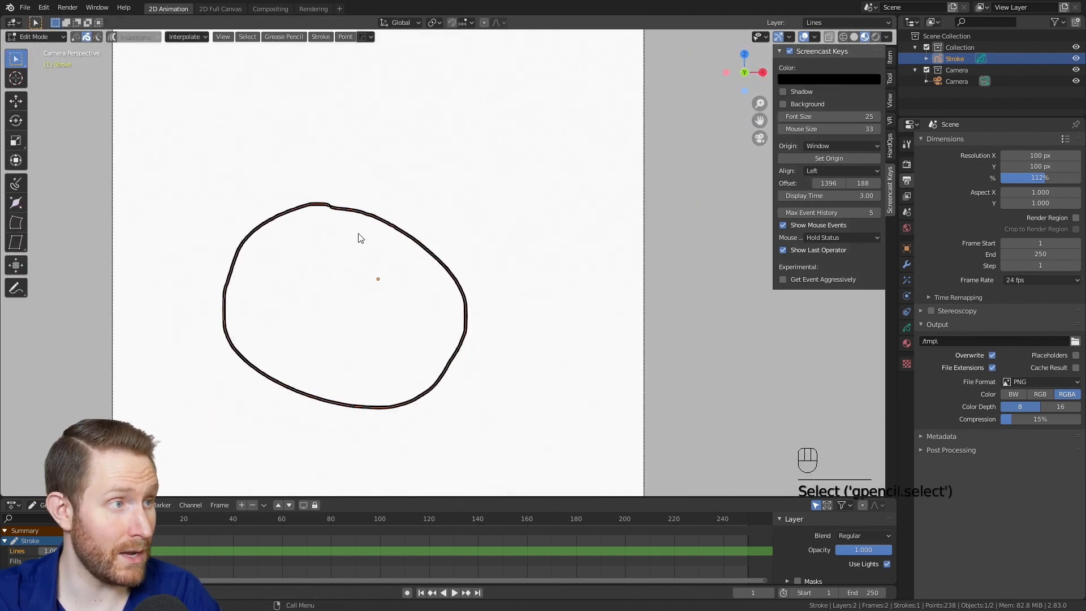
- Try to move, rotate and scale the selected outline stroke
key("g")
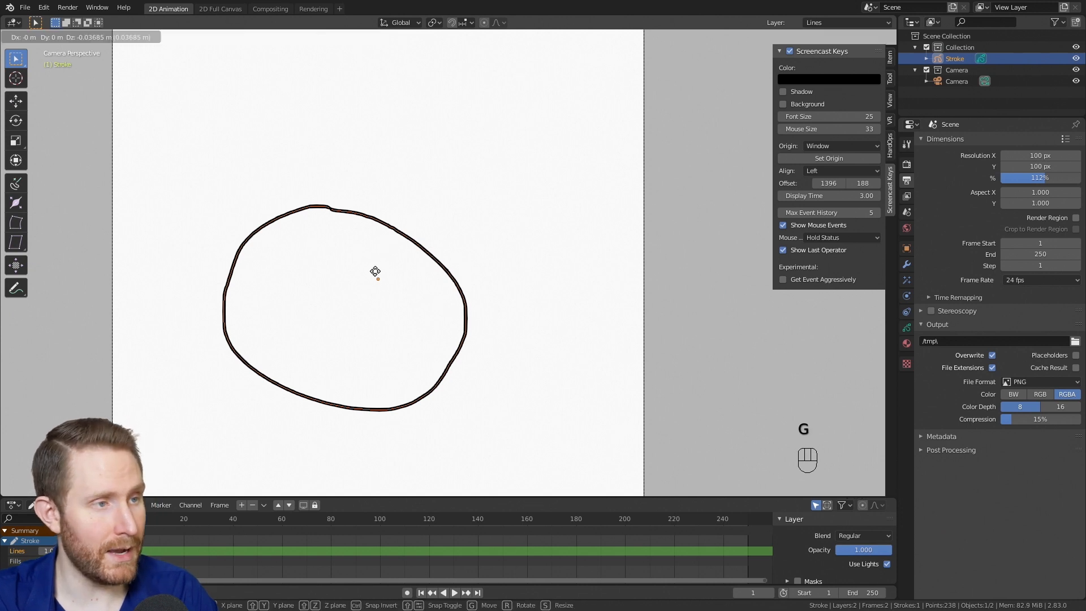
right_click(424, 140)
key("r")
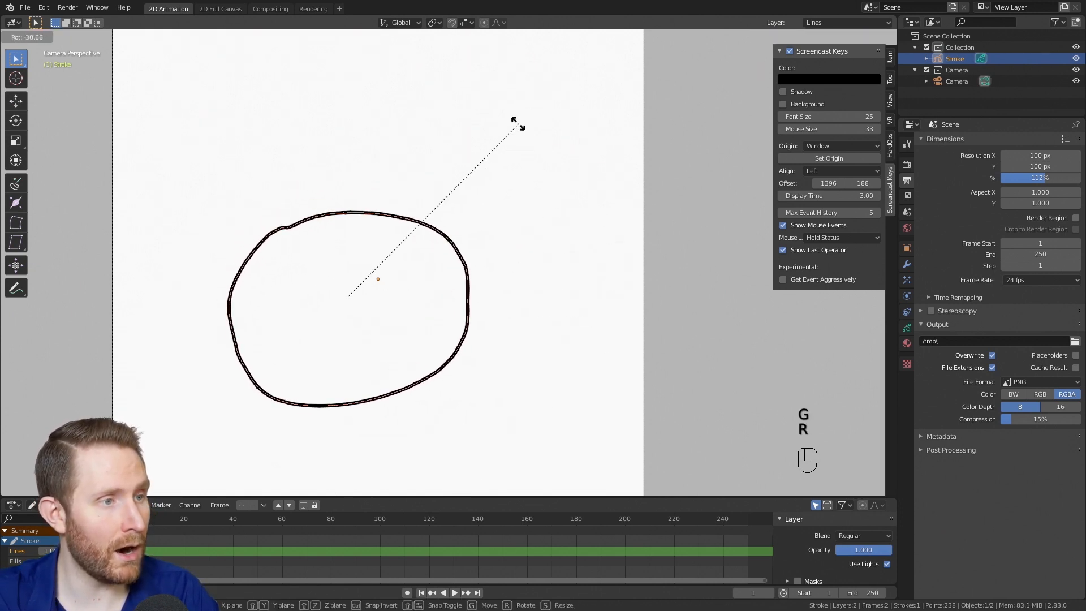
key("s")
right_click(492, 244)
- Move the whole outline stroke slightly up and to the right on the canvas
scroll(478, 251, "down", 2)
mouse_move(468, 255)
middle_mouse_down("shift")
mouse_move(480, 274)
mouse_move(511, 274)
mouse_move(475, 226)
mouse_move(456, 291)
middle_mouse_up("shift")
scroll(524, 249, "up", 1)
key("g")
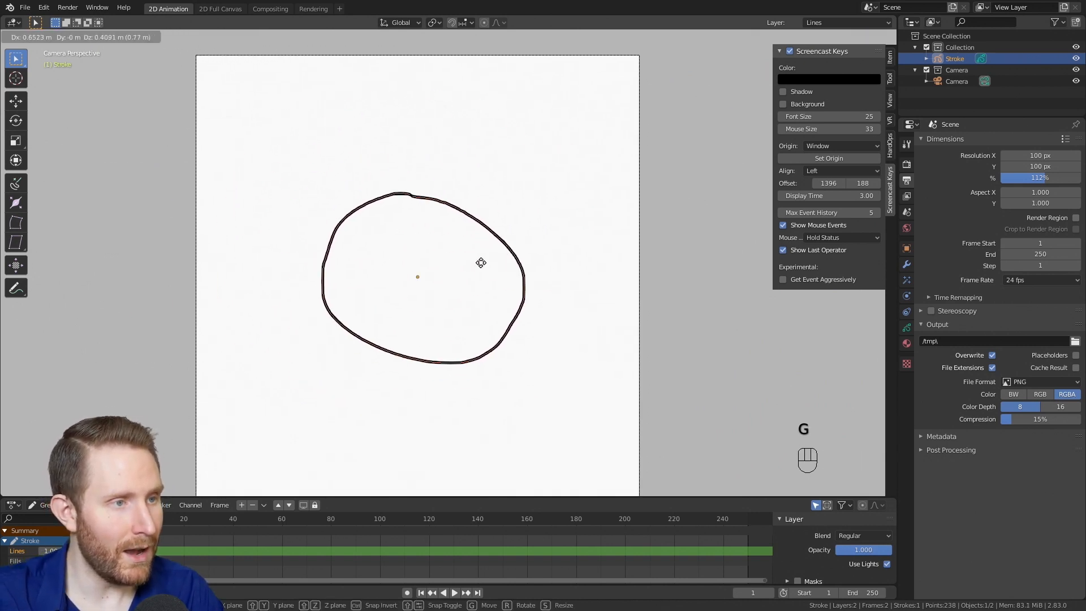
left_click(474, 266)
- Using point selection, pull two neighbouring points on the outline's upper-right curve outward into a narrow spike
scroll(491, 248, "up", 5)
middle_click_drag(491, 248, 538, 227, "shift")
scroll(509, 215, "up", 8)
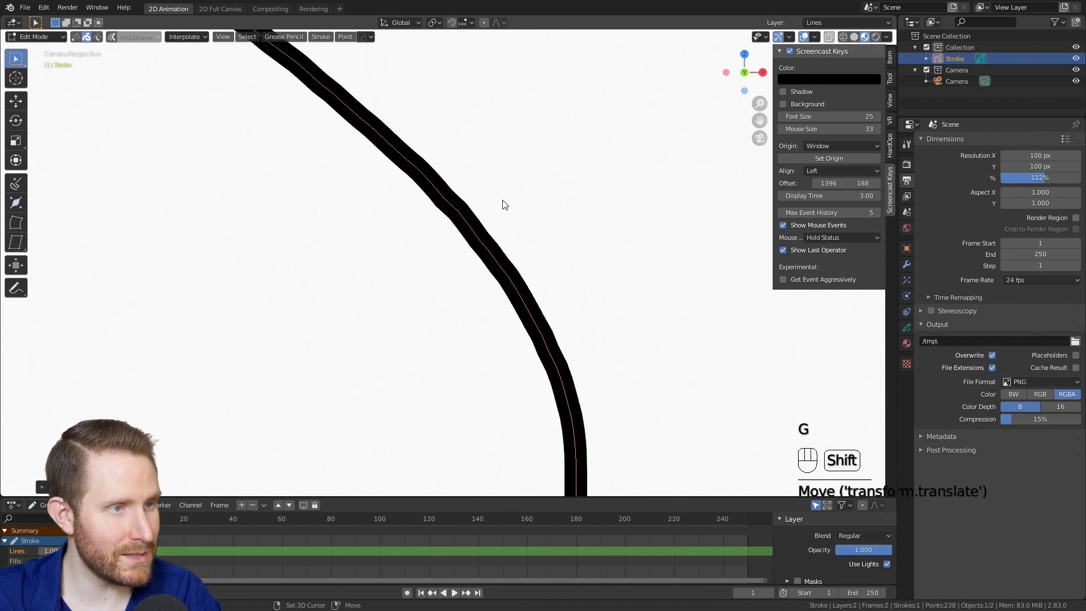
scroll(477, 308, "down", 10)
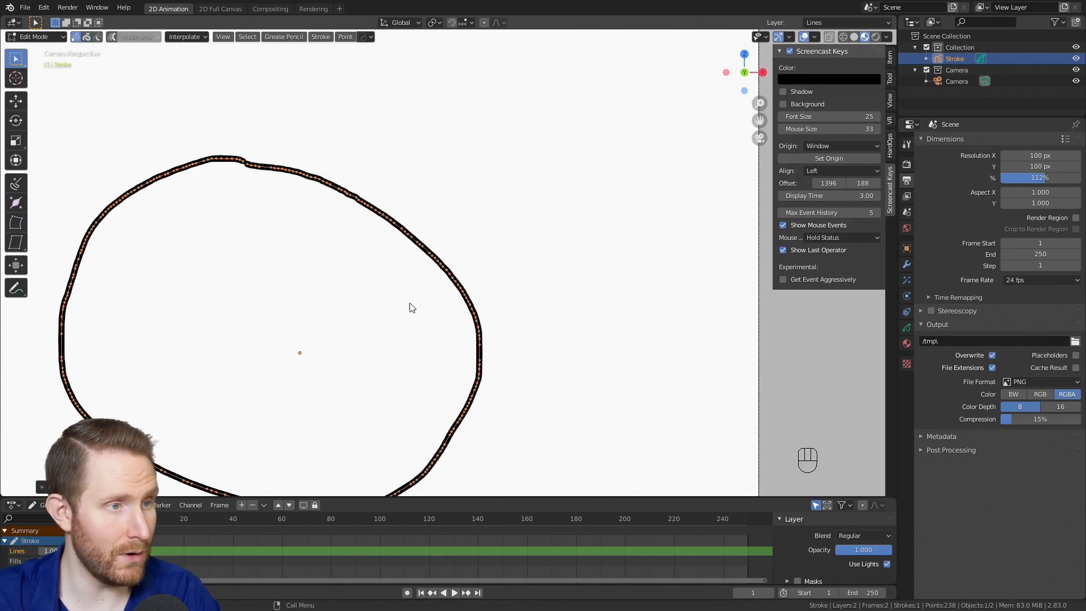
scroll(411, 305, "up", 8)
left_click(383, 226)
scroll(416, 214, "down", 5)
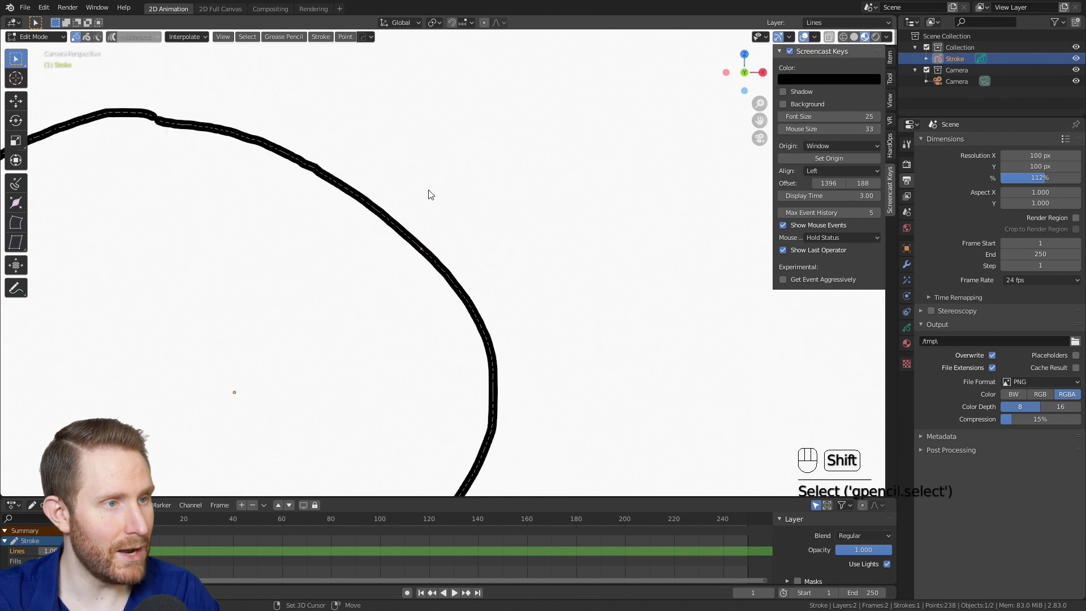
middle_click_drag(429, 209, 432, 285, "shift")
key("g")
left_click(472, 191)
left_click(419, 317)
key("g")
left_click(449, 208)
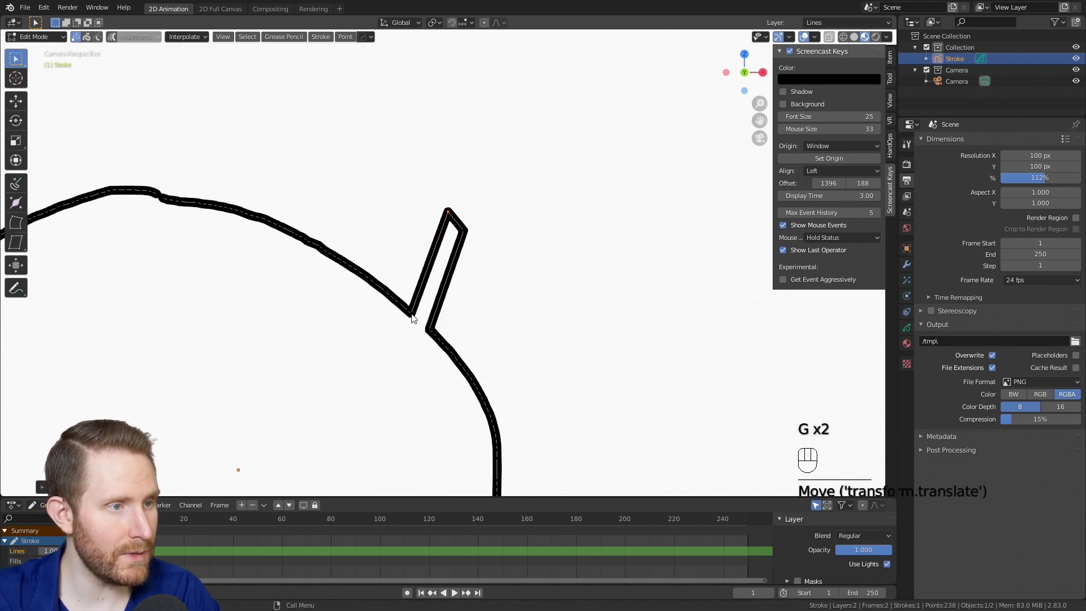
- Move two more neighbouring points from the left base of the spike upward beside its tip
left_click(412, 315)
key("g")
left_click(433, 222)
left_click(407, 309)
key("g")
left_click(417, 205)
- Pull two points from the right base of the spike outward to the upper right, forming longer points
left_click(433, 331)
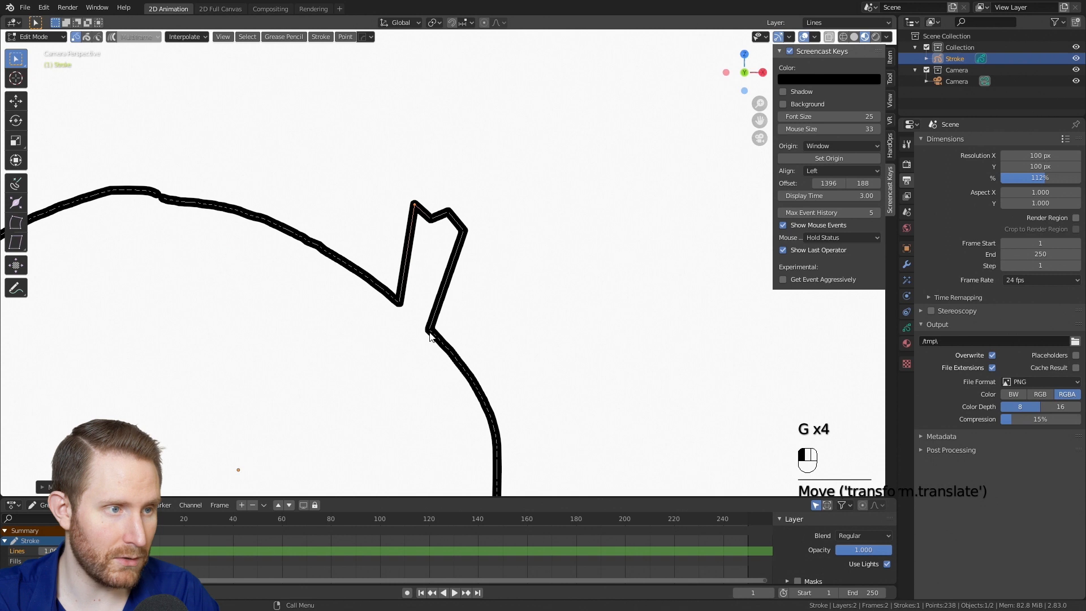
key("g")
left_click(530, 221)
left_click(437, 333)
key("g")
left_click(589, 233)
scroll(565, 293, "down", 8)
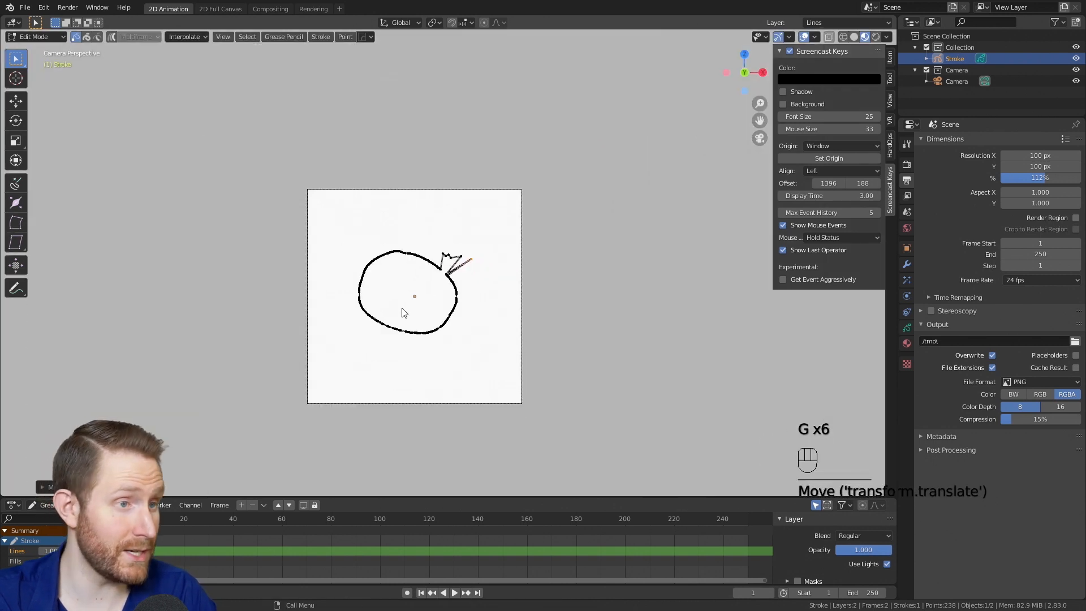
- Examine the spikes on the outline's upper-right curve up close and from farther away
middle_click_drag(396, 293, 426, 256, "shift")
scroll(481, 257, "up", 4)
scroll(542, 233, "up", 2)
middle_click_drag(559, 177, 396, 261, "shift")
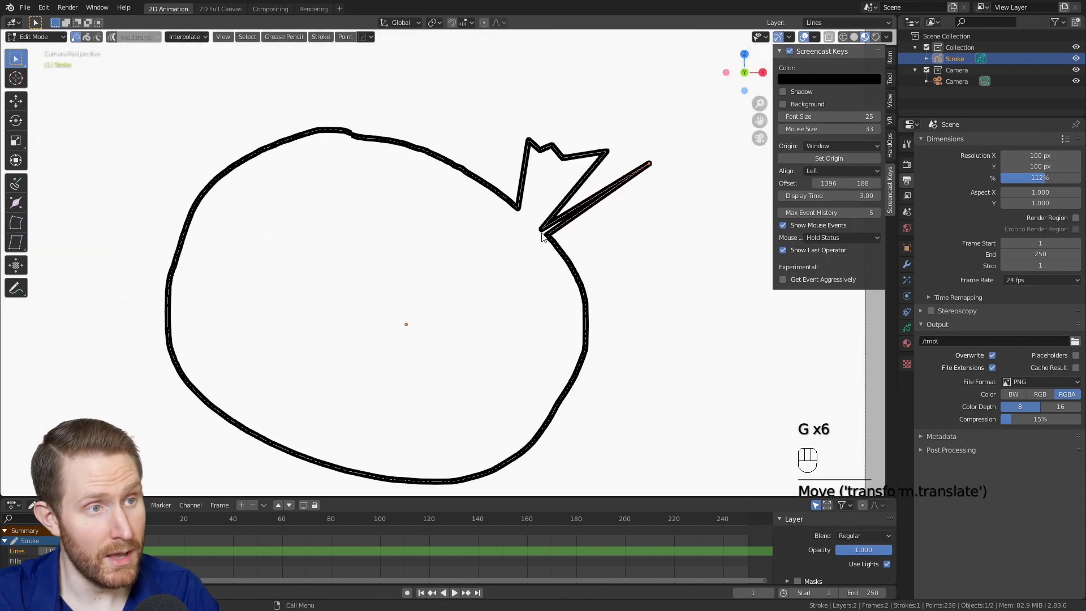
scroll(396, 262, "up", 2)
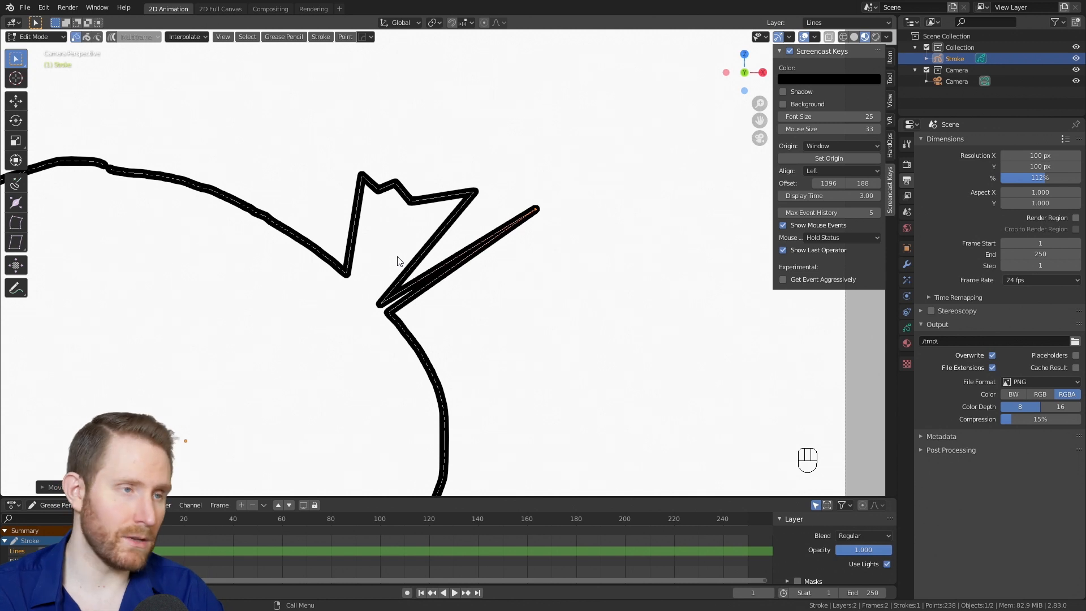
scroll(399, 257, "down", 3)
middle_click_drag(427, 230, 565, 171, "shift")
middle_click_drag(564, 228, 461, 244, "shift")
scroll(461, 244, "up", 4)
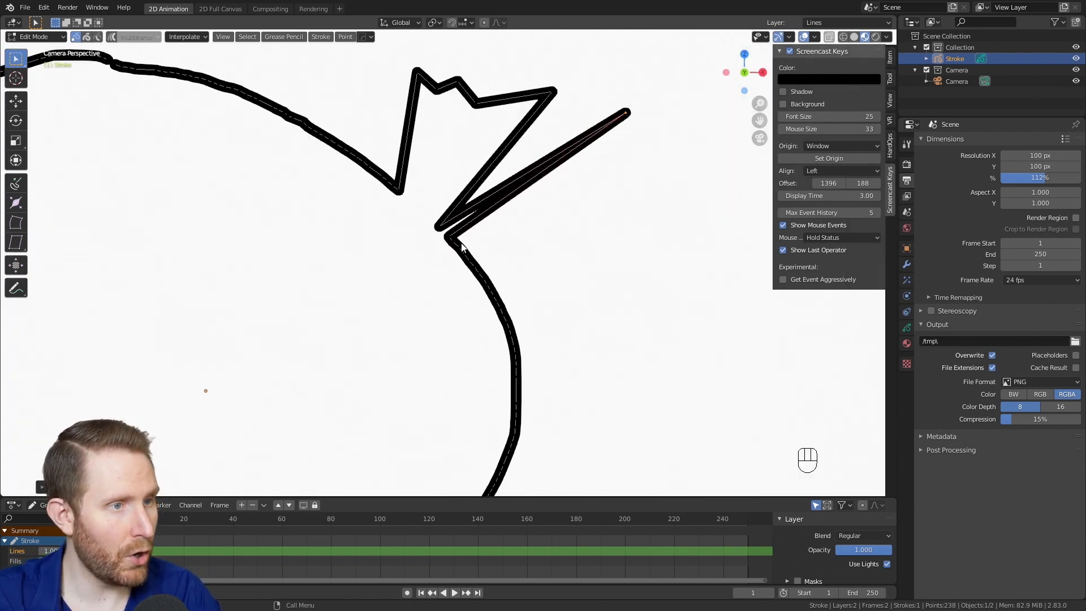
scroll(462, 244, "up", 1)
scroll(511, 368, "down", 3)
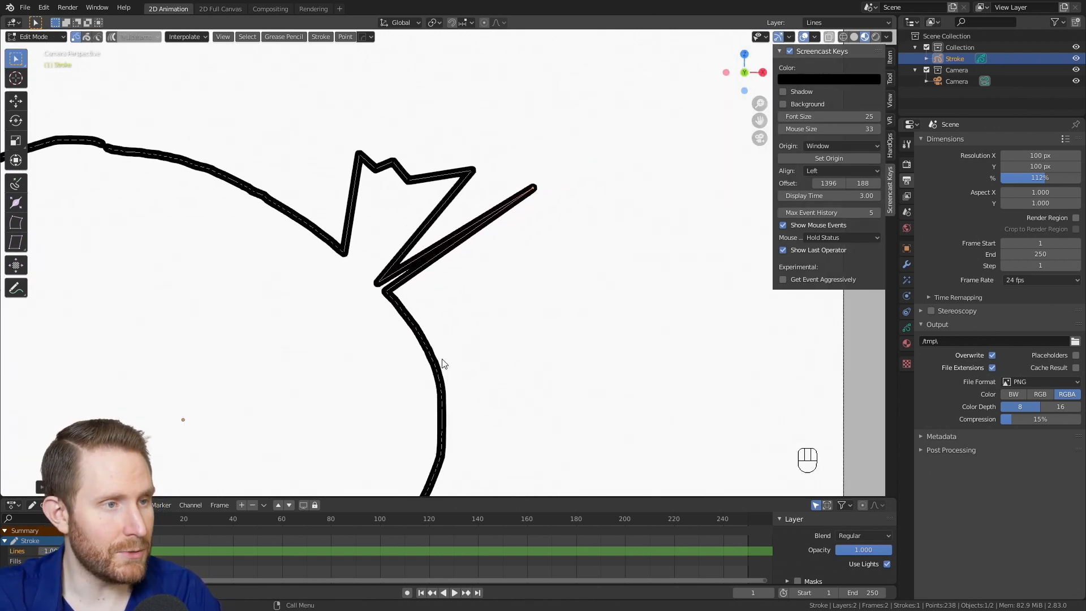
- Select a single point on the outline's right side and increase its thickness with the Radius tool
scroll(435, 333, "up", 5)
middle_click_drag(405, 344, 437, 187, "shift")
key("c")
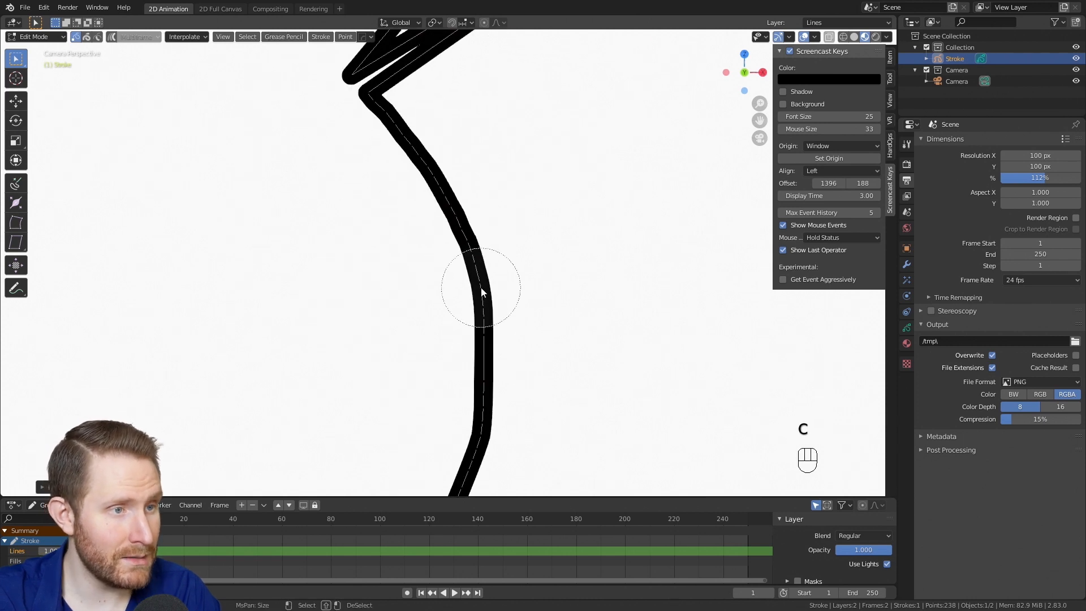
right_click(481, 288)
left_click(480, 284)
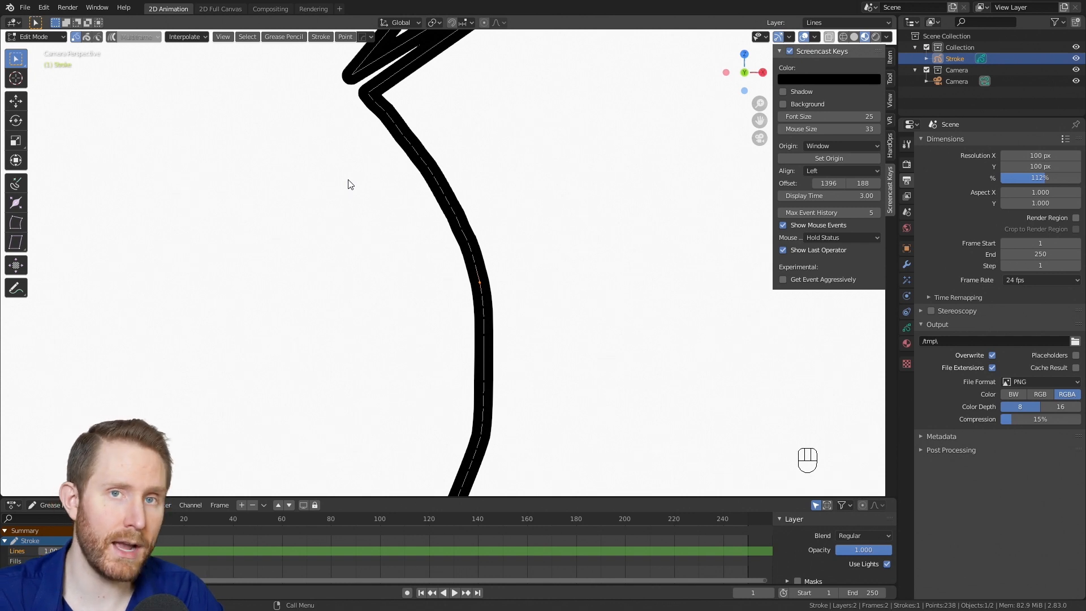
left_click(16, 202)
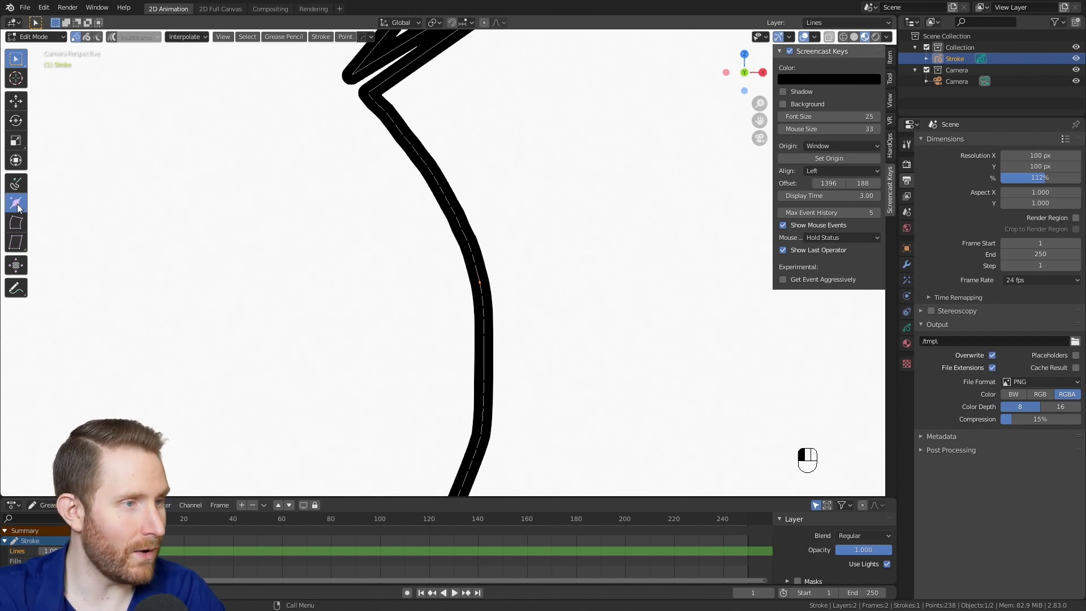
mouse_move(481, 284)
left_mouse_down()
mouse_move(491, 318)
mouse_move(487, 309)
left_mouse_up()
left_click(484, 298)
left_click(485, 307)
scroll(511, 298, "down", 6)
- Undo the point radius change and all single-point moves on the outline
key("ctrl+z")
key("ctrl+z")
key("ctrl+z")
key("ctrl+z")
key("ctrl+z")
key("ctrl+z")
key("ctrl+z")
key("ctrl+z")
key("ctrl+z")
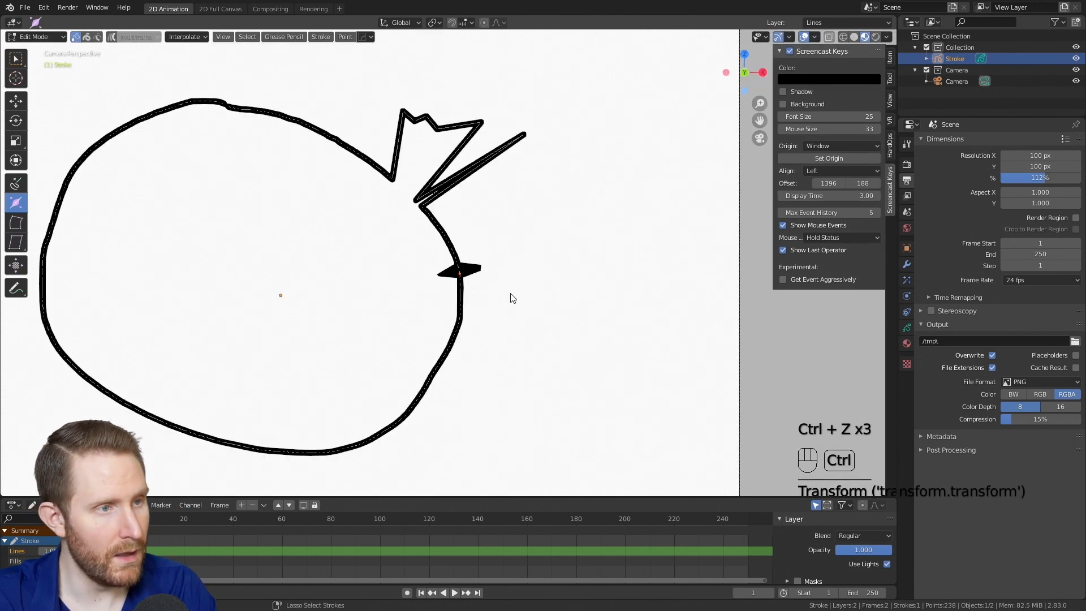
key("ctrl+z")
key("ctrl+z")
key("ctrl+z")
key("ctrl+z")
key("ctrl+z")
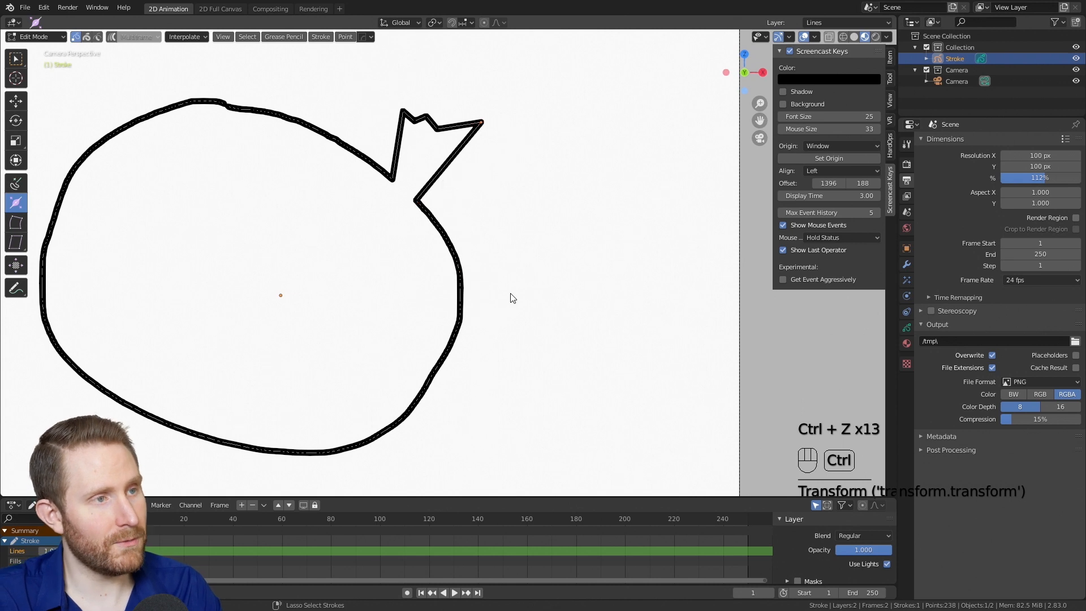
key("ctrl+z")
key("ctrl+z")
key("ctrl+z")
key("ctrl+z")
key("ctrl+z")
key("ctrl+z")
key("ctrl+z")
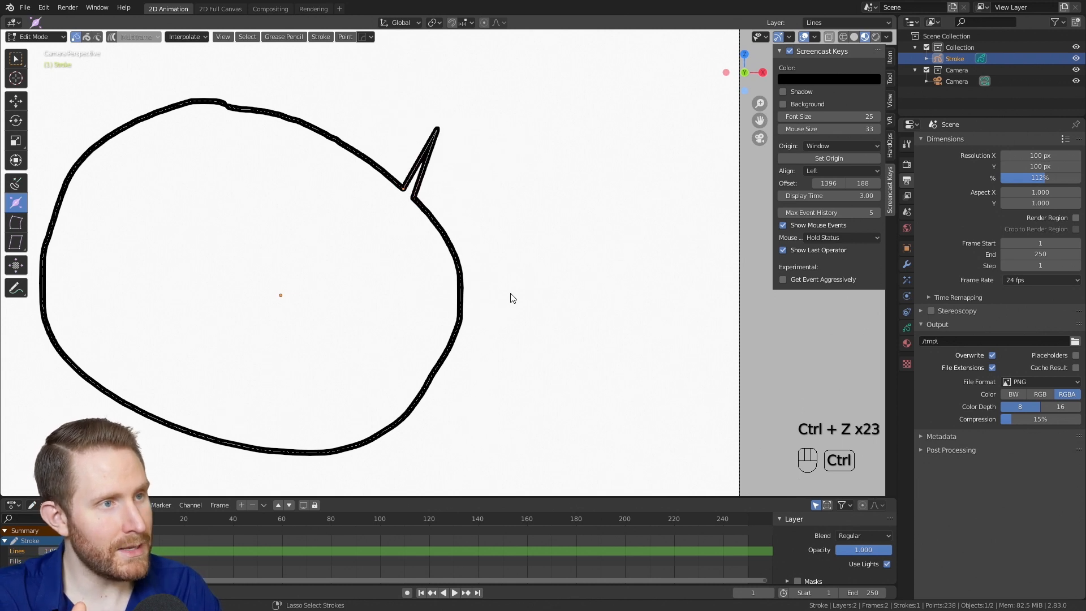
key("ctrl+z")
- Return to Draw Mode and set the brush material to Solid Fill
scroll(437, 243, "down", 6)
key("Tab")
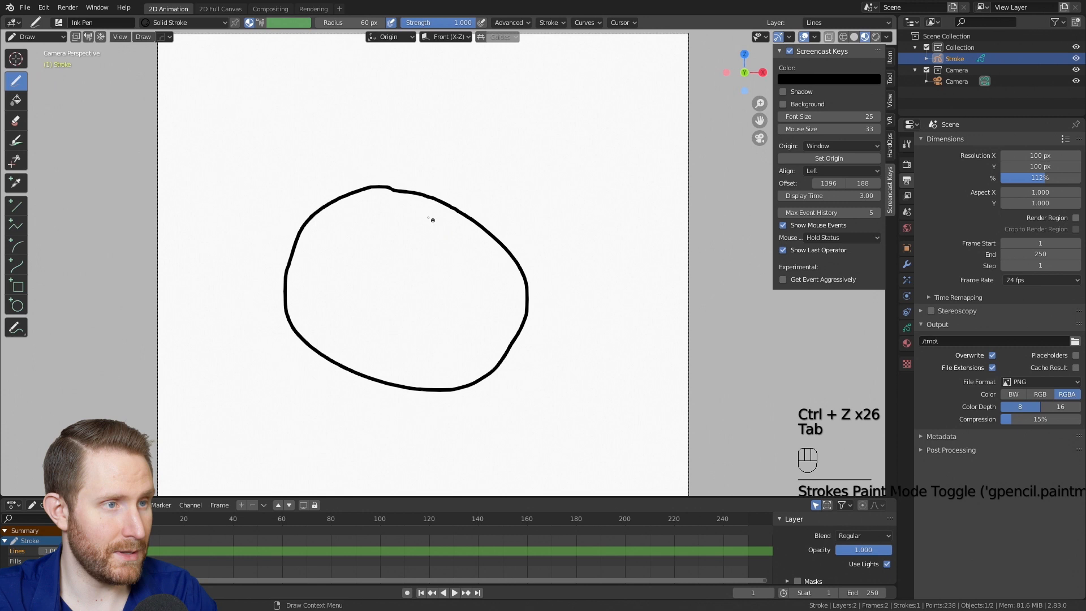
scroll(421, 217, "up", 1)
left_click(177, 21)
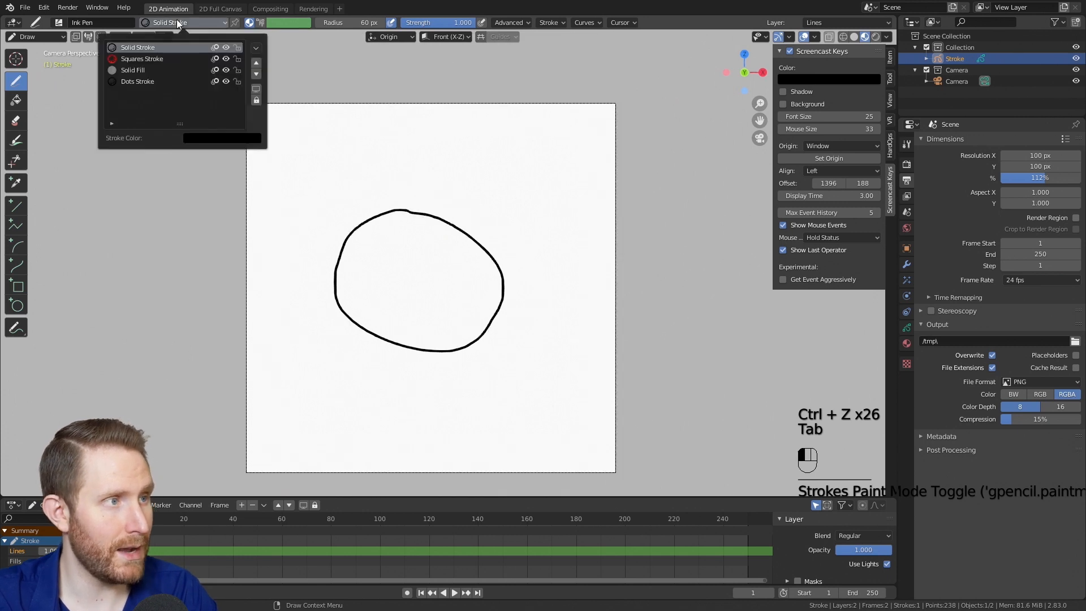
left_click(127, 69)
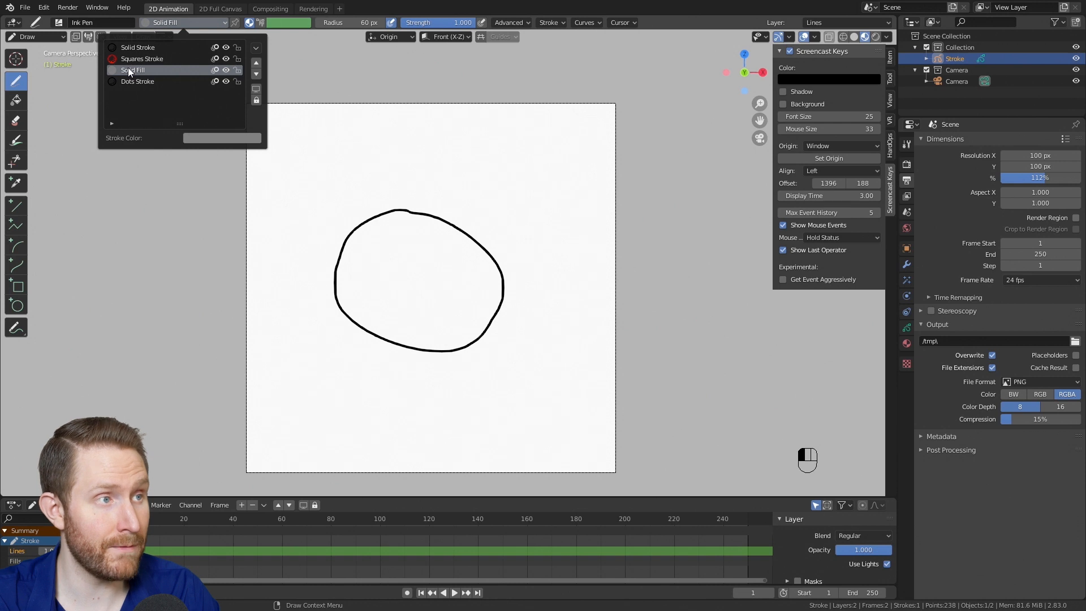
- Test Solid Fill with a freeform shape that is undone, and open the Stroke object's layer settings
mouse_move(377, 146)
left_mouse_down()
mouse_move(316, 154)
mouse_move(358, 256)
mouse_move(421, 160)
left_mouse_up()
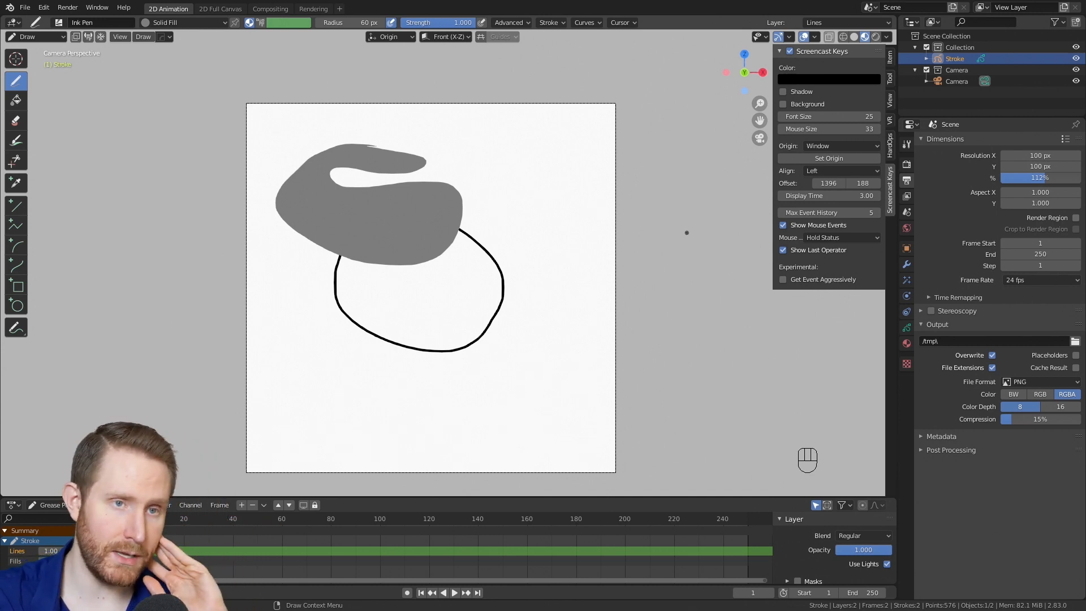
left_click(907, 329)
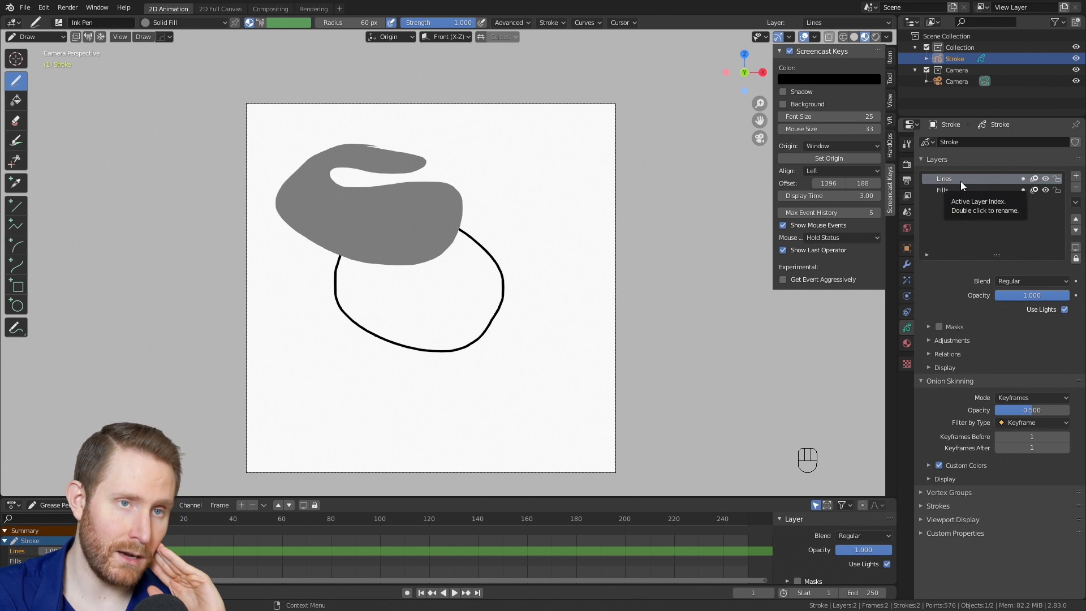
key("ctrl+z")
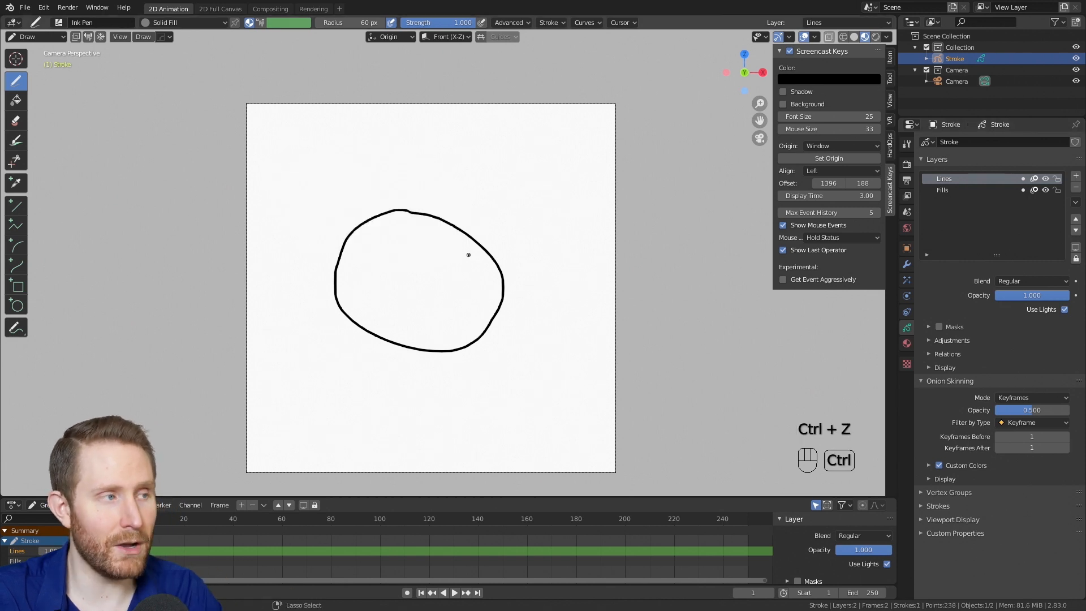
- Fill the interior of the outline using the Fill tool and Solid Fill material on the Fills layer
left_click(17, 102)
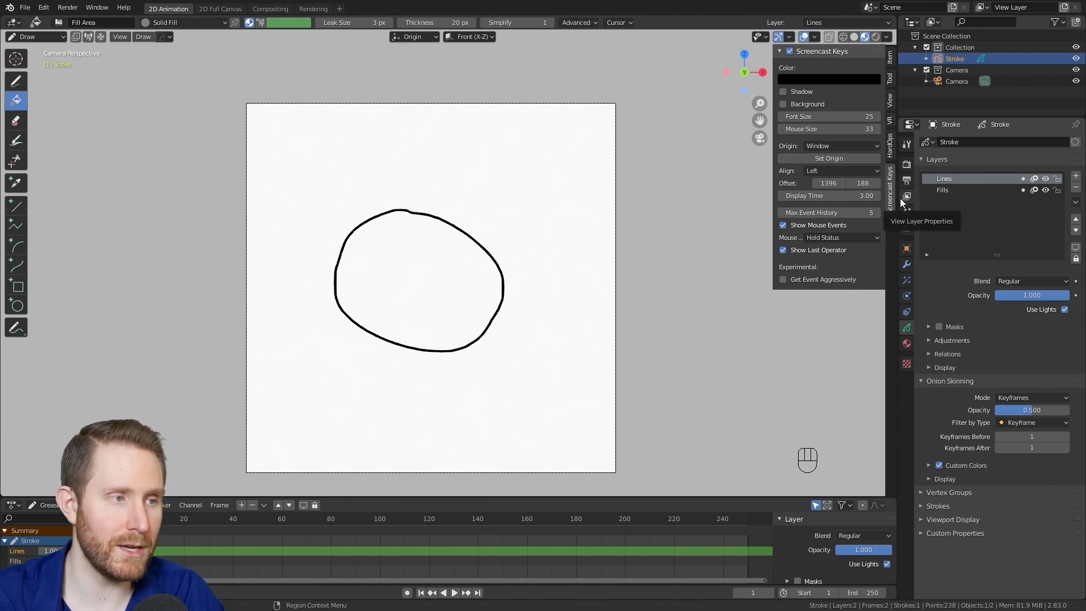
left_click(946, 190)
left_click(459, 276)
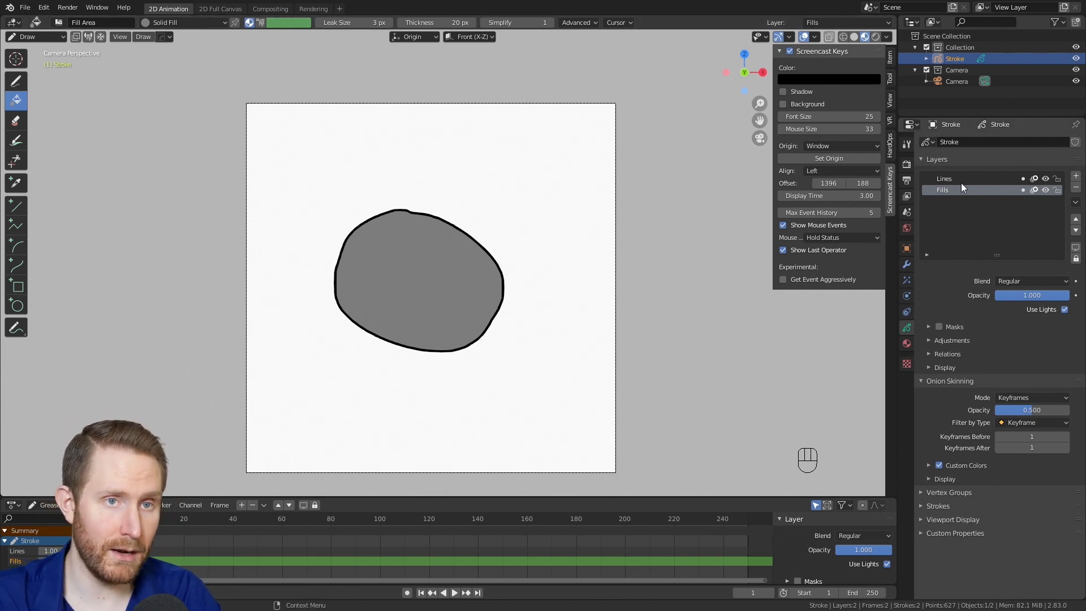
- Hide the Lines layer and, in Edit Mode, pull four points on the fill's upper-right edge outward into a spike
left_click(1046, 179)
scroll(419, 230, "up", 5)
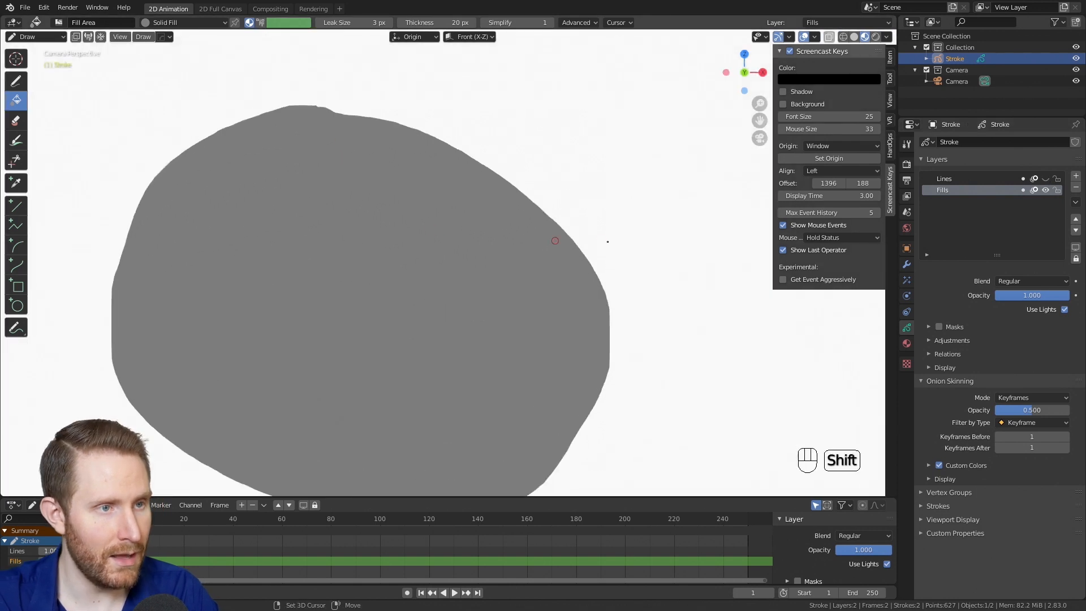
middle_click_drag(606, 243, 517, 282, "shift")
scroll(517, 283, "up", 3)
key("Tab")
left_click(515, 298)
key("g")
left_click(721, 129)
left_click(523, 306)
key("g")
left_click(742, 179)
left_click(523, 309)
key("g")
left_click(728, 223)
left_click(532, 321)
key("g")
left_click(722, 272)
key("Tab")
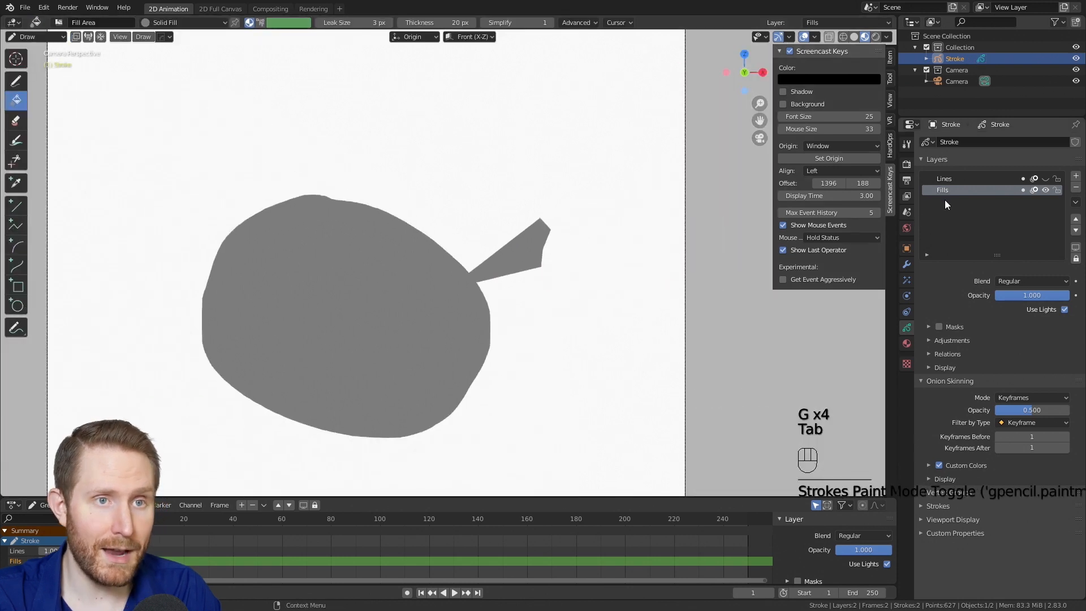
- Make the Lines layer active and visible again over the edited fill
left_click(950, 179)
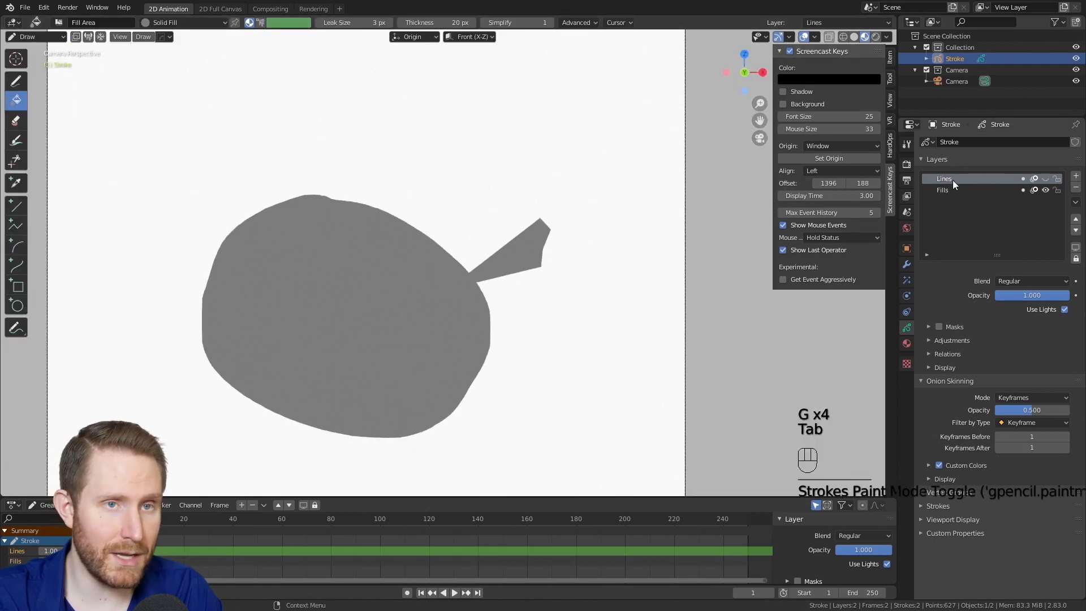
left_click(1046, 179)
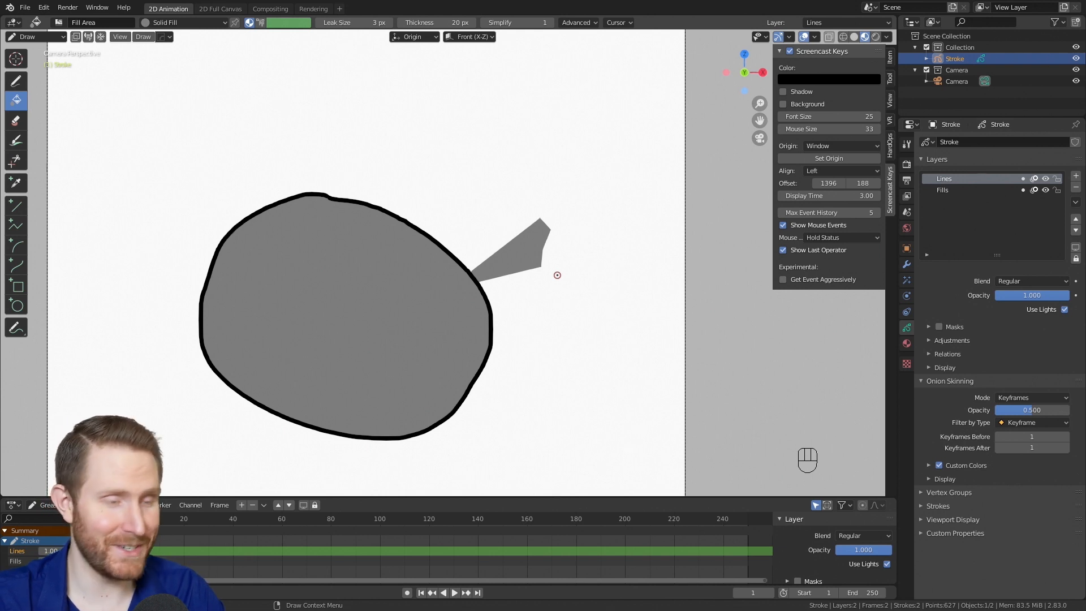
scroll(442, 277, "down", 2)
middle_click_drag(461, 297, 496, 335, "shift")
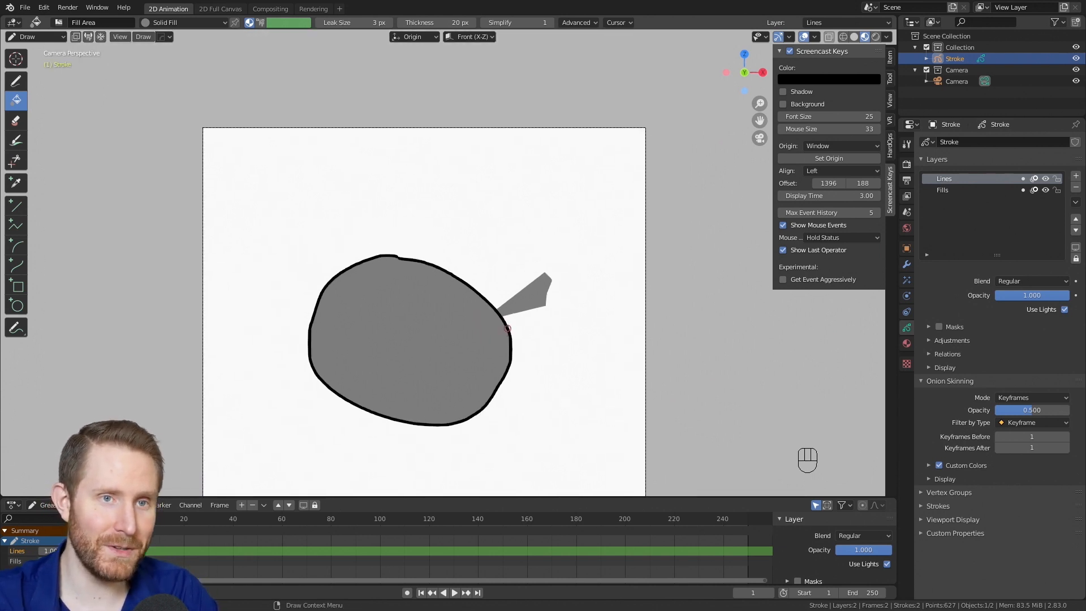
- Delete the Lines and Fills layers and add a new layer named Face
left_click(1077, 188)
left_click(1076, 187)
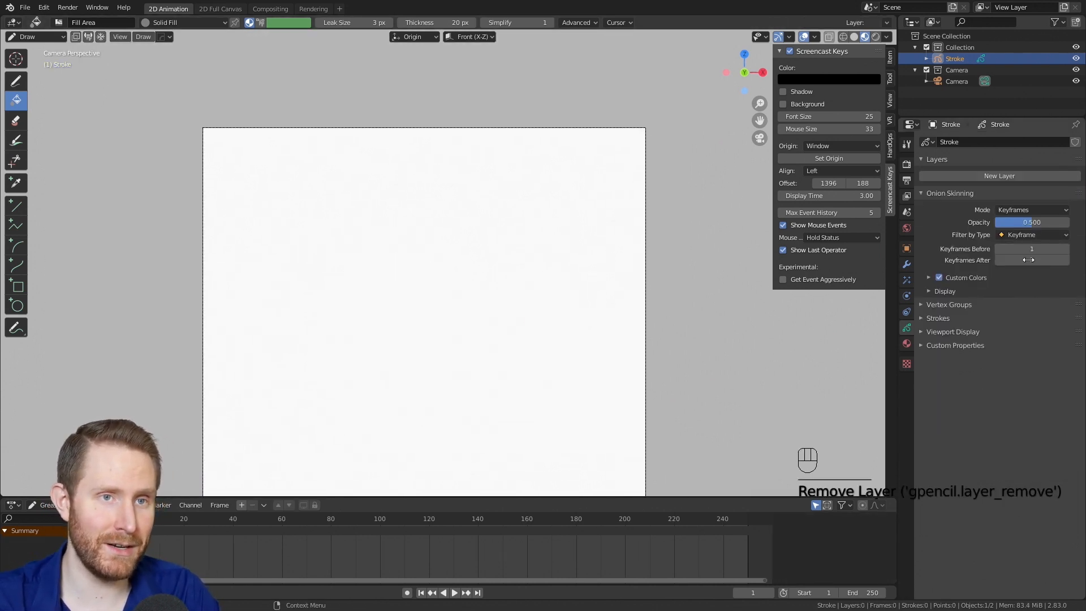
left_click(1017, 177)
double_click(956, 179)
type("Face")
key("Return")
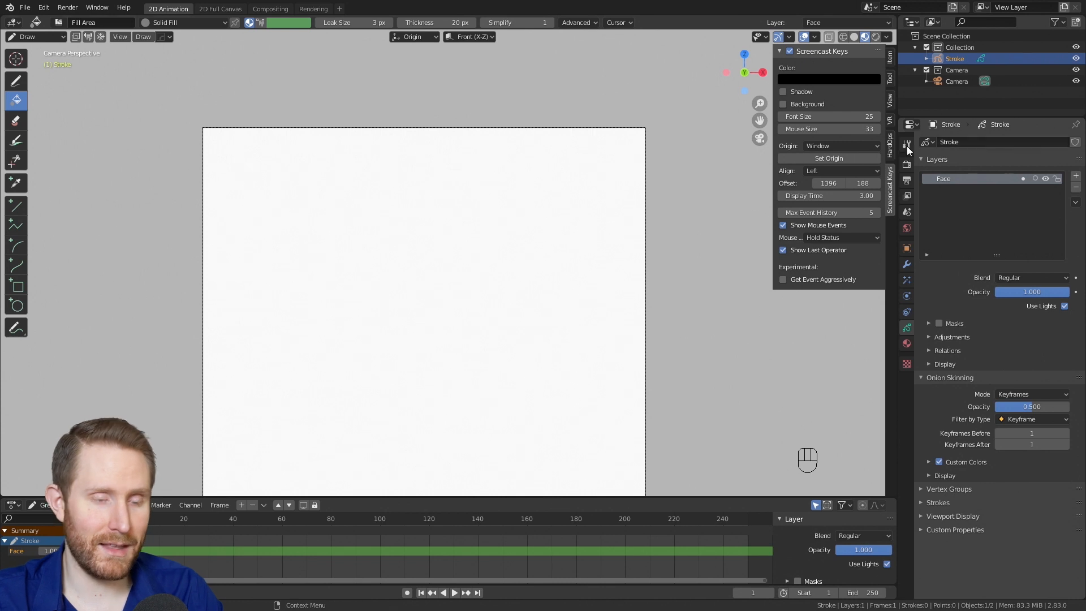
- Remove the Squares Stroke and Dots Stroke materials from the Stroke object and review Solid Stroke and Solid Fill
scroll(534, 300, "down", 3)
middle_click_drag(484, 327, 504, 284, "shift")
scroll(512, 284, "up", 3)
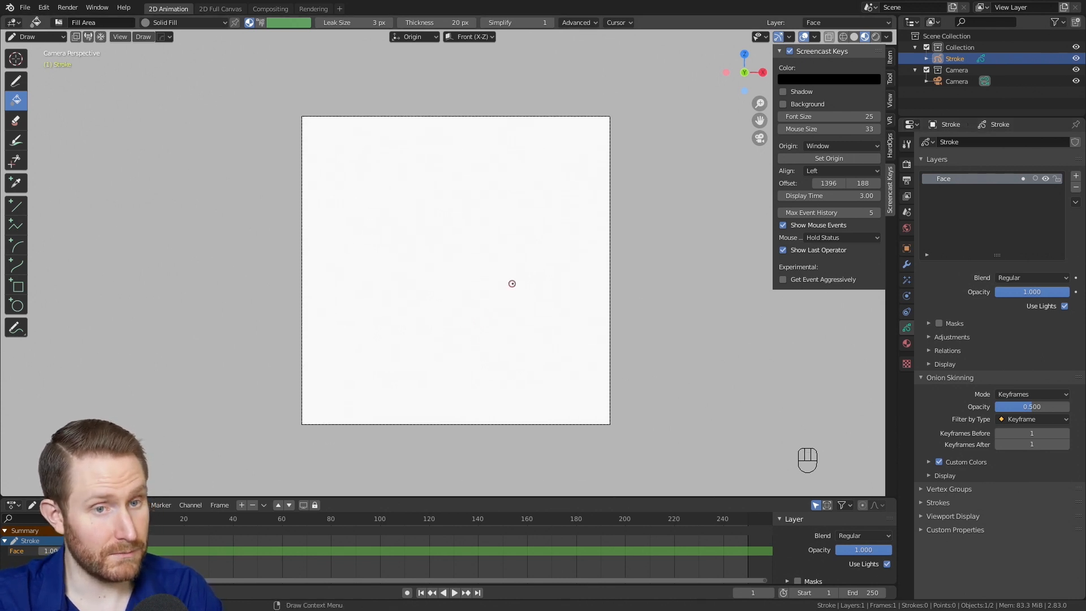
middle_click_drag(516, 320, 515, 292, "shift")
scroll(508, 294, "down", 1)
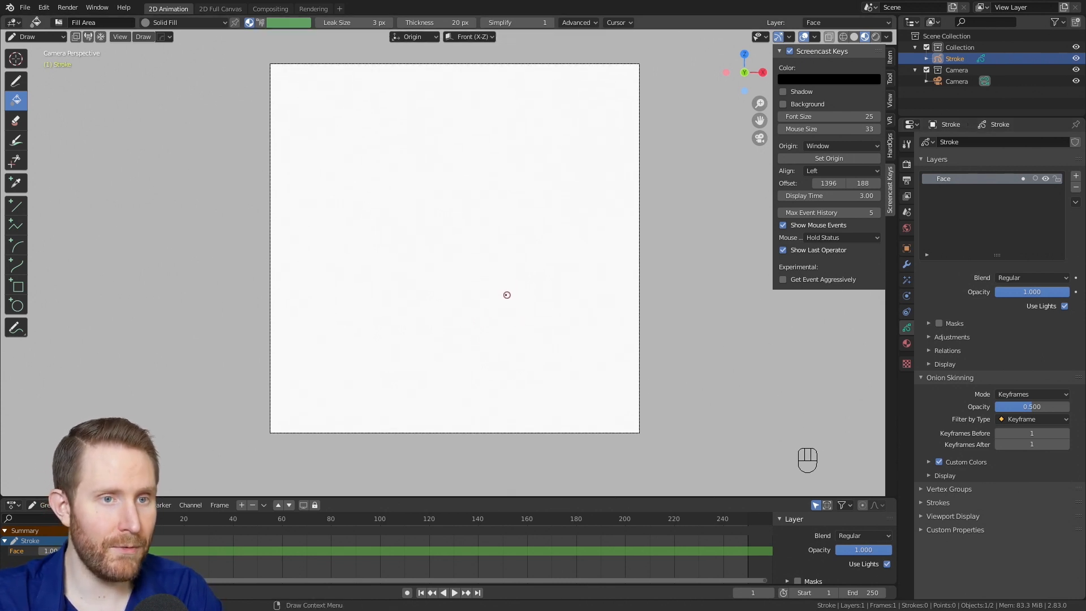
left_click(907, 344)
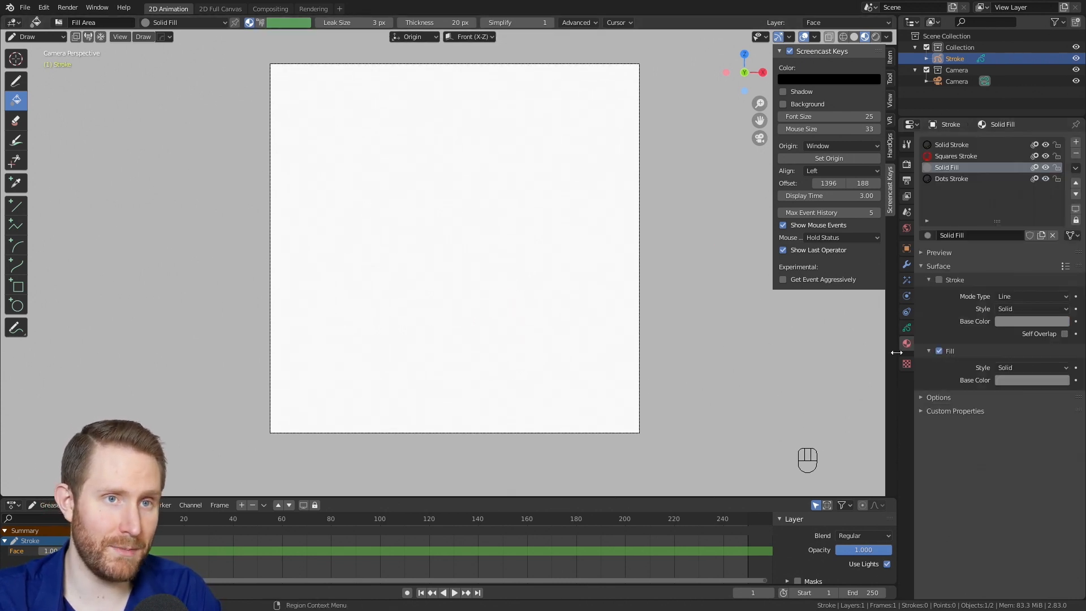
left_click(947, 157)
left_click(1076, 153)
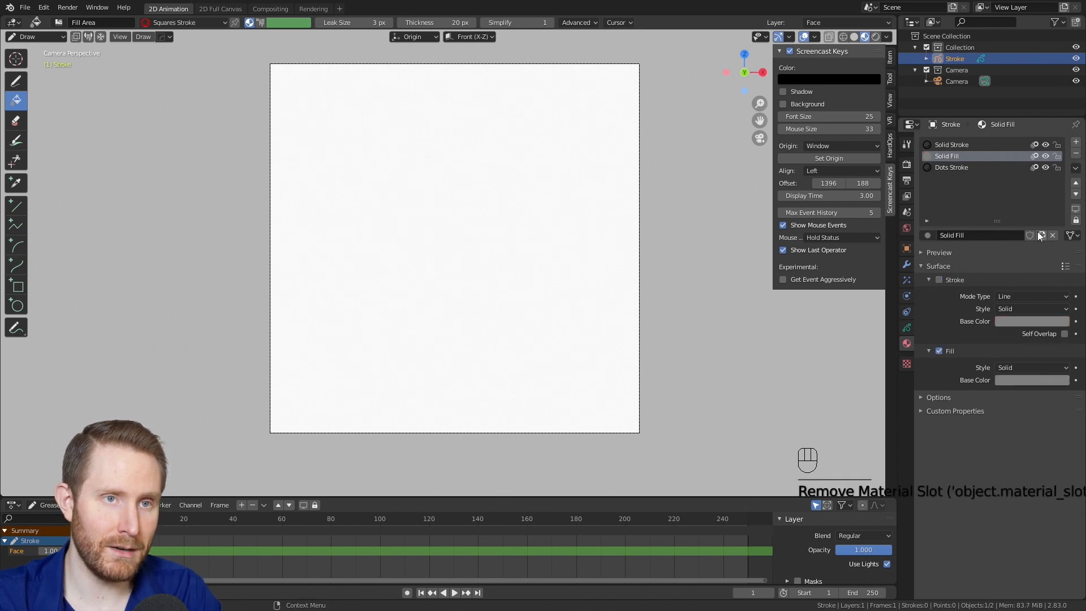
left_click(1077, 154)
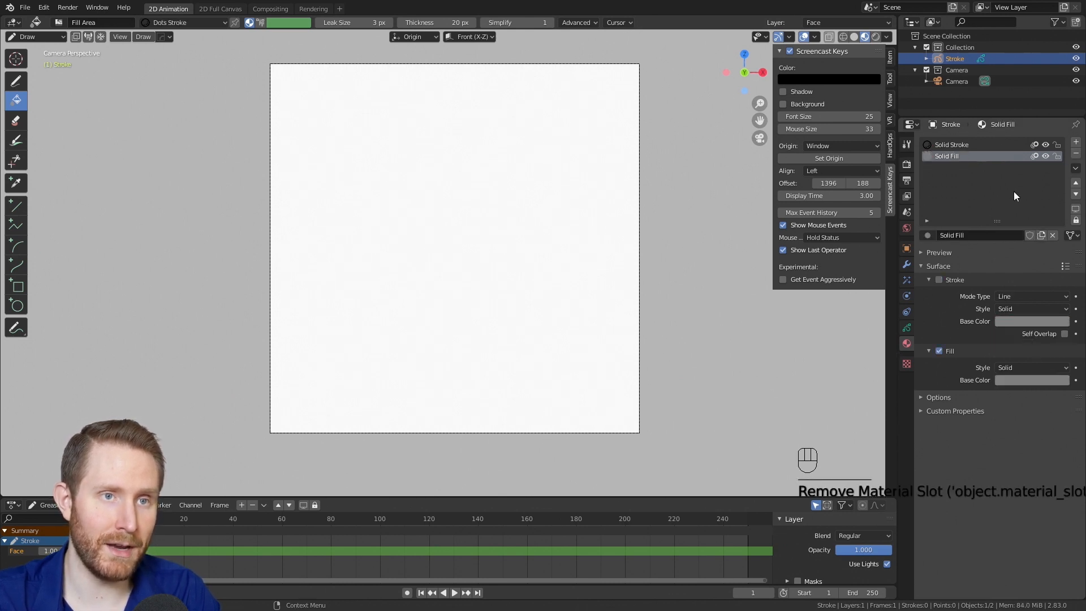
left_click(948, 145)
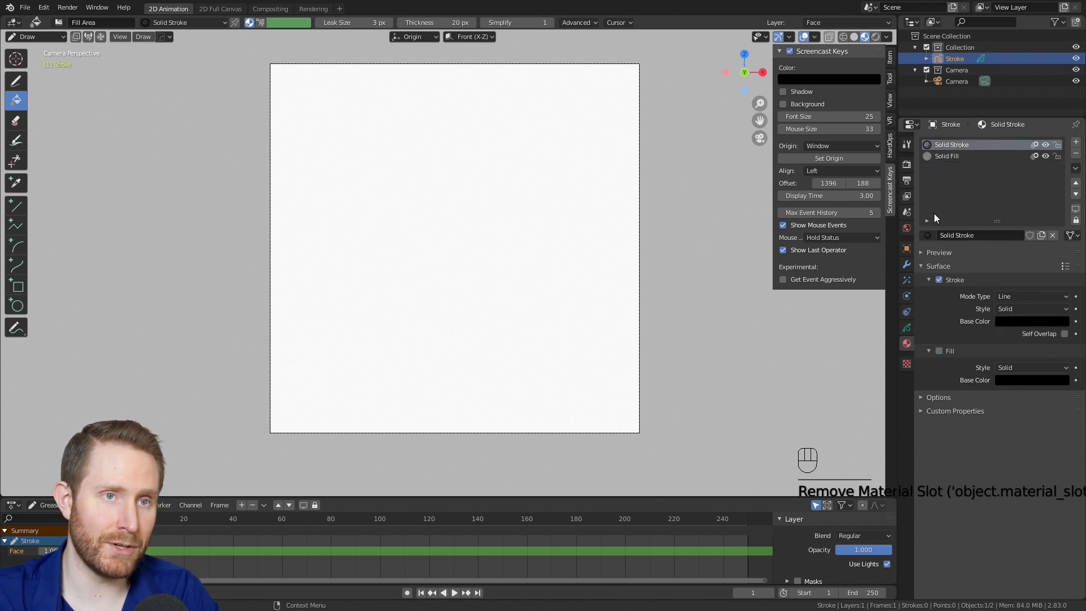
left_click(948, 158)
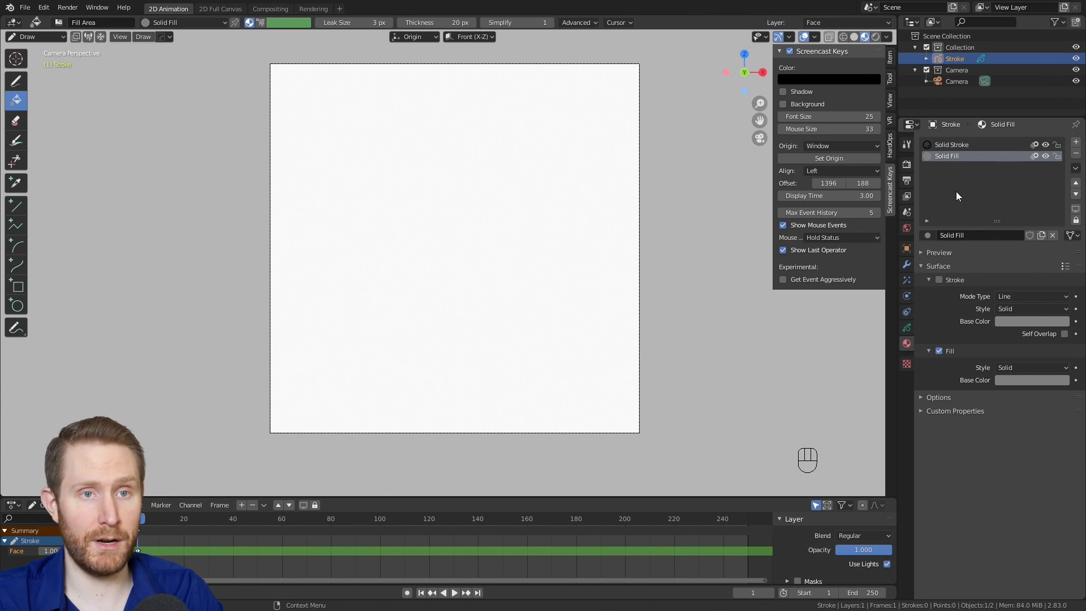
- Add a new material slot with a new material named "Fill AND Stroke"
left_click(1077, 142)
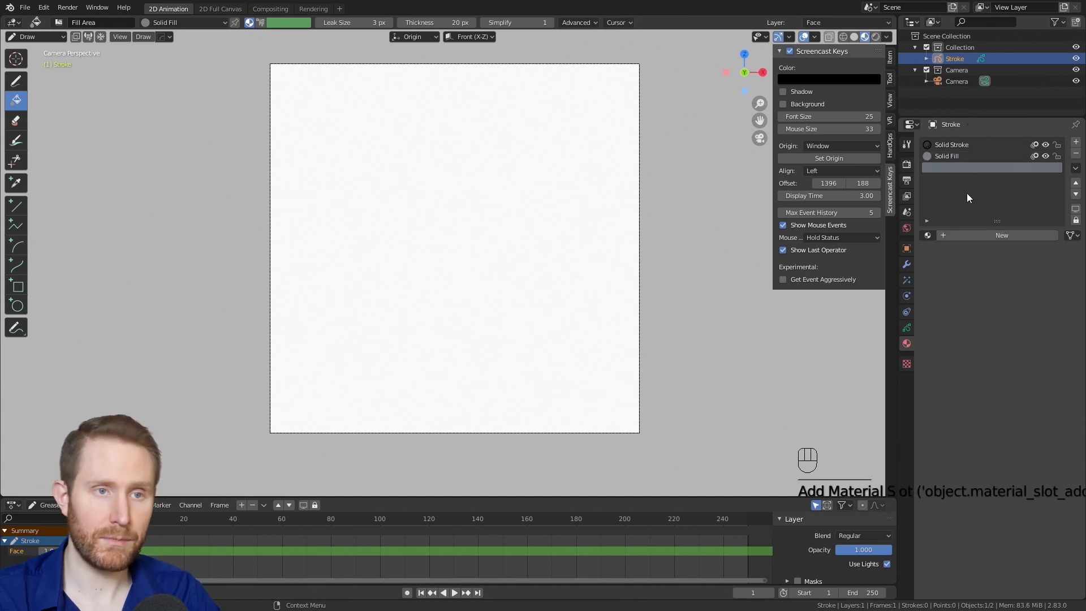
left_click(960, 235)
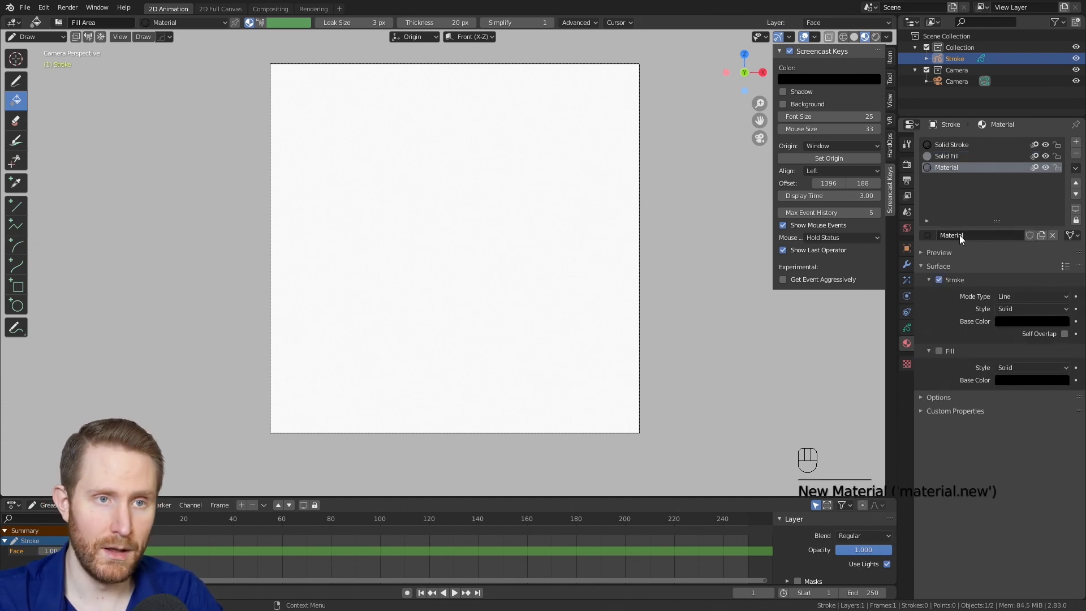
double_click(959, 234)
type("Fill")
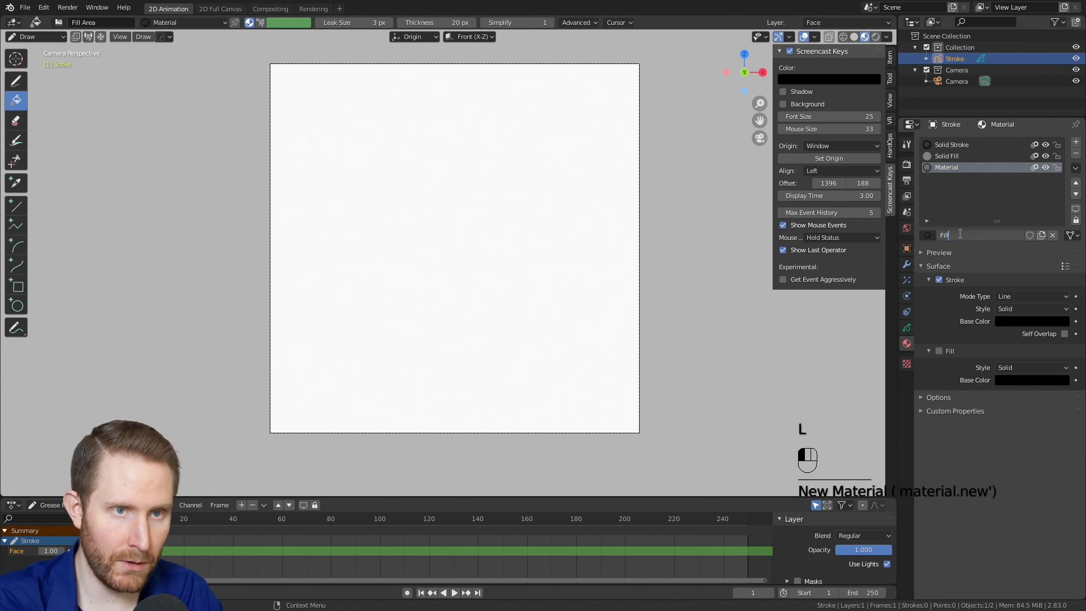
type(" AND Stroke")
key("Return")
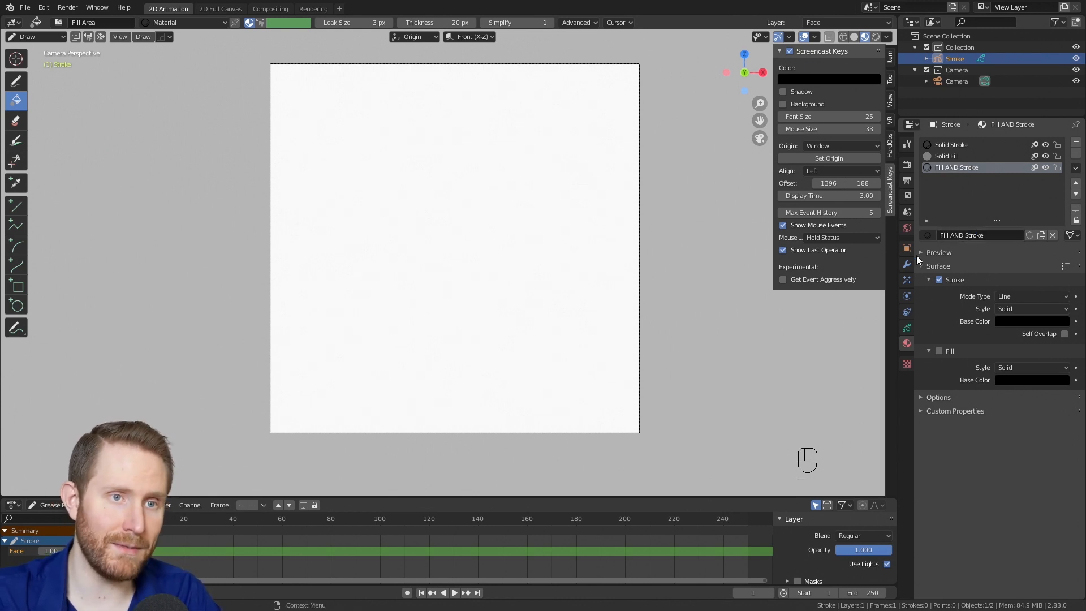
- Enable Fill on the Fill AND Stroke material and lighten its fill base color to dark gray
left_click(939, 352)
left_click(1016, 381)
left_click_drag(1061, 298, 1061, 268)
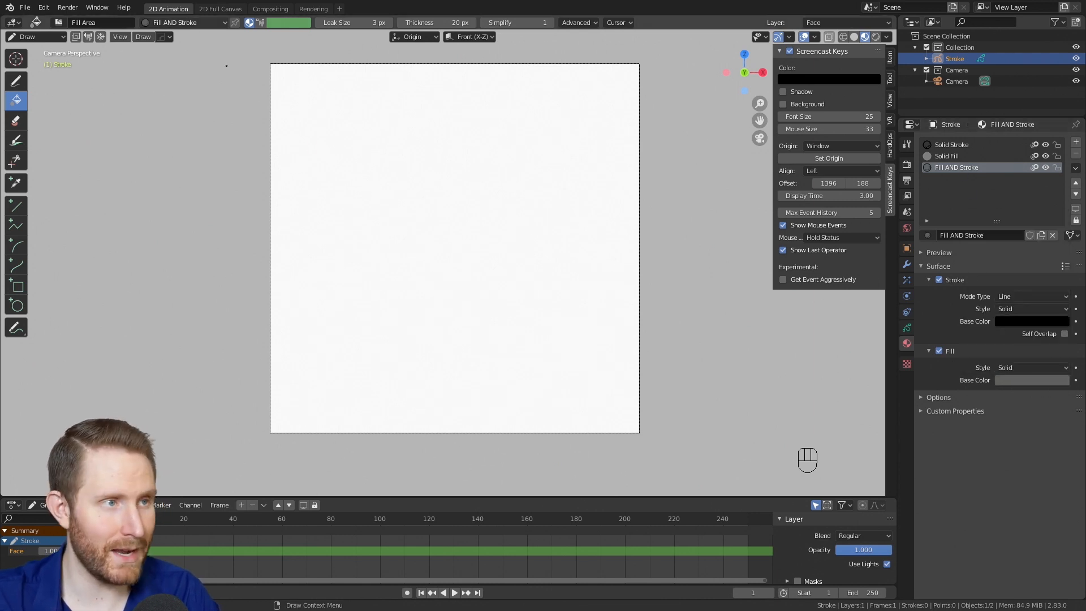
left_click(407, 134)
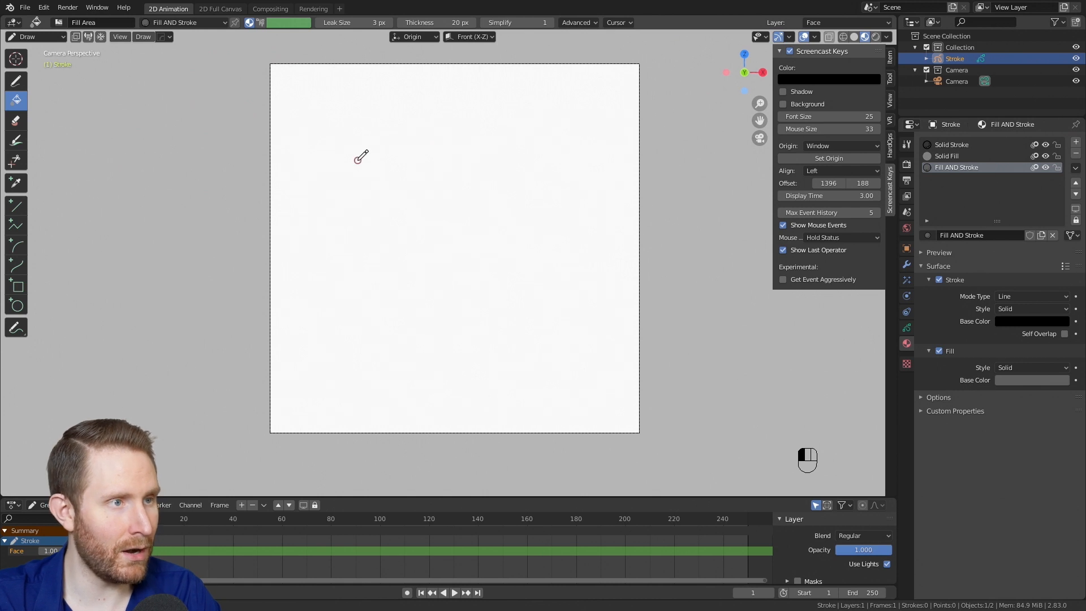
left_click(365, 239)
scroll(426, 283, "down", 5)
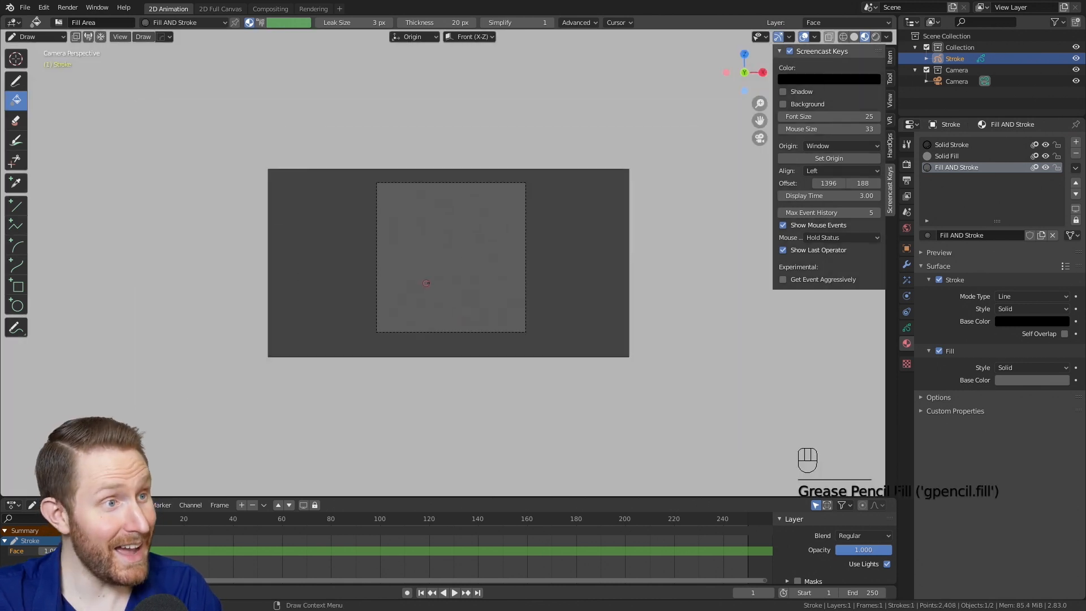
scroll(332, 121, "up", 6)
key("ctrl+z")
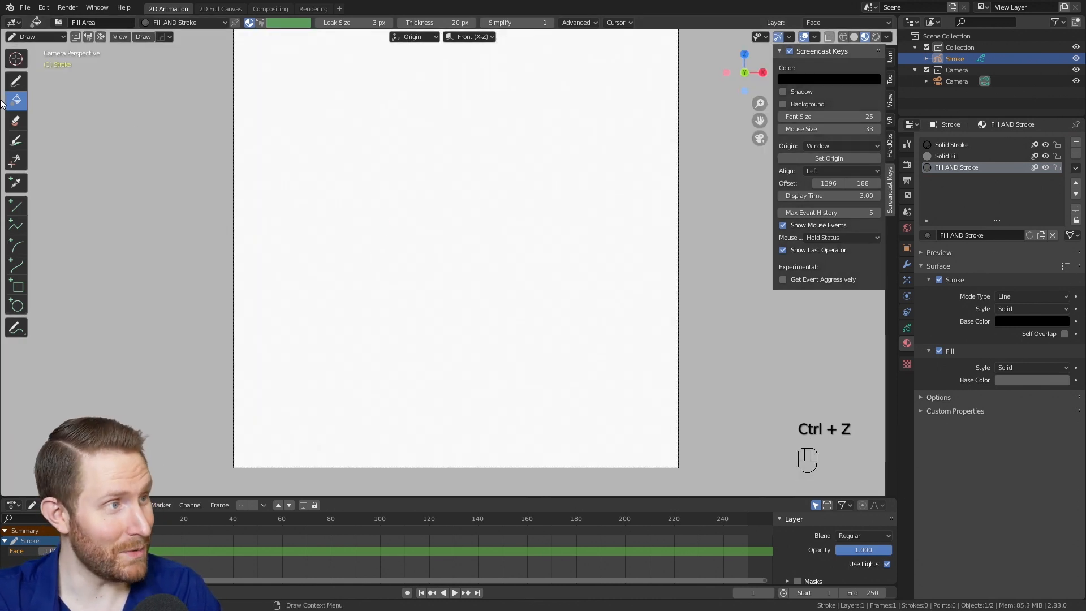
- Draw a rounded body, an overlapping arm and four small fingers with the Ink Pen and Fill AND Stroke material
left_click(16, 81)
mouse_move(396, 120)
left_mouse_down()
mouse_move(310, 163)
mouse_move(296, 281)
mouse_move(497, 303)
mouse_move(413, 193)
mouse_move(470, 137)
mouse_move(415, 117)
mouse_move(395, 124)
left_mouse_up()
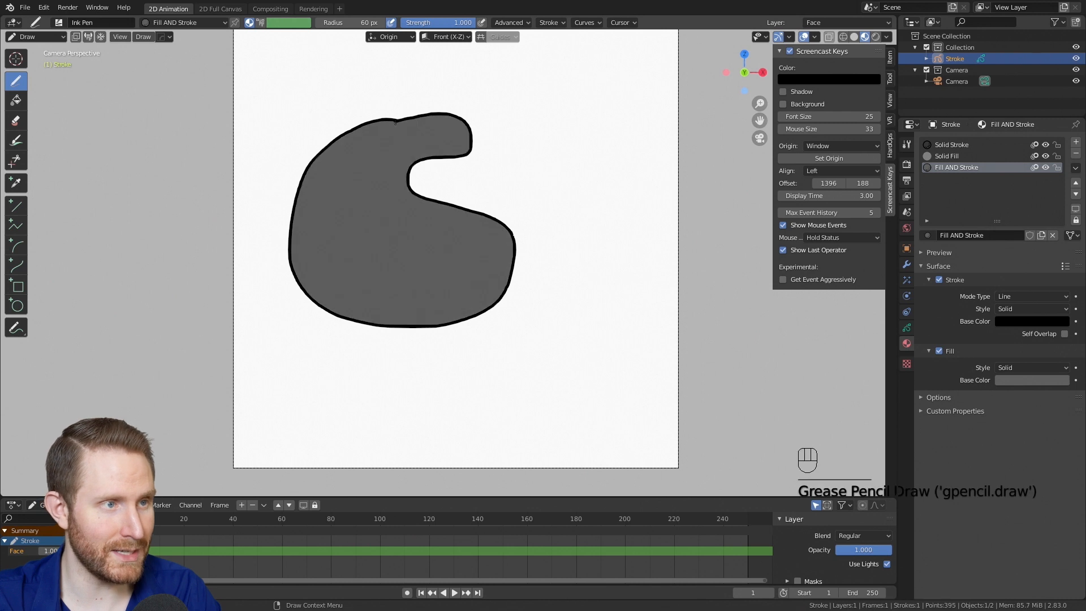
mouse_move(426, 245)
left_mouse_down()
mouse_move(535, 171)
mouse_move(509, 254)
mouse_move(443, 268)
left_mouse_up()
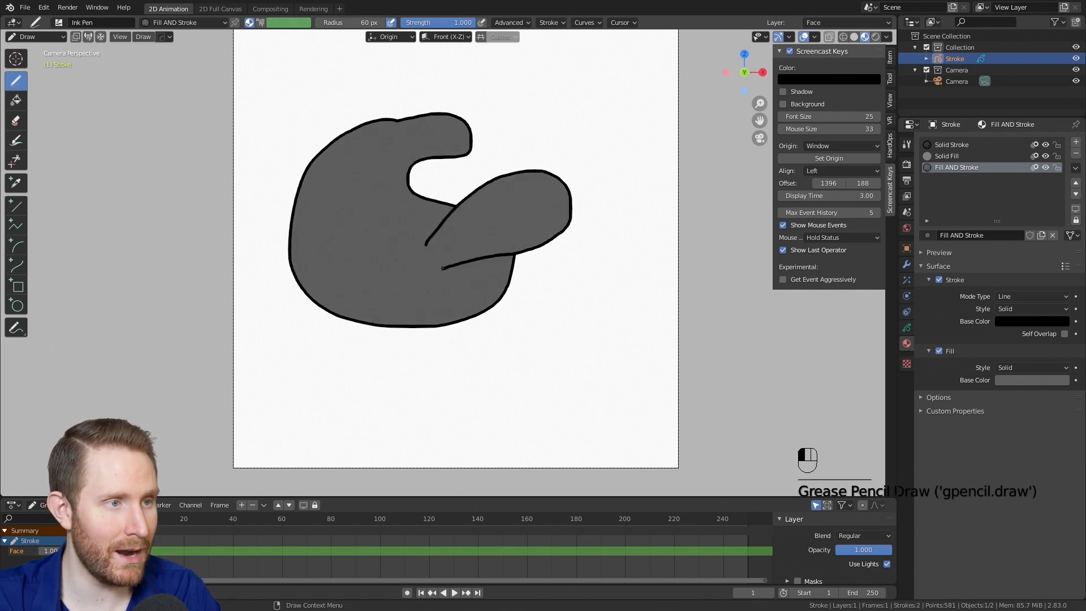
mouse_move(512, 178)
left_mouse_down()
mouse_move(537, 171)
mouse_move(569, 191)
mouse_move(566, 232)
left_mouse_up()
mouse_move(558, 235)
left_mouse_down()
mouse_move(550, 257)
mouse_move(533, 242)
left_mouse_up()
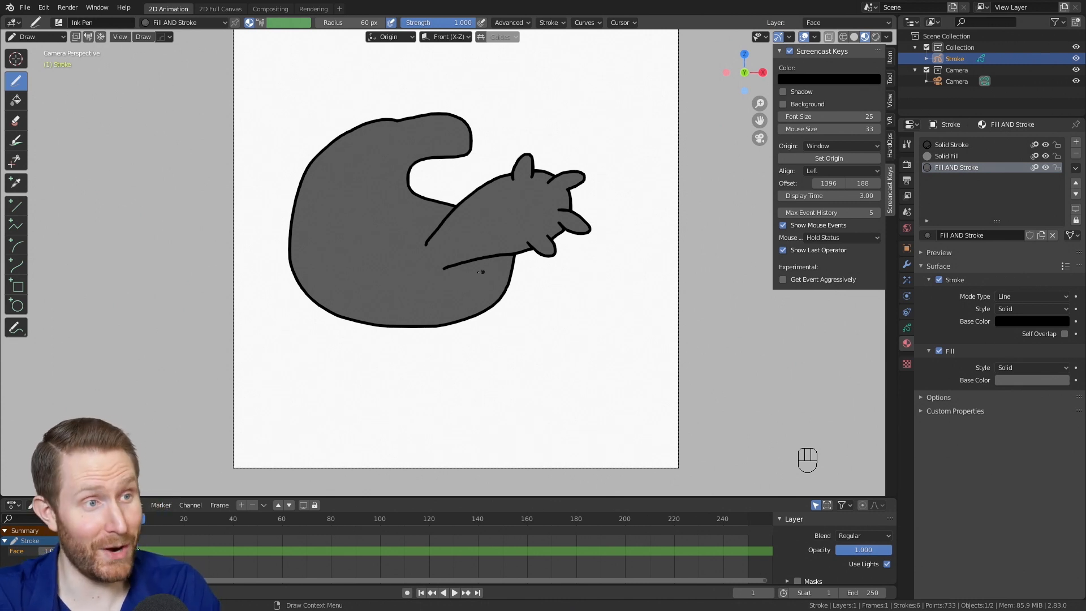
scroll(461, 250, "down", 1)
scroll(453, 249, "up", 2)
scroll(447, 250, "down", 2)
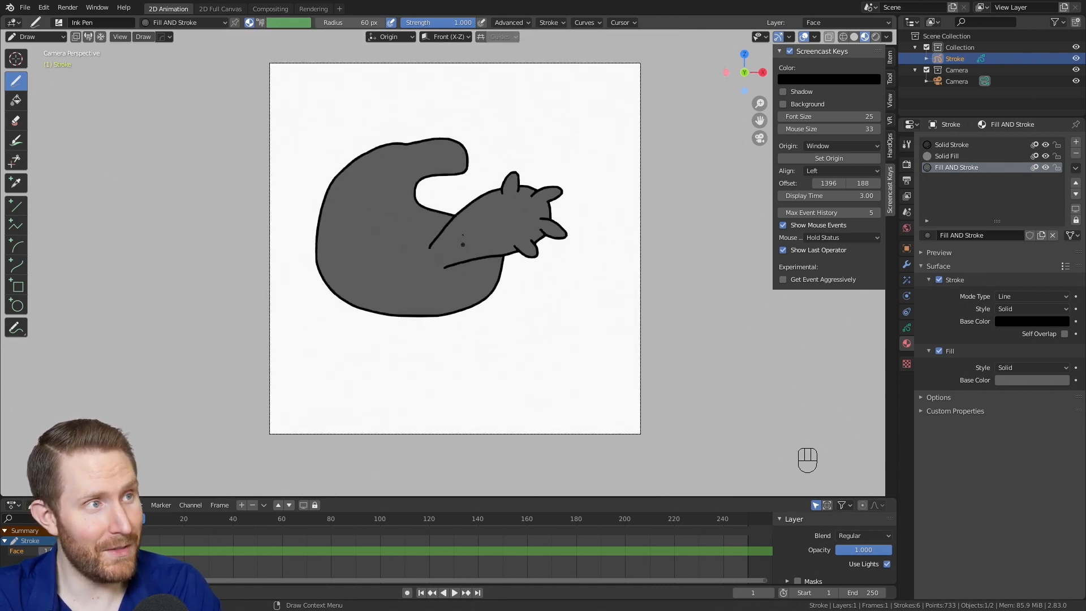
scroll(436, 252, "down", 1)
scroll(415, 252, "up", 2)
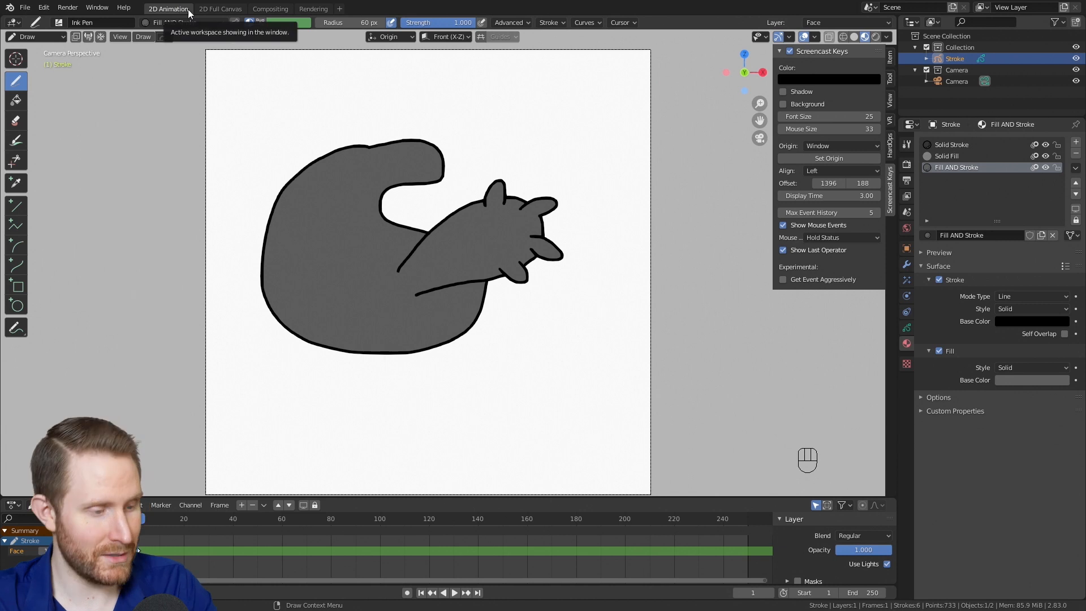
- Undo the last finger strokes, delete all remaining strokes in Edit Mode and return to Draw Mode
key("ctrl+z")
key("ctrl+z")
key("ctrl+z")
key("ctrl+z")
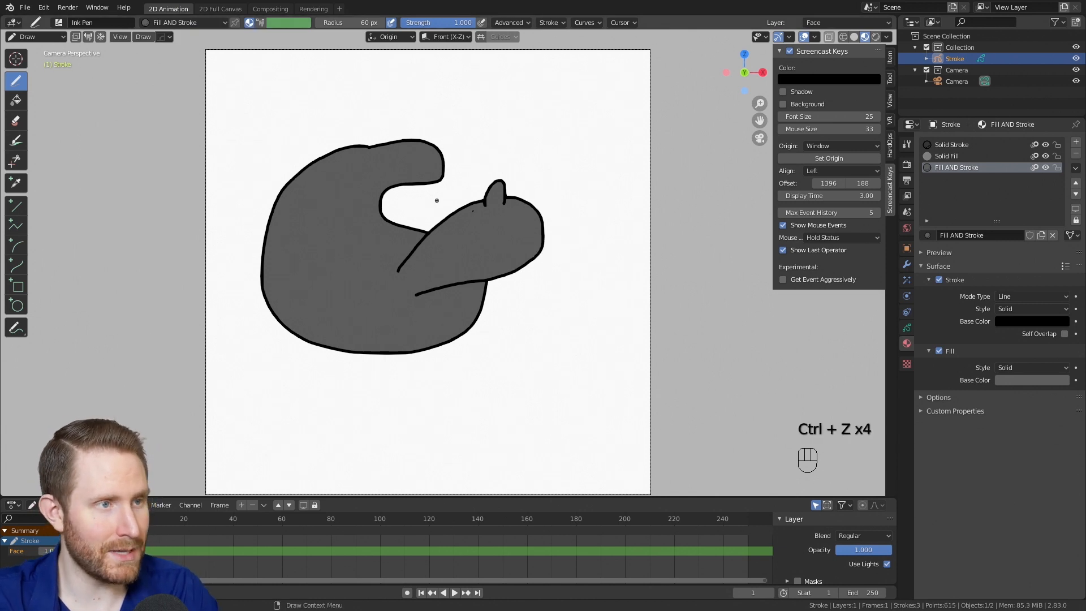
key("Tab")
key("a")
key("Delete")
key("Tab")
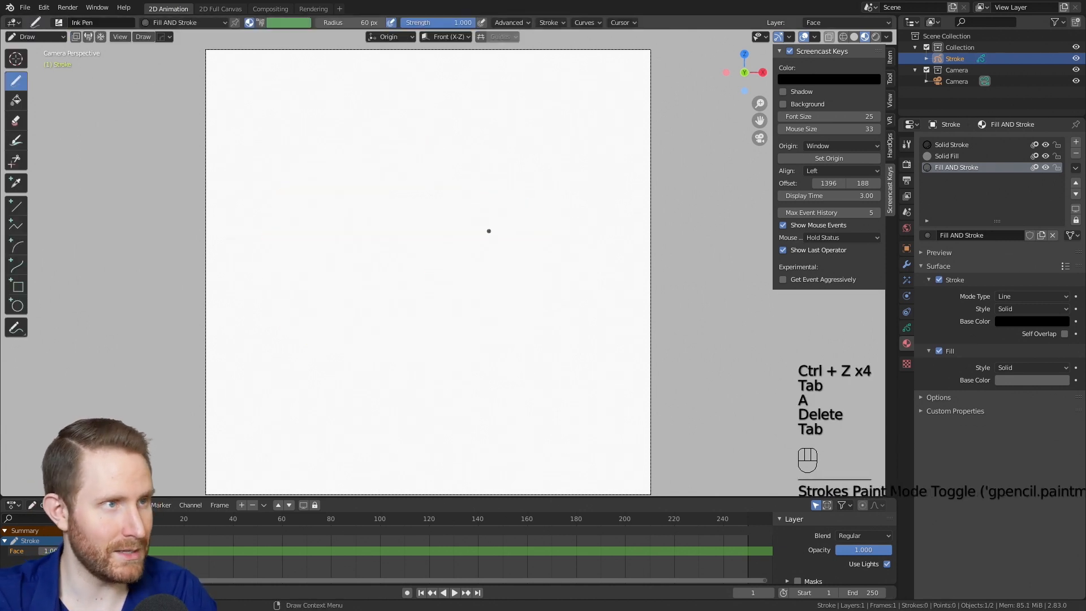
- Switch the Ink Pen from material color to the light green vertex color and draw a large closed freeform shape
scroll(488, 231, "down", 2)
scroll(434, 180, "up", 3)
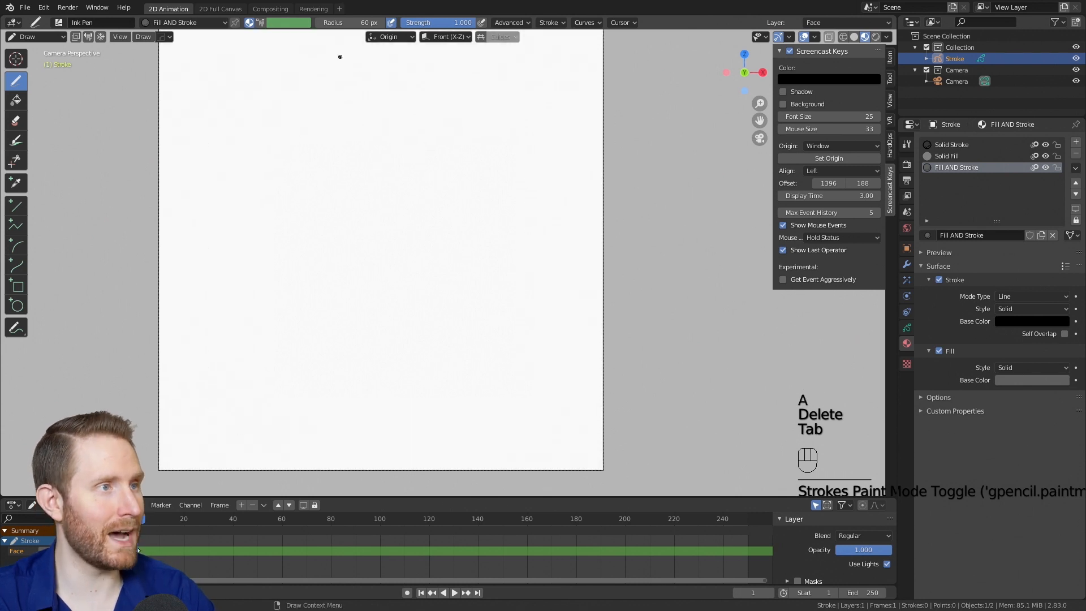
middle_click_drag(330, 92, 342, 94, "shift")
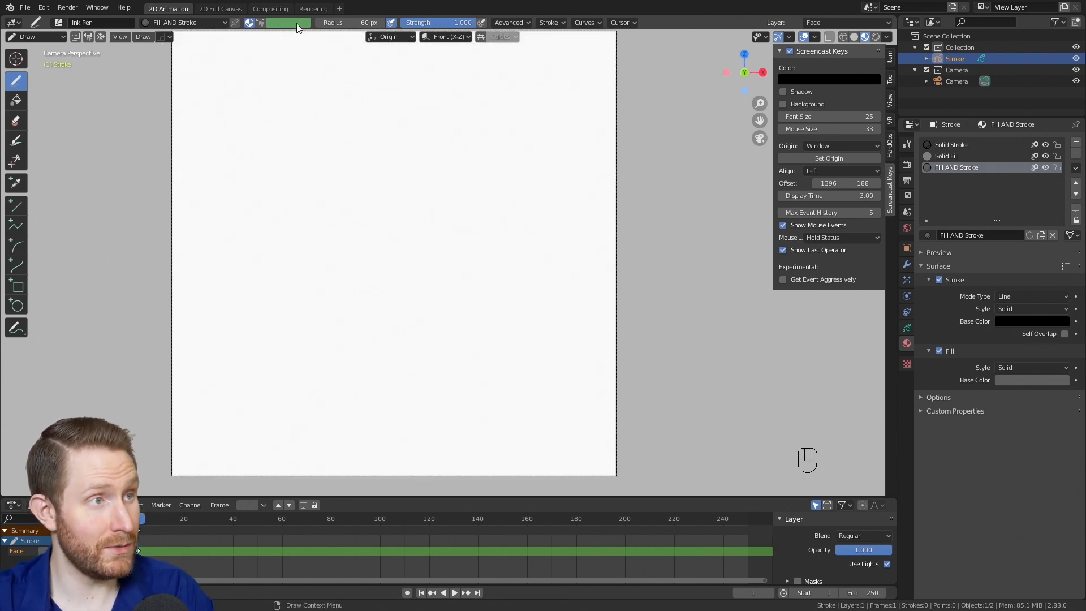
left_click(261, 23)
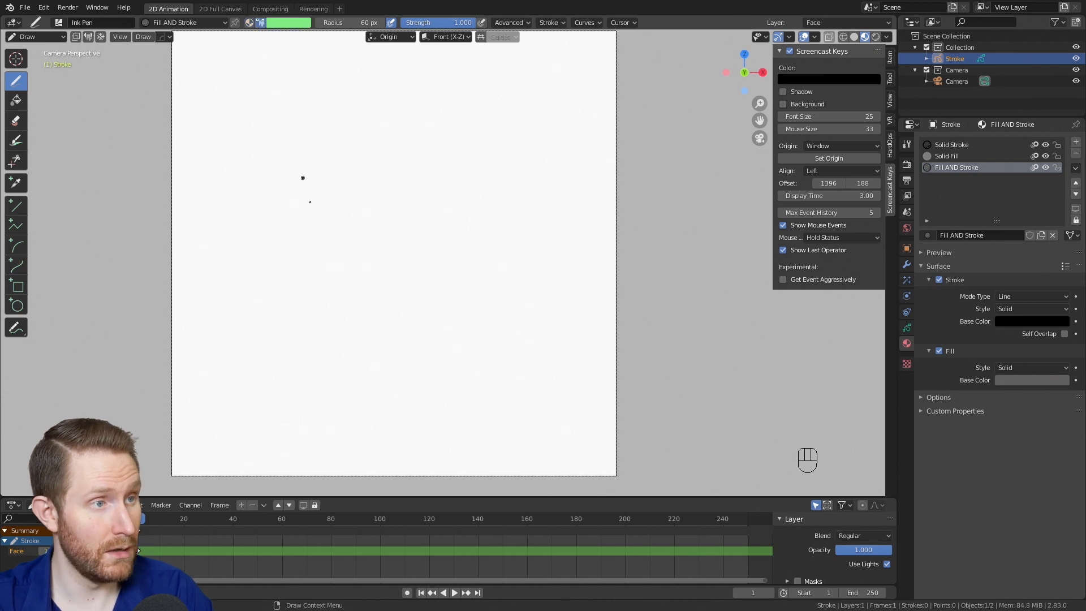
mouse_move(388, 107)
left_mouse_down()
mouse_move(289, 144)
mouse_move(210, 294)
mouse_move(308, 451)
mouse_move(293, 284)
mouse_move(483, 332)
mouse_move(408, 180)
mouse_move(439, 111)
mouse_move(384, 106)
left_mouse_up()
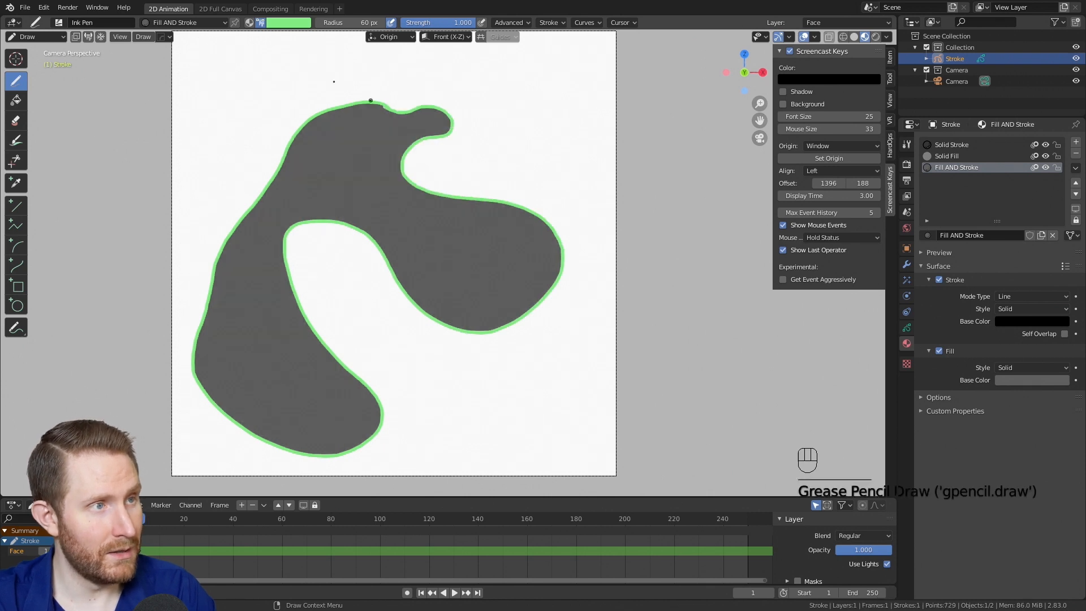
- Change the vertex color to bright purple and draw a second closed freeform shape overlapping the green-outlined one
left_click(289, 22)
left_click_drag(290, 72, 309, 76)
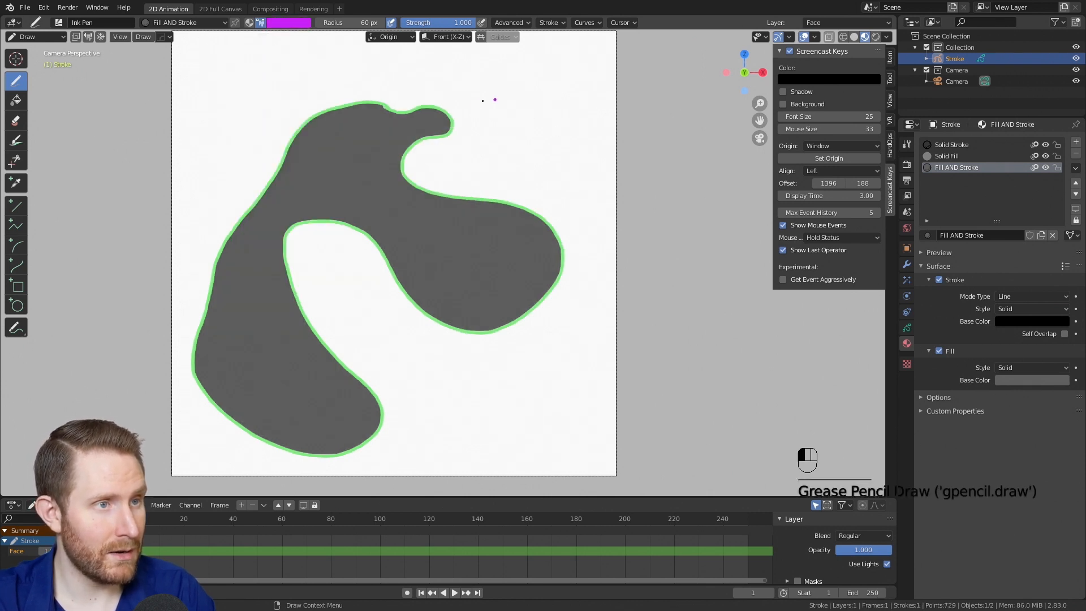
mouse_move(494, 100)
left_mouse_down()
mouse_move(461, 214)
mouse_move(447, 405)
mouse_move(518, 271)
mouse_move(577, 118)
mouse_move(496, 101)
left_mouse_up()
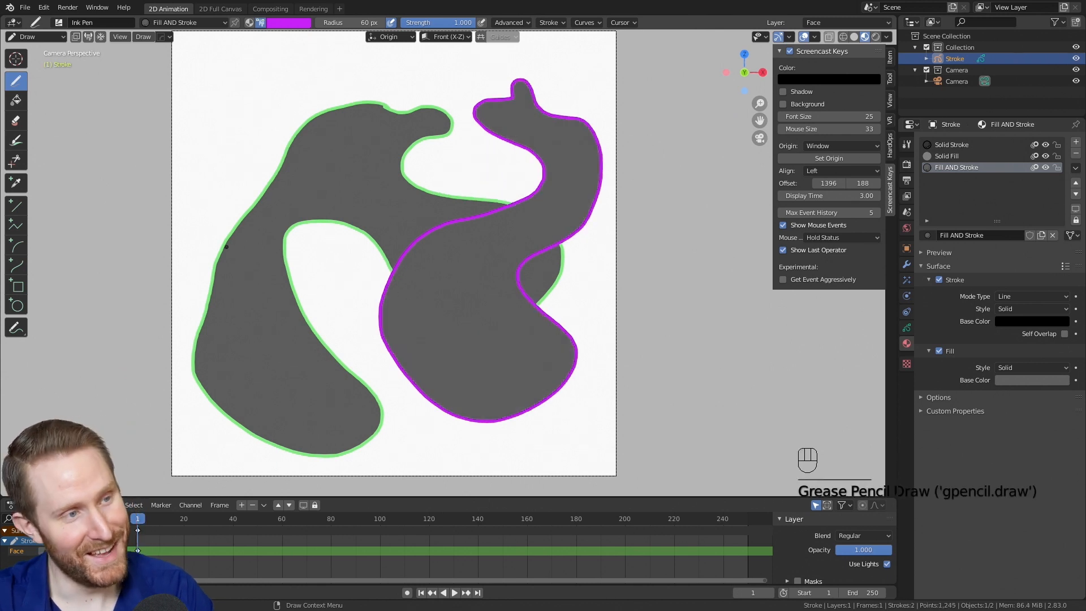
scroll(400, 266, "down", 4)
scroll(412, 268, "up", 5)
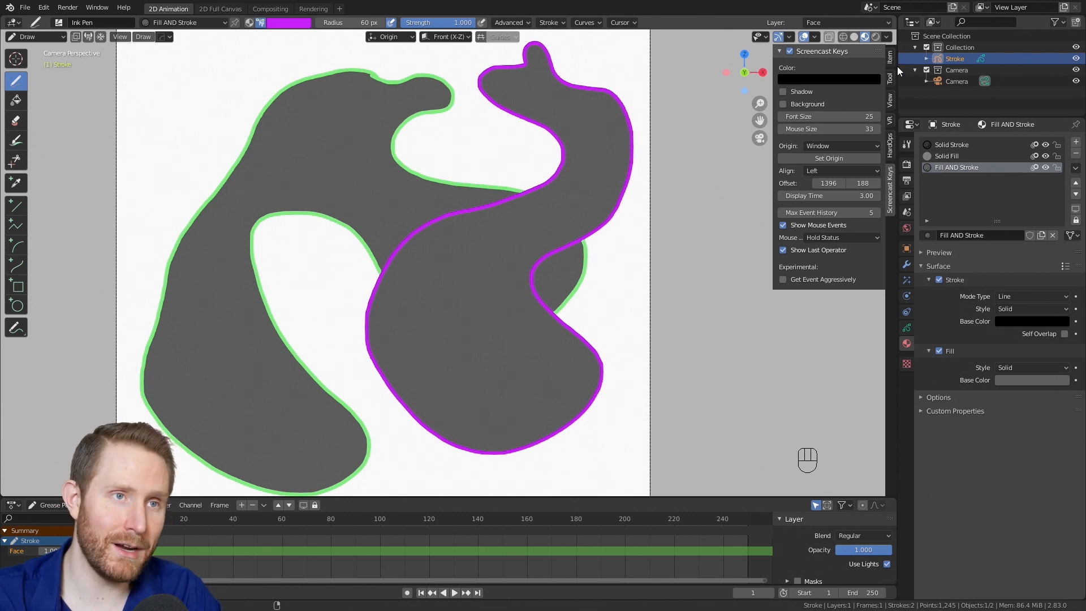
- Show the Draw tool's settings in the sidebar, compare Material with Vertex Color and leave the brush on Vertex Color
key("n")
key("n")
key("n")
key("n")
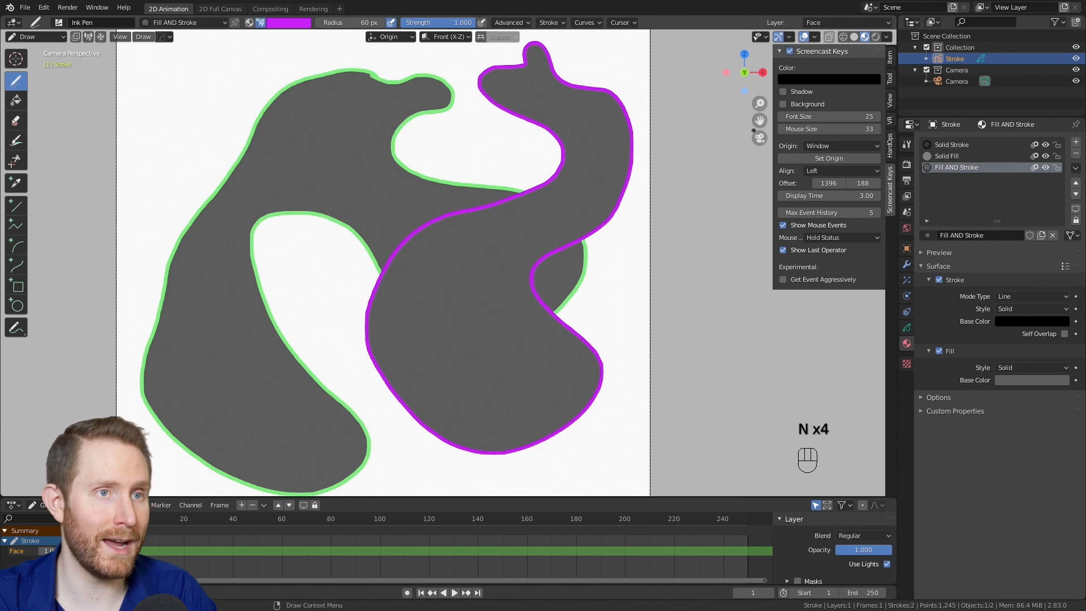
left_click(891, 78)
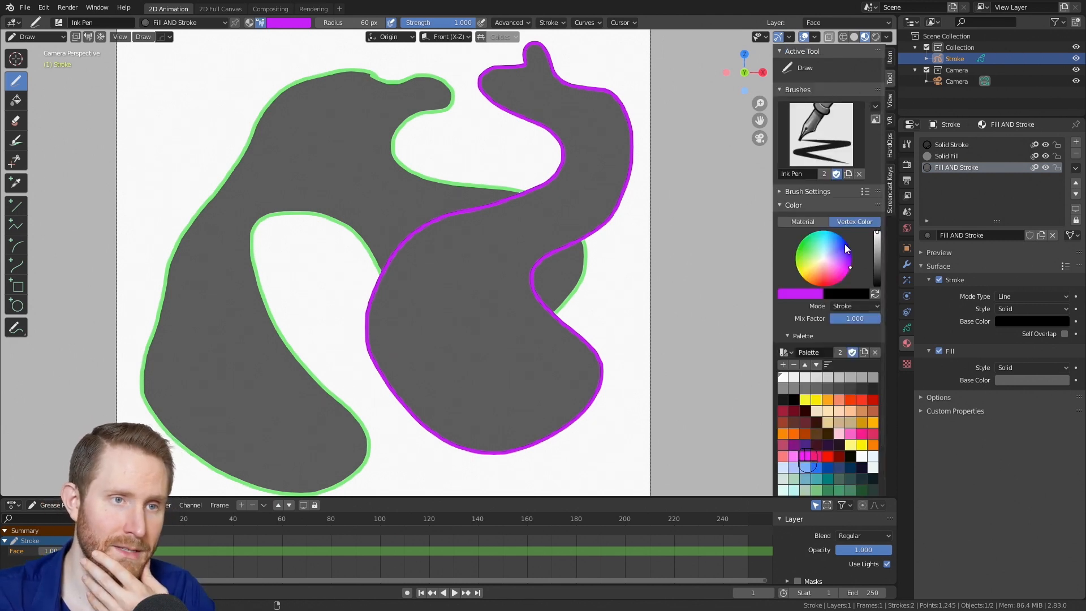
left_click(249, 22)
left_click(260, 22)
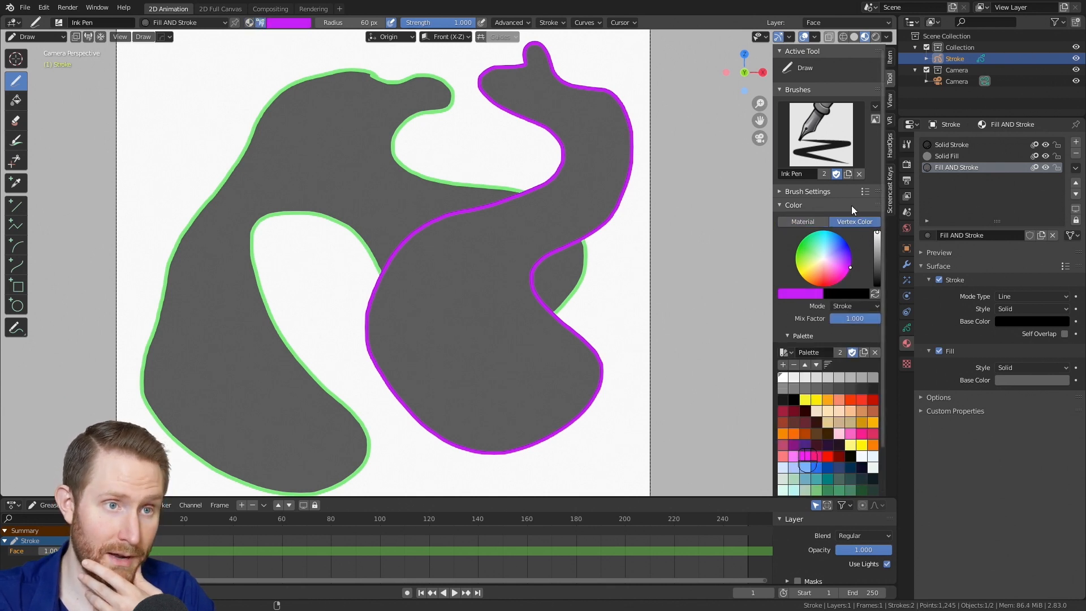
left_click(802, 222)
left_click(862, 223)
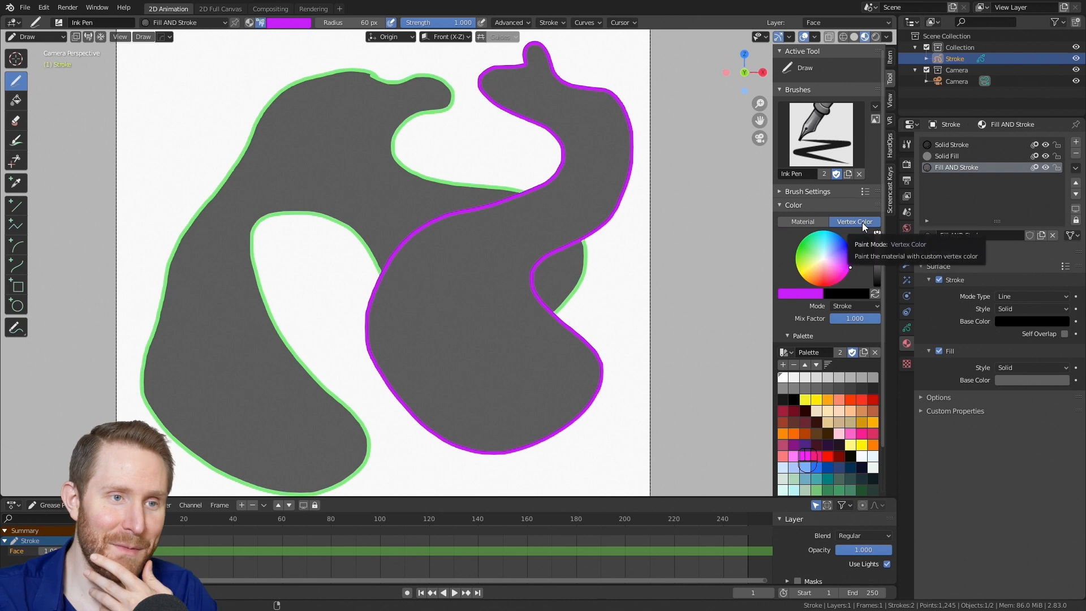
- Set the vertex color mode to Fill and draw a small closed purple-filled shape over the green-outlined one
left_click(832, 305)
left_click(850, 332)
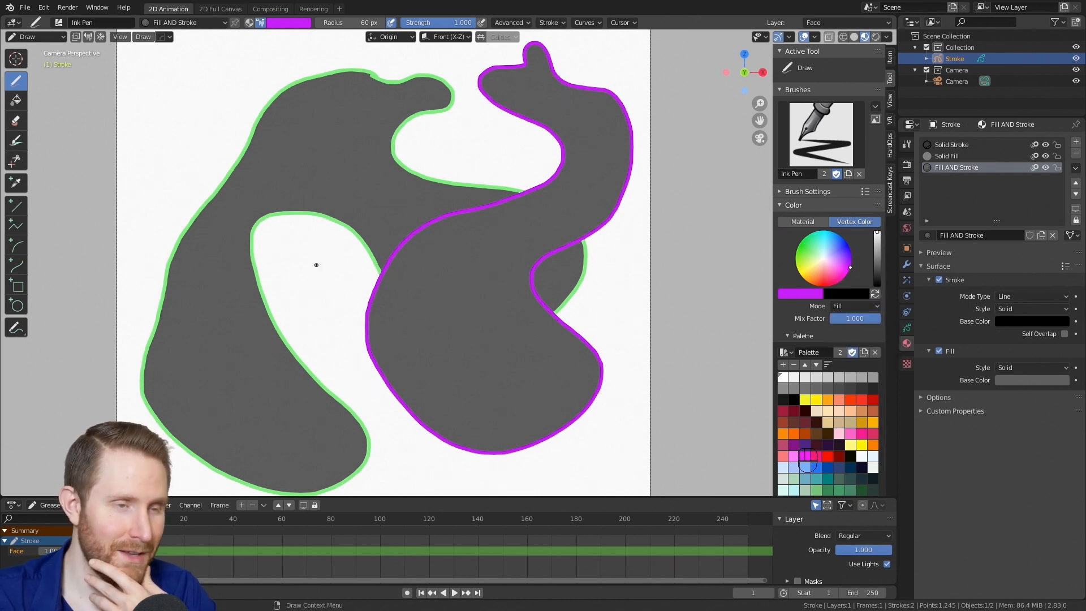
mouse_move(329, 166)
left_mouse_down()
mouse_move(234, 260)
mouse_move(447, 168)
mouse_move(339, 184)
mouse_move(330, 167)
left_mouse_up()
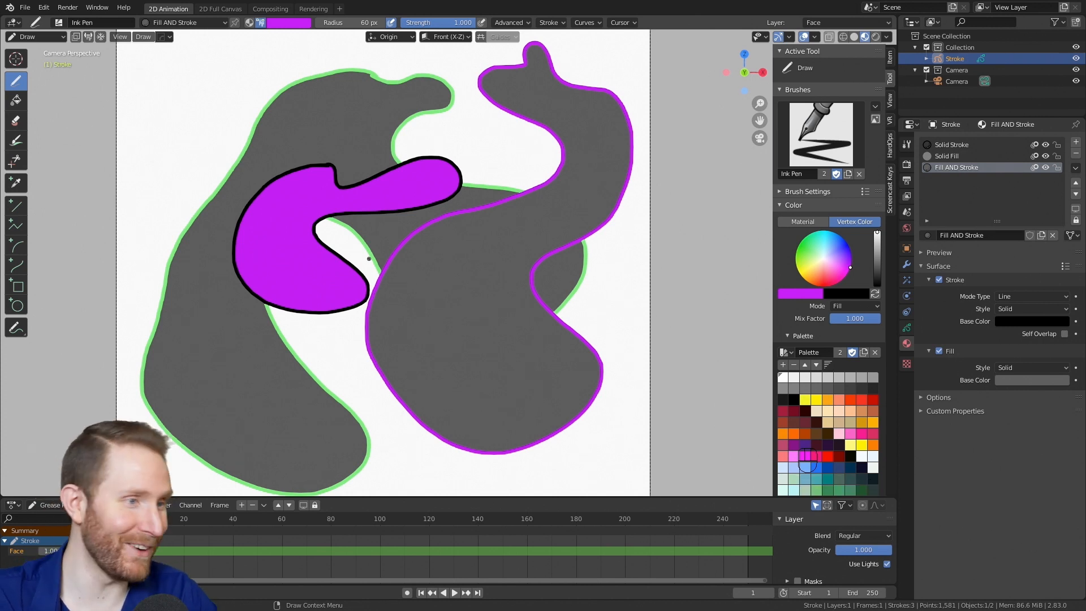
scroll(369, 258, "down", 3)
- Delete the three test shapes in Edit Mode and return to Draw Mode
key("Tab")
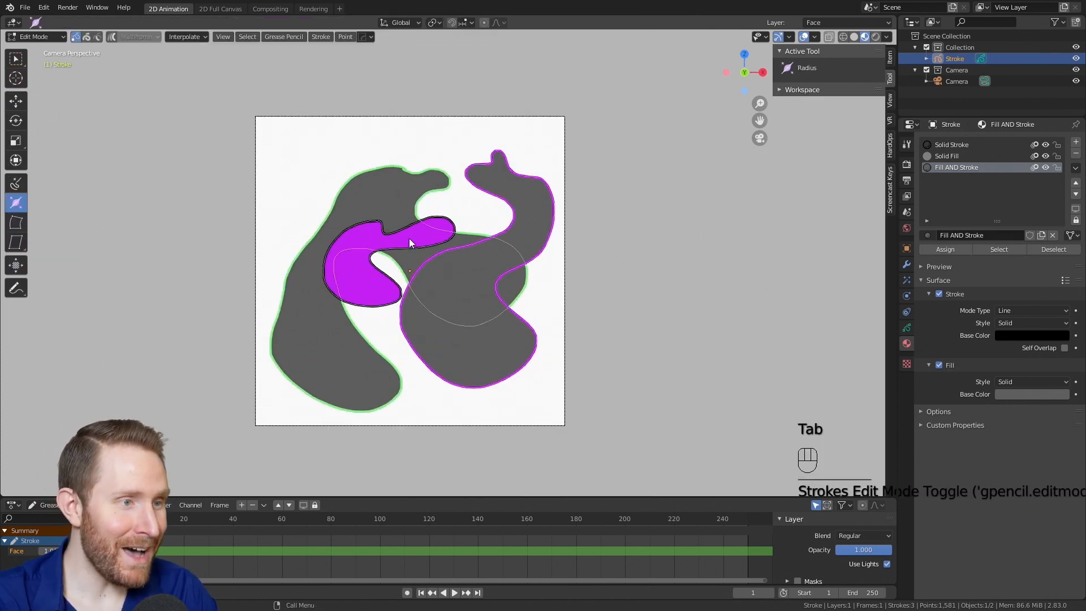
key("a")
key("Delete")
left_click(409, 239)
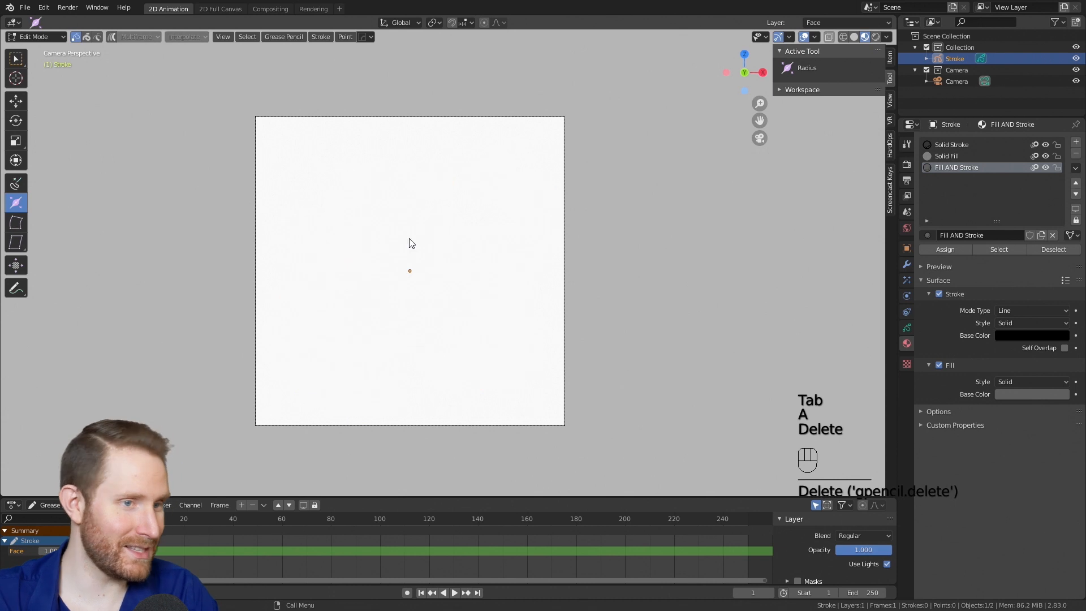
key("Tab")
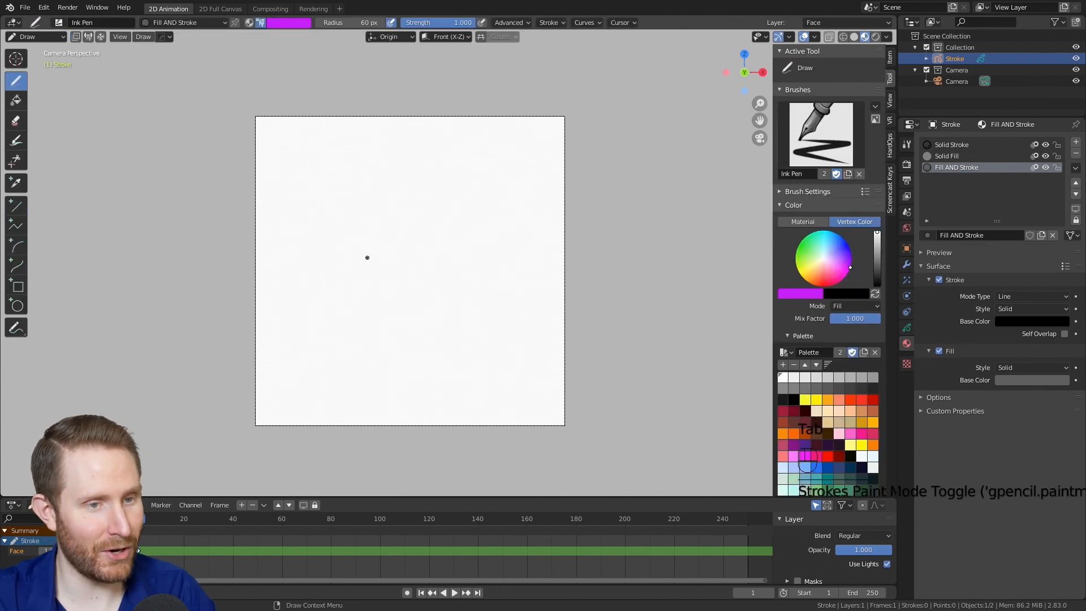
- Pick a blue palette swatch, shift it to a lighter sky blue and add it to the palette as a new color
scroll(848, 390, "down", 2)
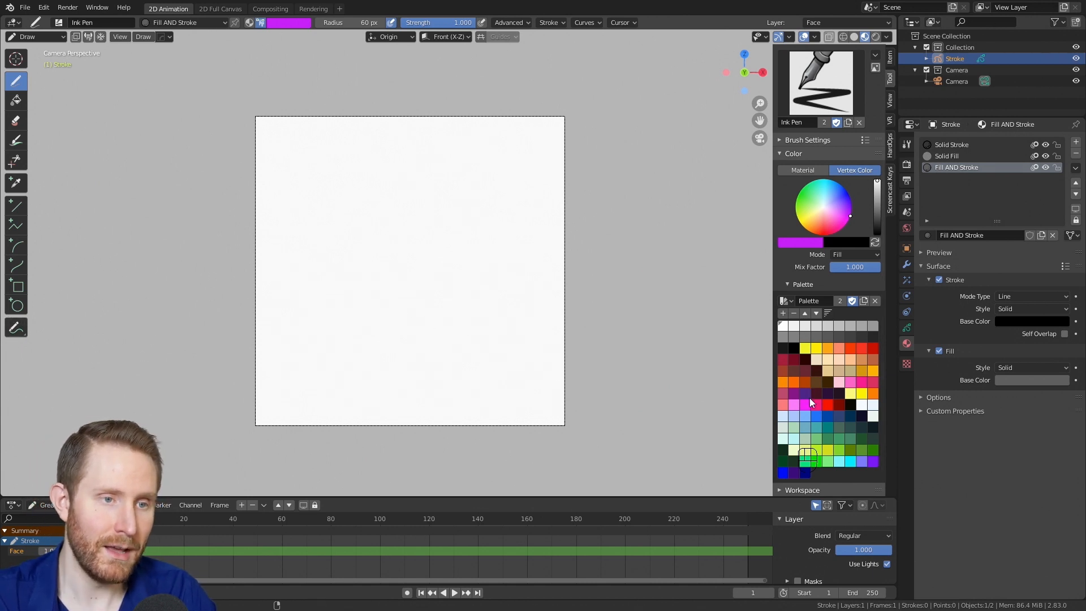
left_click(817, 417)
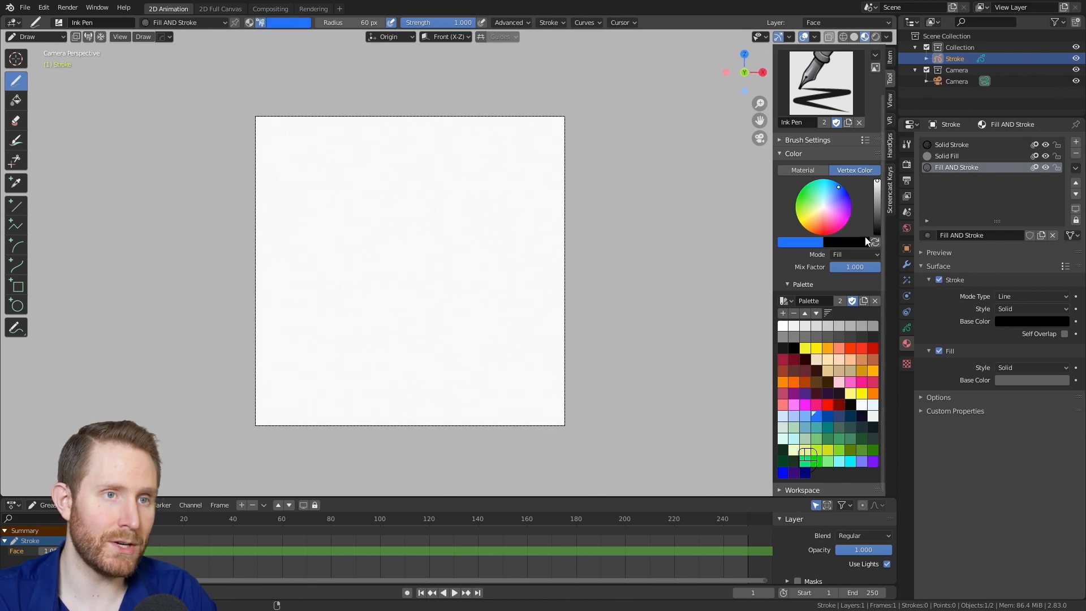
left_click_drag(837, 186, 833, 180)
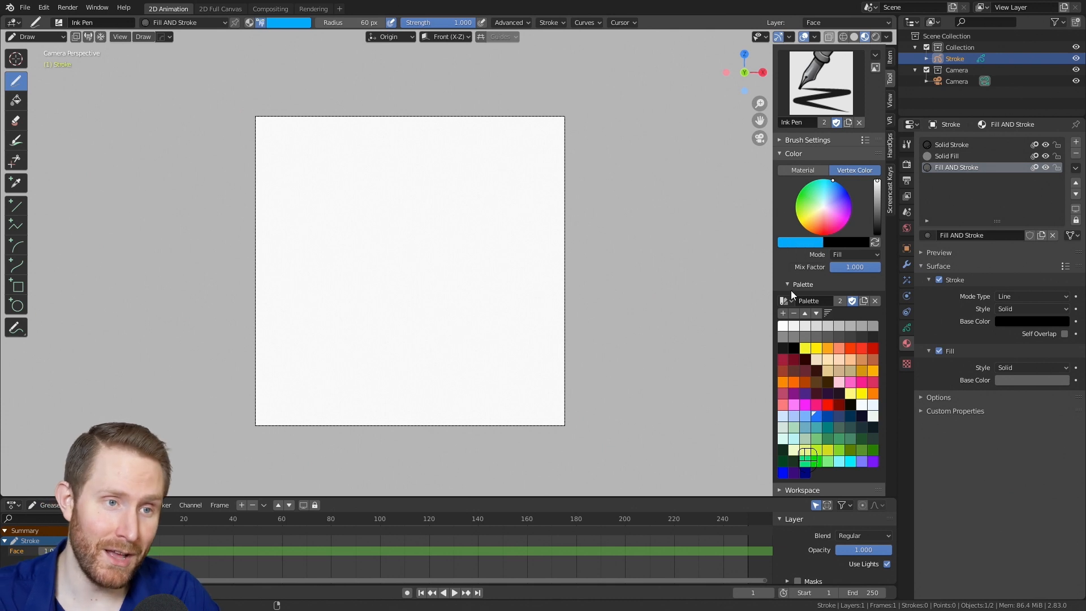
left_click(783, 313)
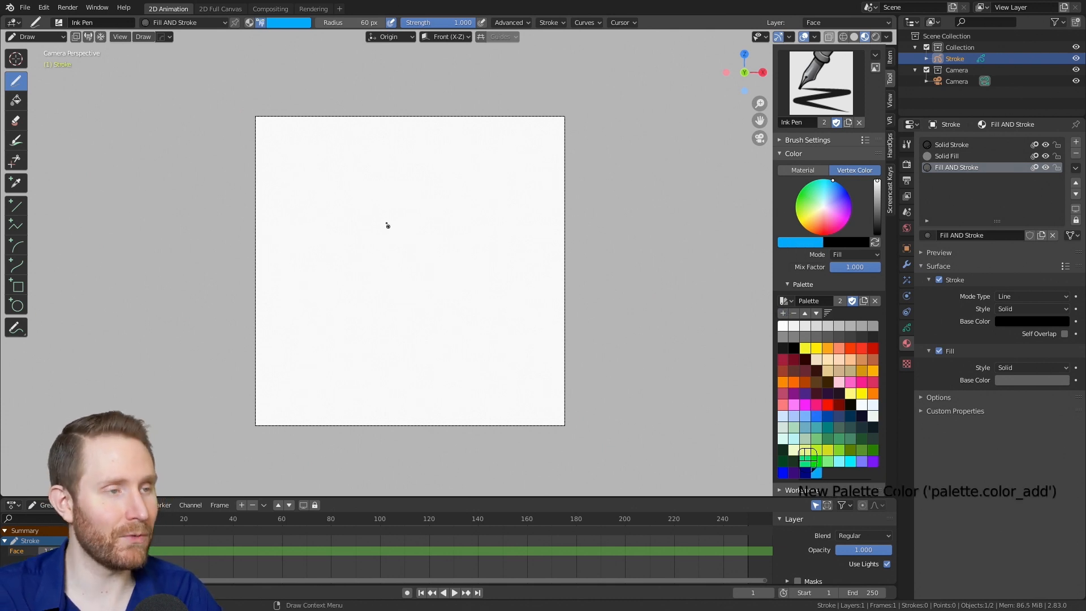
- Draw a closed sky-blue-filled shape on the canvas and sample its fill color with the Eyedropper
mouse_move(410, 211)
left_mouse_down()
mouse_move(352, 200)
mouse_move(297, 318)
mouse_move(442, 363)
mouse_move(491, 303)
mouse_move(410, 211)
left_mouse_up()
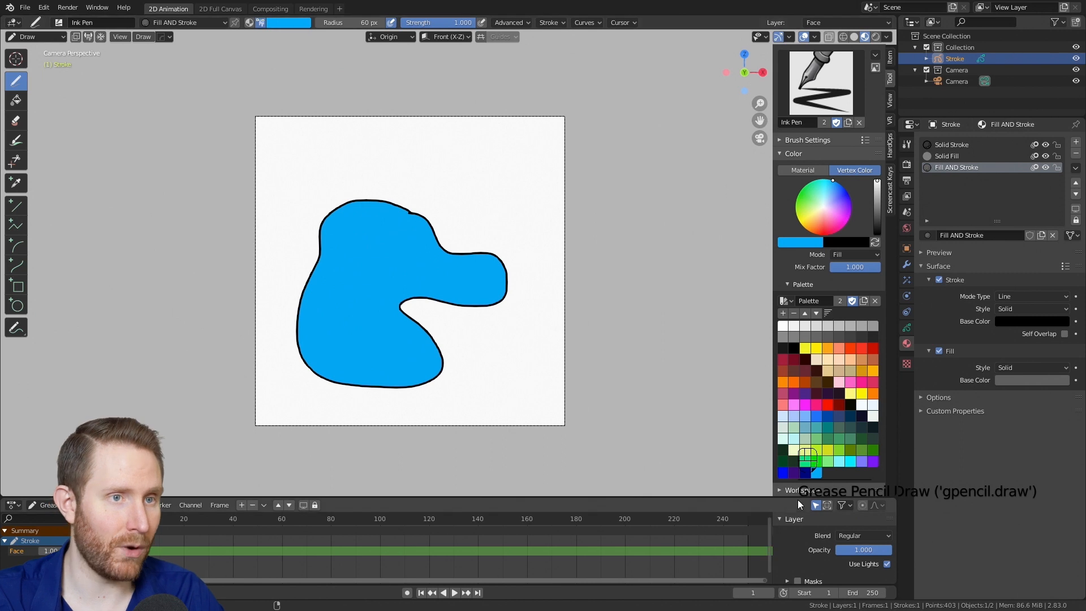
left_click(800, 242)
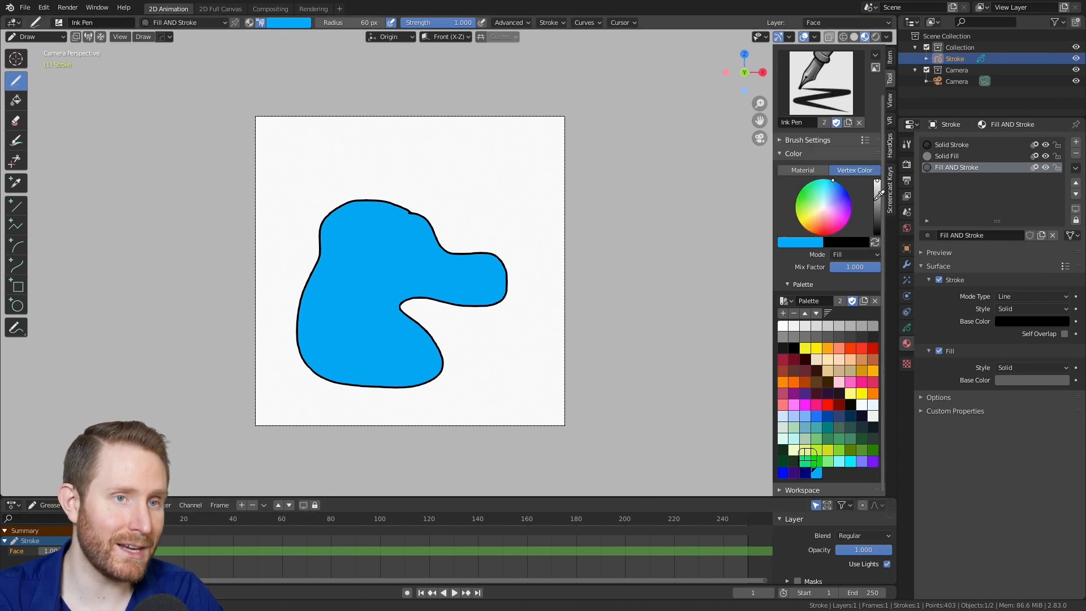
left_click(381, 273)
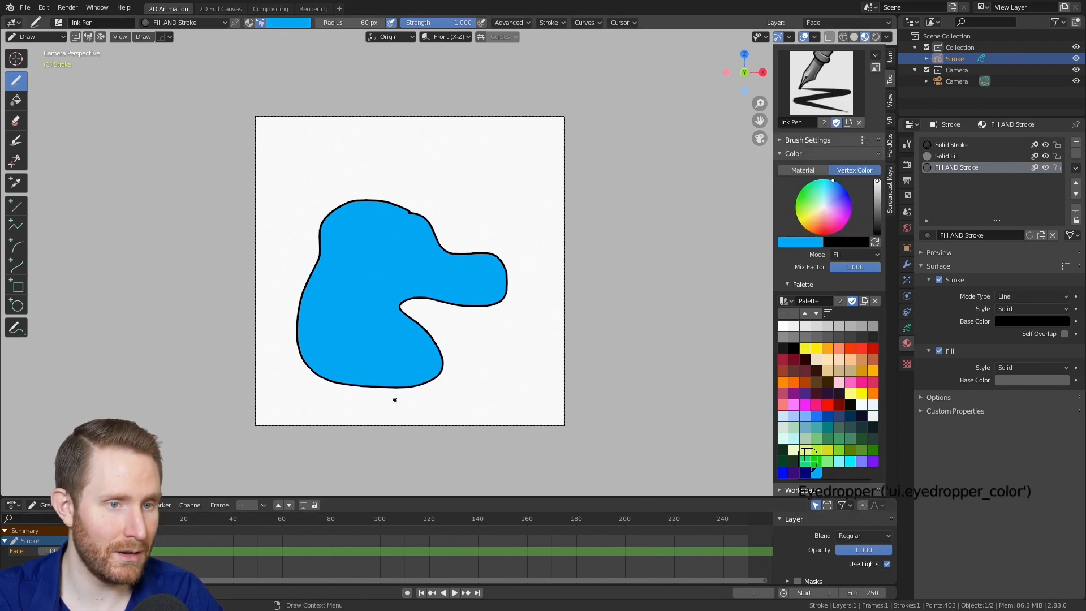
- Draw two open curved lines, one within the other, on the narrow arm of the blue shape
scroll(362, 278, "up", 7)
mouse_move(303, 235)
left_mouse_down()
mouse_move(238, 250)
mouse_move(423, 386)
mouse_move(419, 303)
left_mouse_up()
scroll(260, 304, "up", 5)
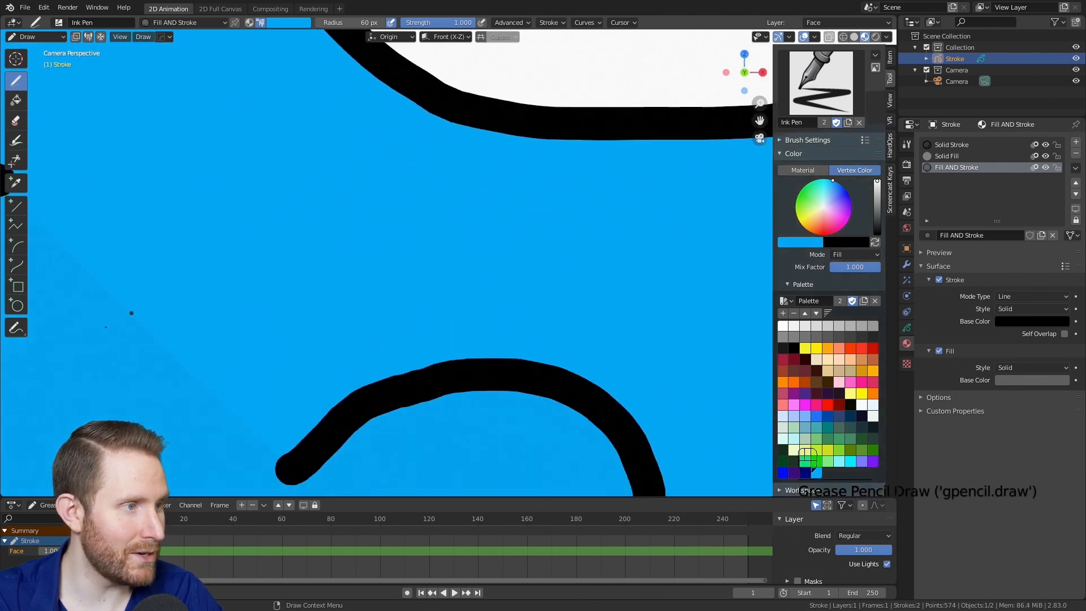
scroll(329, 290, "down", 8)
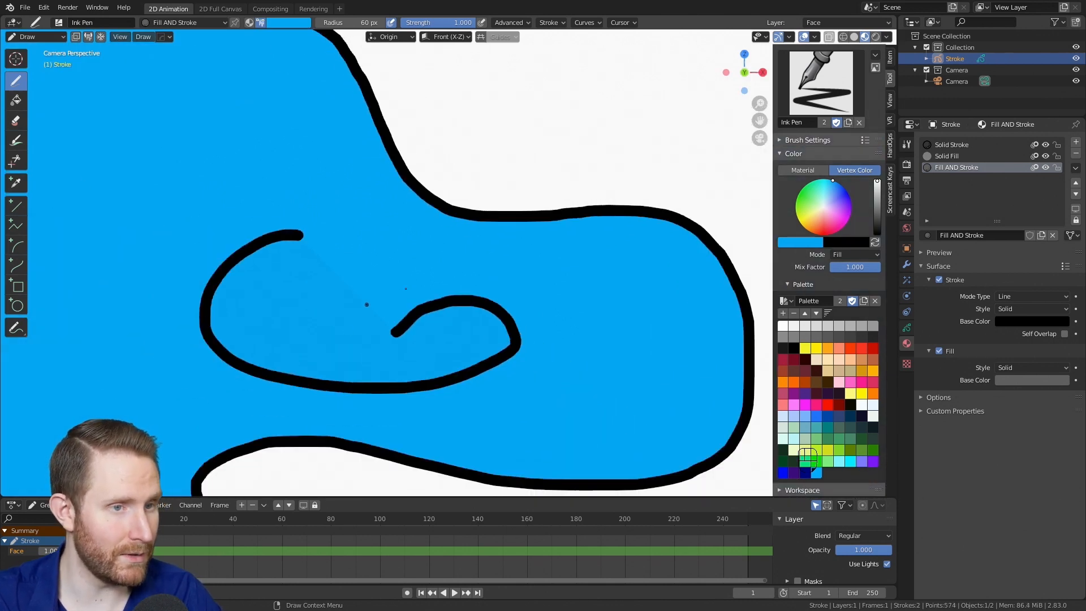
scroll(329, 291, "up", 4)
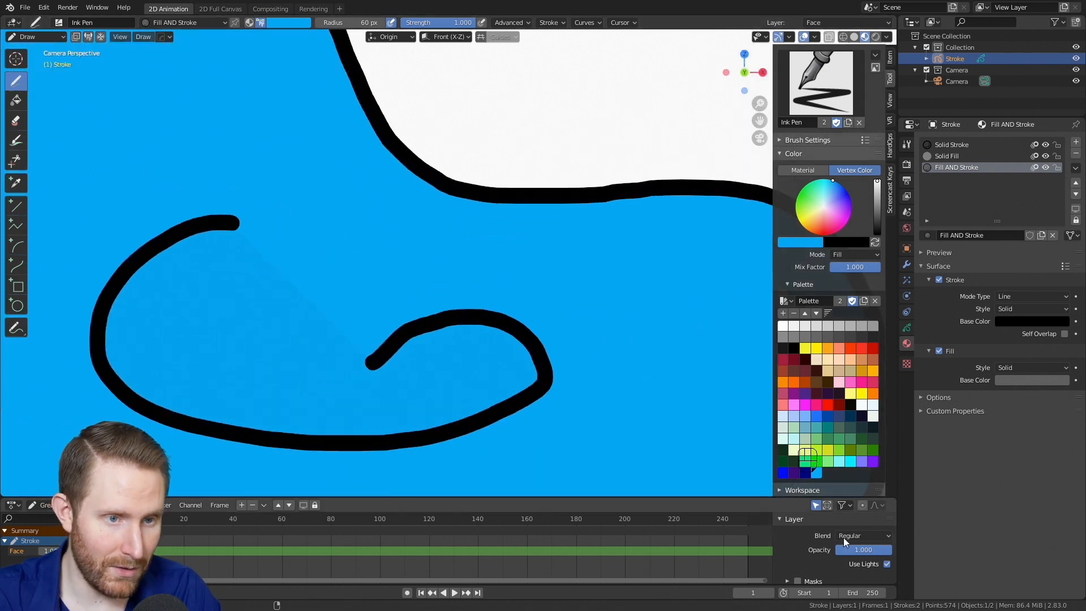
mouse_move(344, 266)
left_mouse_down()
mouse_move(245, 352)
mouse_move(454, 286)
left_mouse_up()
scroll(459, 417, "down", 7)
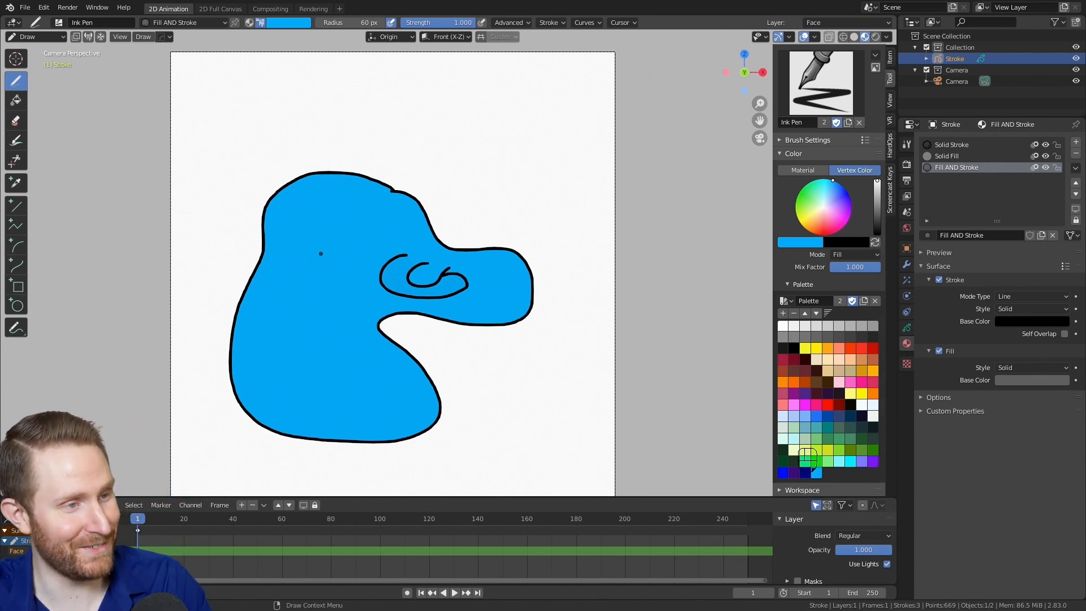
scroll(323, 249, "down", 4)
scroll(351, 254, "up", 3)
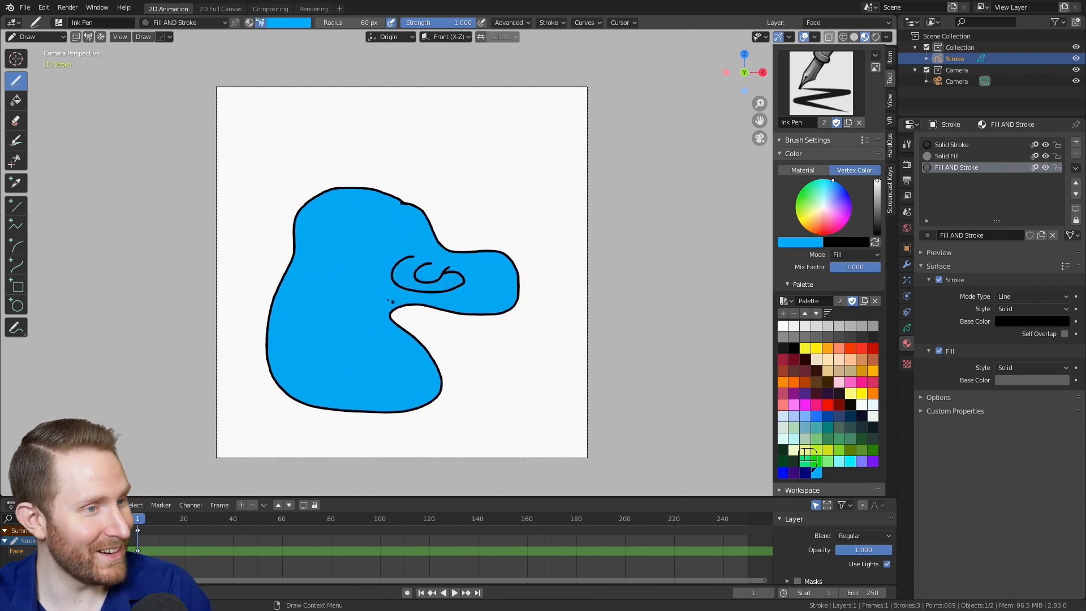
- Clear the blue shape and its inner curves in Edit Mode and go back to Draw Mode
key("Tab")
key("a")
key("Delete")
left_click(476, 357)
key("Tab")
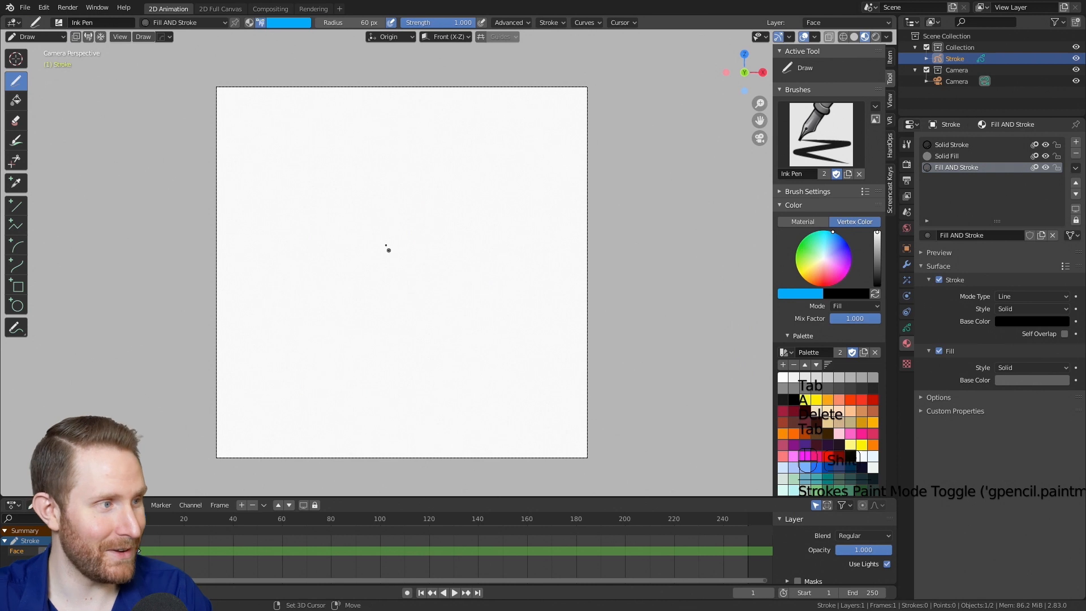
- Switch to the Circle tool, try a large circle across the canvas and cancel it
left_click(17, 305)
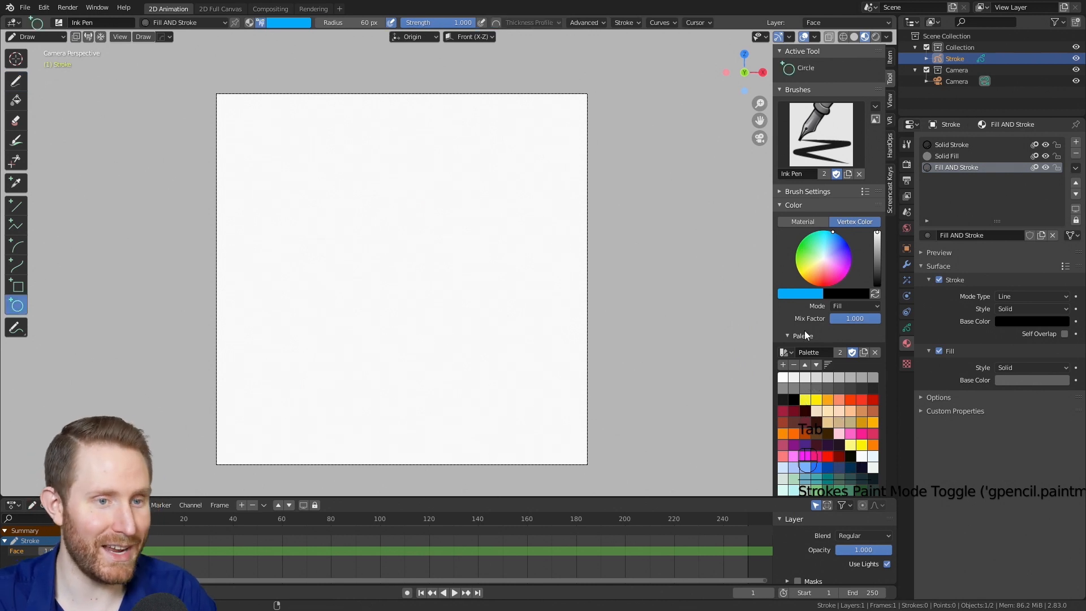
scroll(827, 420, "down", 2)
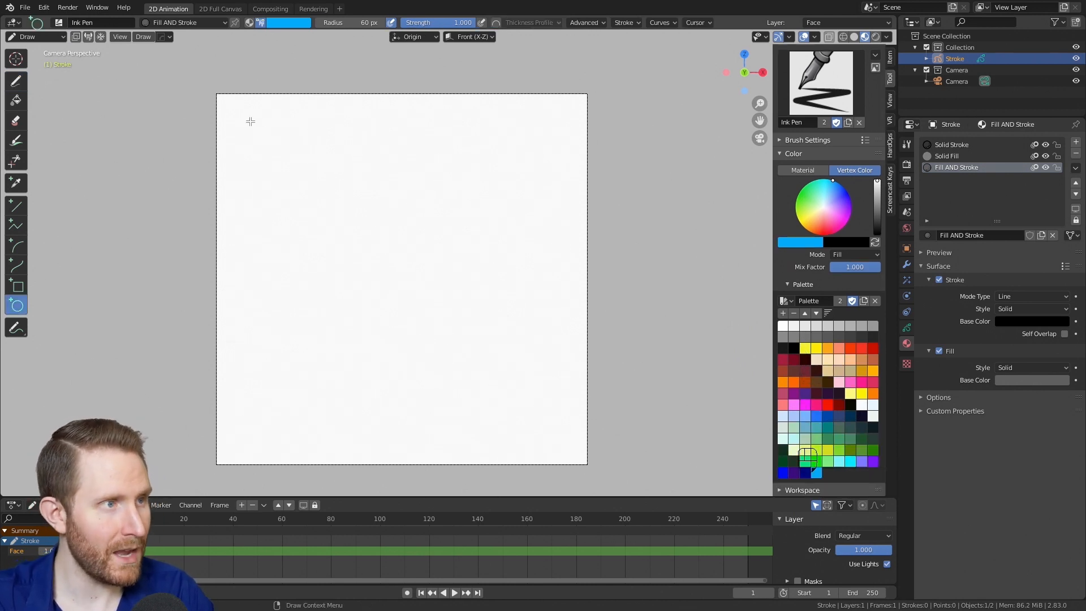
left_click_drag(245, 117, 561, 436)
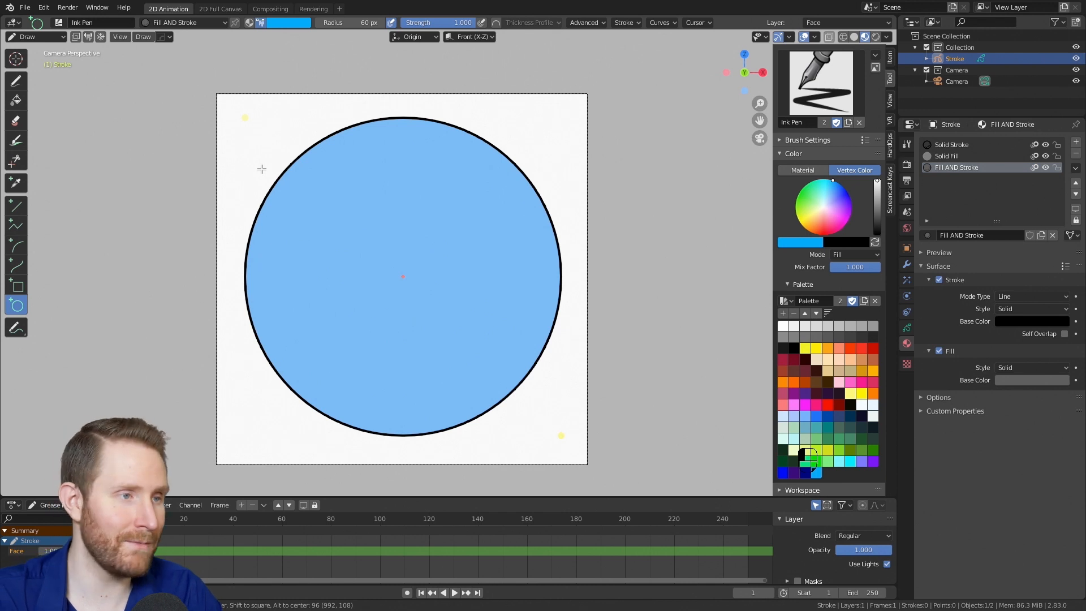
key("Escape")
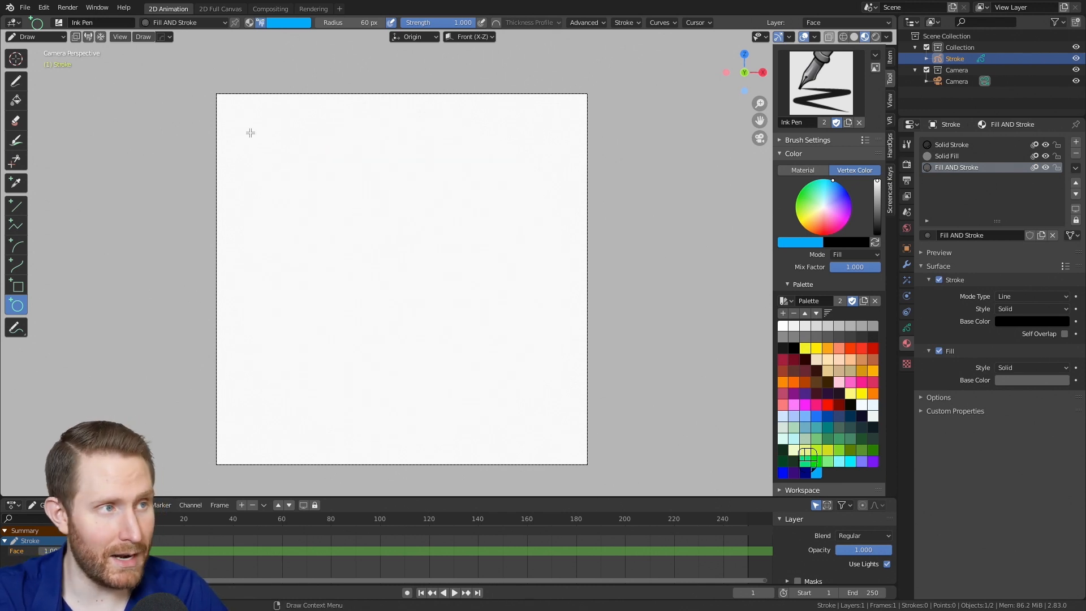
- Start another large circle, adjust its corner handle and try moving it around the canvas
left_click_drag(247, 120, 549, 421)
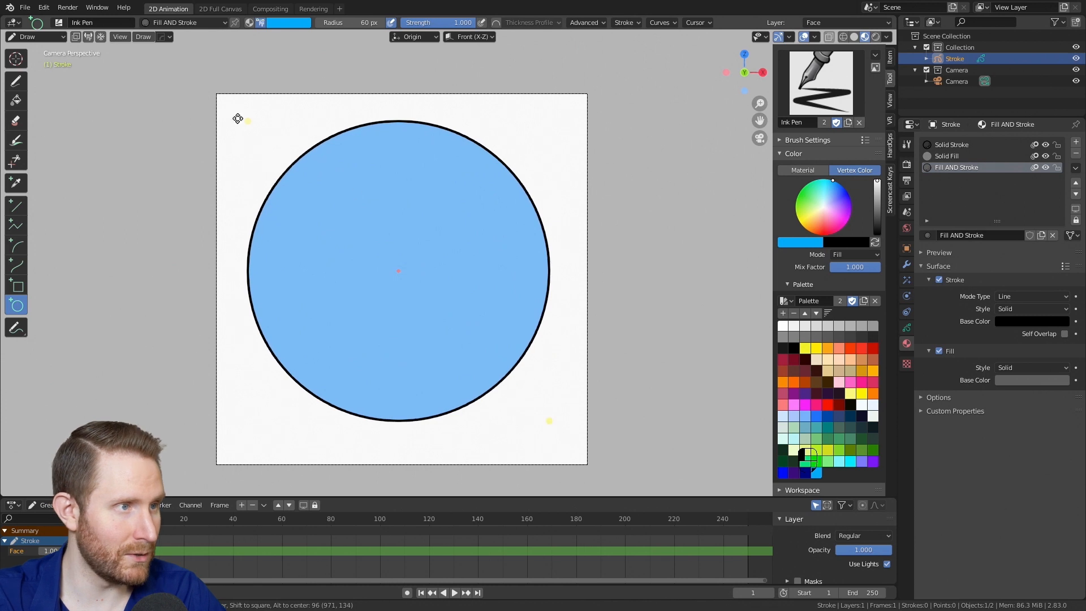
mouse_move(253, 121)
left_mouse_down()
mouse_move(346, 175)
mouse_move(260, 143)
mouse_move(257, 132)
left_mouse_up()
key("m")
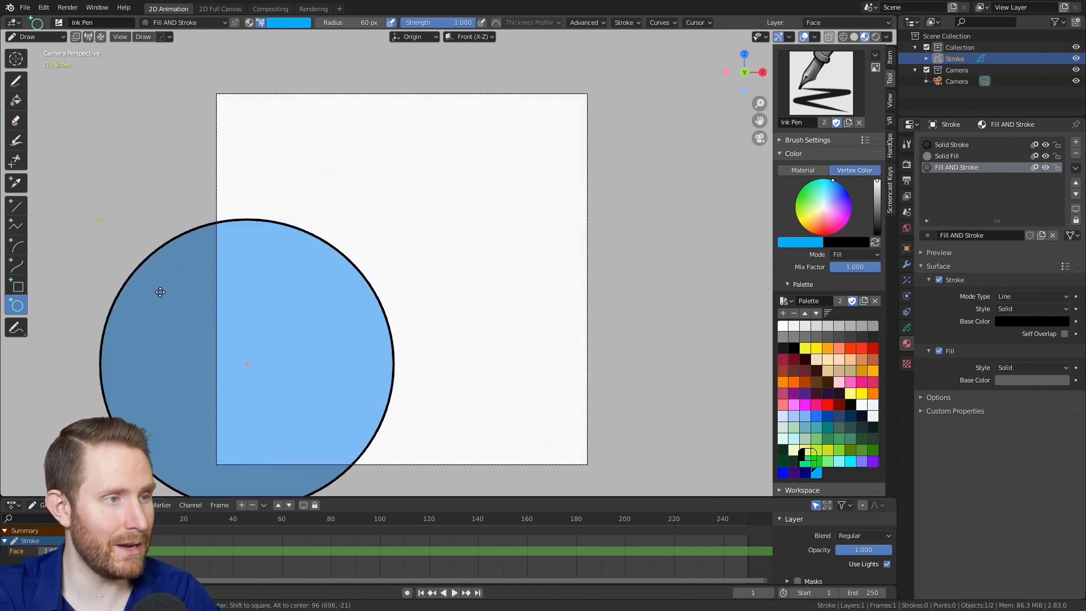
right_click(282, 122)
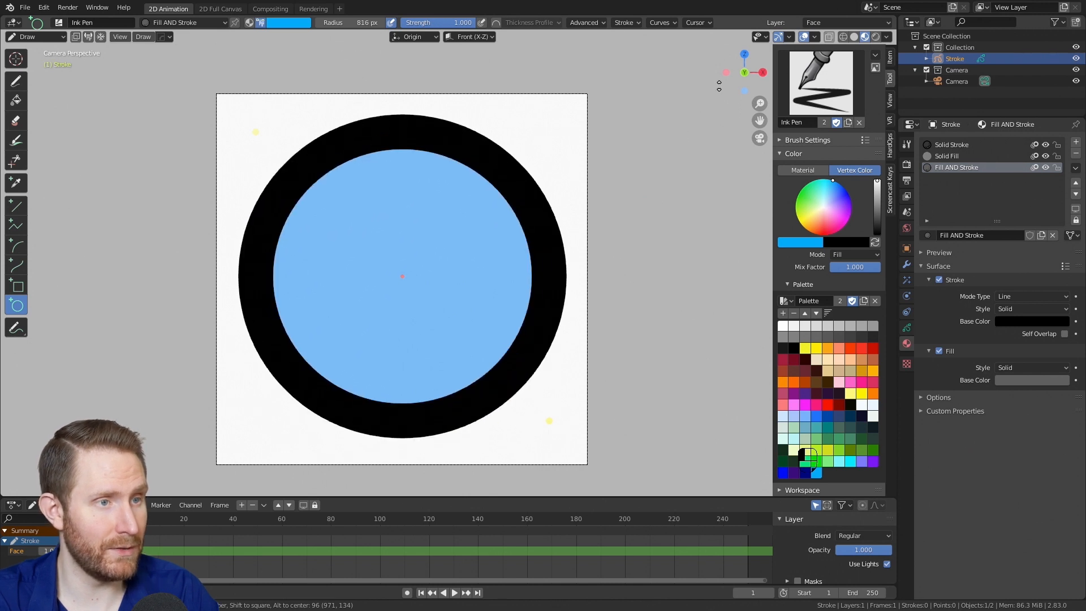
- Set the brush radius to 403 px and draw a large sky-blue-filled circle with a thick black outline near the canvas center
key("shift+f")
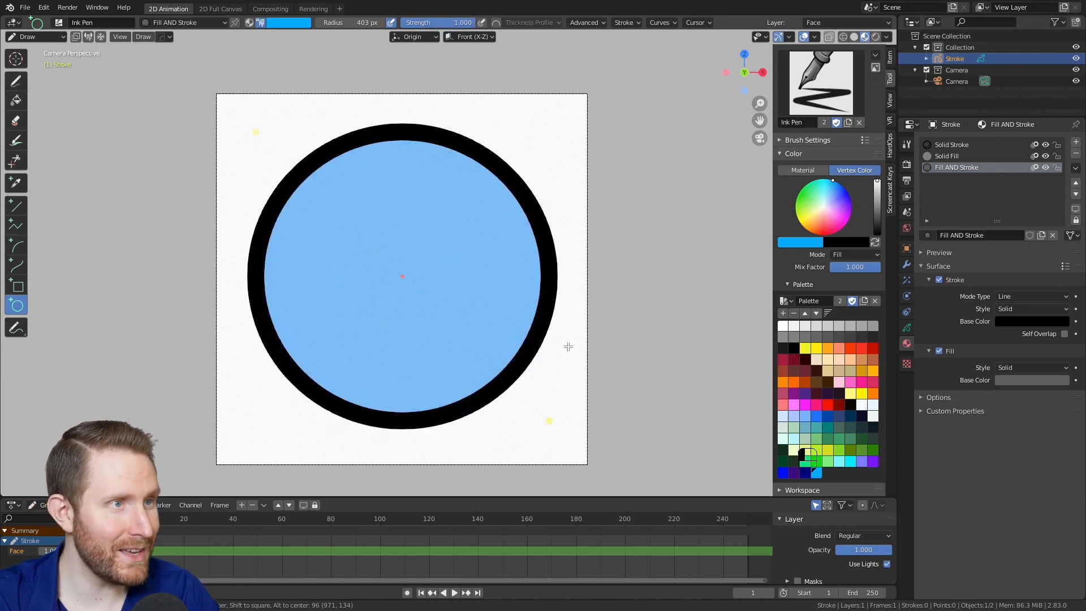
key("Escape")
left_click_drag(258, 134, 541, 409)
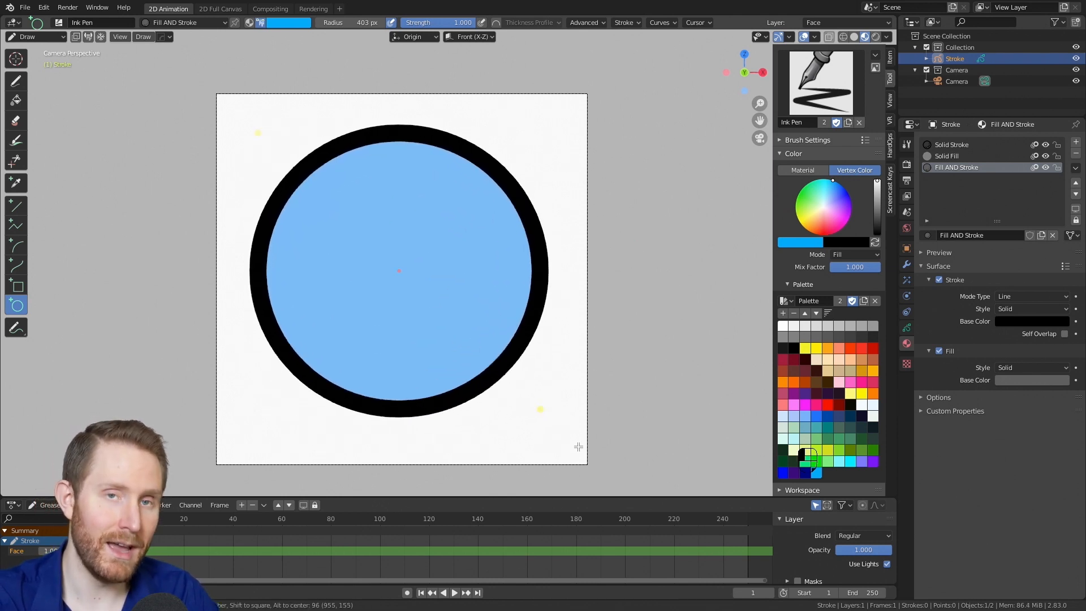
key("Return")
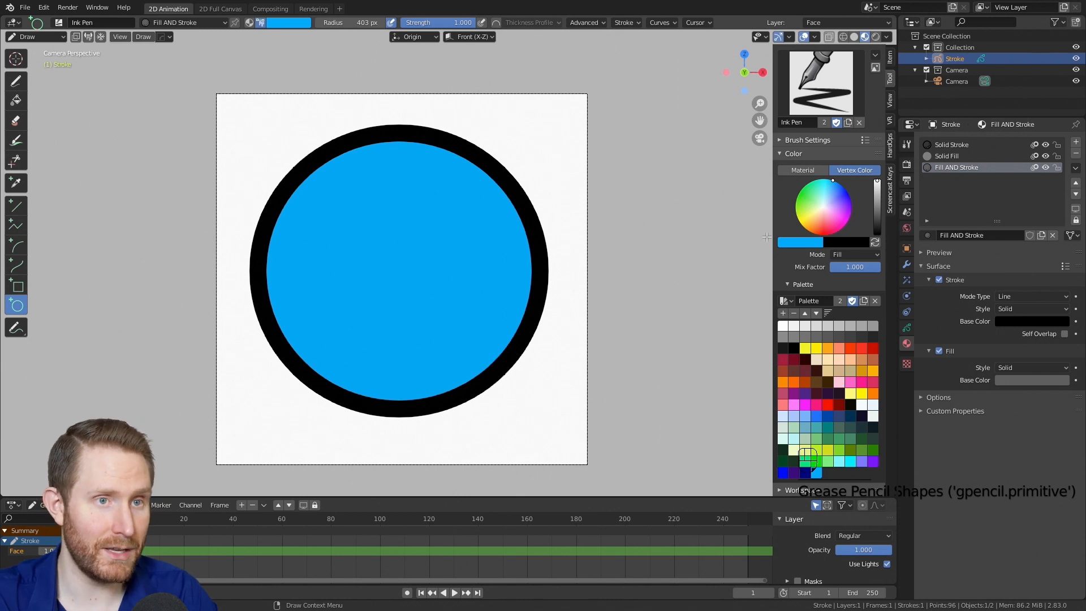
- Set the Screencast Keys overlay's horizontal offset to 1121 and return to the active tool settings
scroll(642, 324, "down", 3)
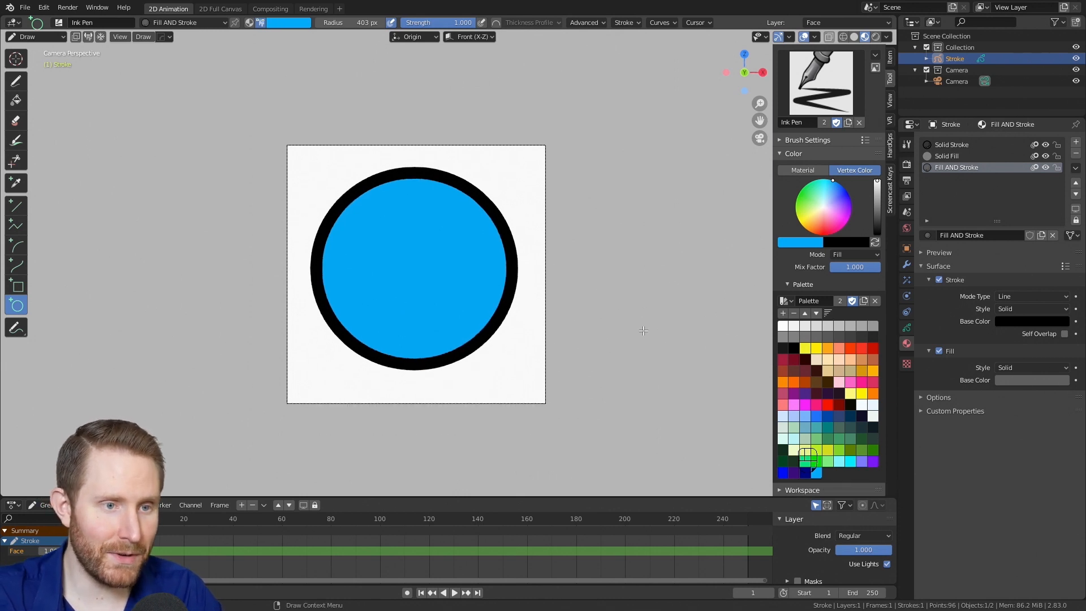
scroll(642, 328, "up", 4)
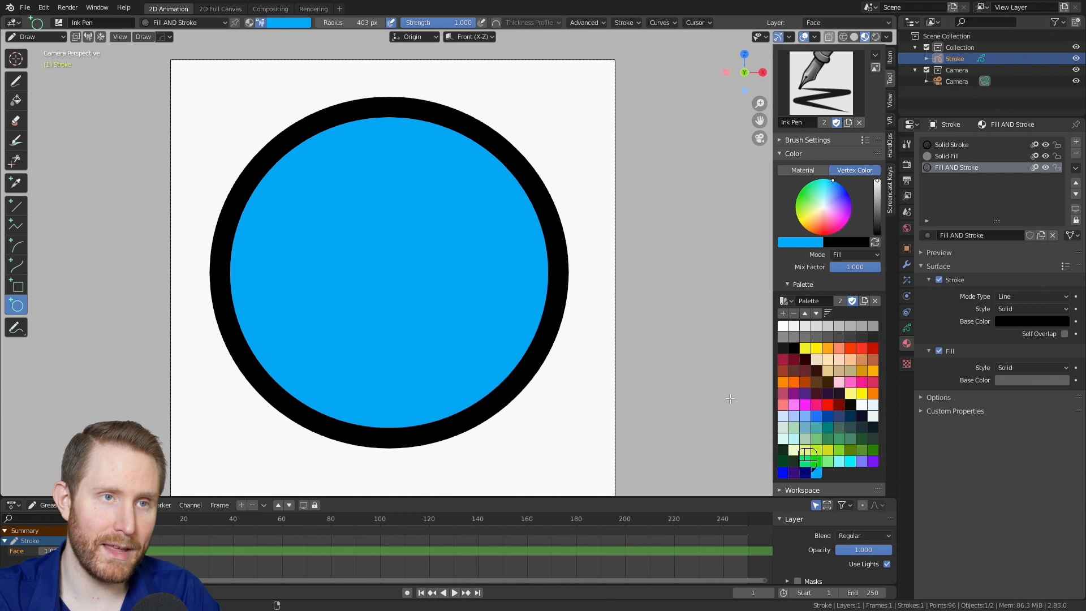
left_click(890, 183)
left_click_drag(837, 184, 773, 183)
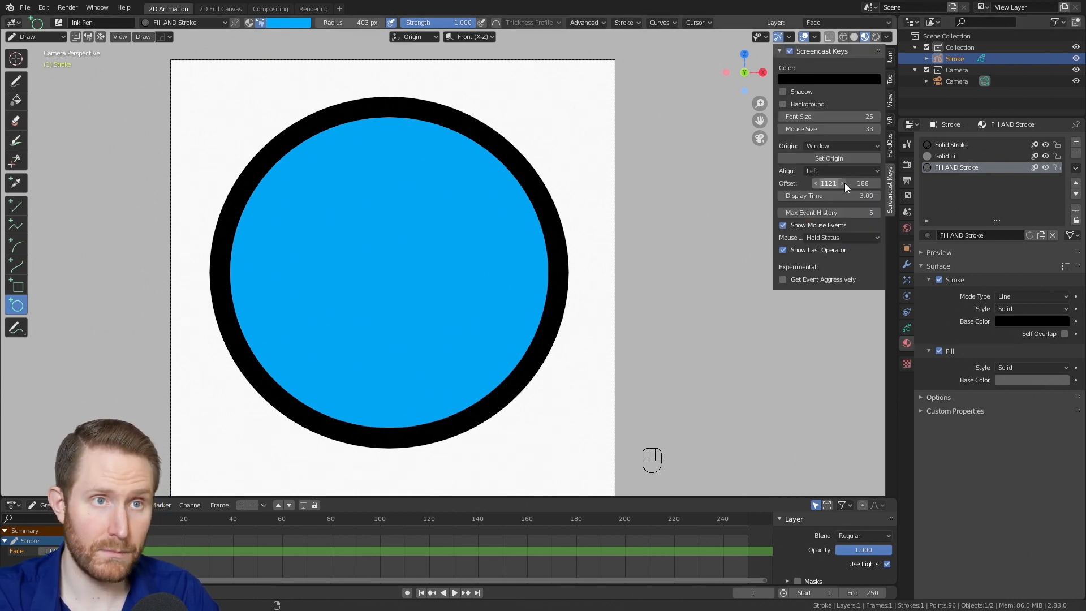
left_click(890, 73)
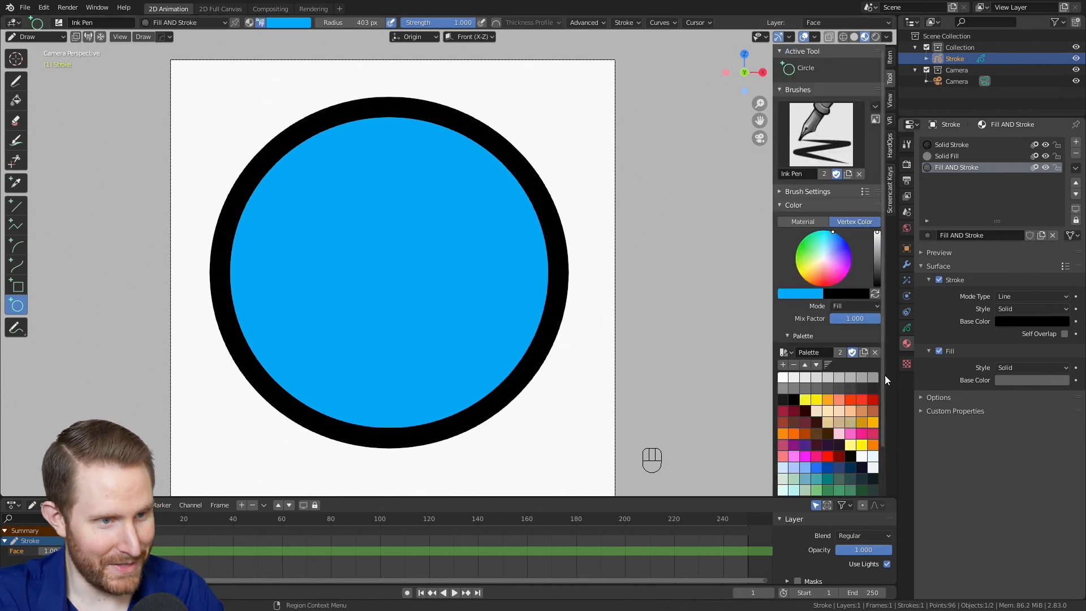
- Enter Edit Mode and cycle through the point, stroke and segment select modes, ending on point selection
scroll(456, 249, "down", 5)
mouse_move(497, 265)
middle_mouse_down("shift")
mouse_move(490, 221)
mouse_move(493, 265)
middle_mouse_up("shift")
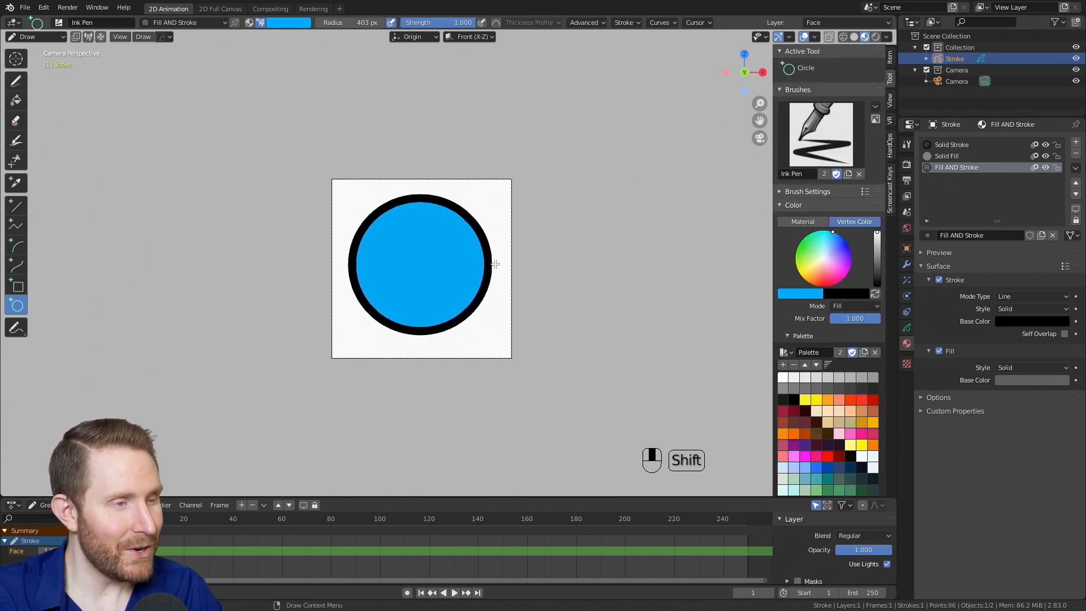
scroll(501, 264, "up", 3)
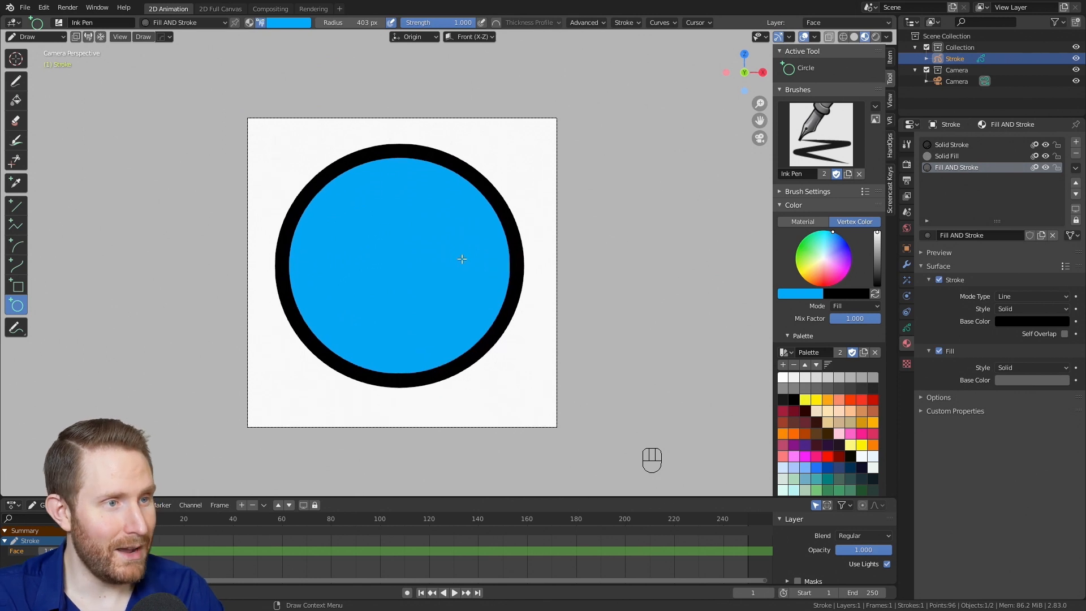
scroll(462, 259, "up", 2)
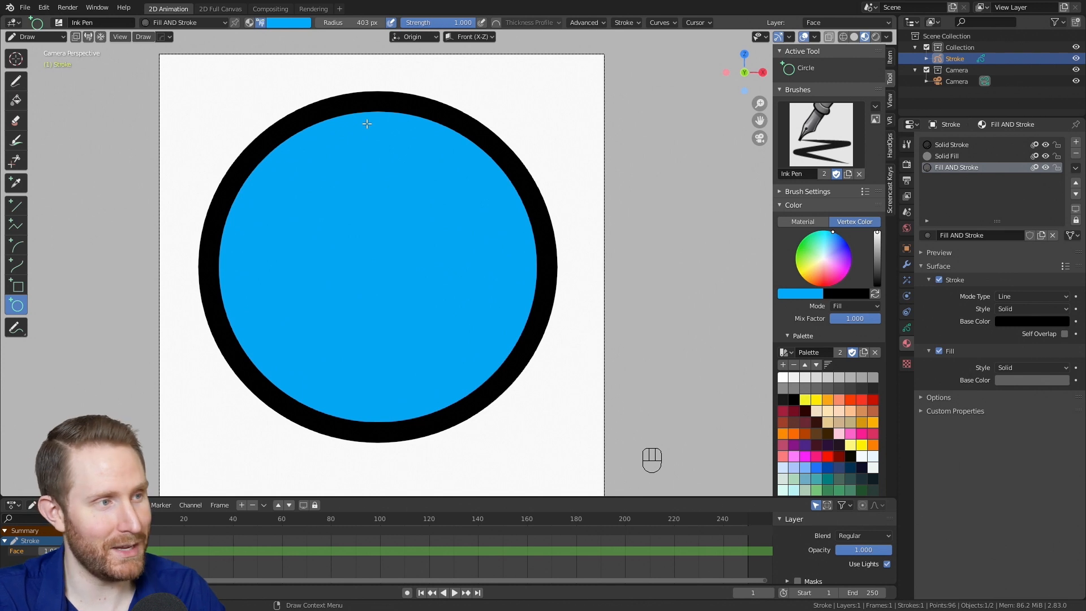
key("Tab")
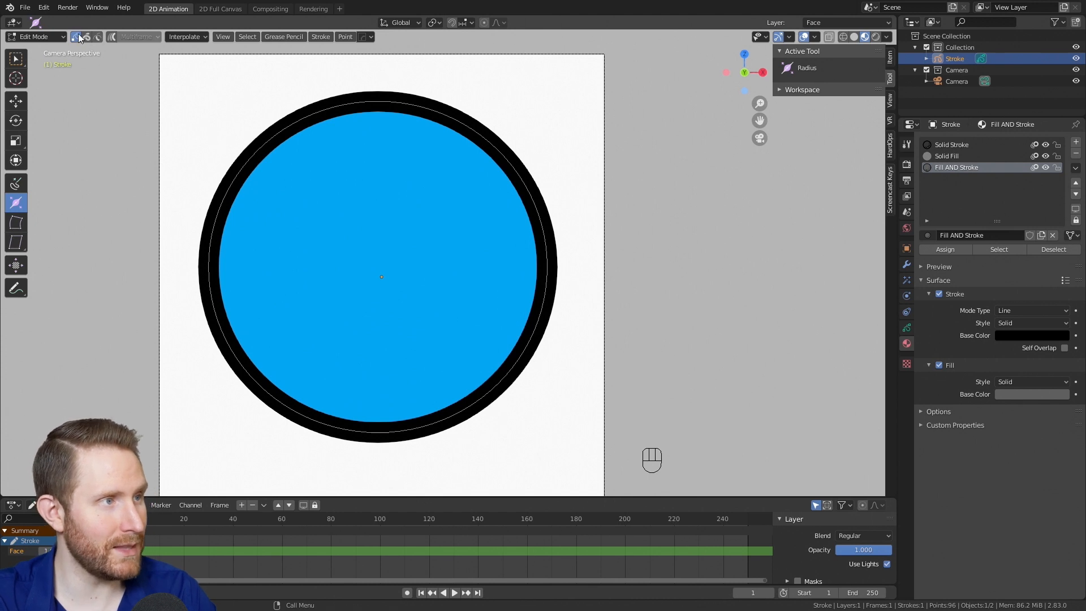
key("2")
key("3")
key("1")
key("2")
key("3")
key("1")
key("3")
key("1")
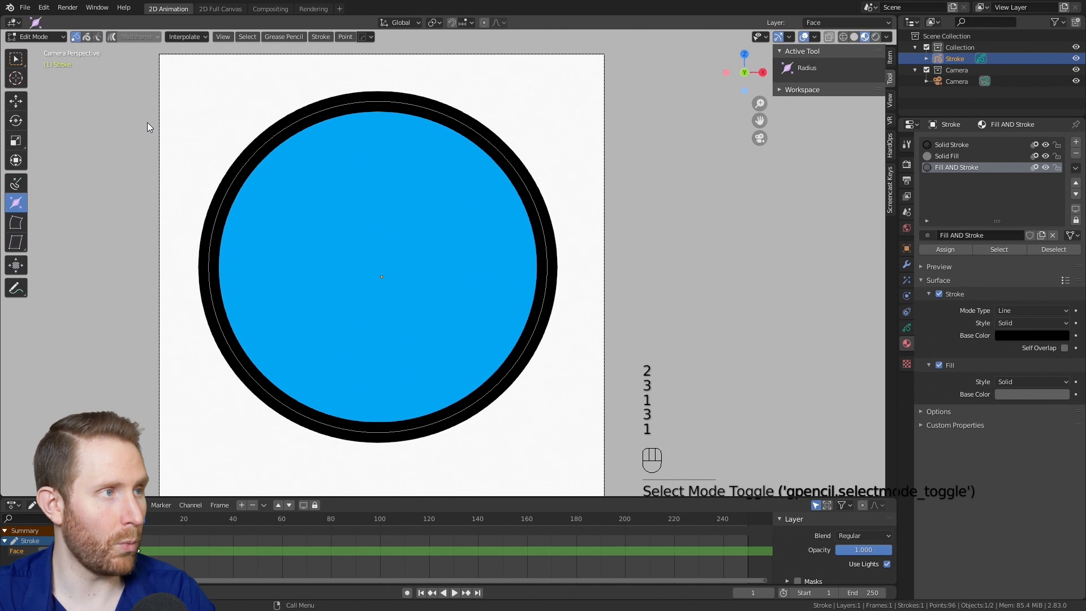
- Select the bottom point of the circle's outline and try shrinking the line thickness at that point
left_click(376, 435)
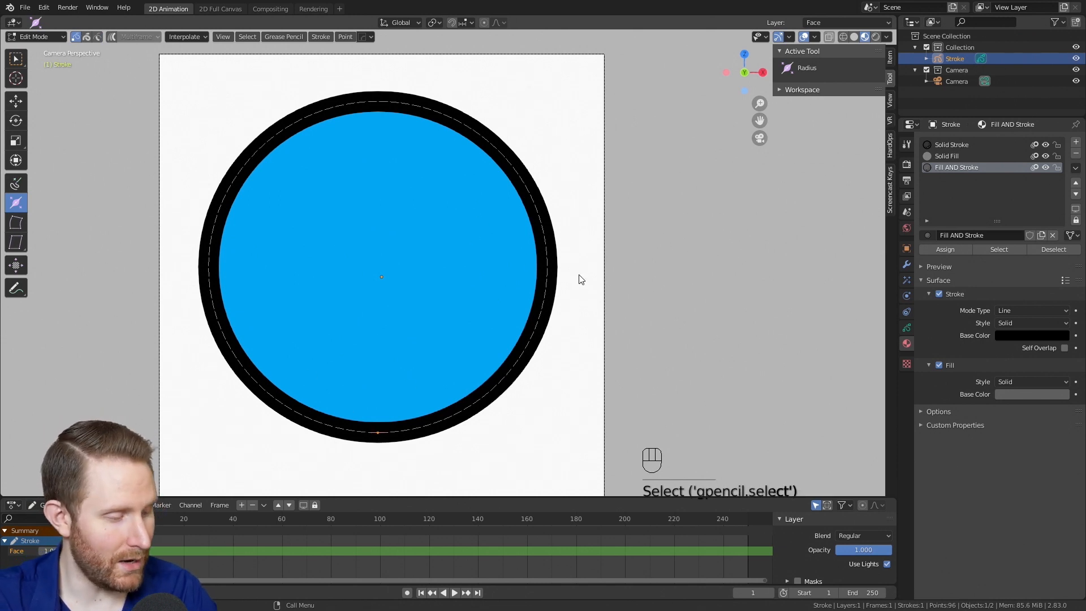
key("alt+s")
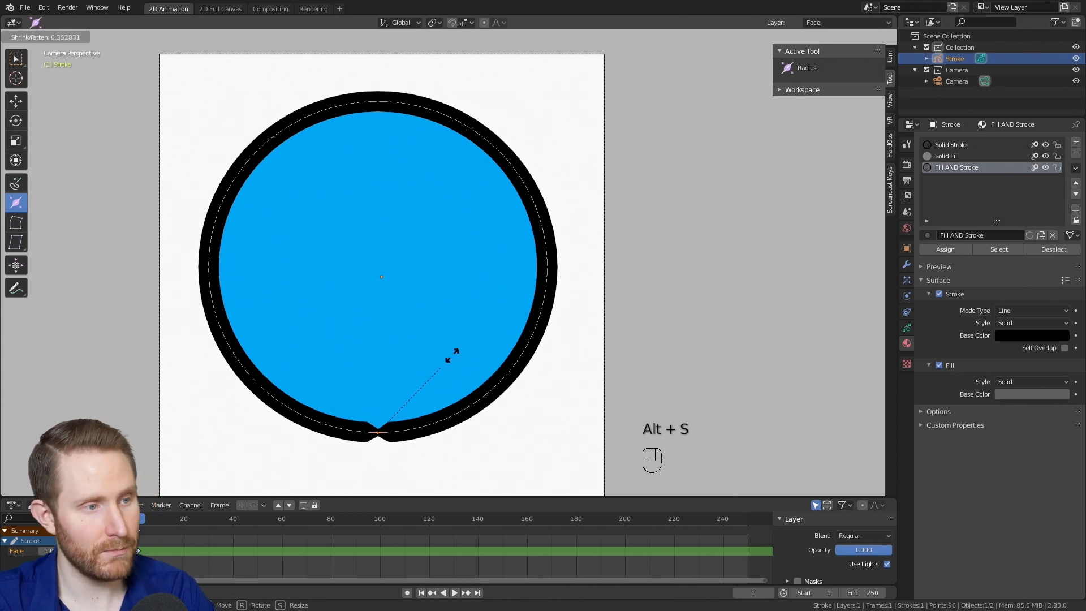
right_click(690, 348)
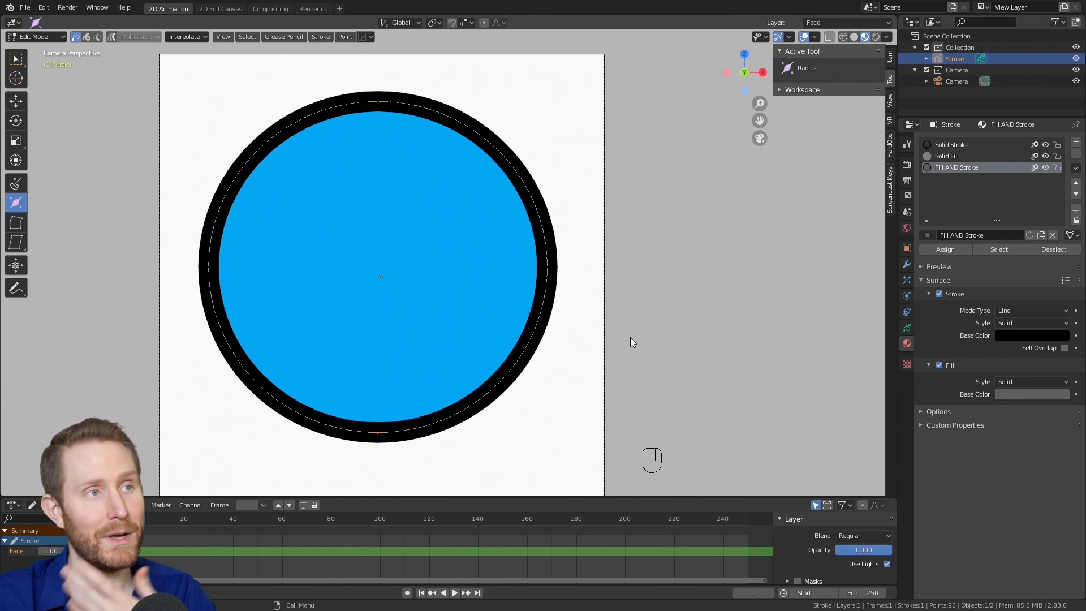
- Turn on proportional editing and try moving the bottom point with smaller and larger influence sizes
left_click(484, 23)
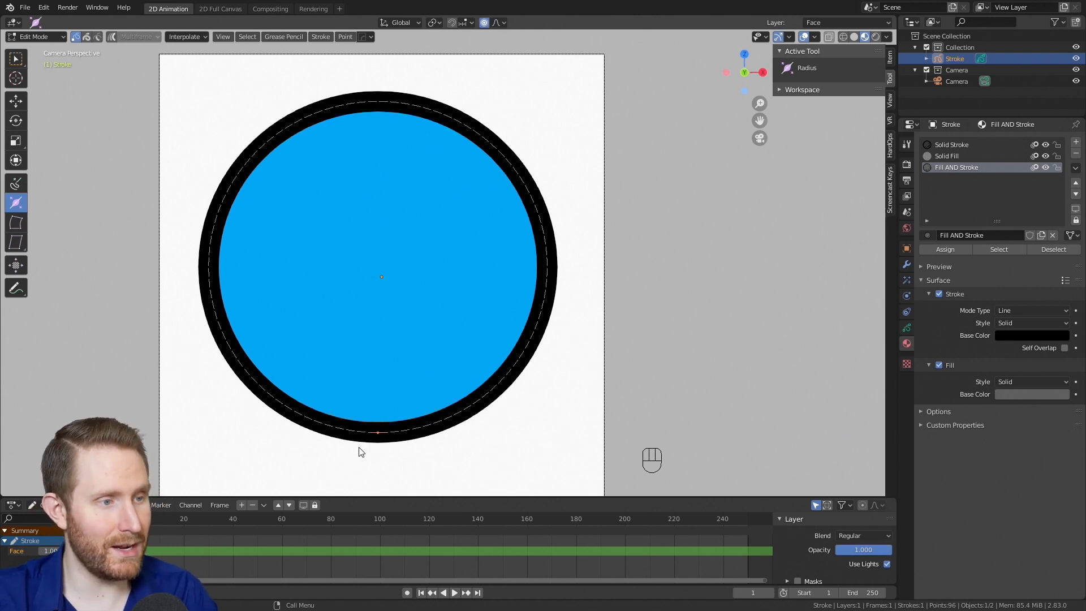
key("g")
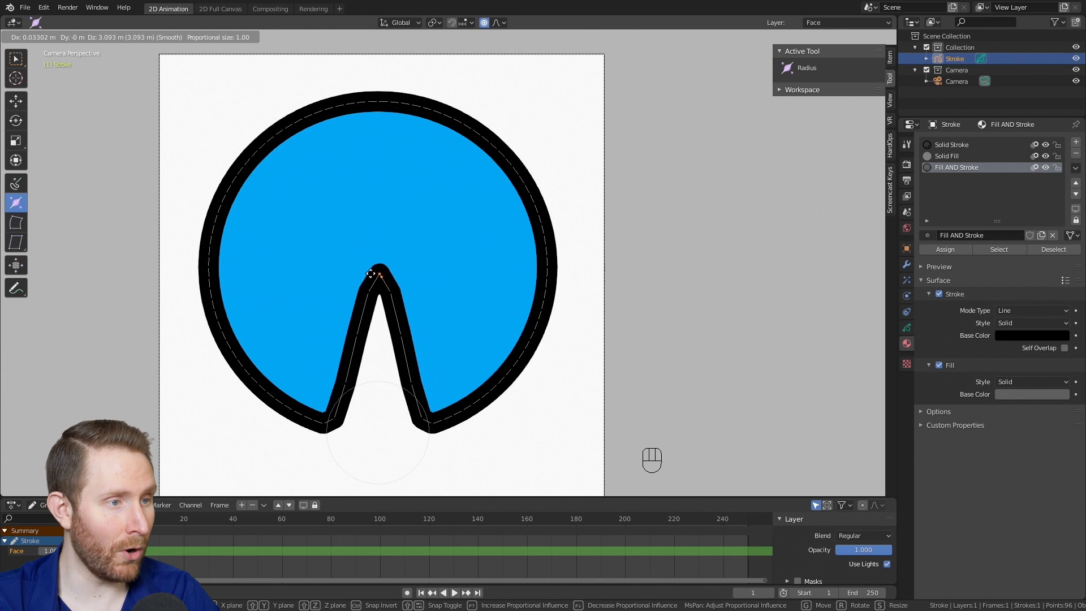
scroll(376, 300, "down", 9)
scroll(370, 293, "down", 4)
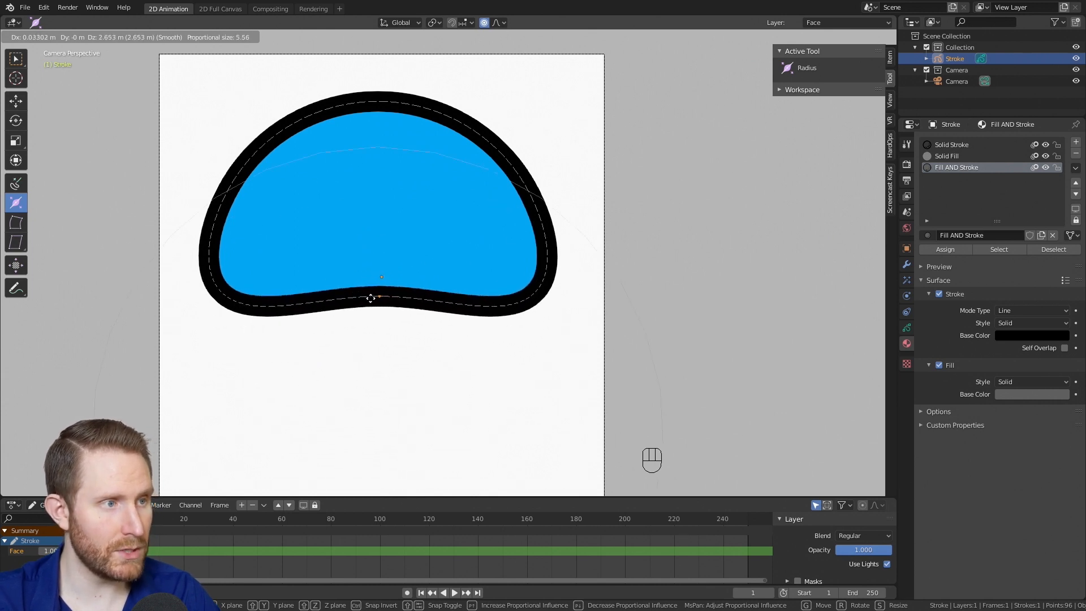
scroll(383, 331, "down", 10)
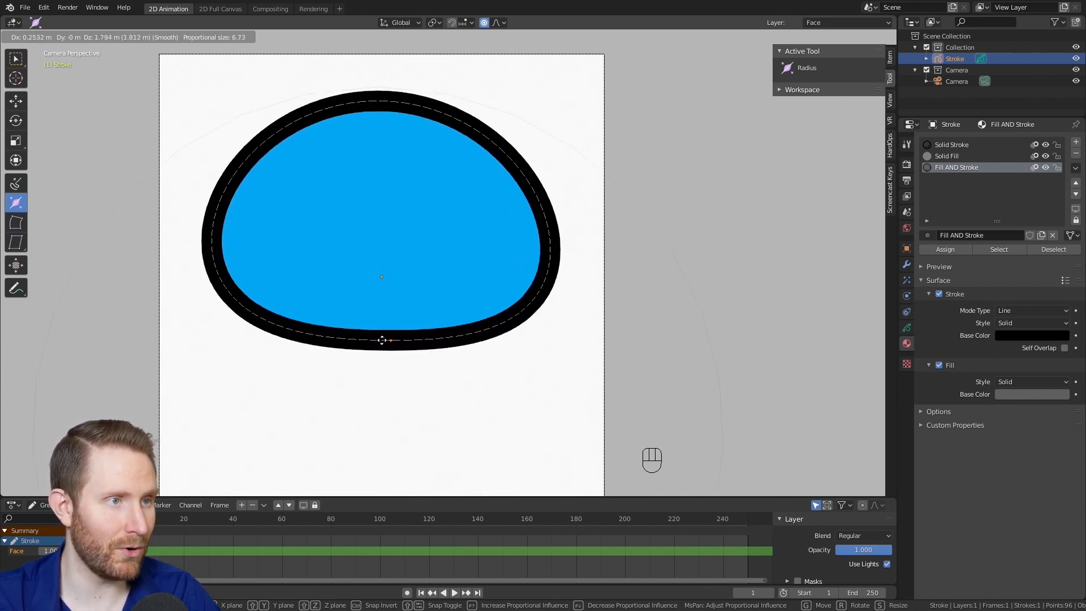
scroll(376, 274, "up", 14)
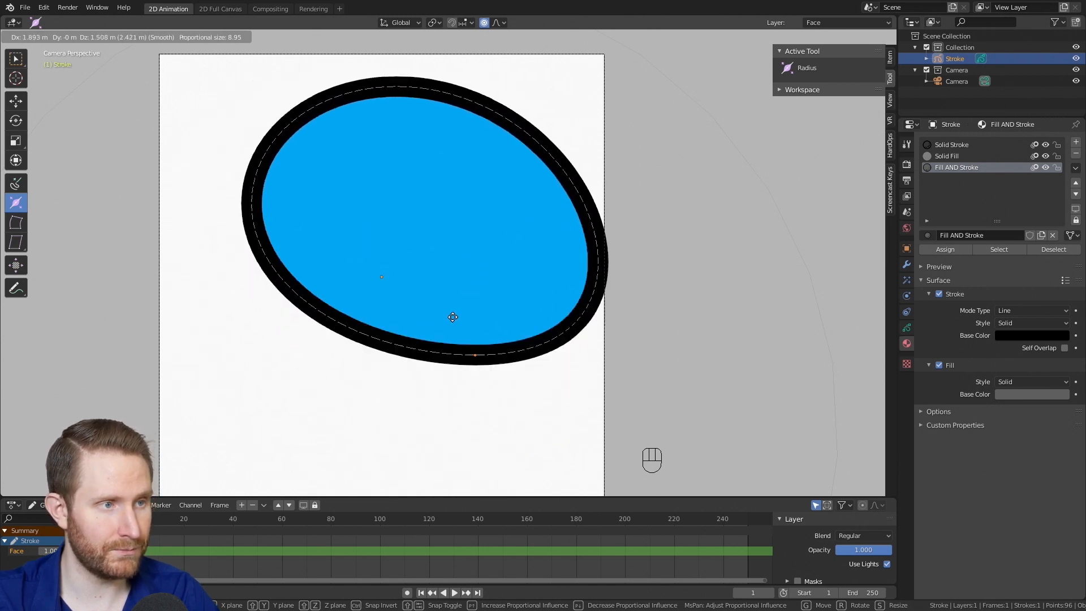
scroll(396, 294, "down", 7)
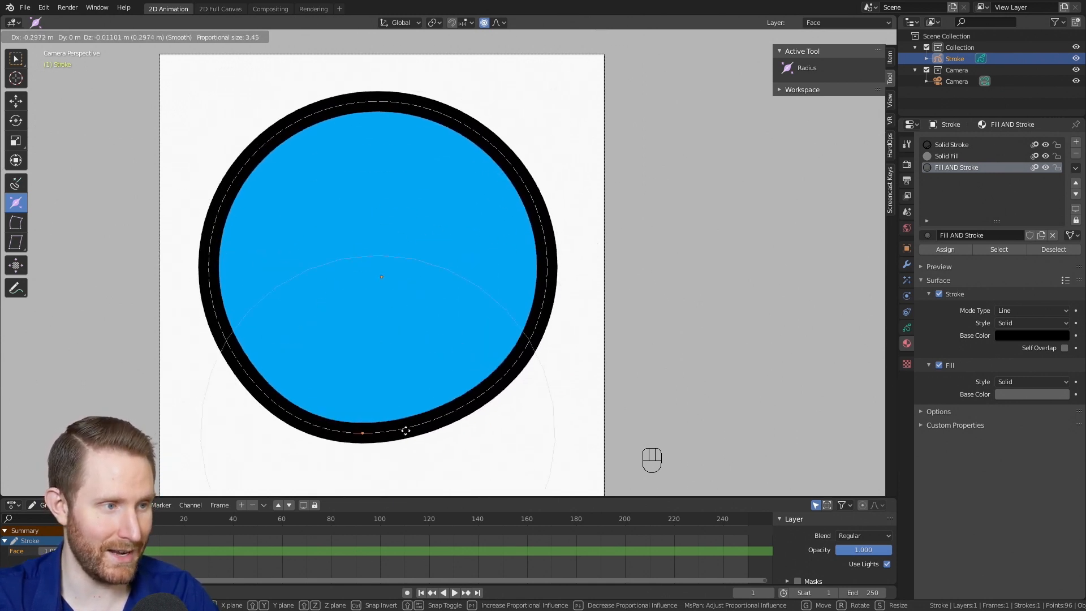
right_click(310, 253)
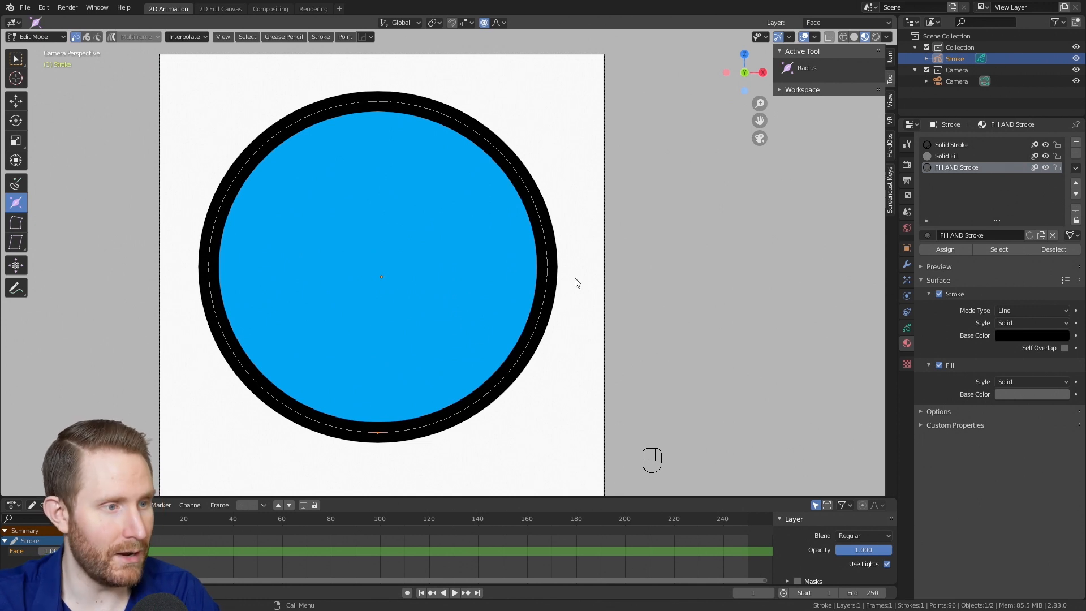
key("r")
key("s")
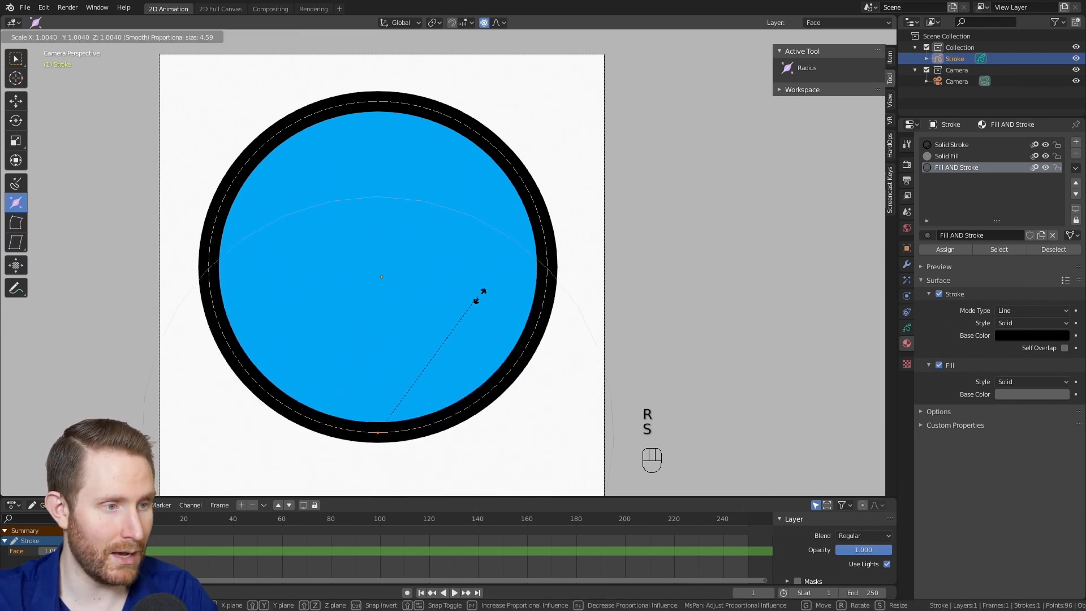
right_click(884, 101)
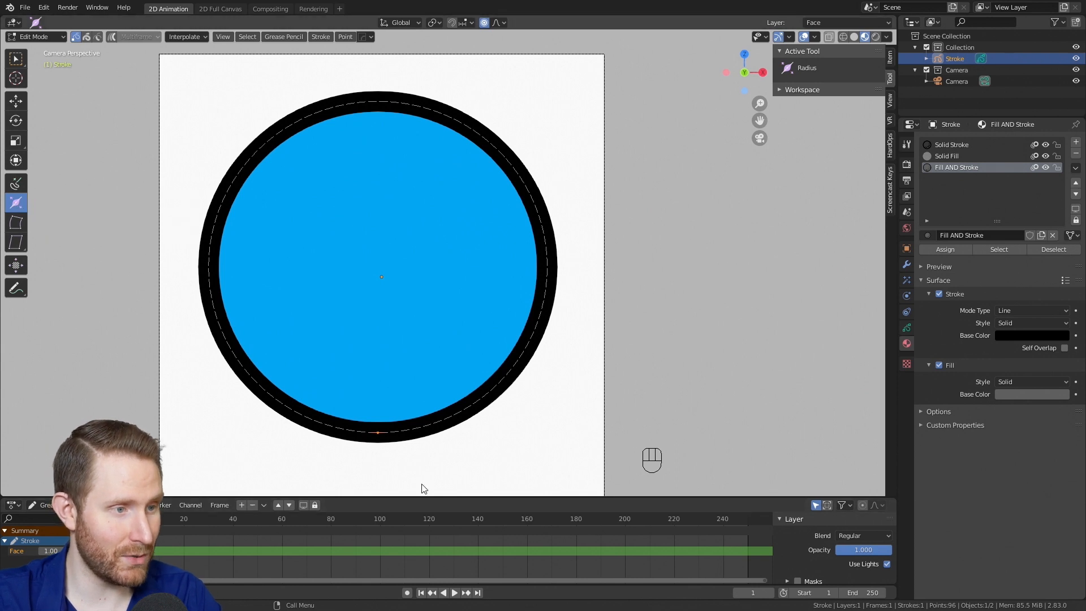
- Try greatly thickening the outline around the bottom point with proportional influence, and undo the change
key("alt+s")
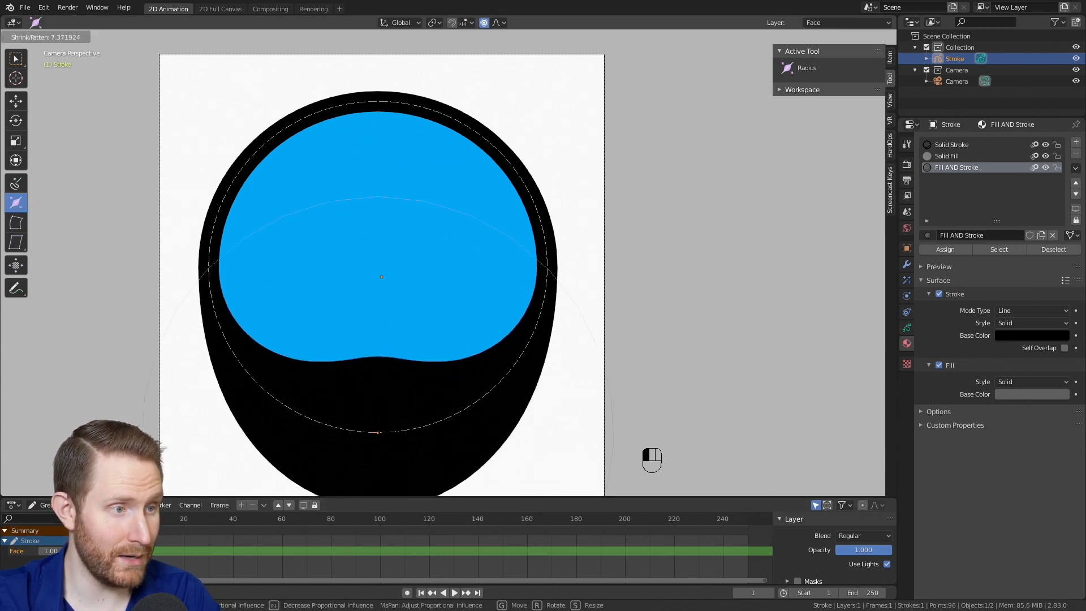
mouse_move(390, 420)
left_mouse_down()
mouse_move(385, 426)
mouse_move(480, 330)
mouse_move(430, 381)
left_mouse_up()
scroll(394, 417, "down", 3)
mouse_move(589, 487)
left_mouse_down()
mouse_move(400, 439)
mouse_move(474, 458)
left_mouse_up()
key("ctrl+z")
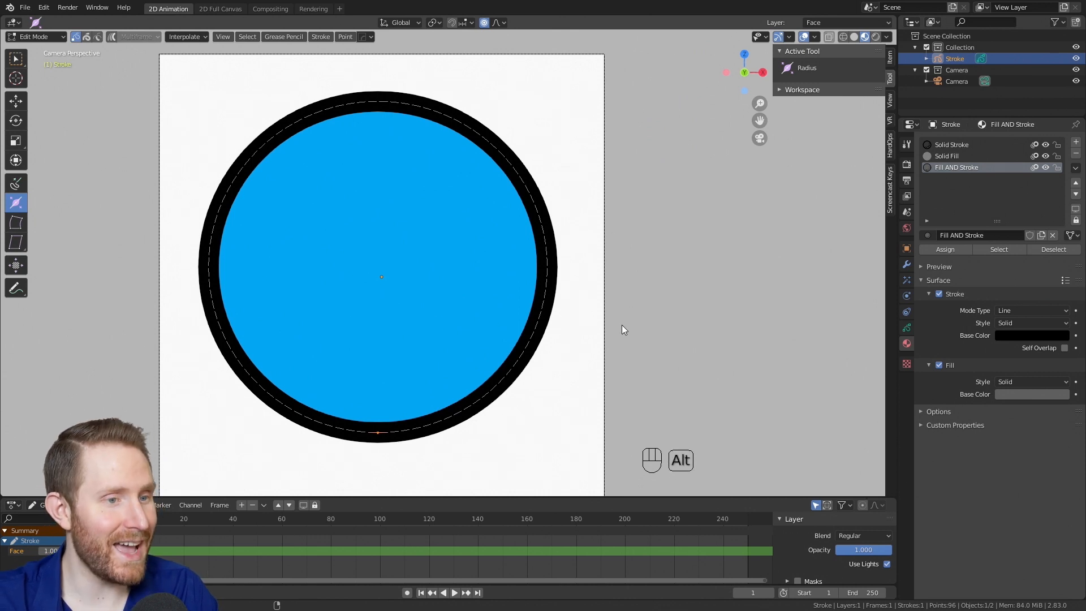
- Thicken the lower outline gradually from the bottom point, using a proportional influence that reaches most of the circle
key("alt+s")
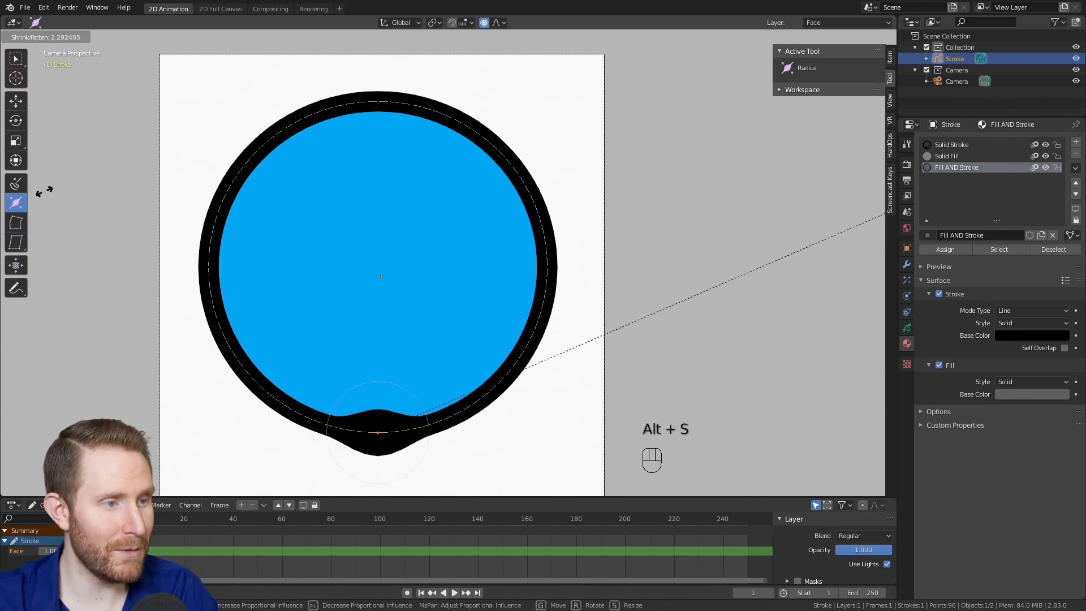
scroll(773, 234, "down", 5)
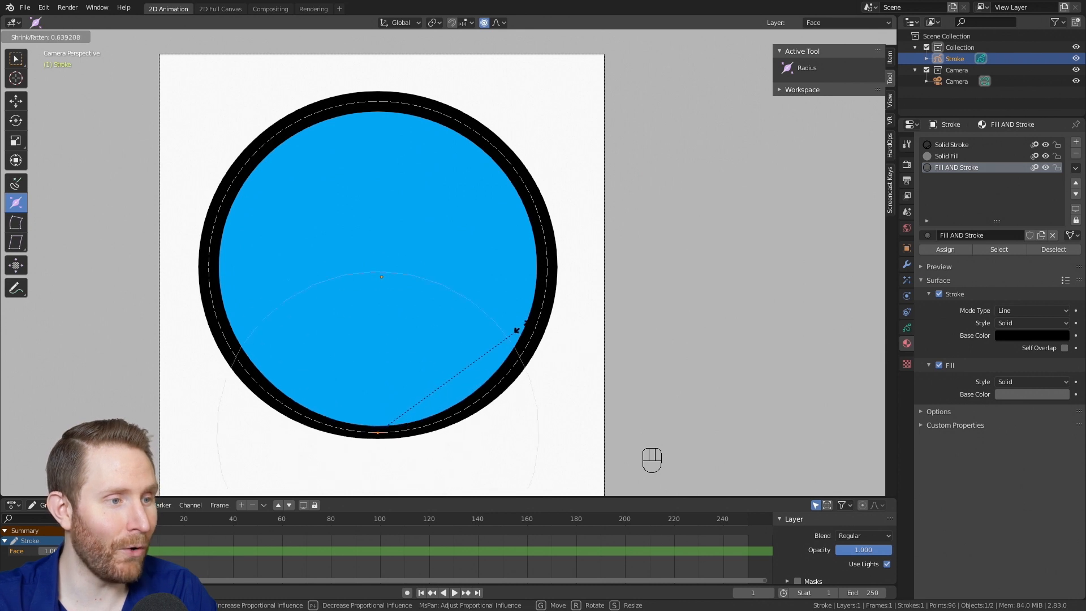
scroll(793, 189, "up", 5)
scroll(749, 189, "down", 2)
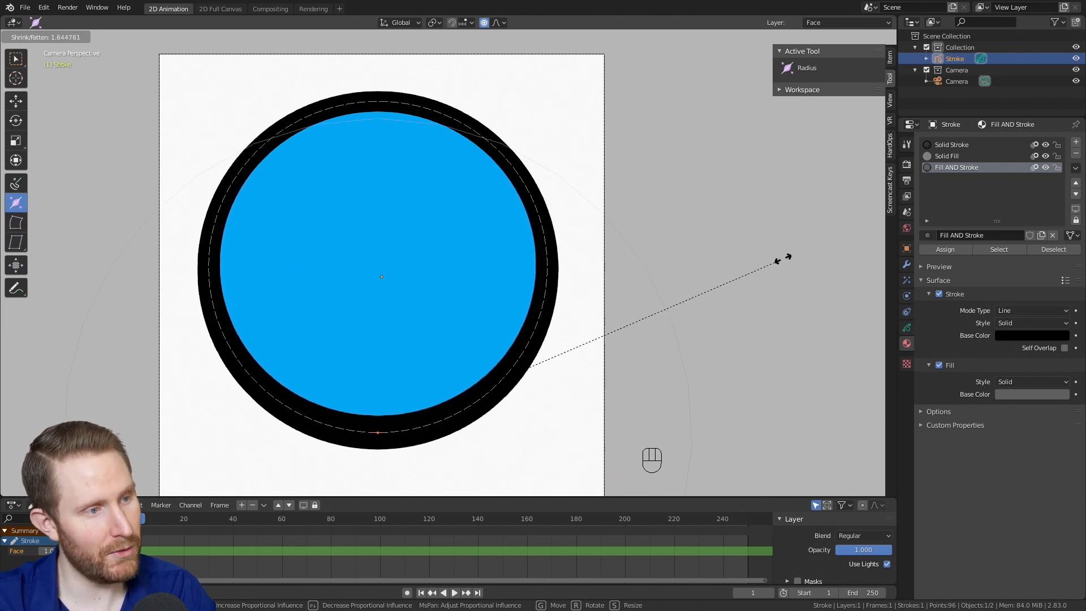
left_click(817, 245)
- Select the top point of the circle's outline and slightly thin the line around it
left_click(380, 108)
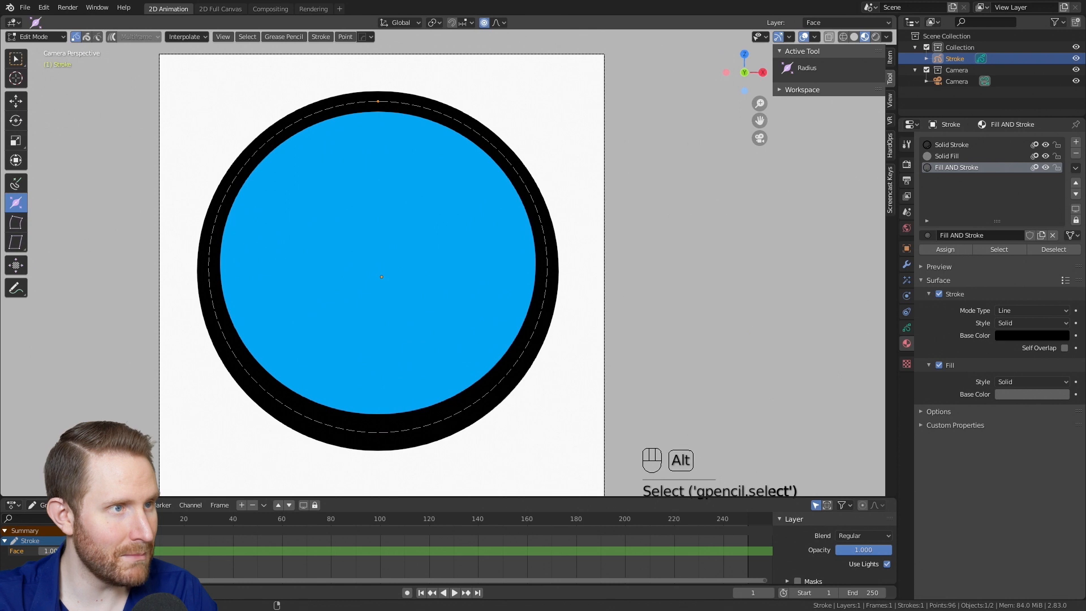
key("alt+s")
left_click(671, 398)
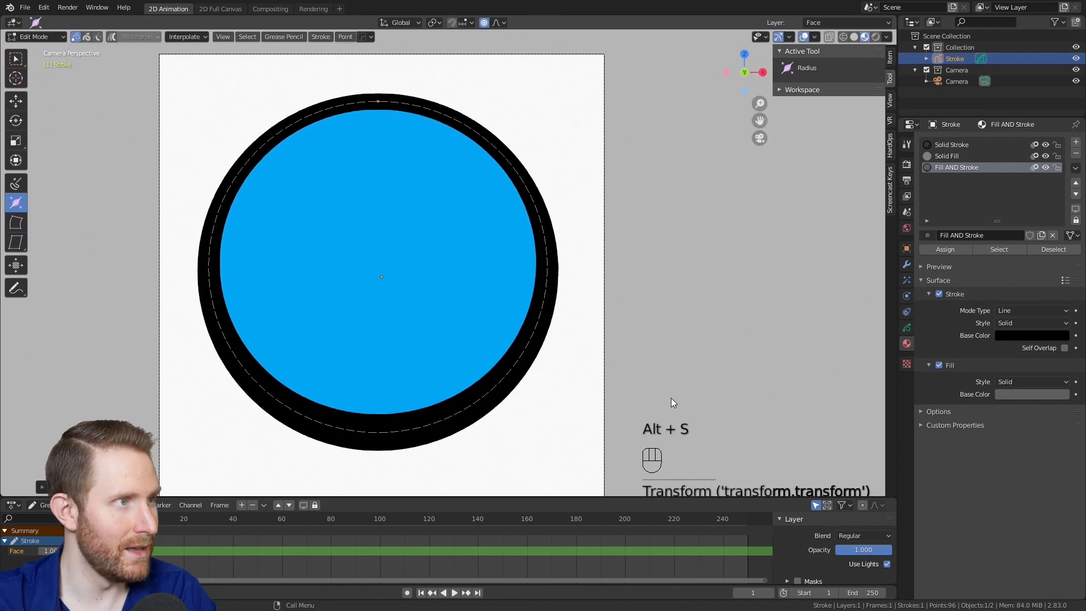
- Switch to stroke selection, scale the whole circle up to nearly fill the canvas and move it to the center
scroll(628, 281, "down", 4)
scroll(628, 280, "up", 2)
left_click(86, 37)
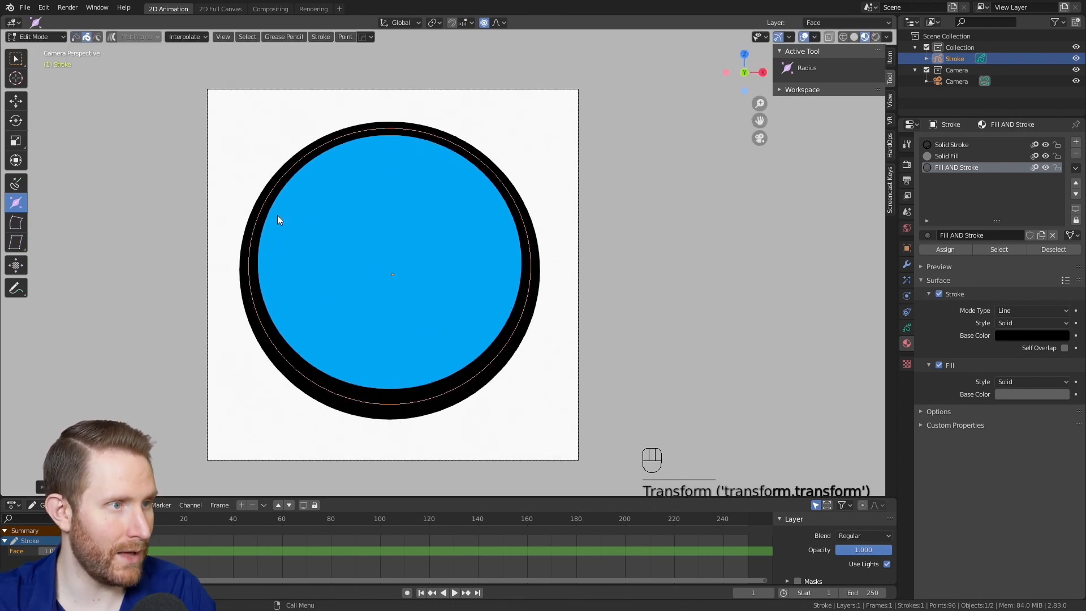
key("g")
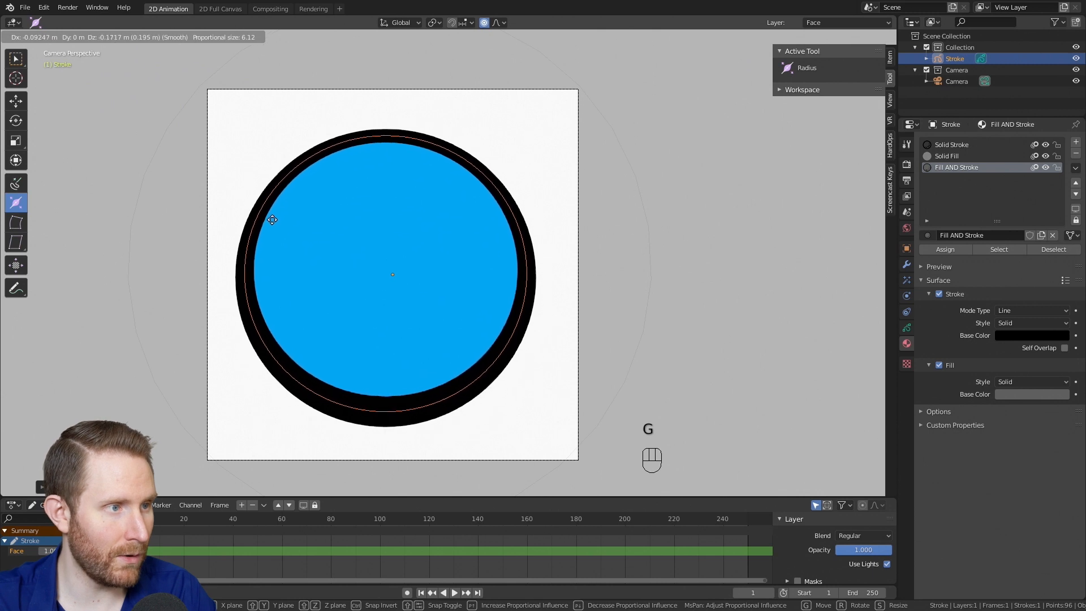
left_click(563, 320)
key("s")
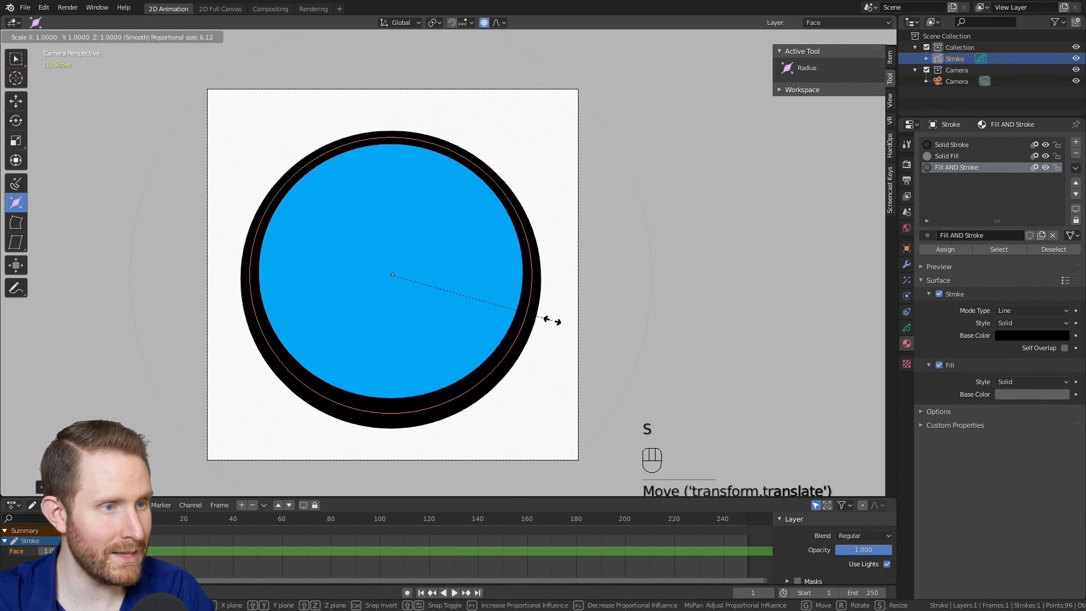
left_click(571, 336)
key("g")
left_click(576, 334)
key("s")
left_click(574, 332)
key("g")
left_click(574, 335)
key("s")
left_click(574, 333)
key("g")
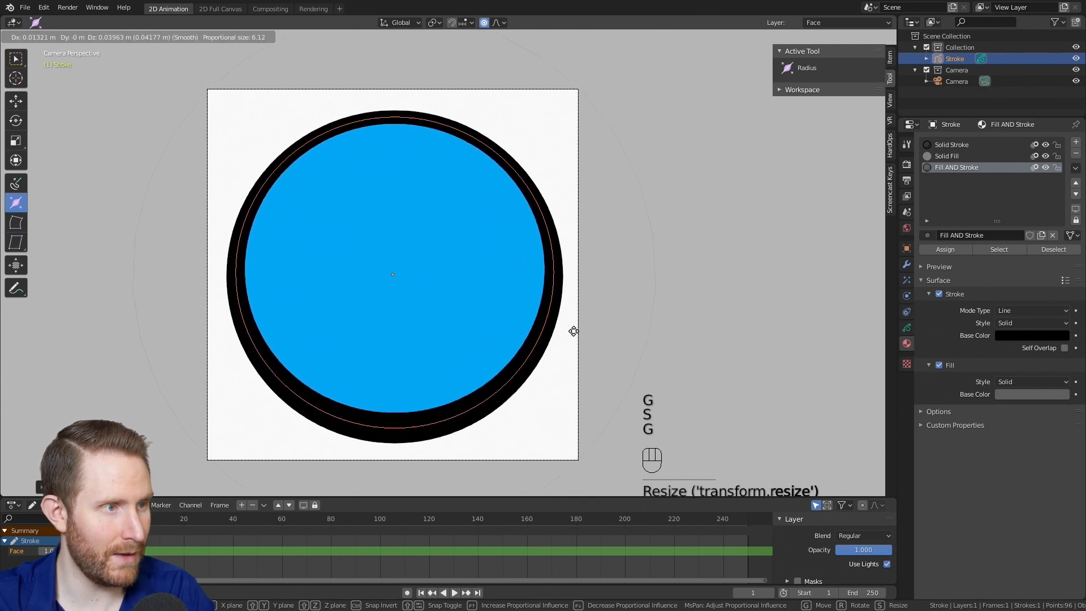
left_click(573, 332)
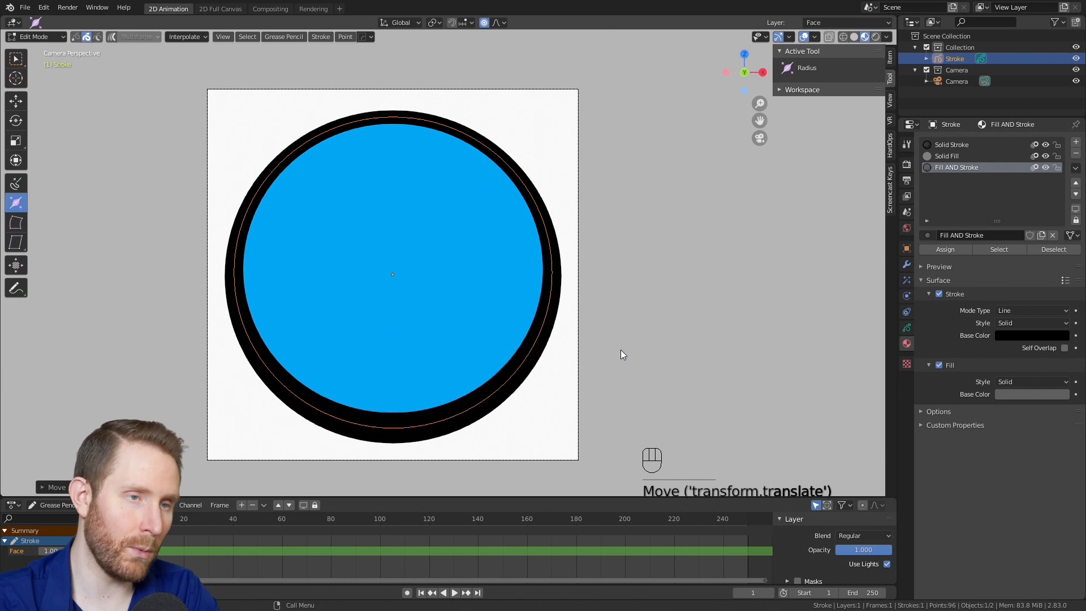
- Render the current frame to check the circle, close the render window and return to Draw Mode
key("F12")
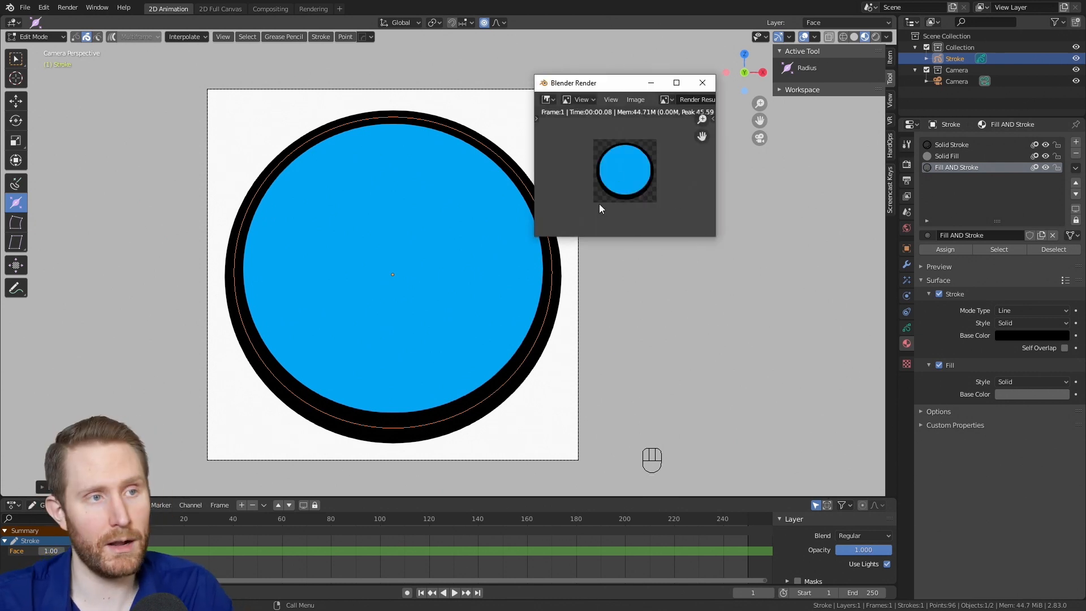
left_click(699, 87)
key("Tab")
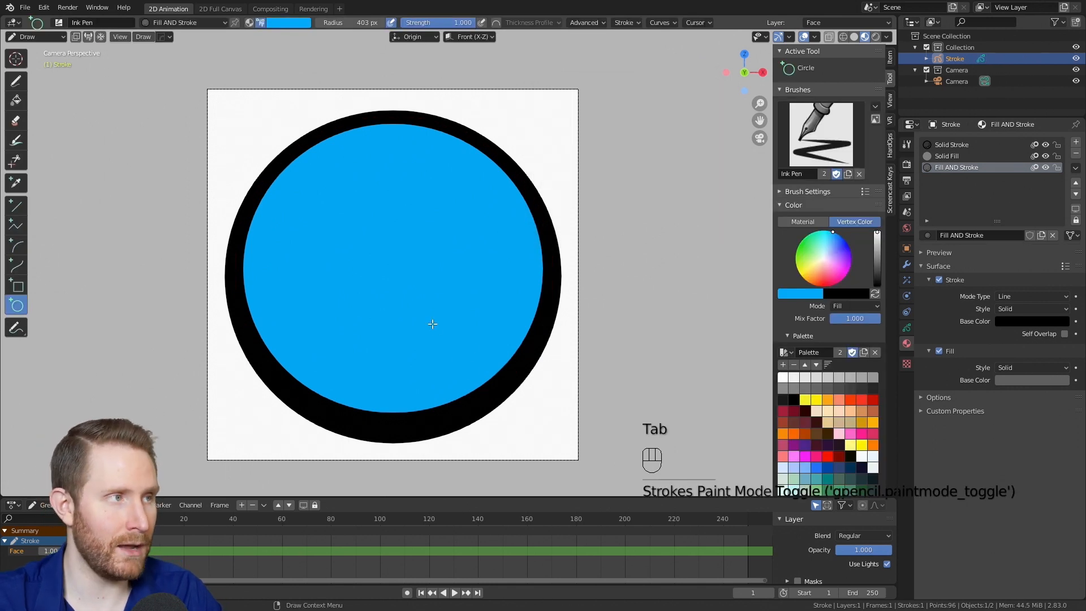
- Add a new layer above Face in the Grease Pencil object and name it Eyes
left_click(56, 36)
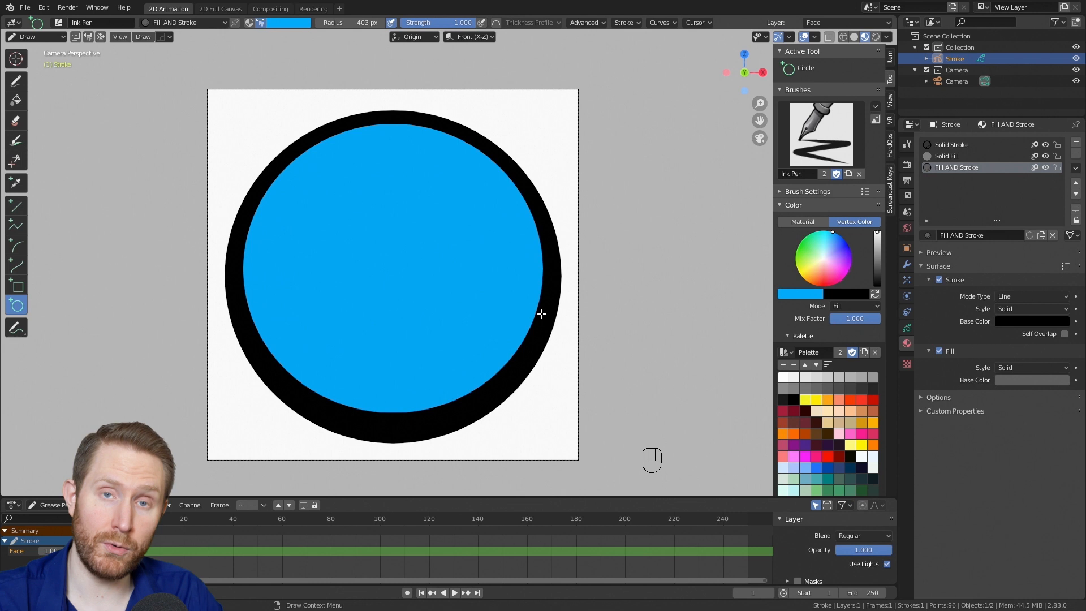
left_click(906, 327)
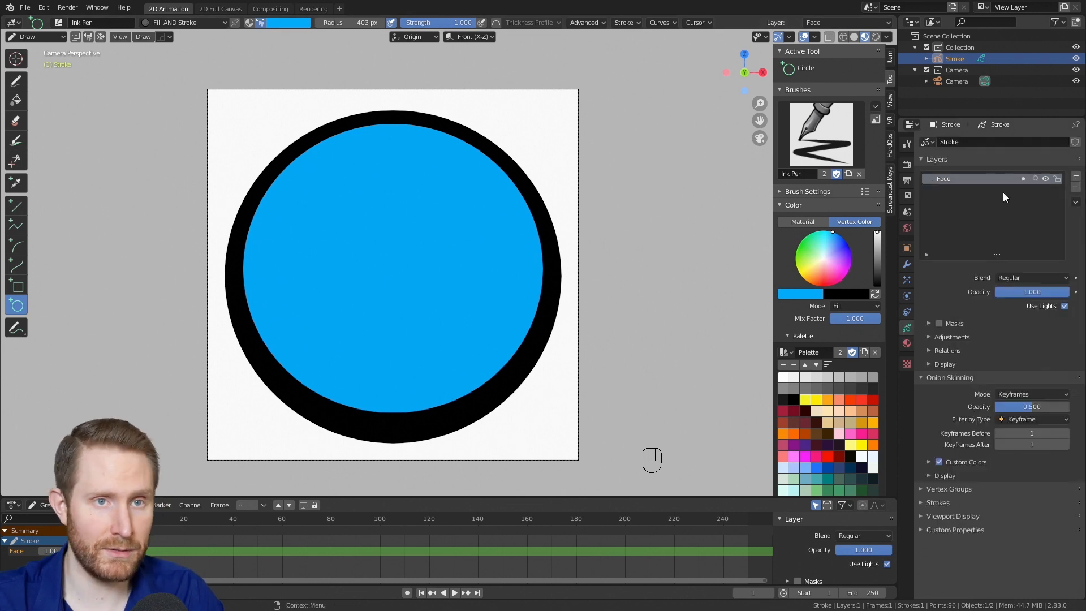
left_click(1076, 176)
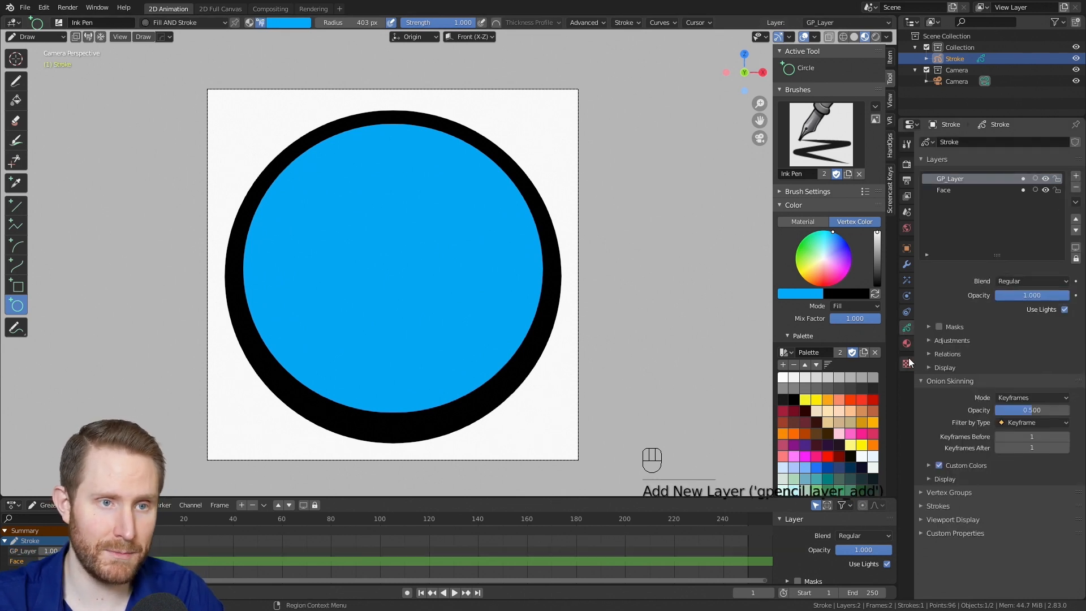
double_click(950, 179)
type("Eyes")
key("Return")
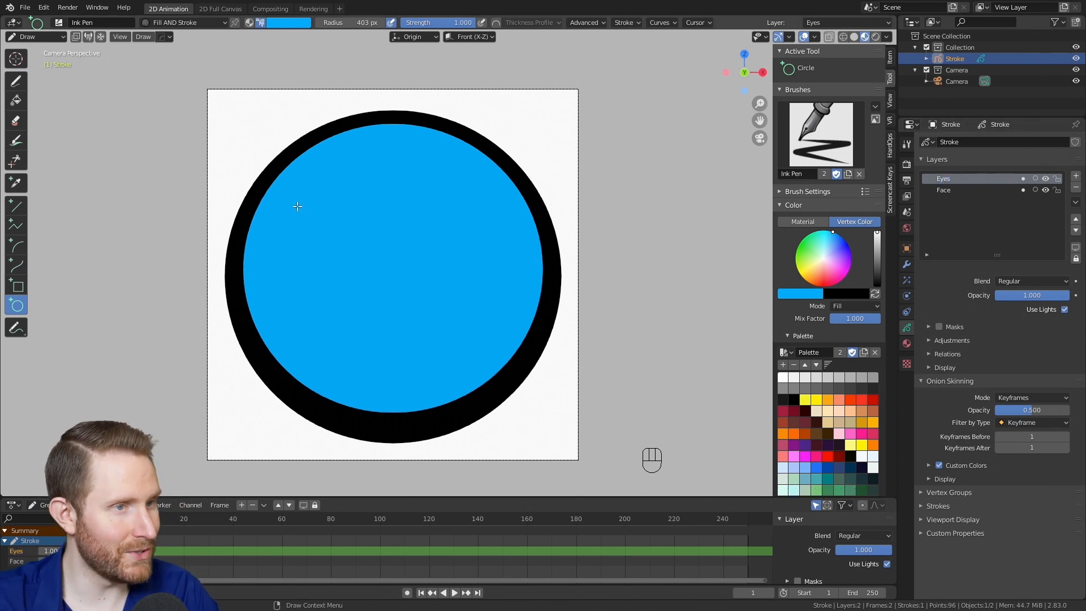
left_click_drag(297, 204, 405, 324)
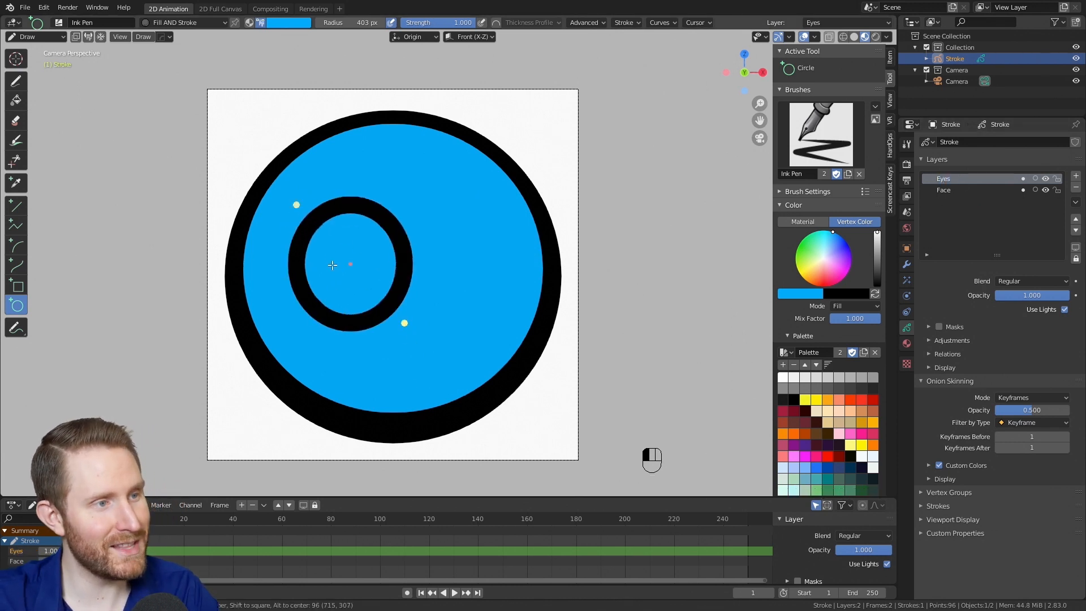
key("Escape")
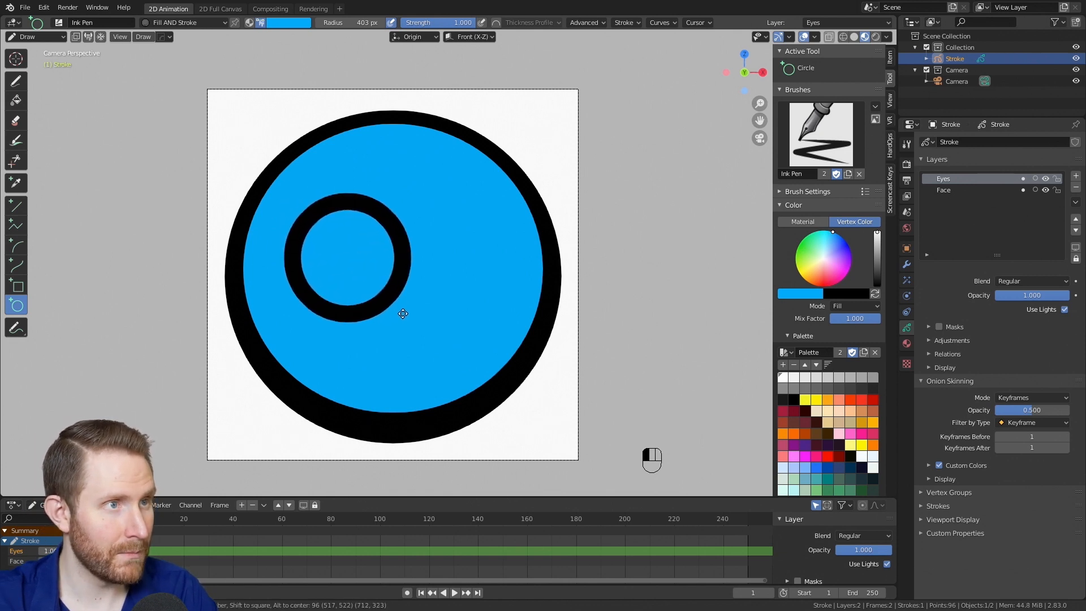
key("Escape")
- Draw a white-filled circle with a 189 px stroke radius in the upper left of the face as the first eye
left_click(783, 378)
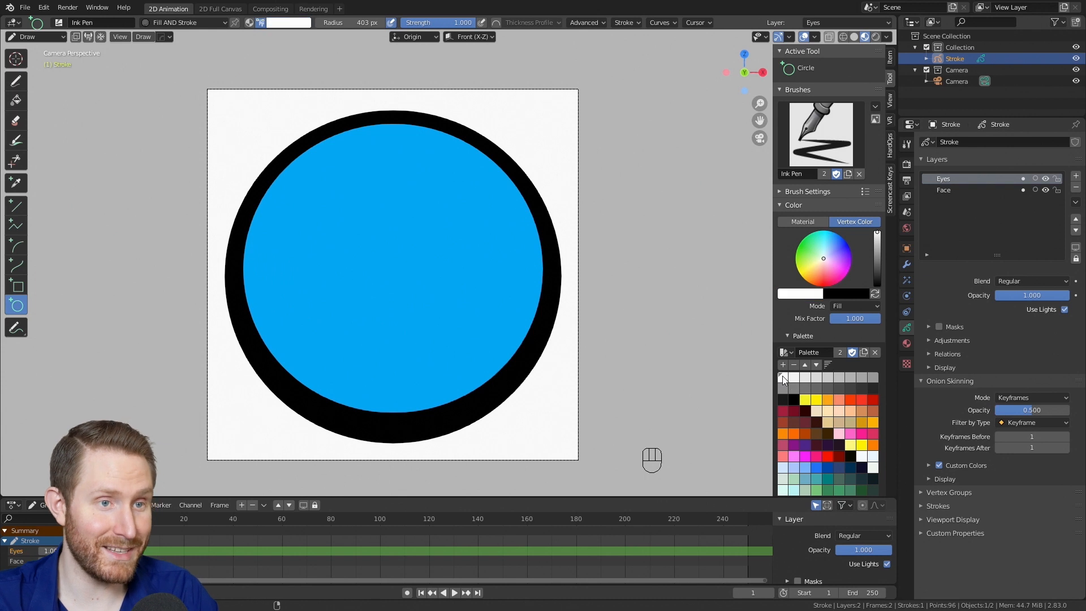
left_click_drag(290, 191, 359, 257)
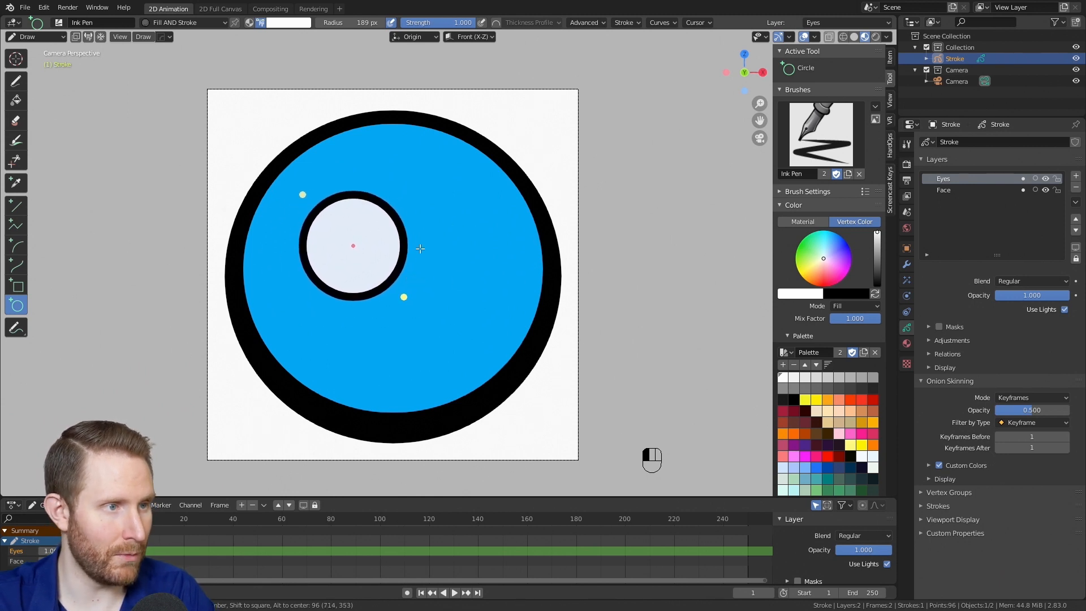
mouse_move(412, 249)
left_mouse_down()
mouse_move(349, 250)
mouse_move(416, 253)
left_mouse_up()
left_click(458, 212)
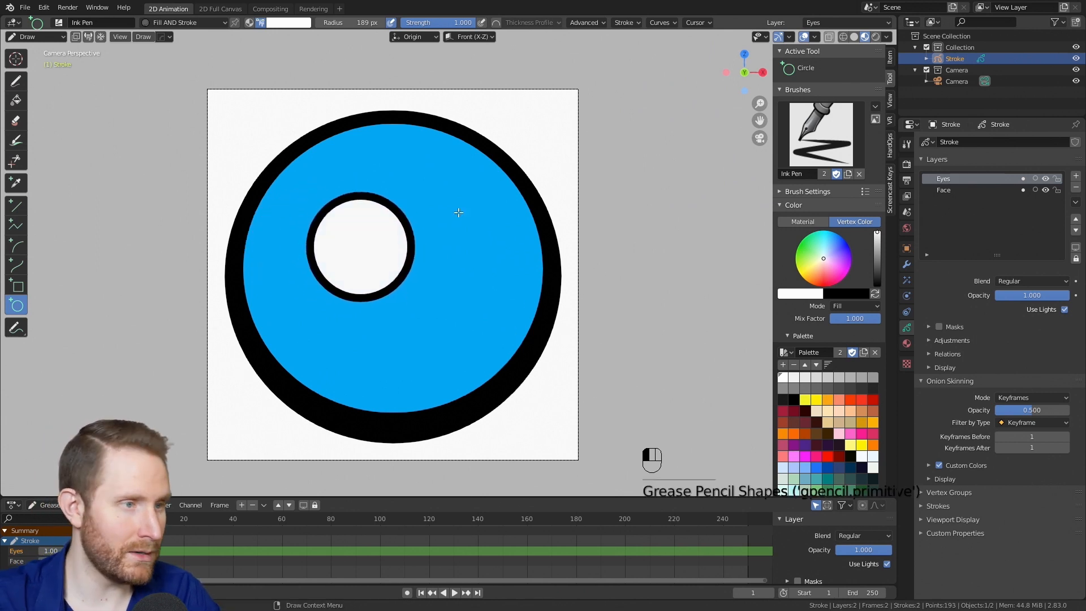
- Toggle the visibility of the Eyes and Face layers off and on to check what each layer contains
left_click(1045, 178)
left_click(1045, 177)
left_click(1045, 178)
left_click(1044, 177)
left_click(1045, 189)
left_click(1045, 190)
left_click(1045, 179)
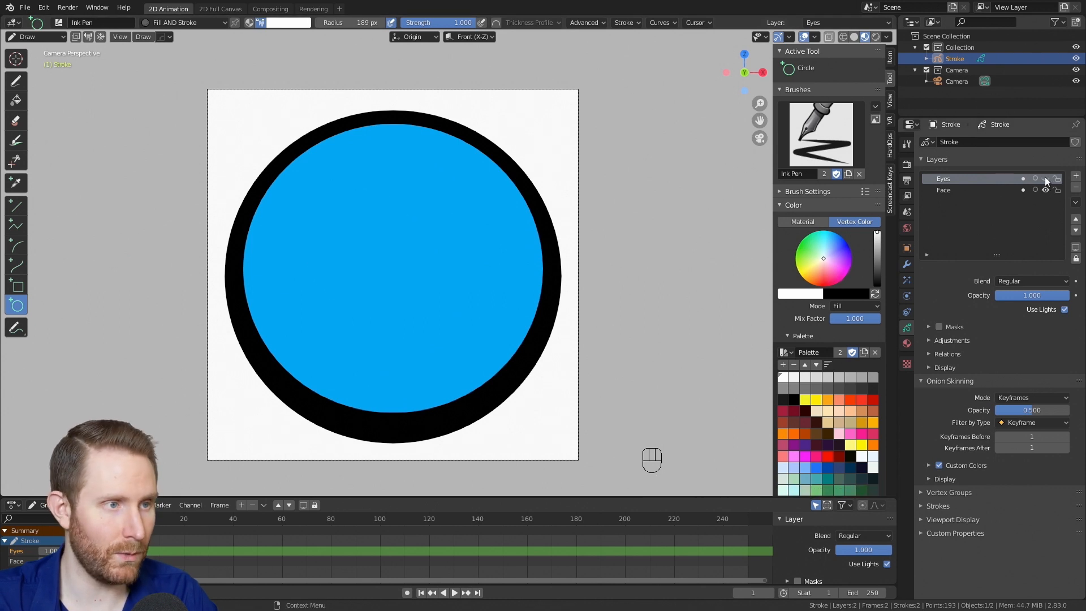
left_click(1045, 177)
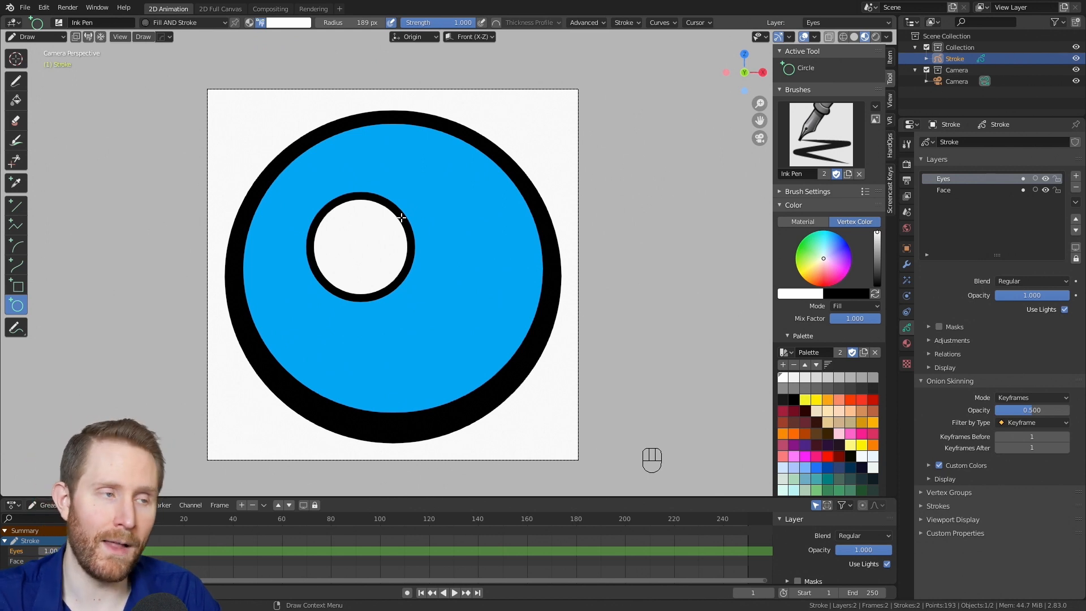
- In Edit Mode with point selection, select a point on the right of the eye's outline and try moving it with proportional editing
scroll(361, 253, "up", 2)
scroll(359, 249, "down", 1)
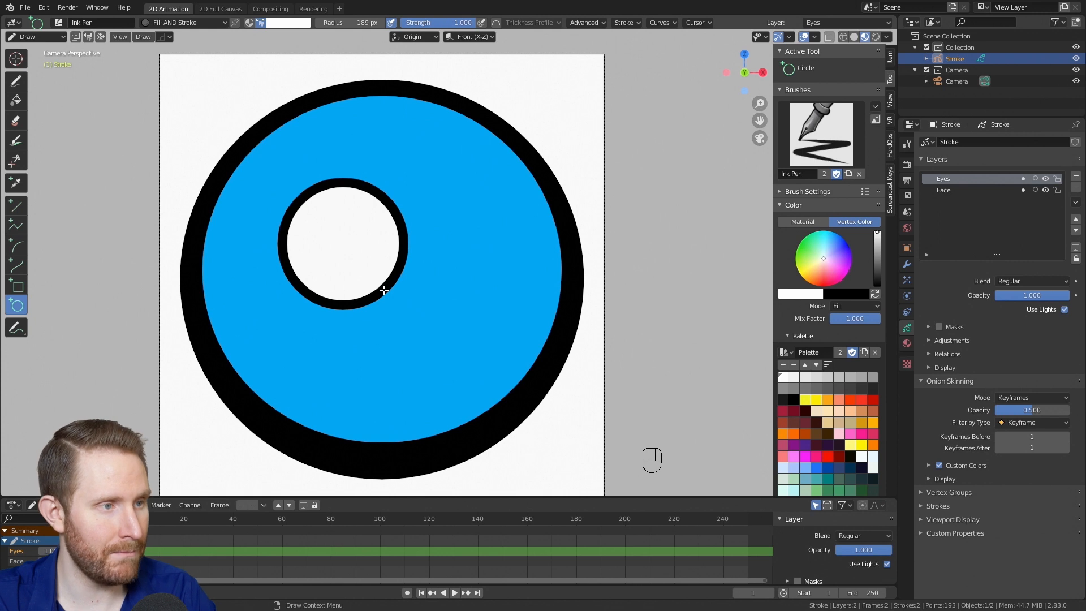
key("Tab")
left_click(75, 36)
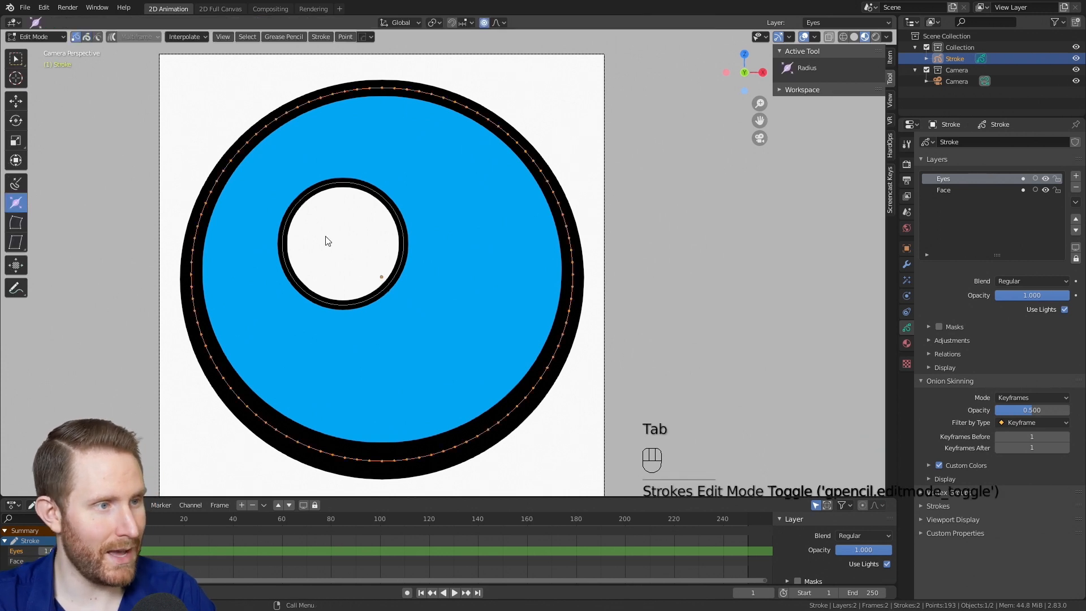
left_click(402, 237)
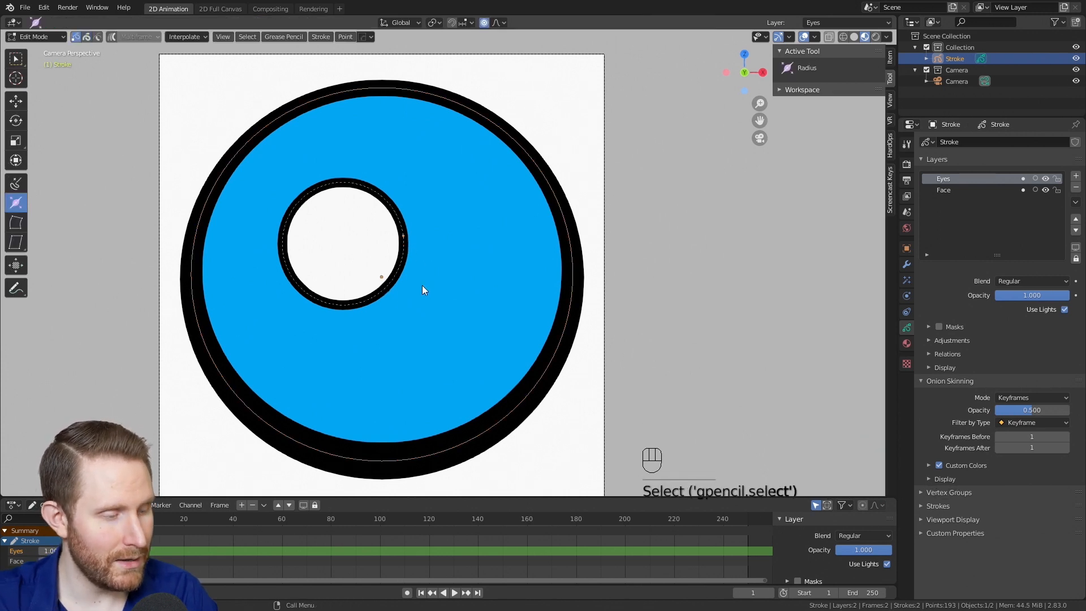
key("g")
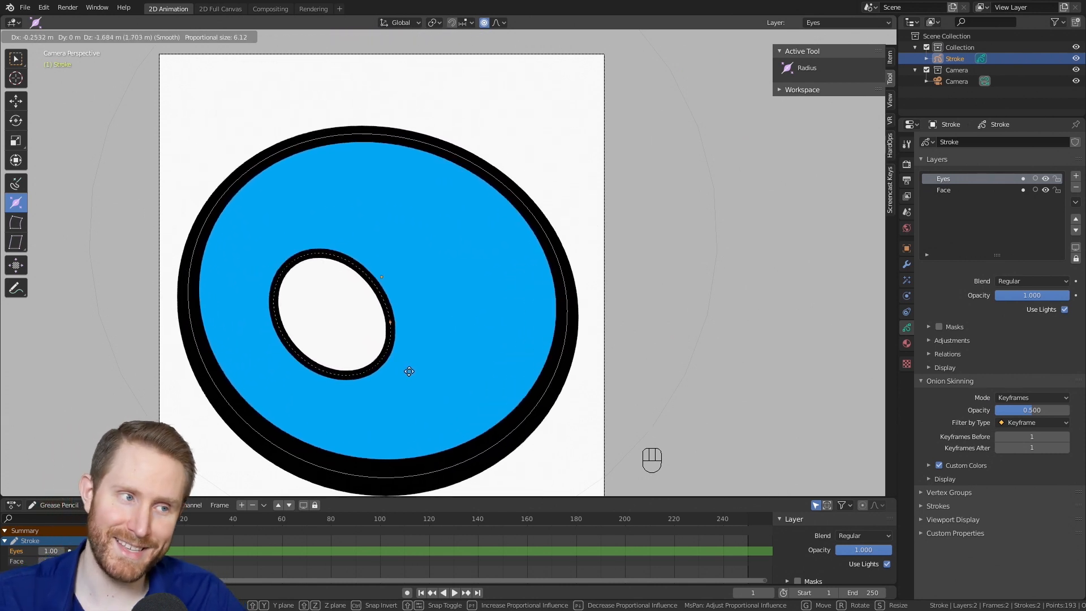
key("Escape")
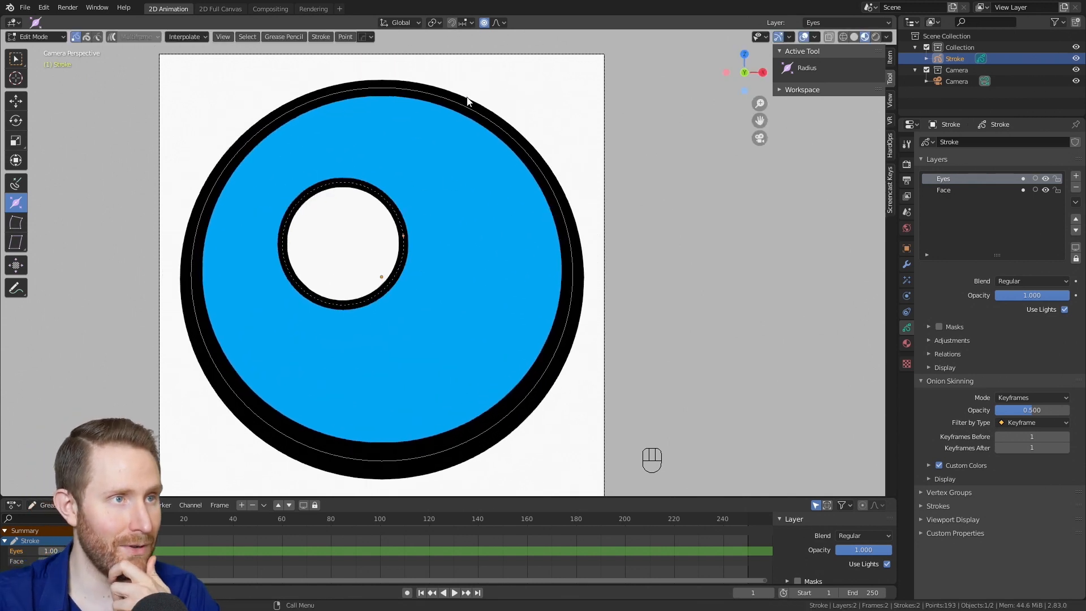
- Restrict proportional editing to connected points only and move the selected eye point toward the left side of the face
left_click(499, 23)
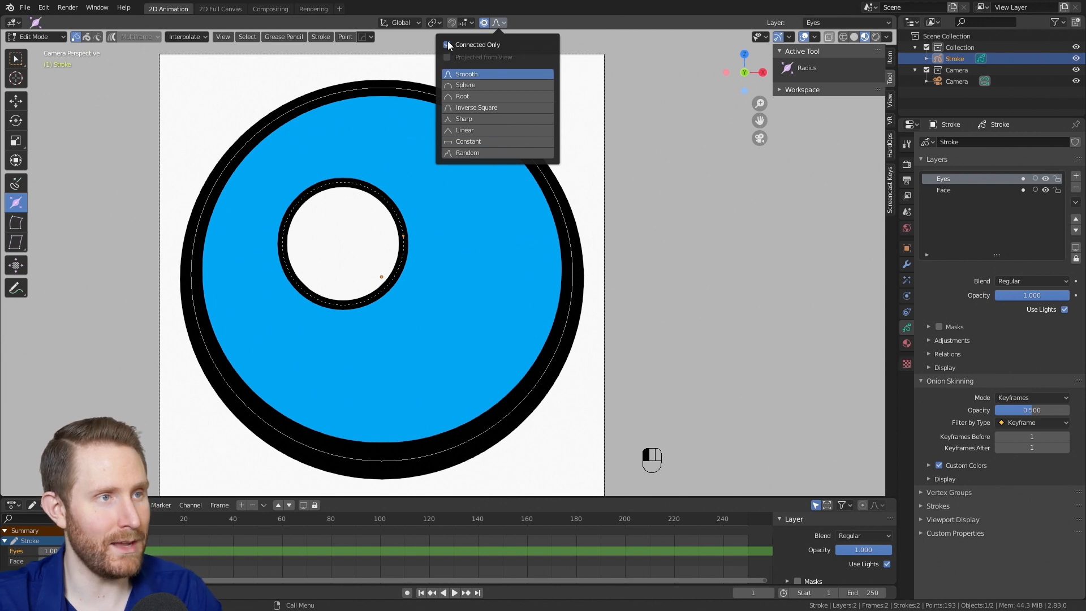
key("g")
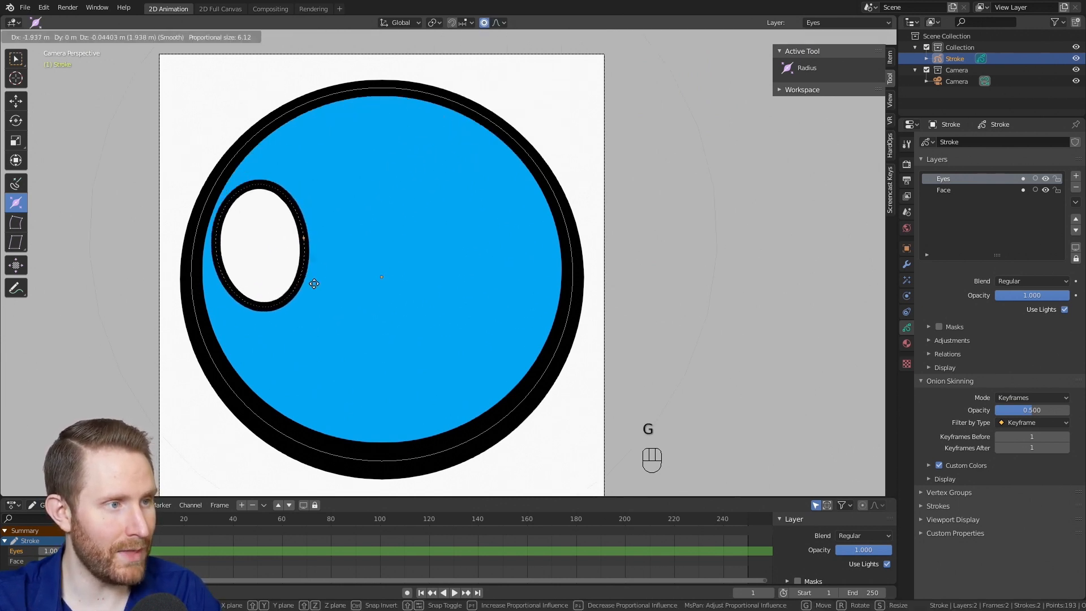
- Try moving a point of the eye circle with the proportional editing size reduced to 2.14
scroll(333, 356, "up", 6)
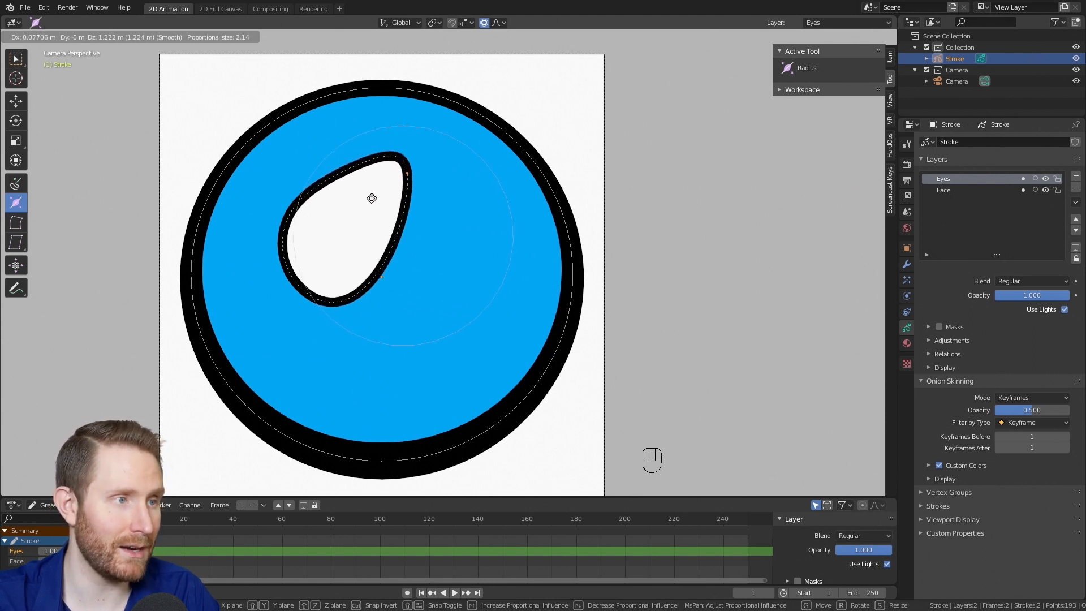
right_click(494, 240)
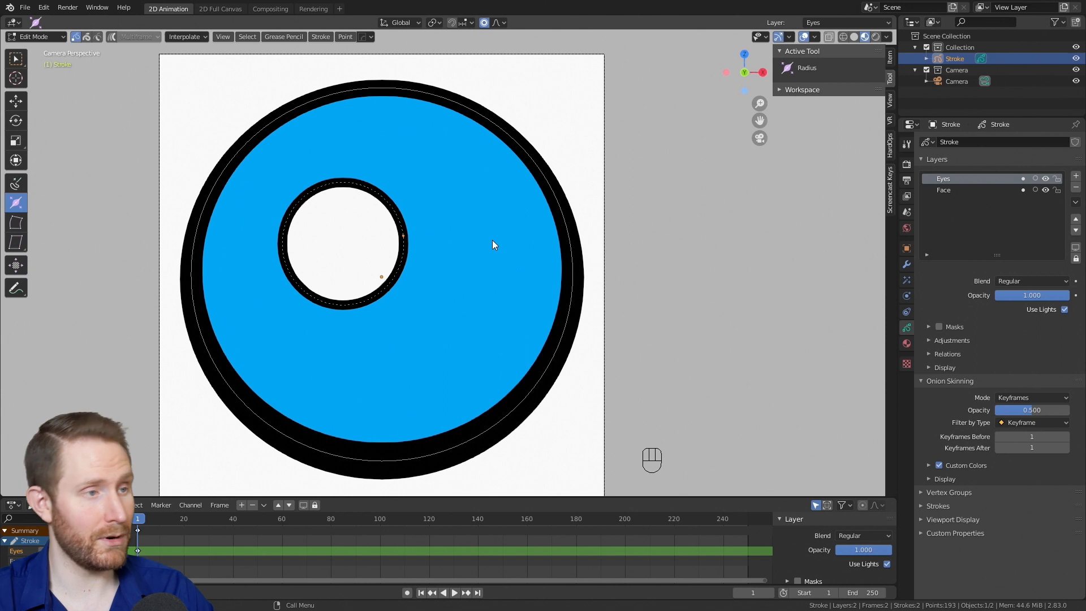
- Duplicate the whole eye circle stroke in place and scale the copy to about a third to form the pupil
left_click(89, 36)
left_click(403, 241)
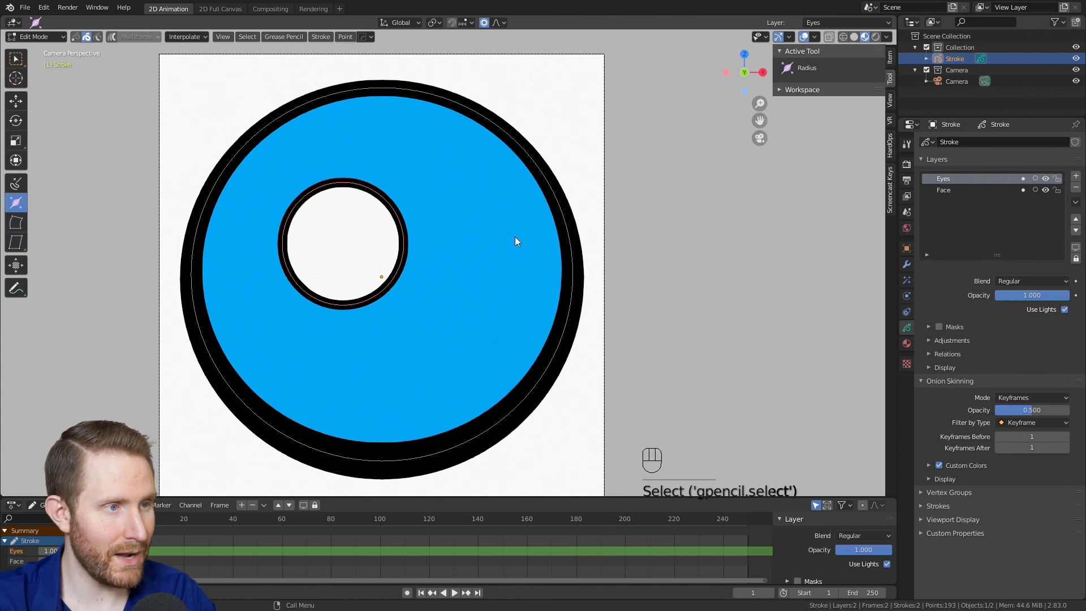
key("shift+d")
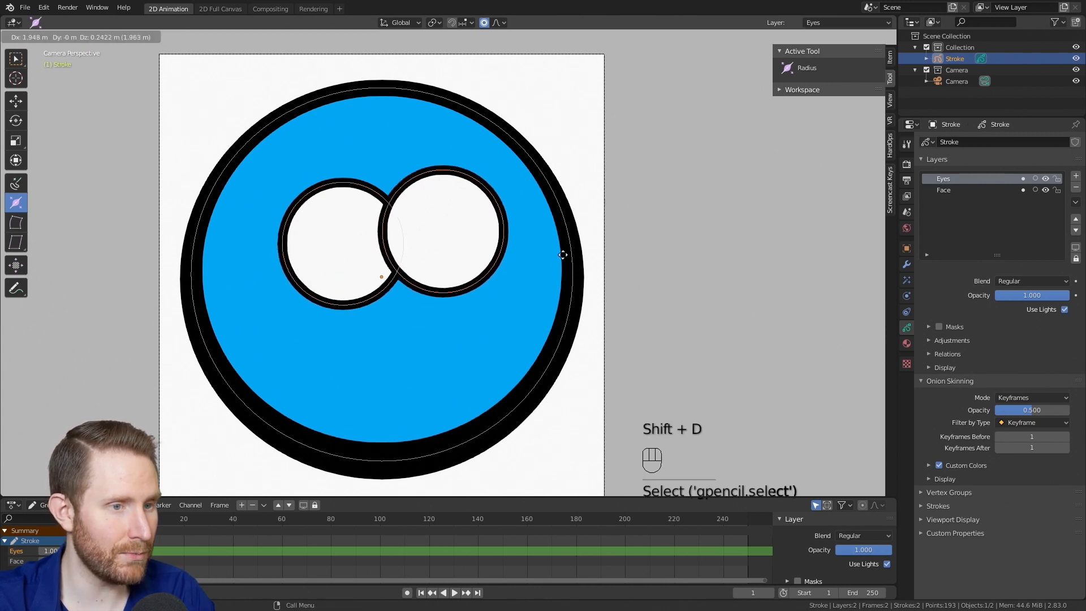
right_click(511, 199)
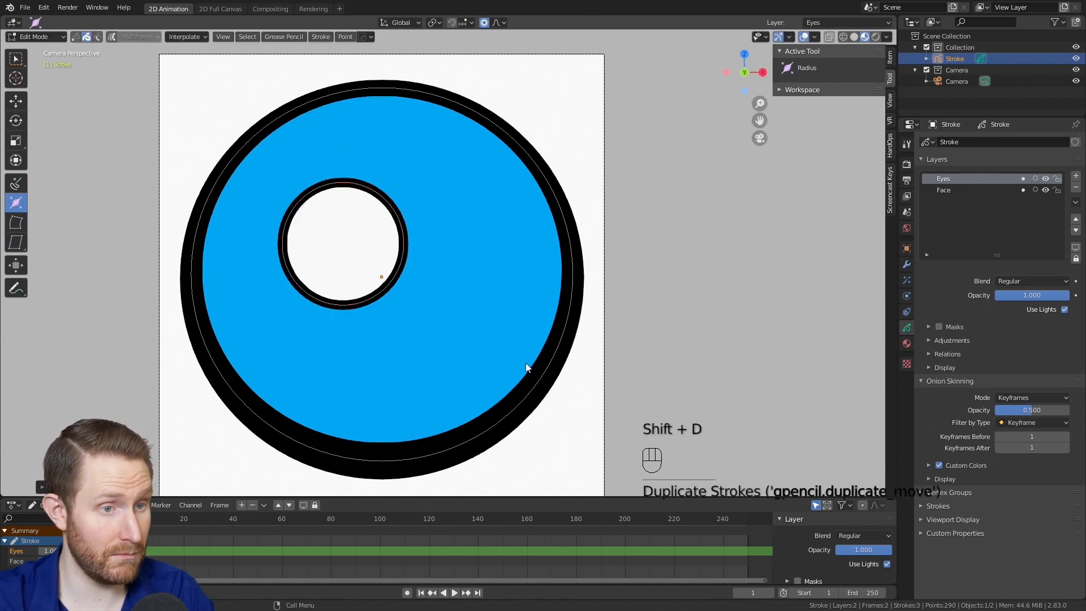
key("s")
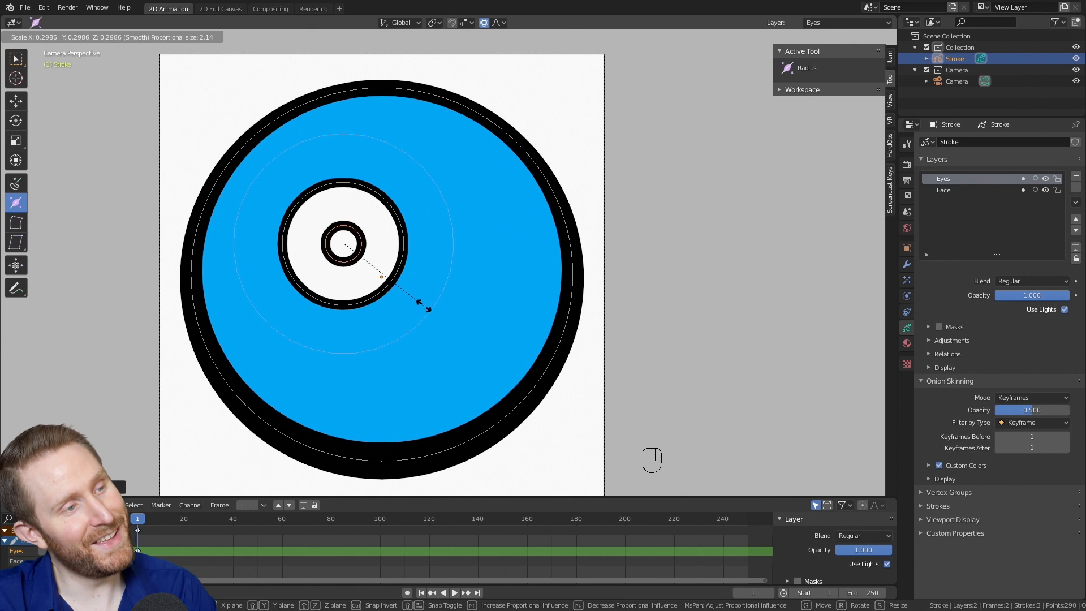
left_click(431, 334)
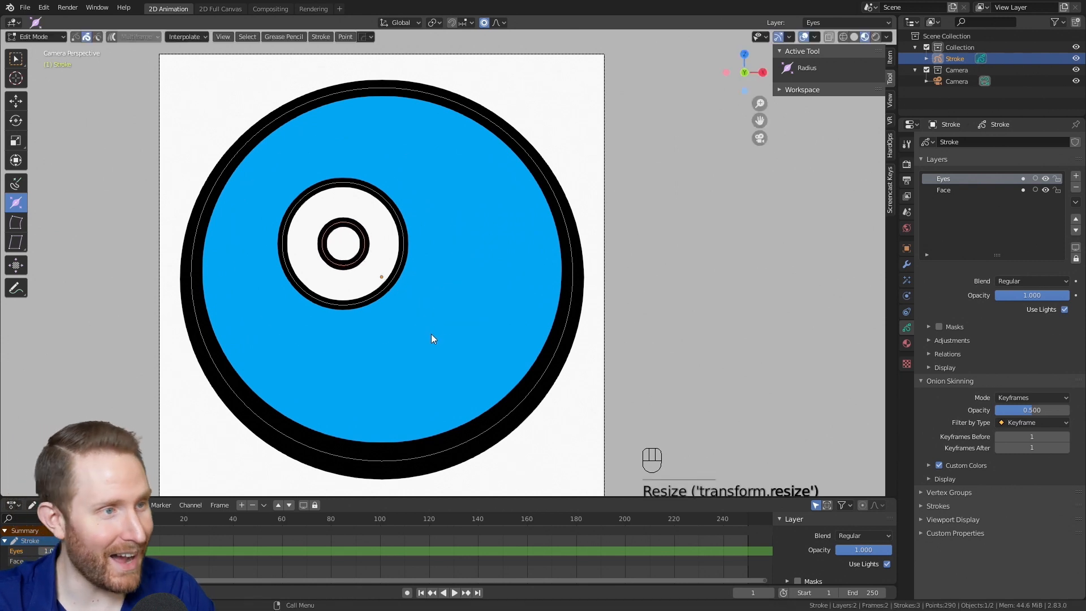
- Move the pupil about 0.35 m right and 0.2 m up inside the white of the eye
key("g")
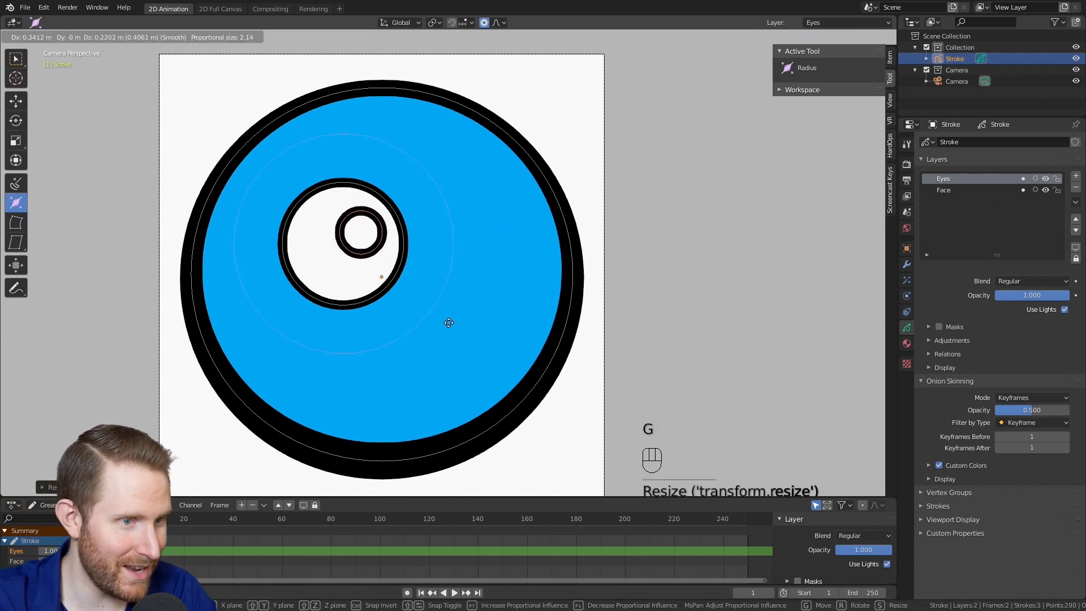
right_click(447, 321)
key("g")
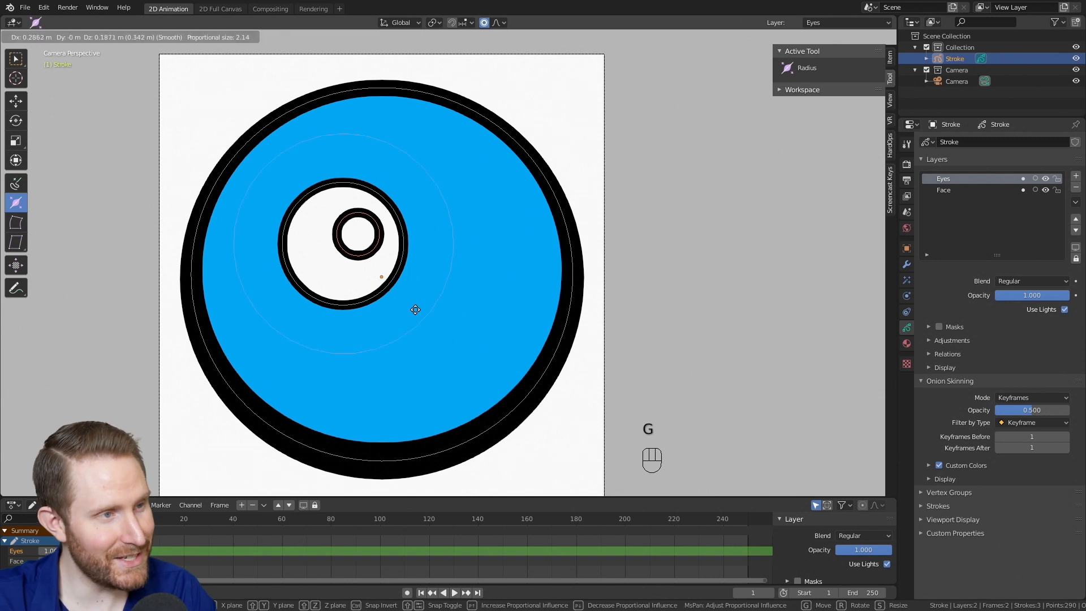
left_click(428, 307)
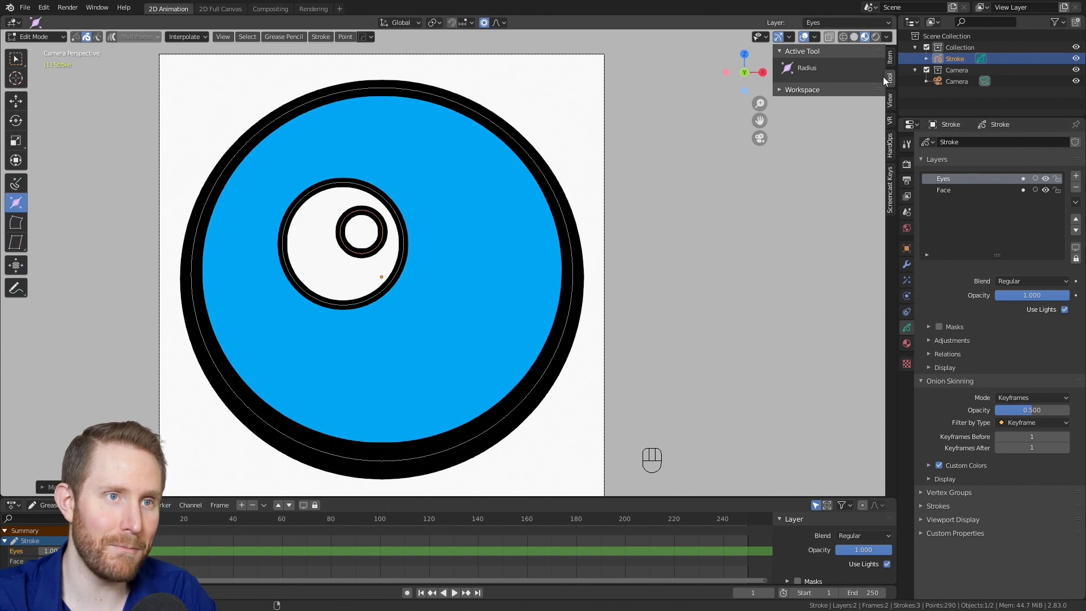
- Switch the Grease Pencil object to Draw mode and activate the Tint tool for the pupil
key("Tab")
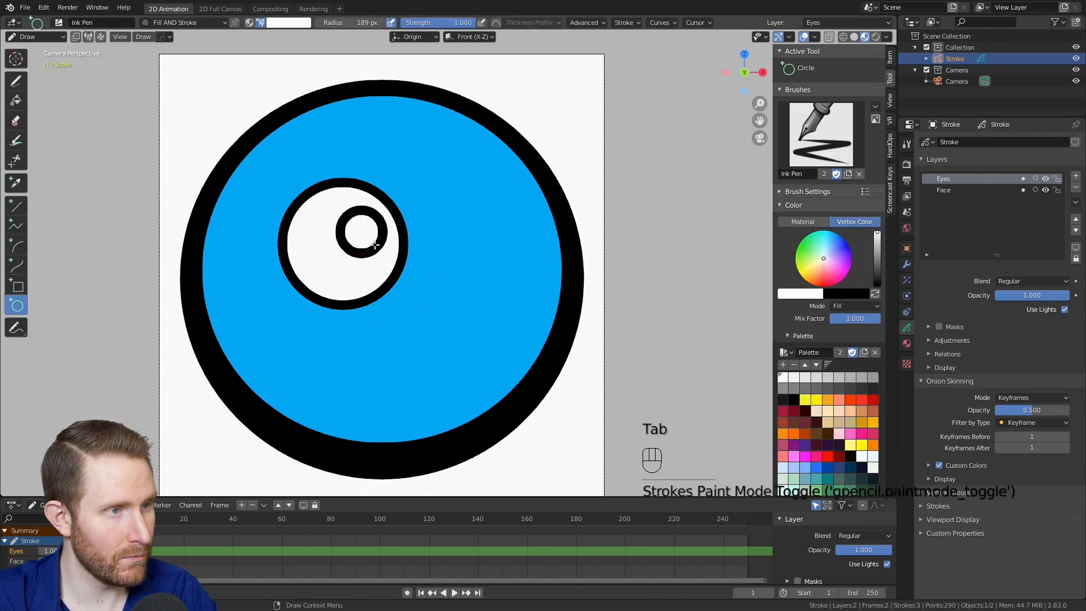
scroll(372, 245, "up", 3)
scroll(228, 281, "down", 3)
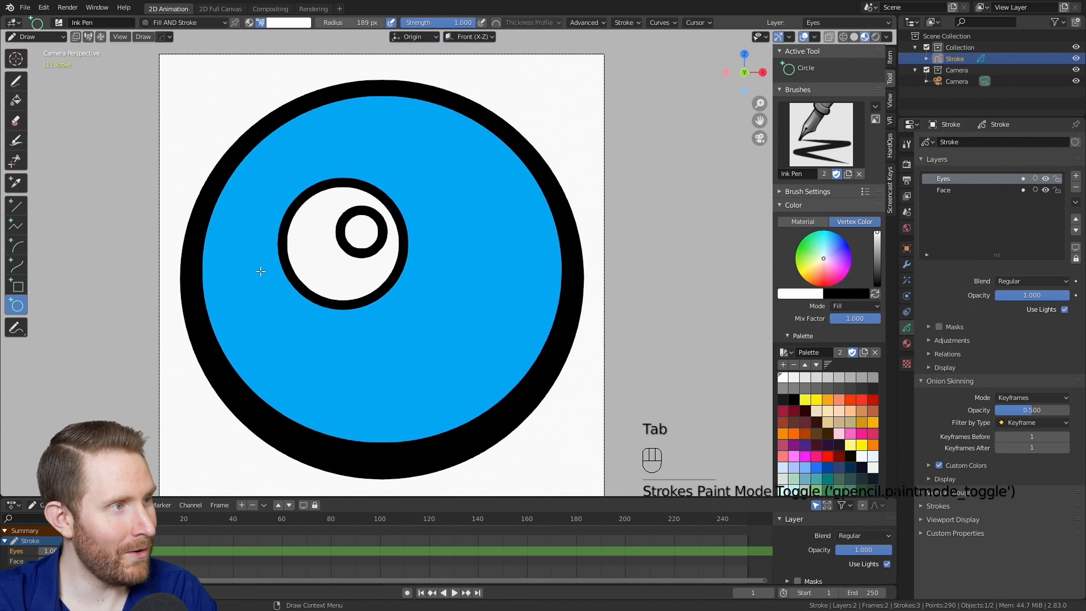
scroll(280, 298, "up", 2)
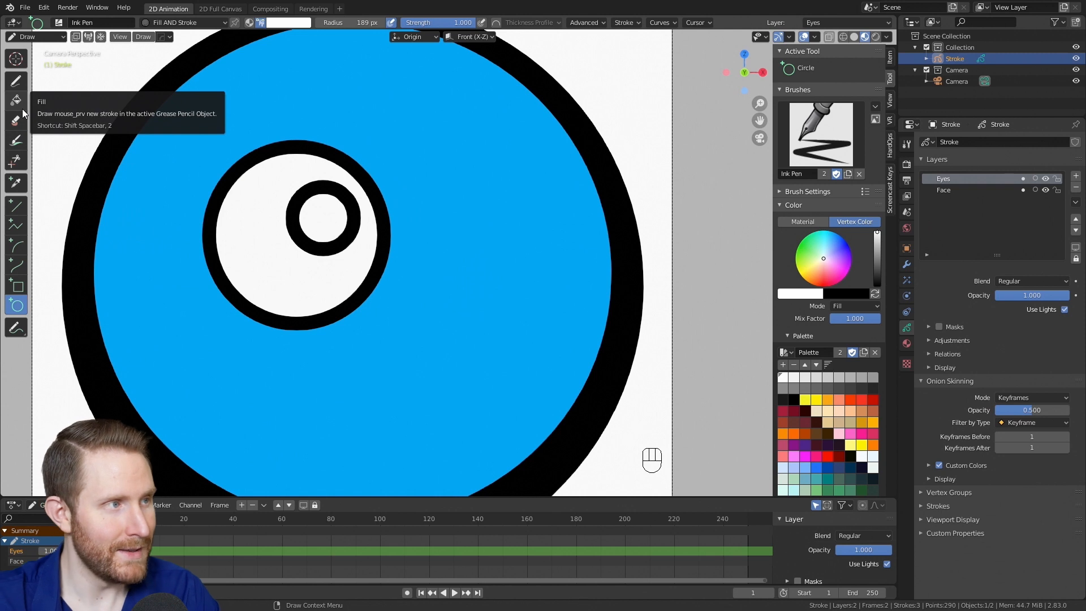
left_click(15, 143)
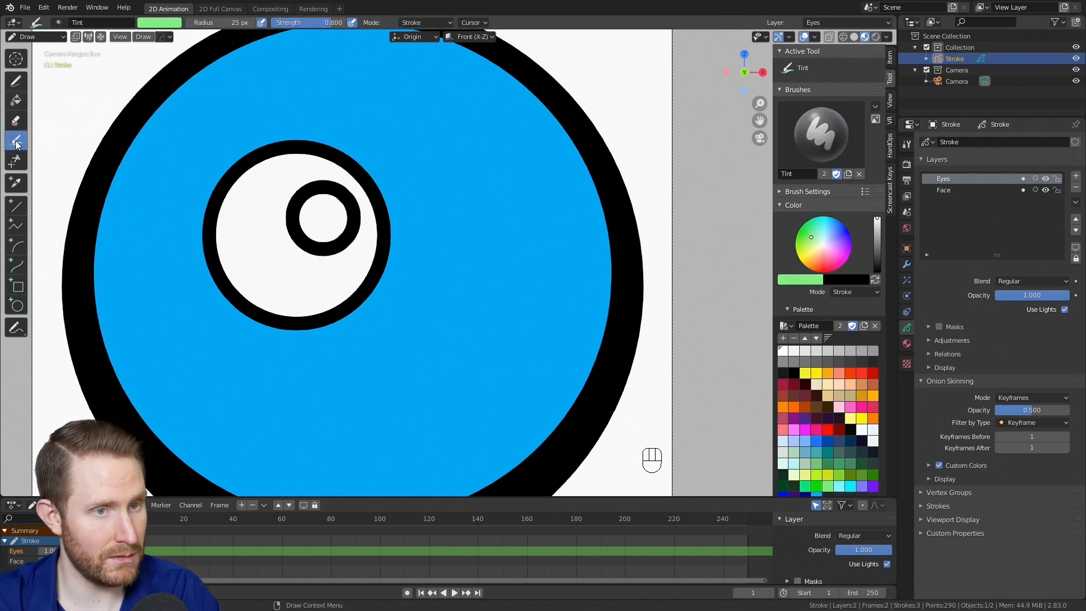
- Undo a green test tint on the pupil outline and set the Tint brush to Fill mode with strength 1.000
mouse_move(294, 206)
left_mouse_down()
mouse_move(290, 226)
mouse_move(329, 250)
mouse_move(349, 238)
mouse_move(328, 212)
left_mouse_up()
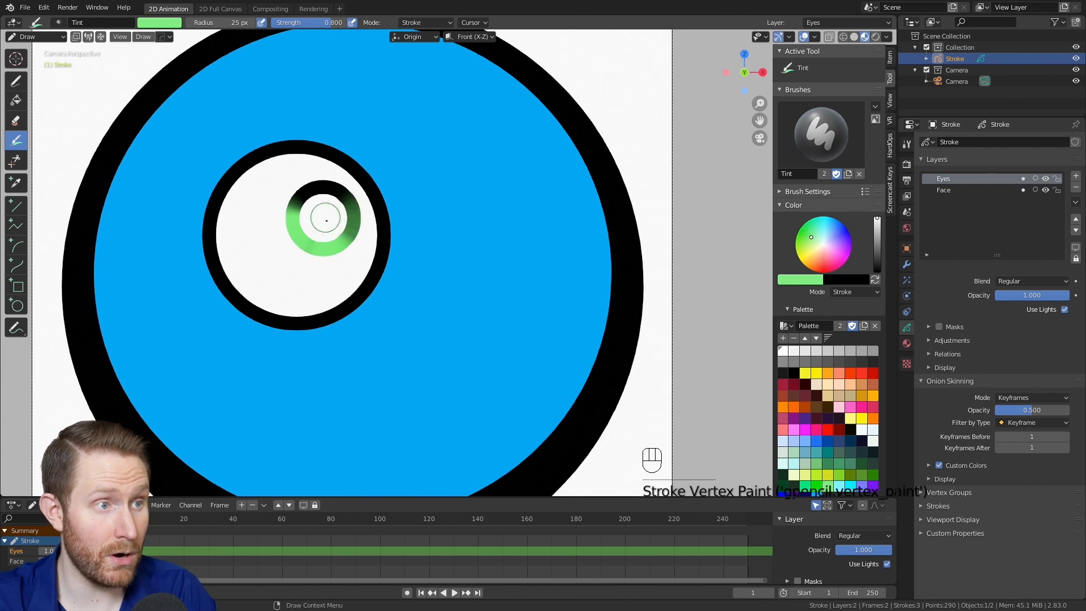
key("ctrl+z")
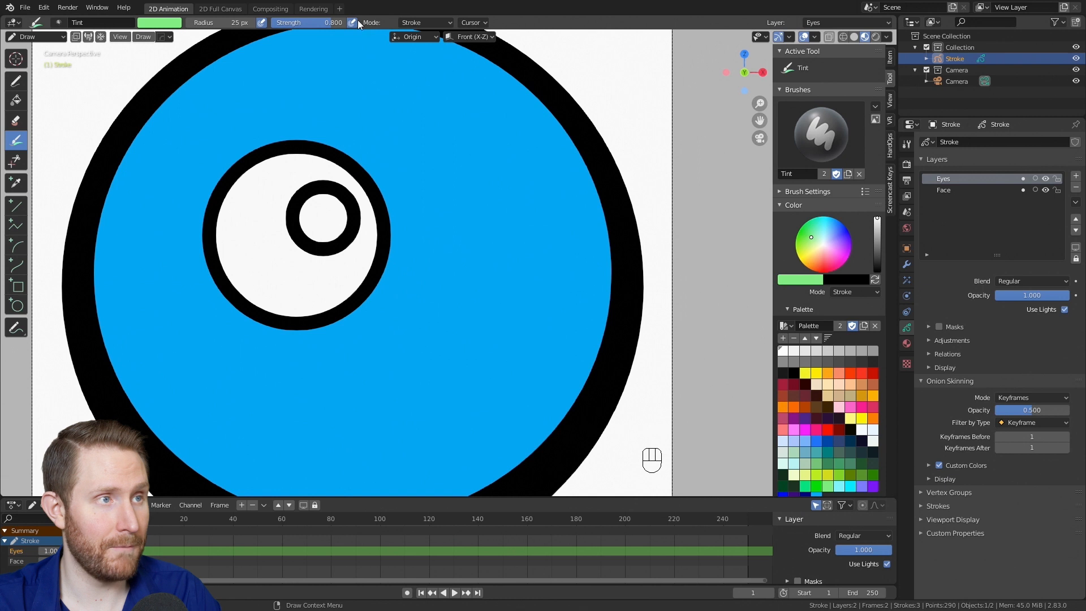
left_click(418, 22)
left_click(418, 48)
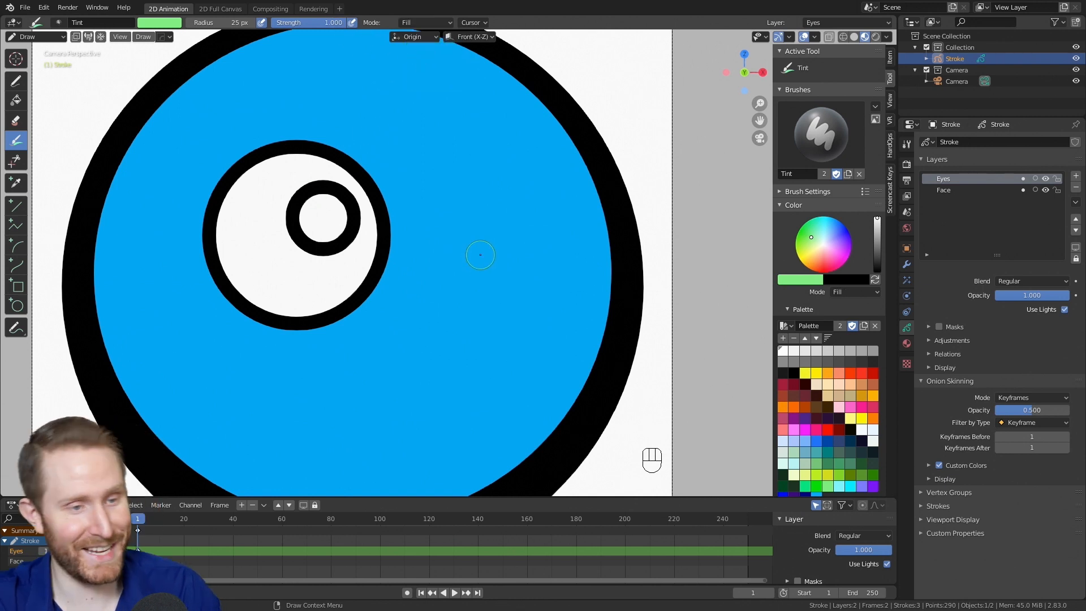
- Pick a medium blue from the palette and tint the pupil's fill with it
scroll(843, 430, "down", 2)
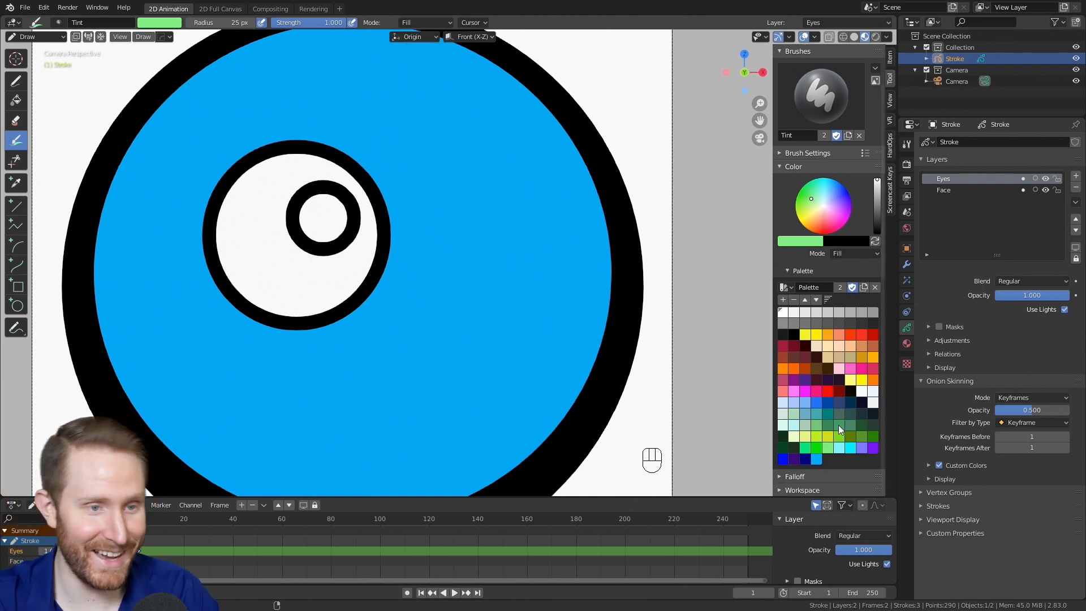
left_click(816, 402)
mouse_move(307, 218)
left_mouse_down()
mouse_move(329, 201)
mouse_move(292, 232)
mouse_move(340, 226)
mouse_move(316, 187)
mouse_move(302, 242)
mouse_move(347, 219)
mouse_move(307, 194)
mouse_move(325, 251)
mouse_move(324, 188)
mouse_move(326, 224)
left_mouse_up()
scroll(412, 315, "down", 4)
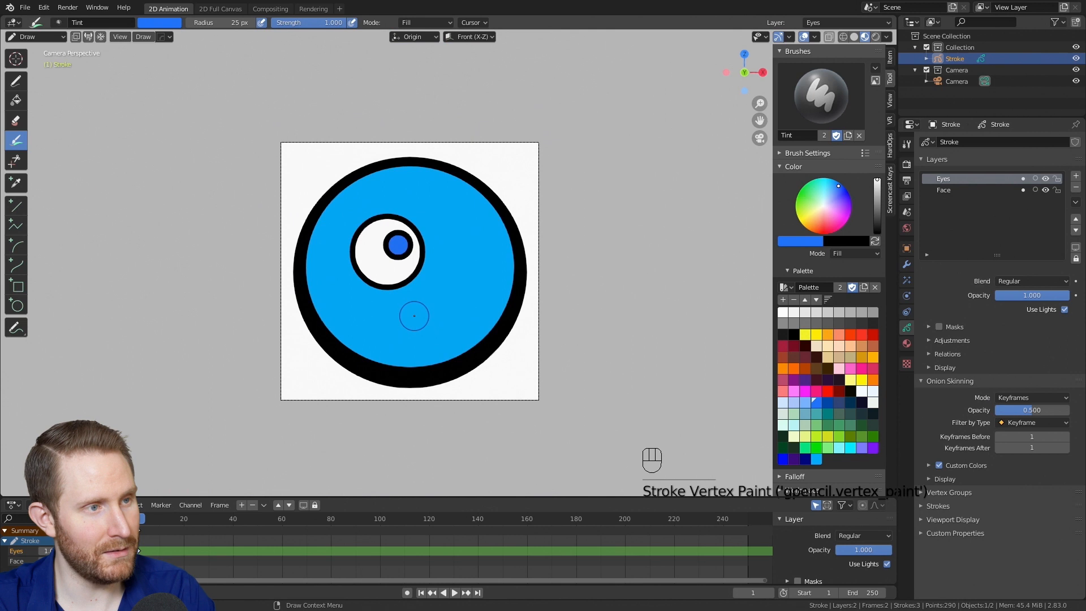
- Try tinting the white fill of the eye with the blue Tint brush at several spots, undoing each attempt
scroll(409, 336, "up", 8)
mouse_move(407, 296)
left_mouse_down()
mouse_move(376, 308)
mouse_move(382, 317)
mouse_move(337, 304)
mouse_move(281, 227)
mouse_move(387, 135)
mouse_move(466, 267)
mouse_move(460, 220)
mouse_move(272, 170)
mouse_move(356, 313)
mouse_move(318, 287)
mouse_move(382, 137)
mouse_move(396, 323)
left_mouse_up()
key("ctrl+z")
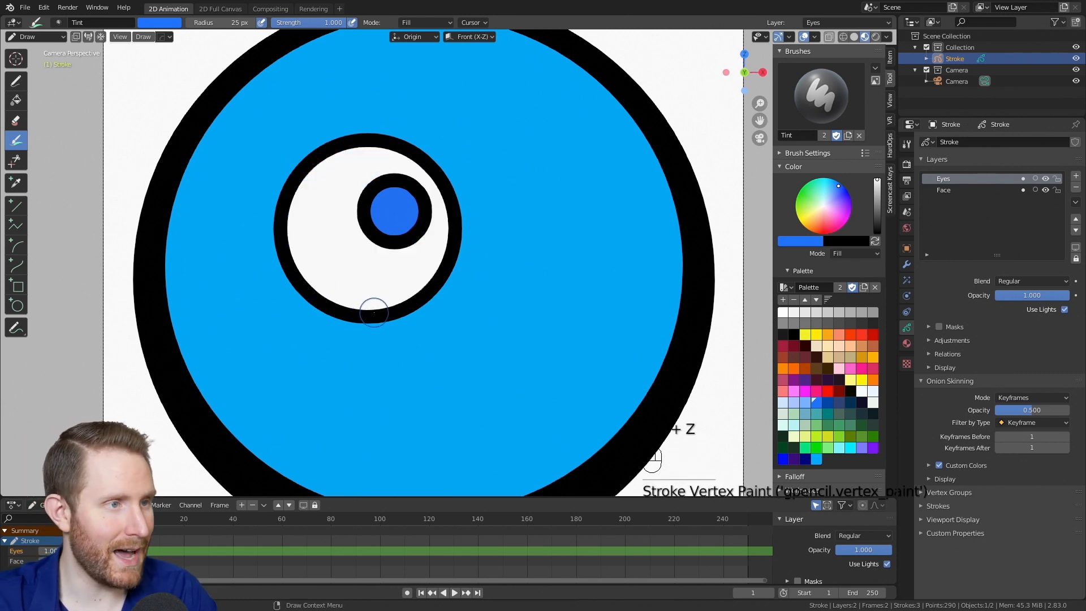
scroll(366, 317, "down", 3)
scroll(308, 295, "up", 4)
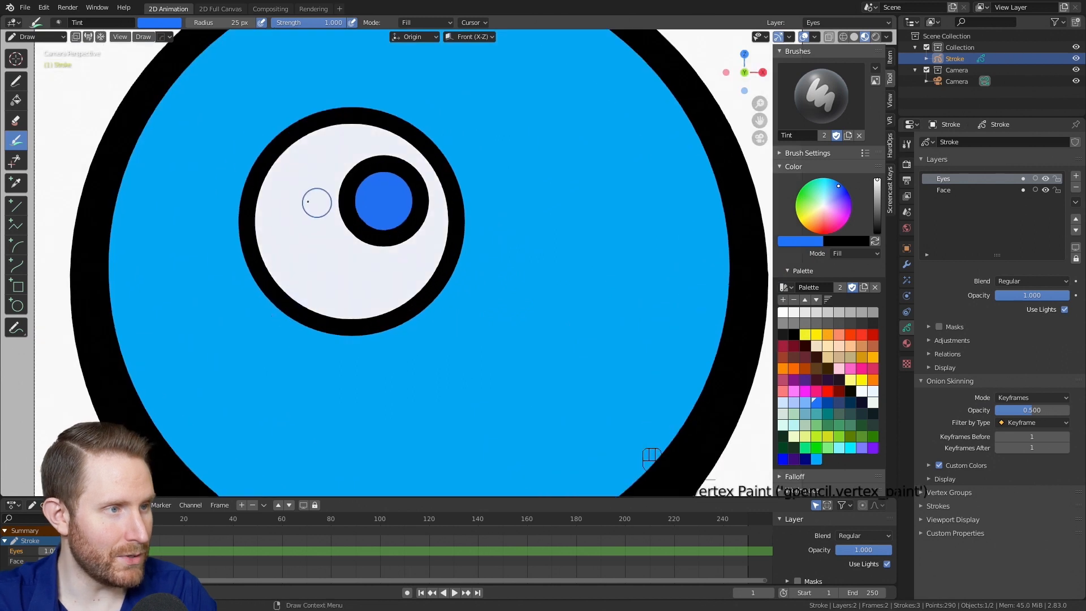
left_click_drag(306, 223, 388, 340)
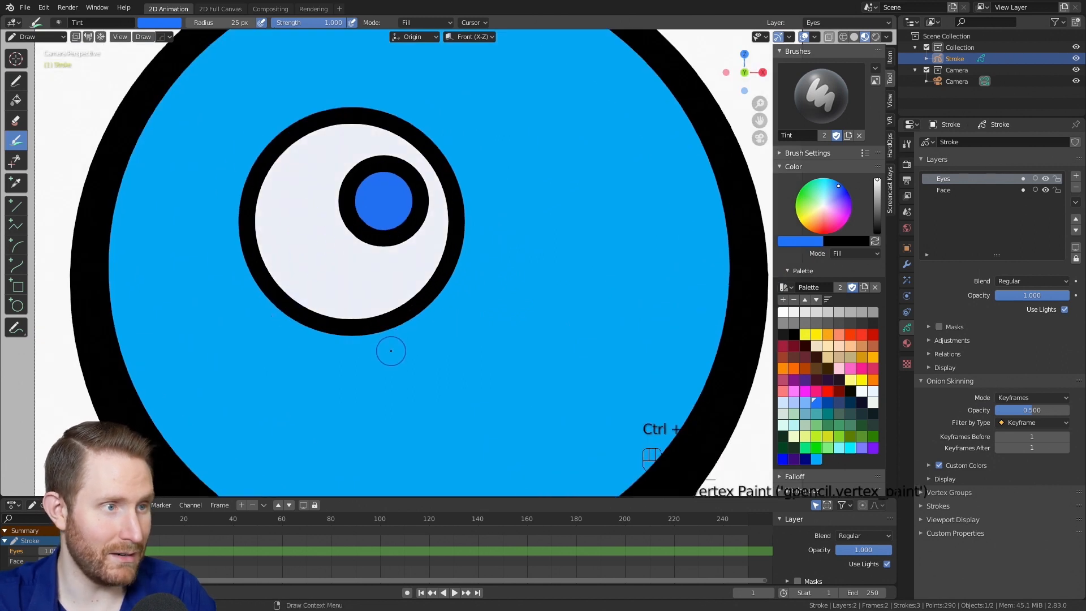
left_click(391, 351, "ctrl")
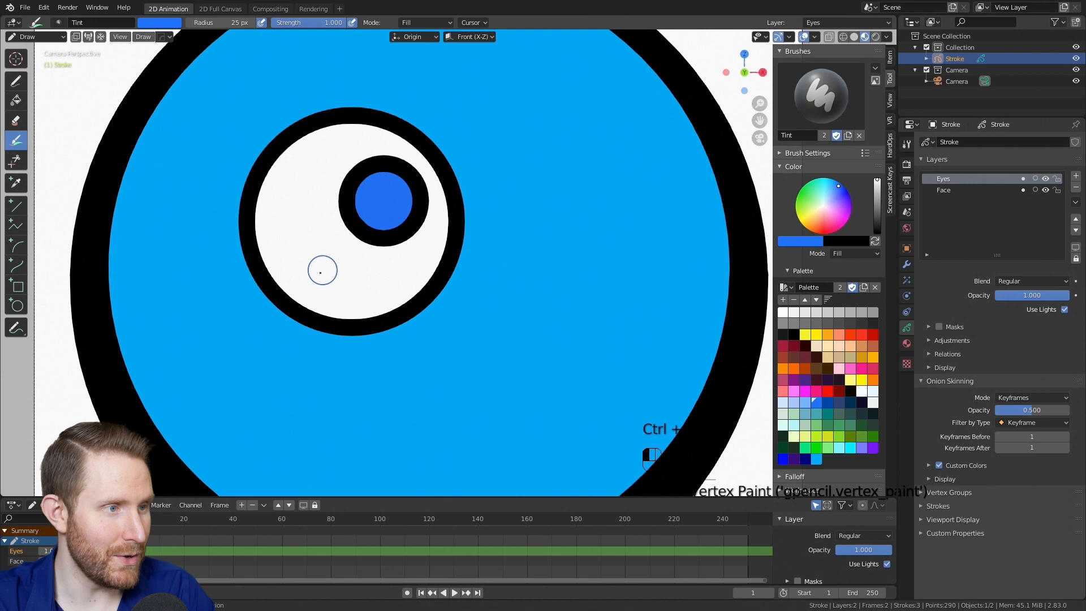
mouse_move(281, 292)
left_mouse_down()
mouse_move(303, 315)
mouse_move(370, 324)
mouse_move(426, 304)
mouse_move(368, 324)
left_mouse_up()
key("ctrl+z")
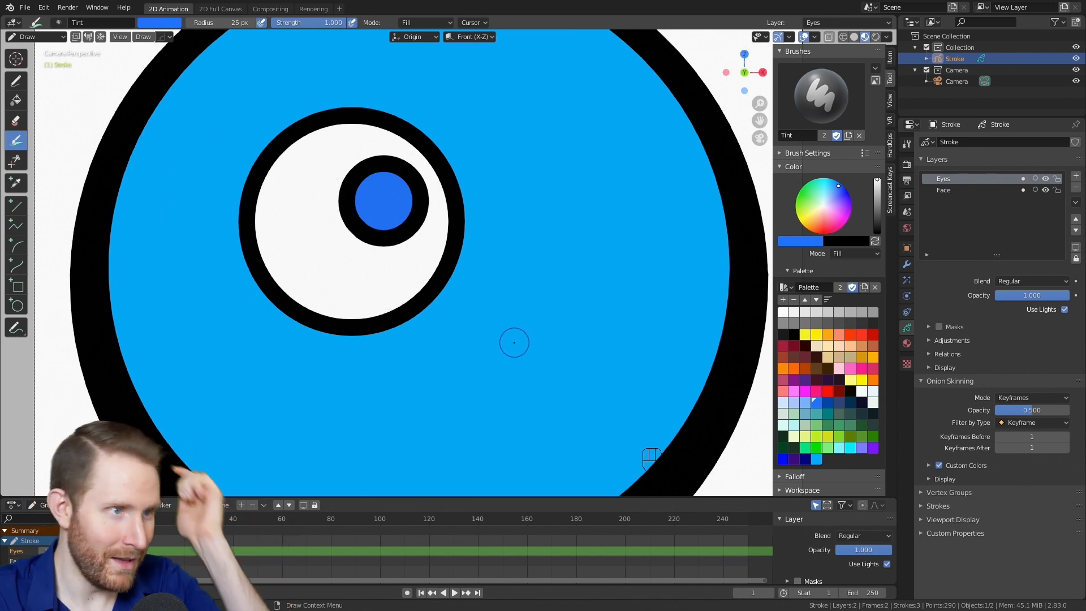
scroll(375, 210, "down", 2)
scroll(373, 211, "down", 1)
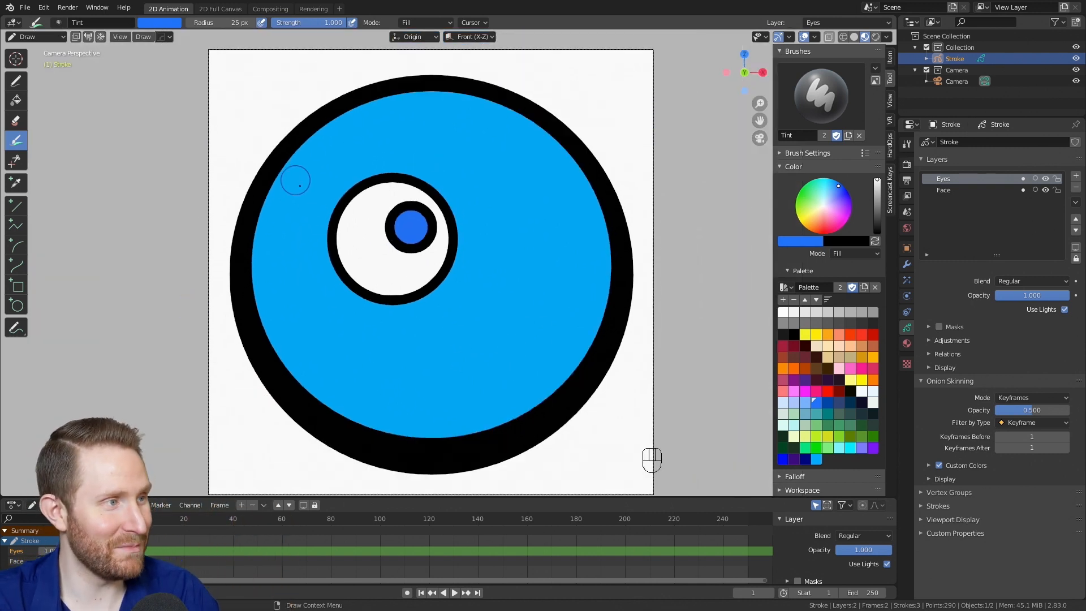
- In Edit mode, duplicate the eye circle and its pupil about 2.65 m to the right along the global X axis
scroll(350, 214, "up", 2)
key("Tab")
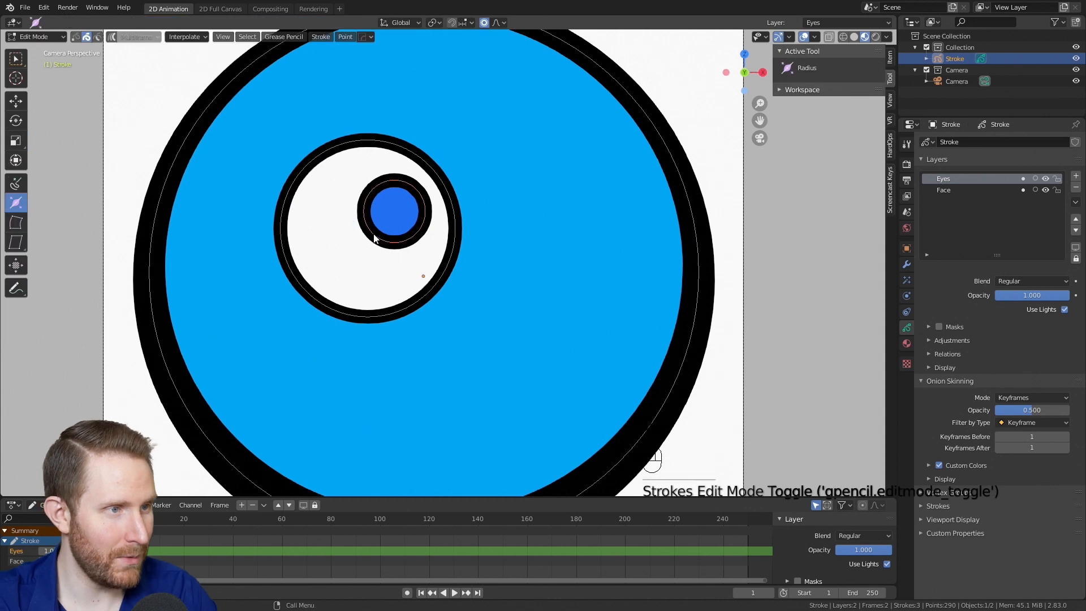
left_click(400, 318)
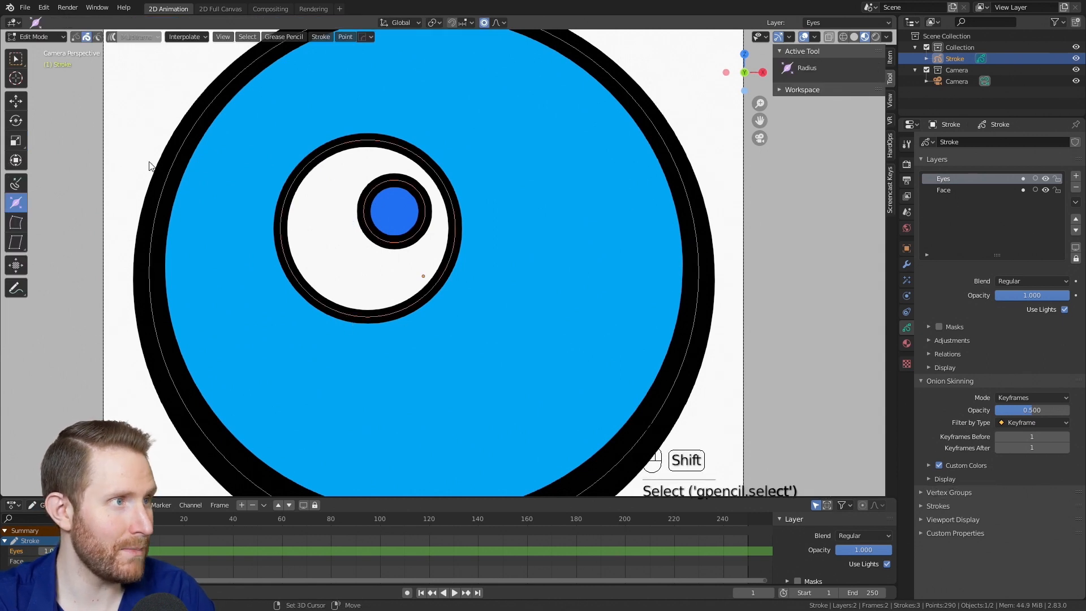
scroll(432, 245, "down", 1)
middle_click_drag(432, 245, 368, 246, "shift")
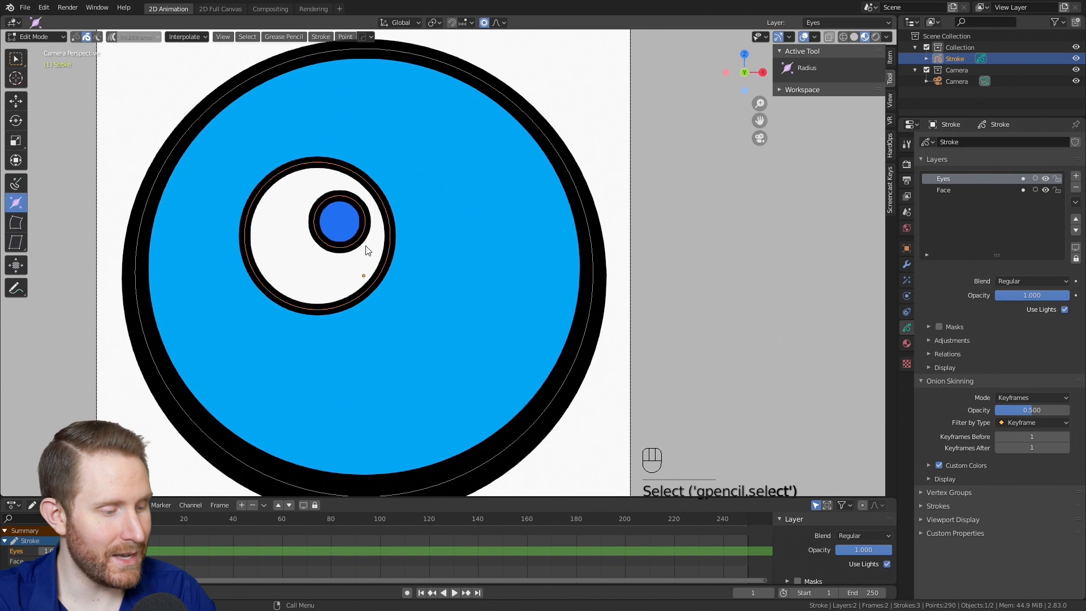
key("shift+d")
key("x")
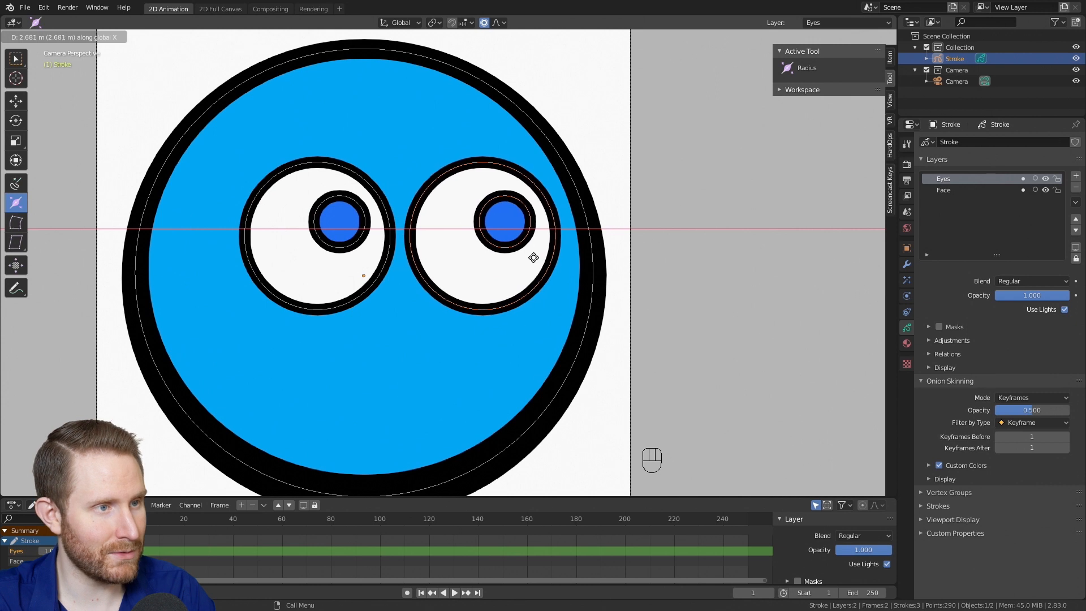
left_click(531, 255)
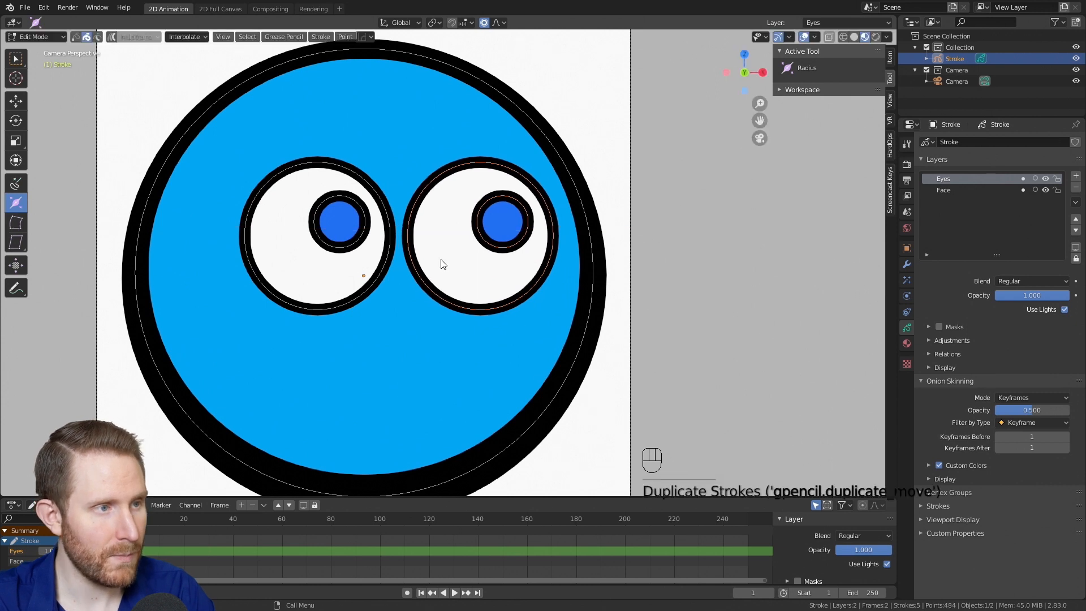
- Move the left eye and its pupil about 0.5 m left along the global X axis, and return to Draw mode
left_click(347, 247)
left_click(351, 302, "shift")
key("s")
key("g")
key("x")
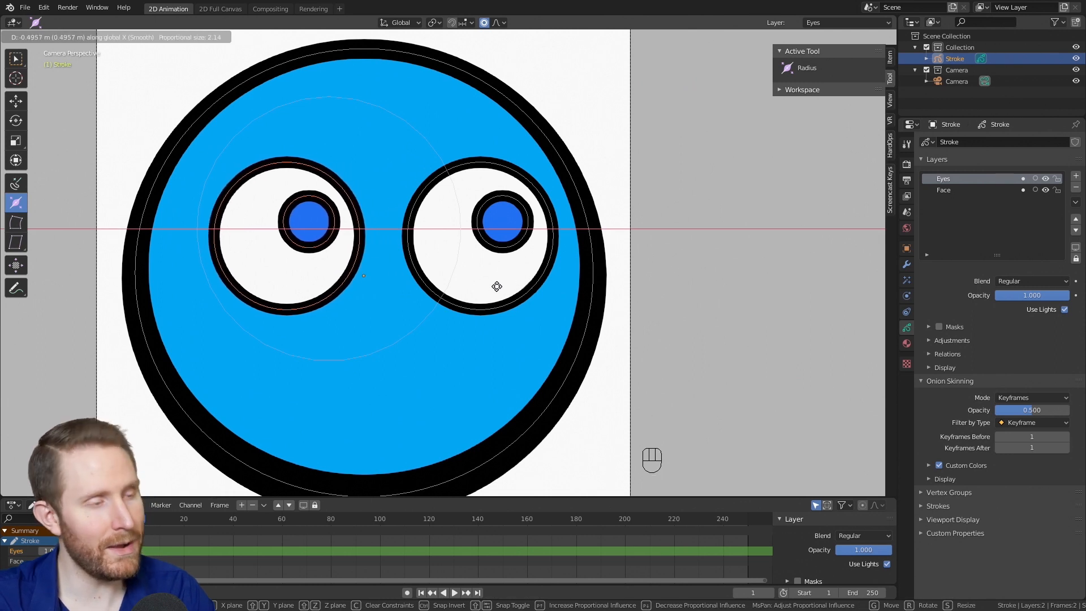
left_click(498, 288)
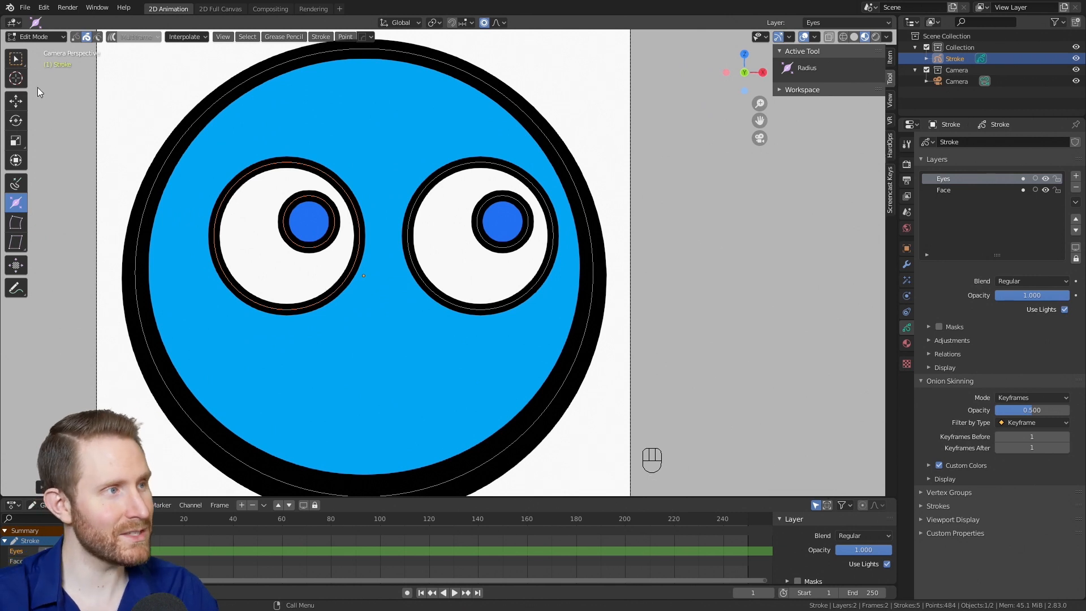
scroll(348, 193, "down", 2)
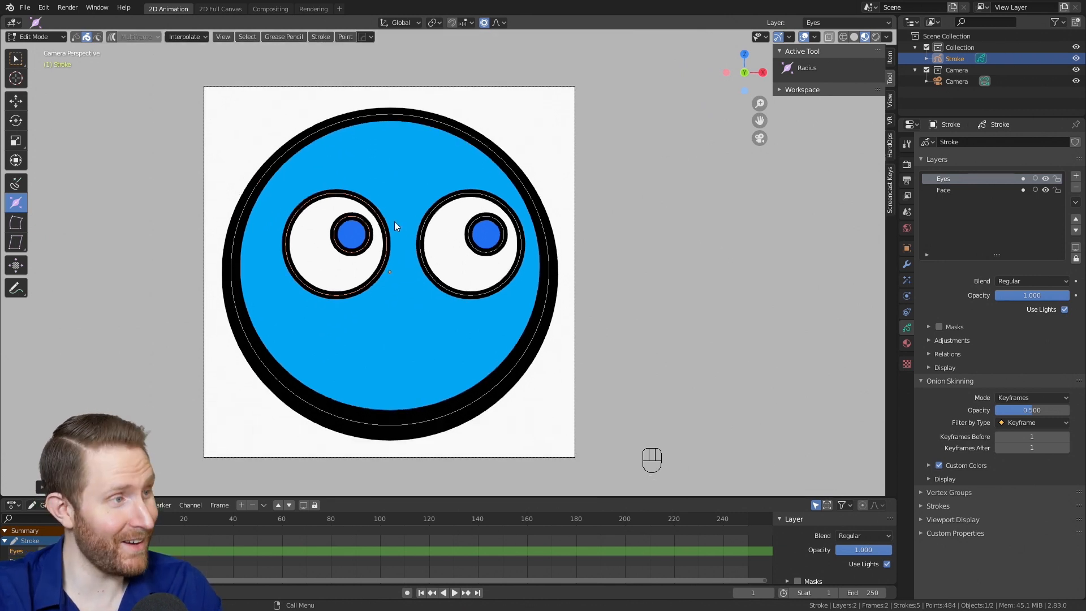
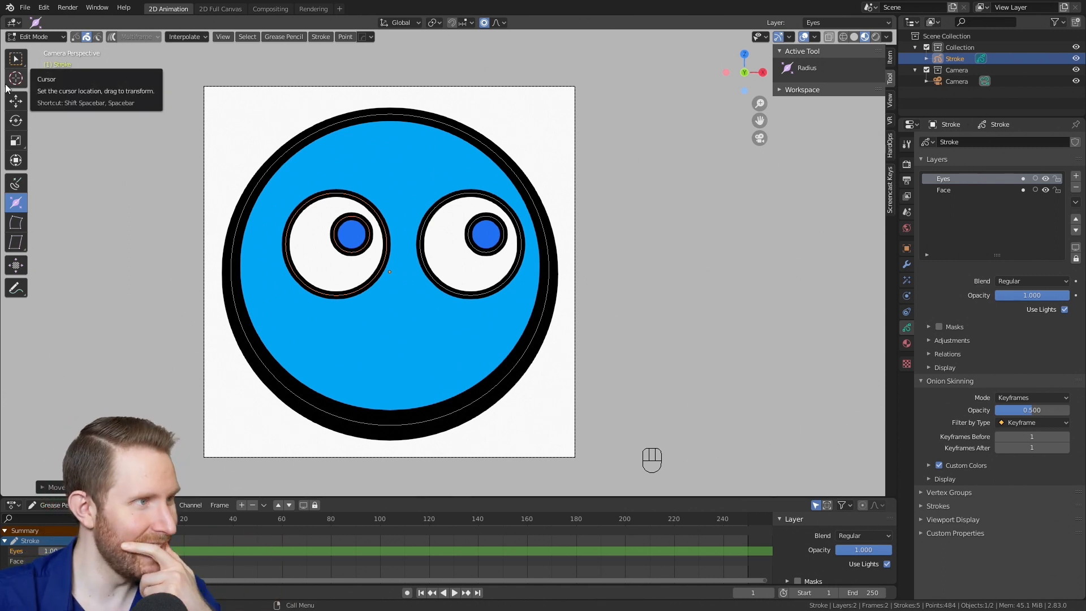
key("Tab")
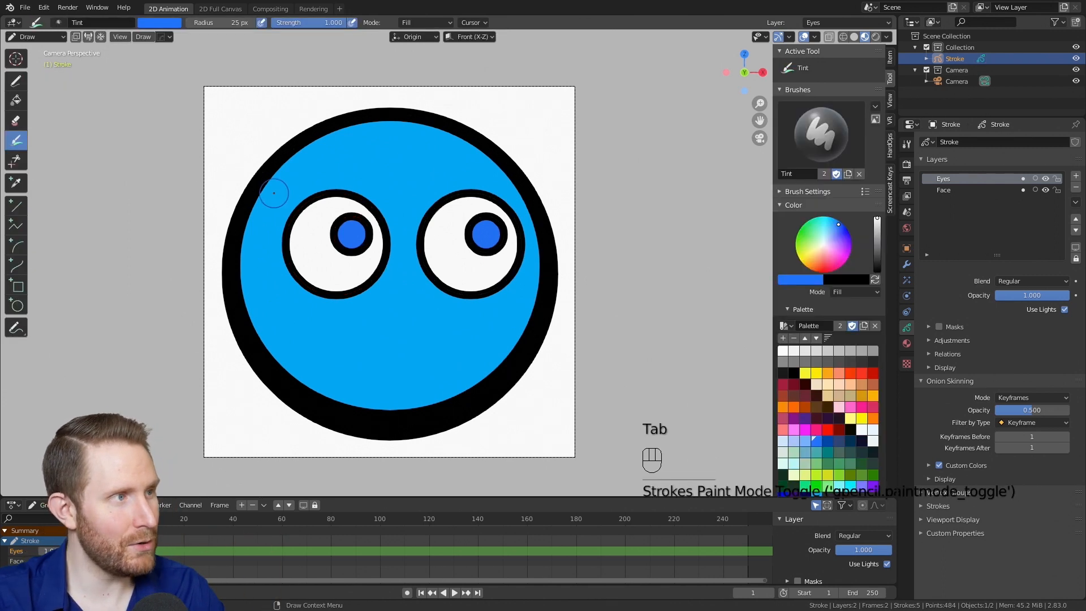
- Pick the face's light blue from the palette for the Ink Pen and draw an arc across the bottom of the left eye
left_click(16, 82)
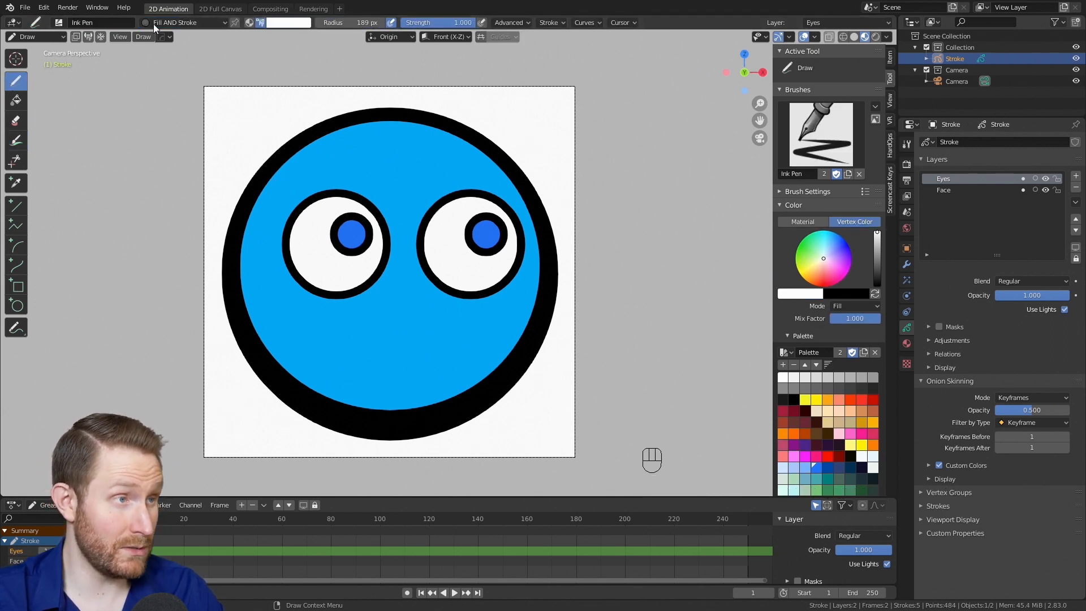
scroll(803, 403, "down", 2)
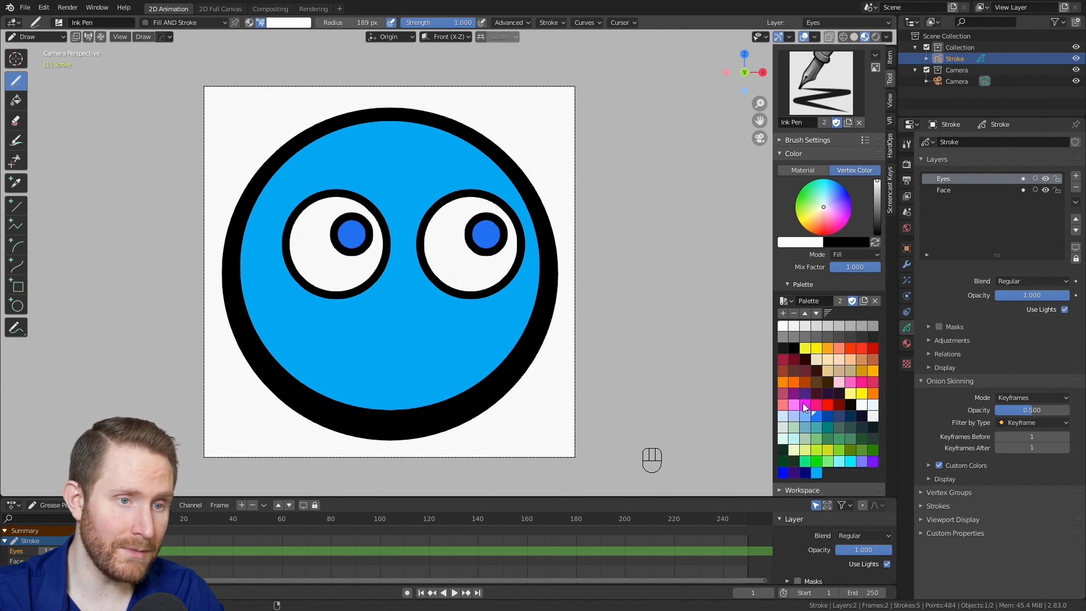
left_click(816, 473)
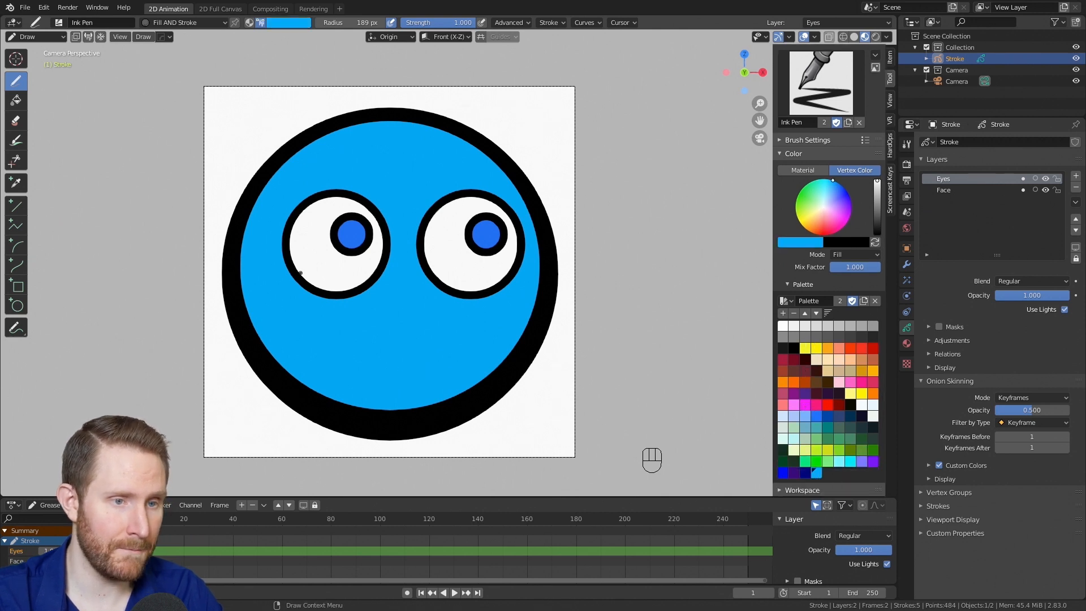
scroll(301, 273, "up", 2)
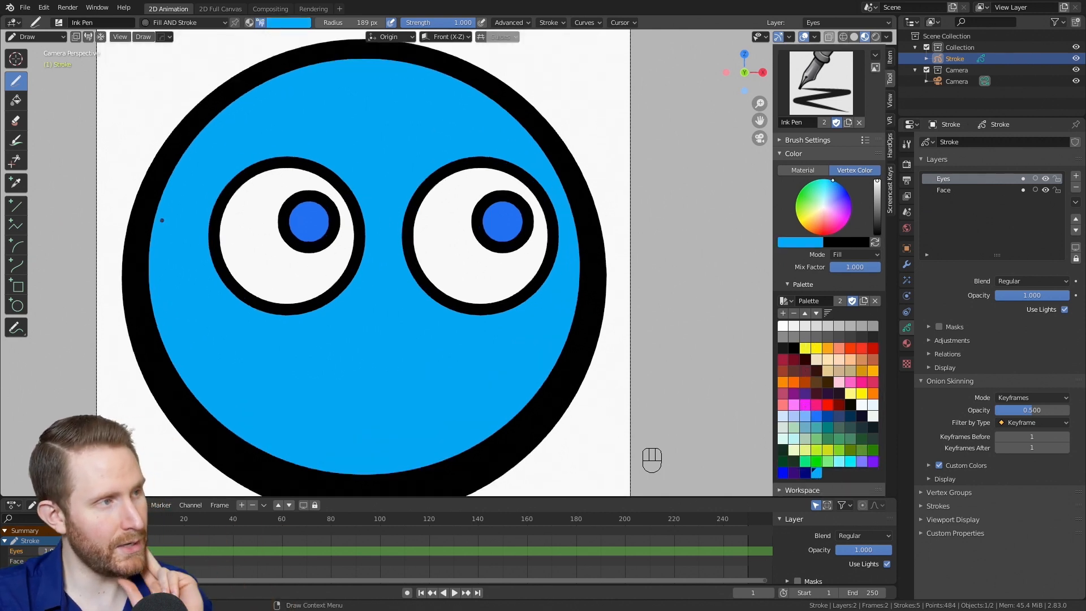
left_click(19, 245)
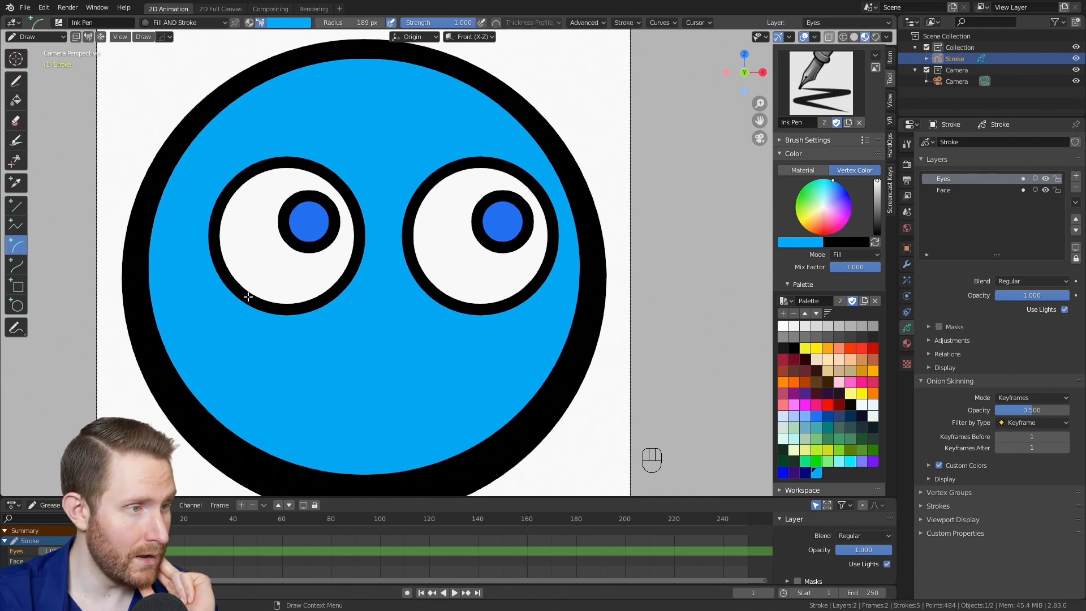
mouse_move(209, 304)
left_mouse_down()
mouse_move(284, 300)
mouse_move(364, 316)
left_mouse_up()
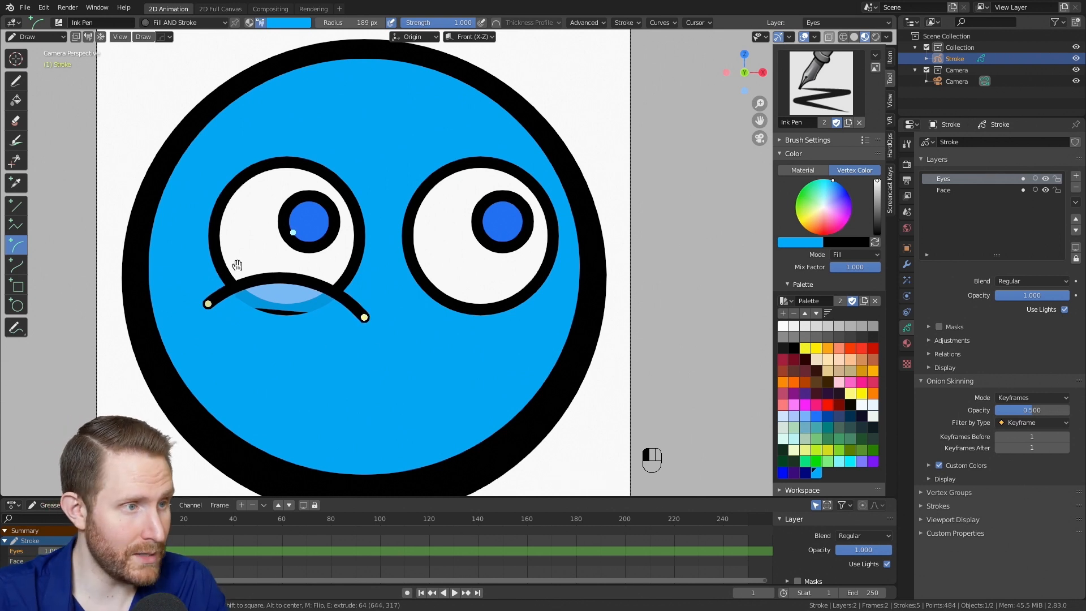
- Bring the arc's ends in to the eye's width, flatten its curve into a lower eyelid, and finish the shape
left_click_drag(203, 306, 228, 306)
mouse_move(365, 317)
left_mouse_down()
mouse_move(338, 318)
mouse_move(347, 313)
left_mouse_up()
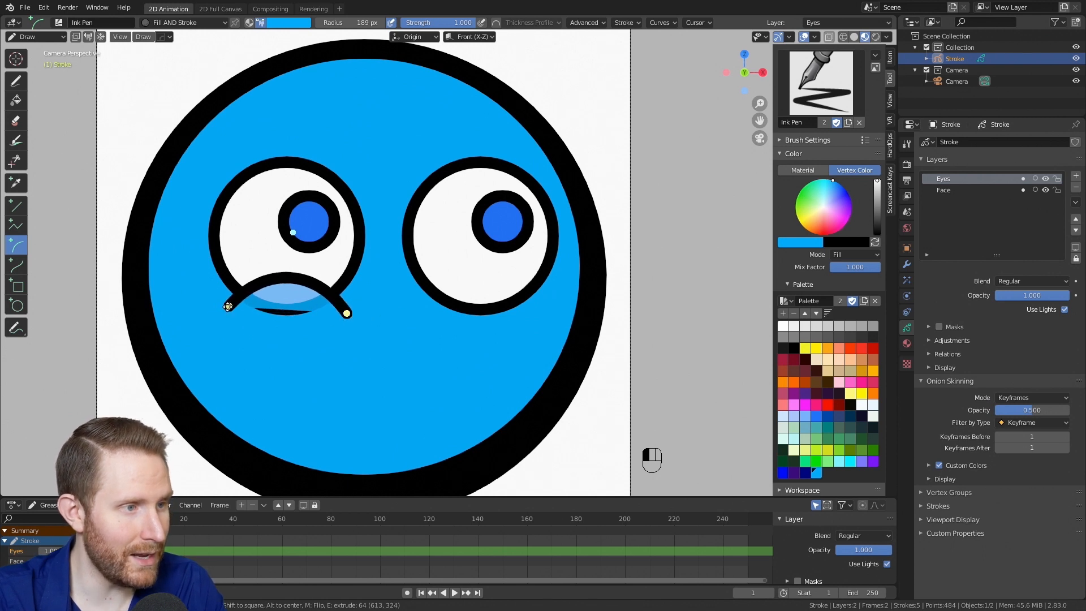
left_click_drag(228, 305, 227, 305)
left_click_drag(346, 314, 348, 309)
left_click_drag(293, 233, 291, 252)
left_click_drag(348, 309, 354, 308)
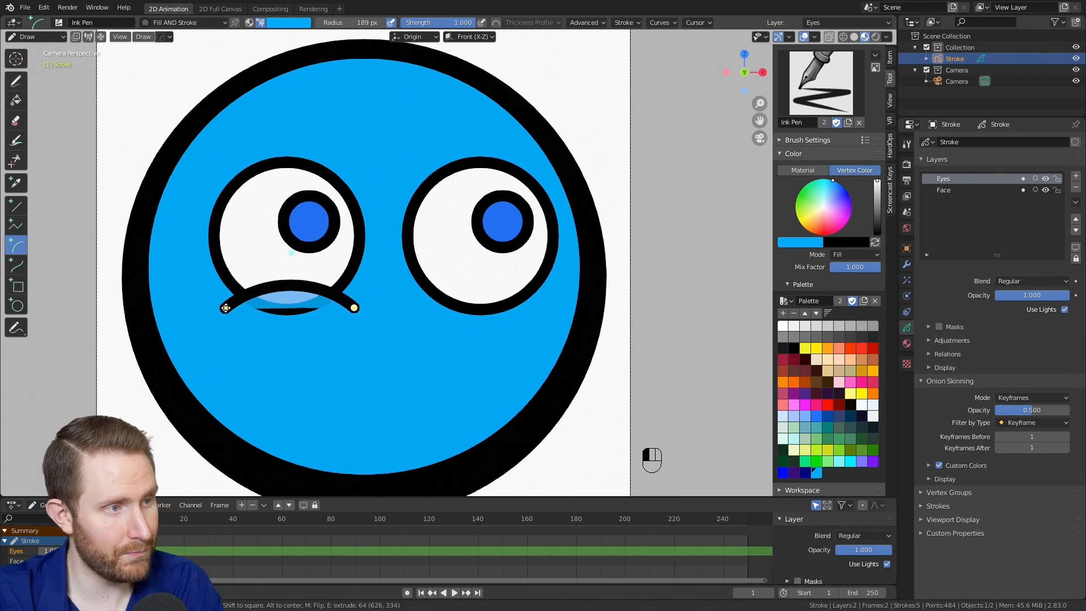
left_click_drag(289, 255, 285, 256)
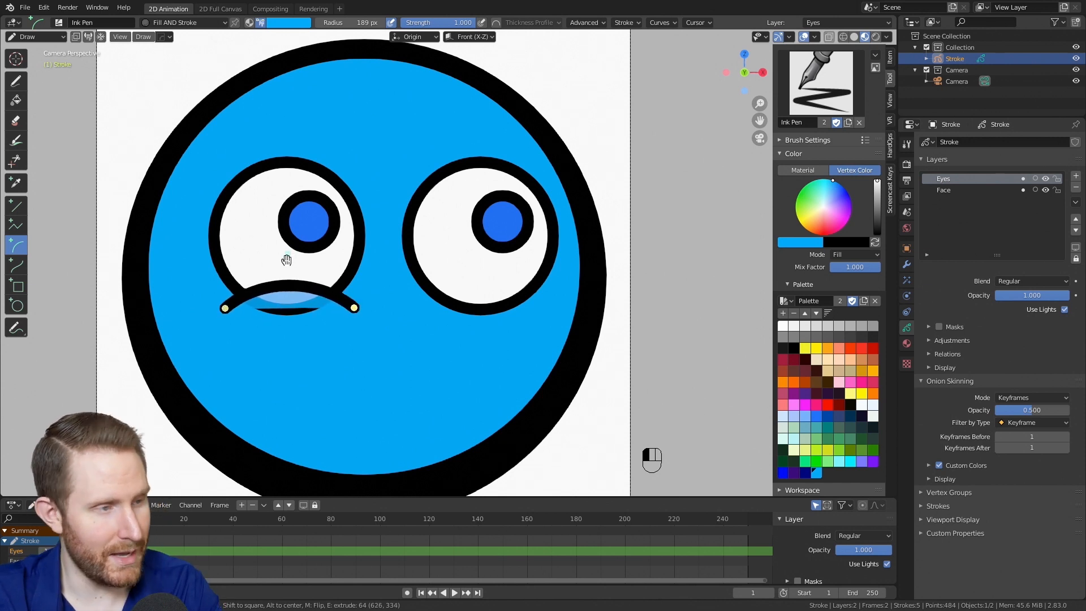
key("Return")
- In Edit mode, select the two end points of the lower eyelid arc on the left eye
scroll(289, 269, "up", 3)
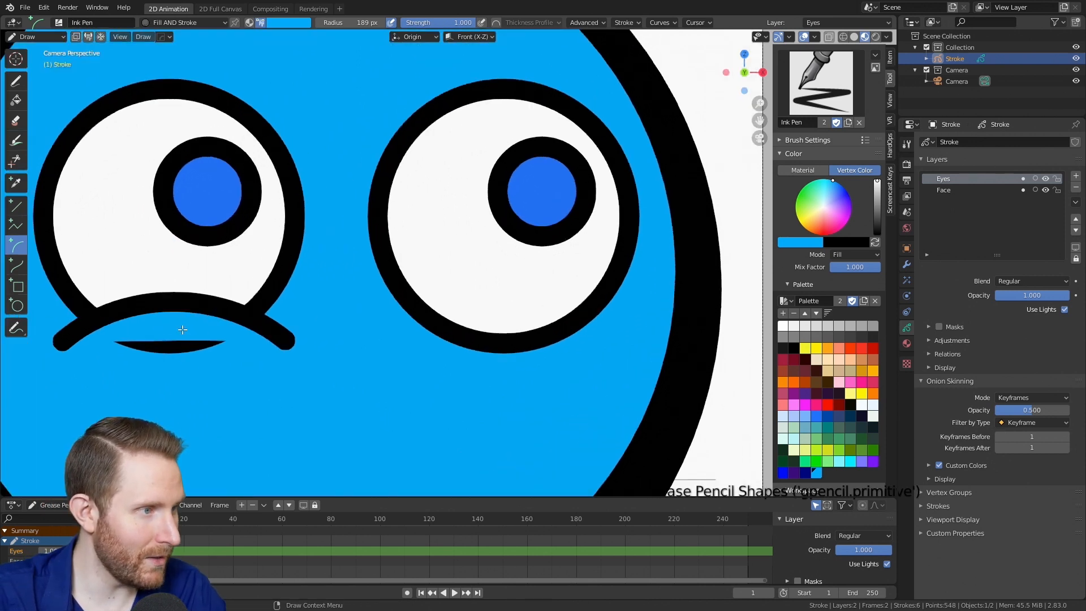
scroll(264, 317, "down", 6)
scroll(357, 291, "up", 3)
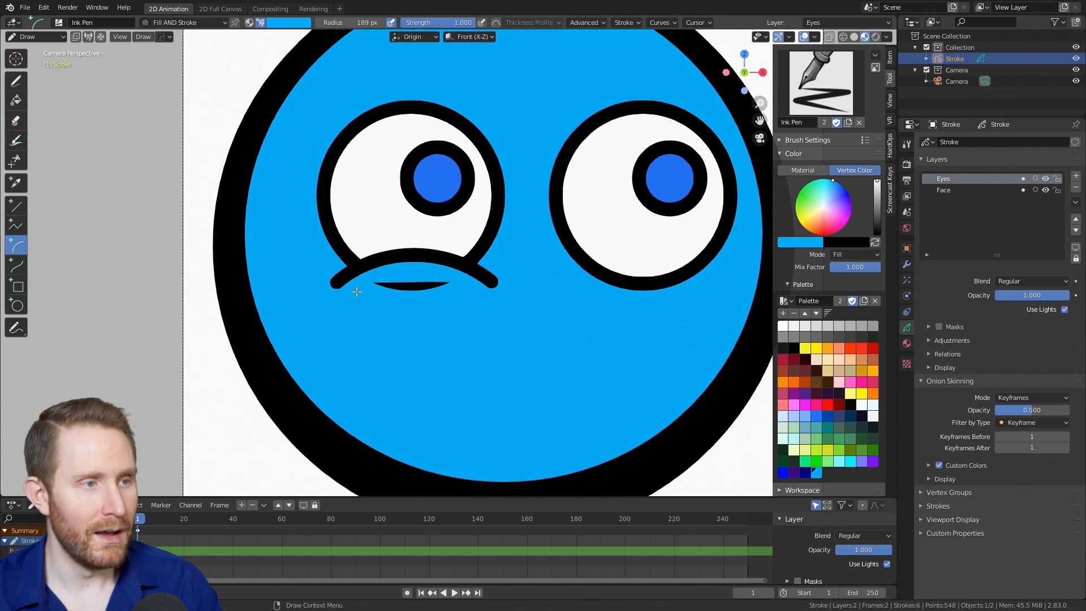
scroll(357, 292, "down", 3)
middle_click_drag(420, 267, 410, 274, "shift")
scroll(410, 274, "up", 3)
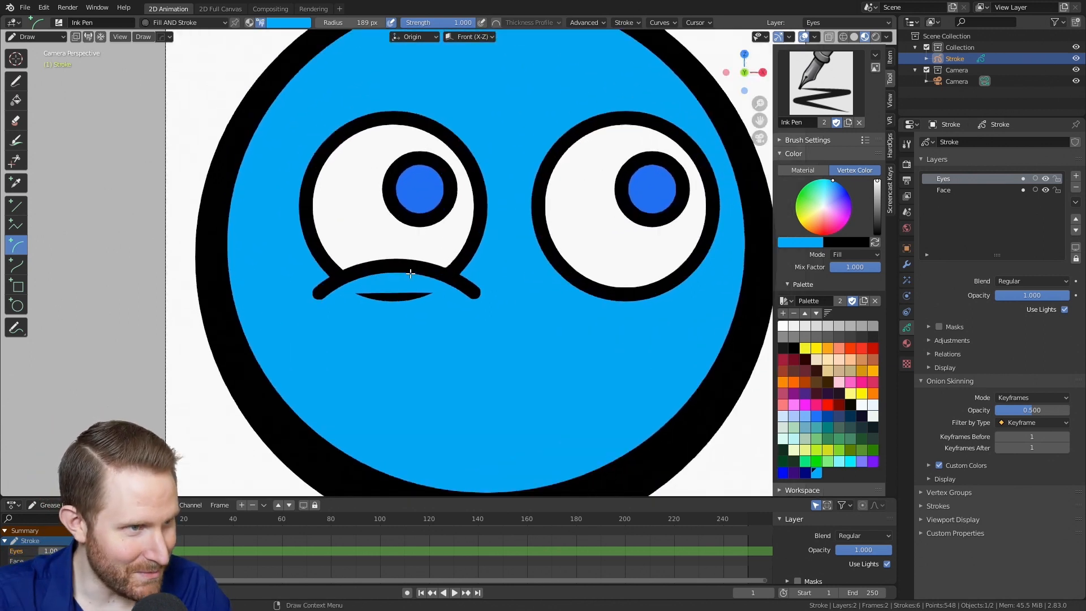
key("Tab")
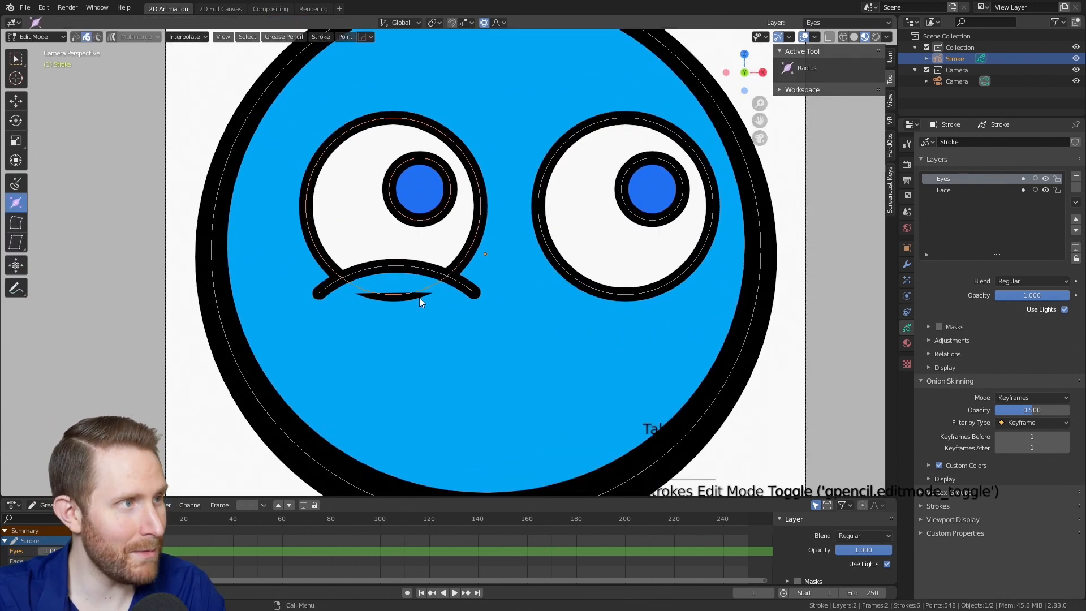
scroll(477, 314, "up", 1)
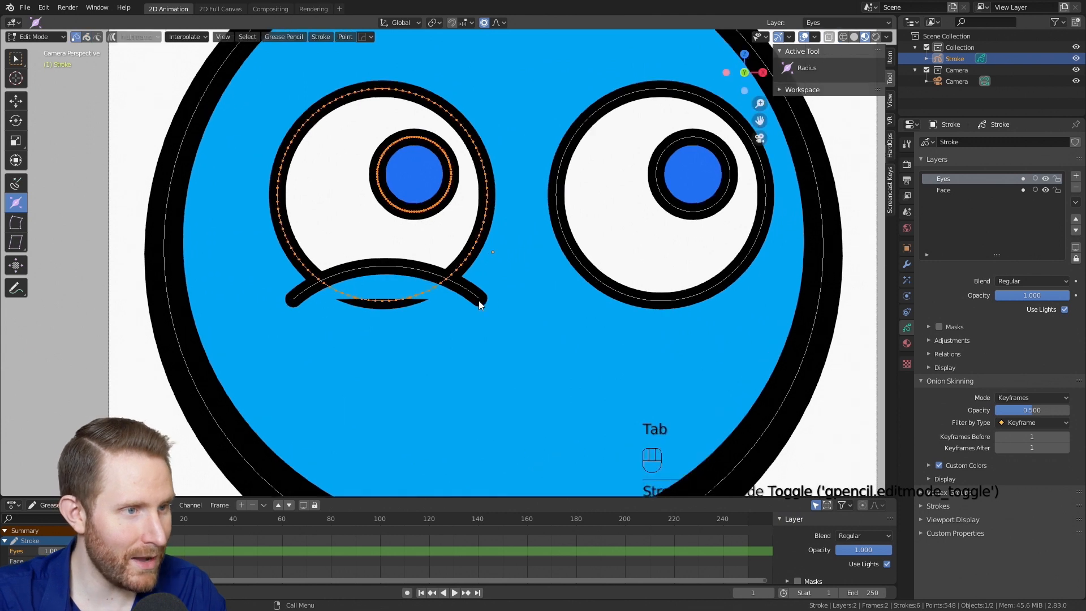
left_click(479, 301)
left_click(290, 302, "shift")
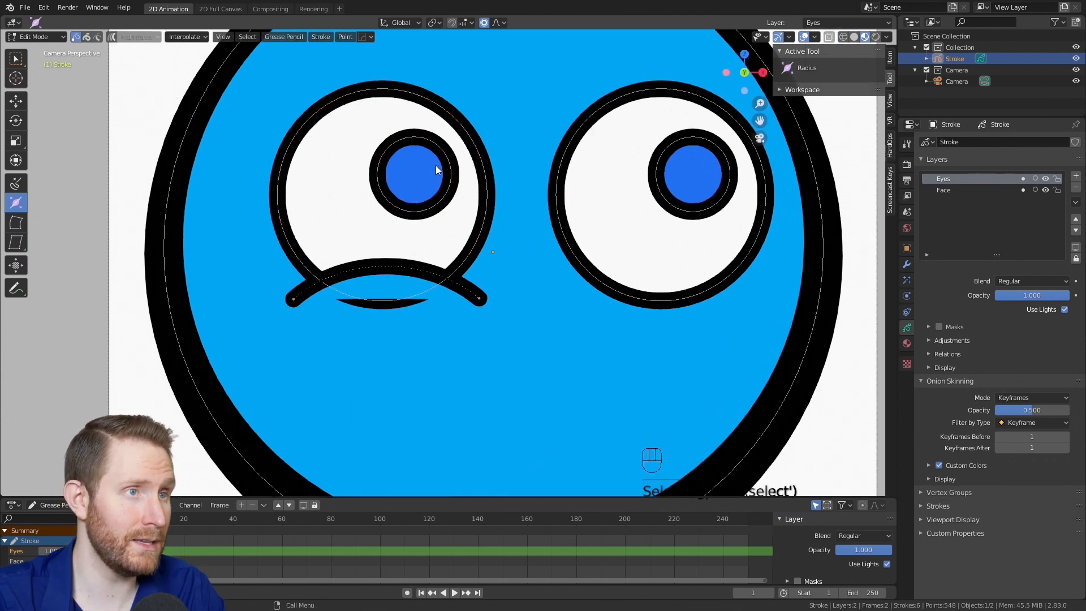
- Try moving the eyelid's end points with the proportional editing falloff set to Constant
left_click(498, 22)
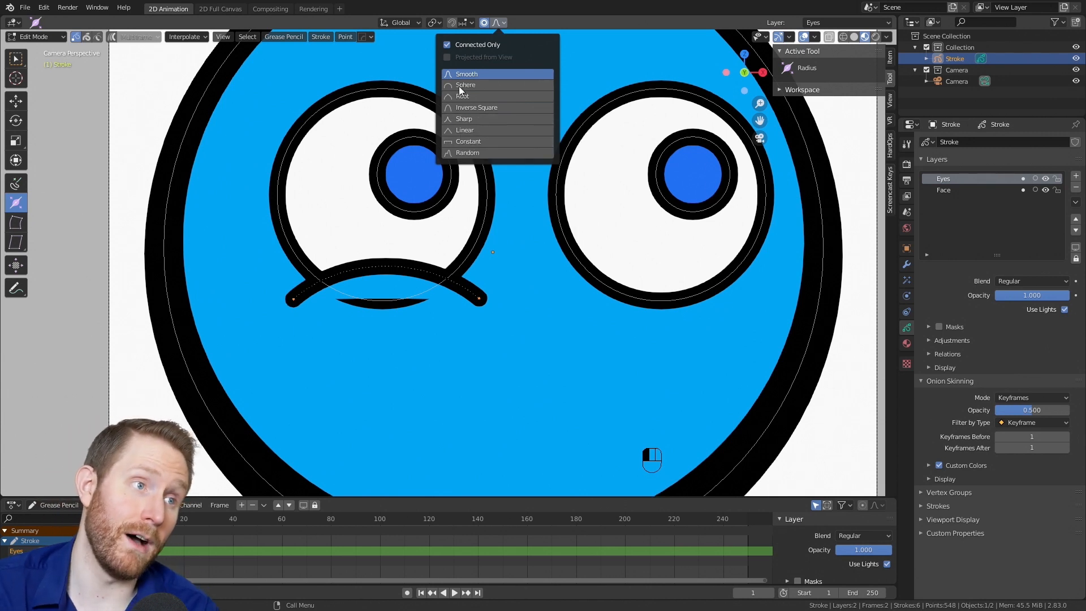
left_click(458, 142)
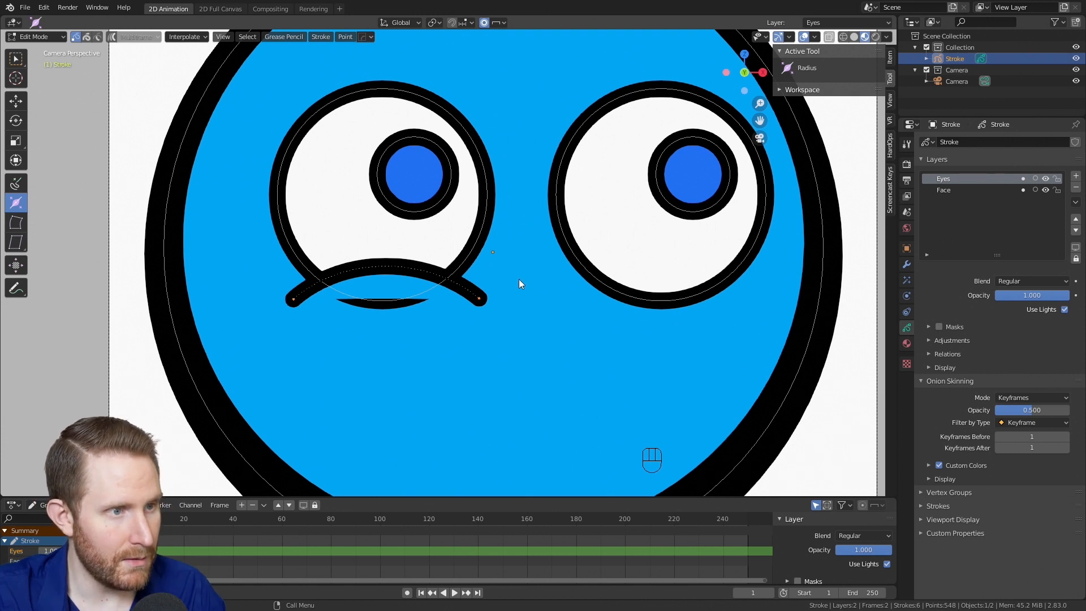
key("g")
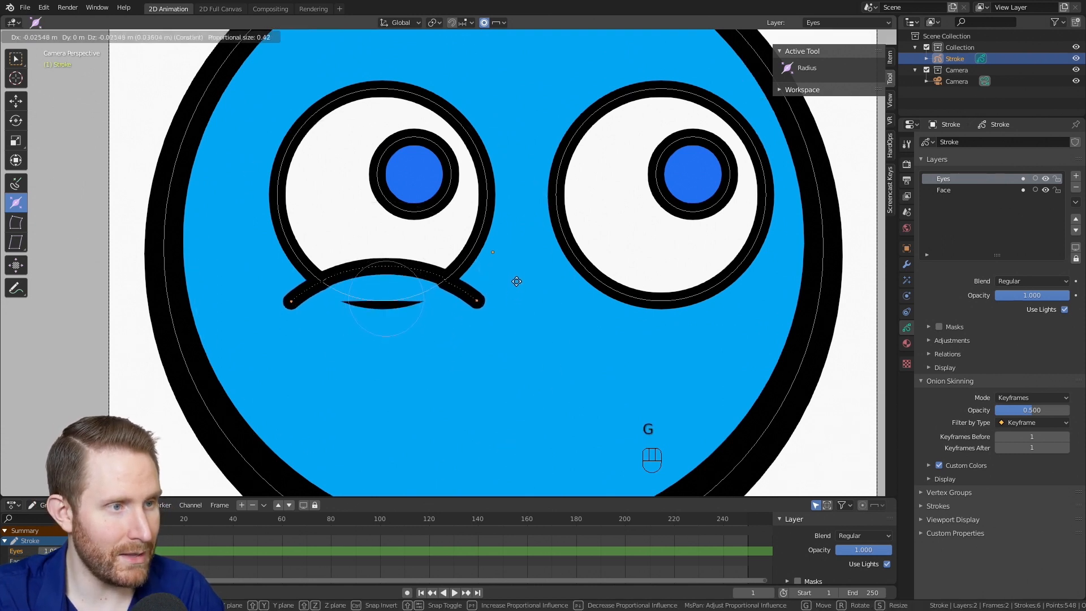
scroll(498, 306, "up", 5)
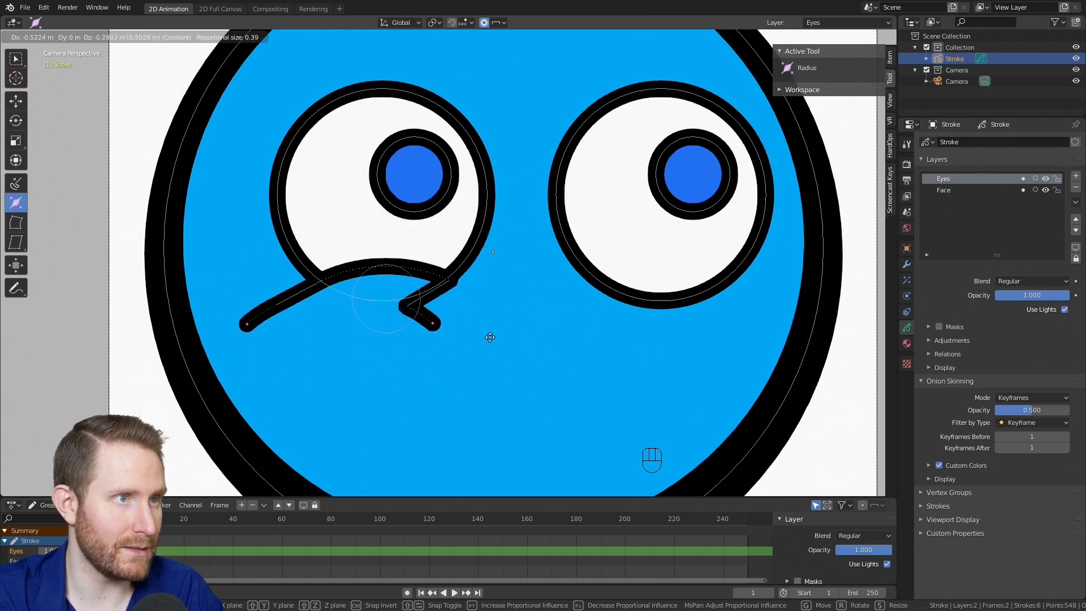
key("Escape")
- Try moving the eyelid's end points with the proportional editing falloff set to Smooth
left_click(497, 23)
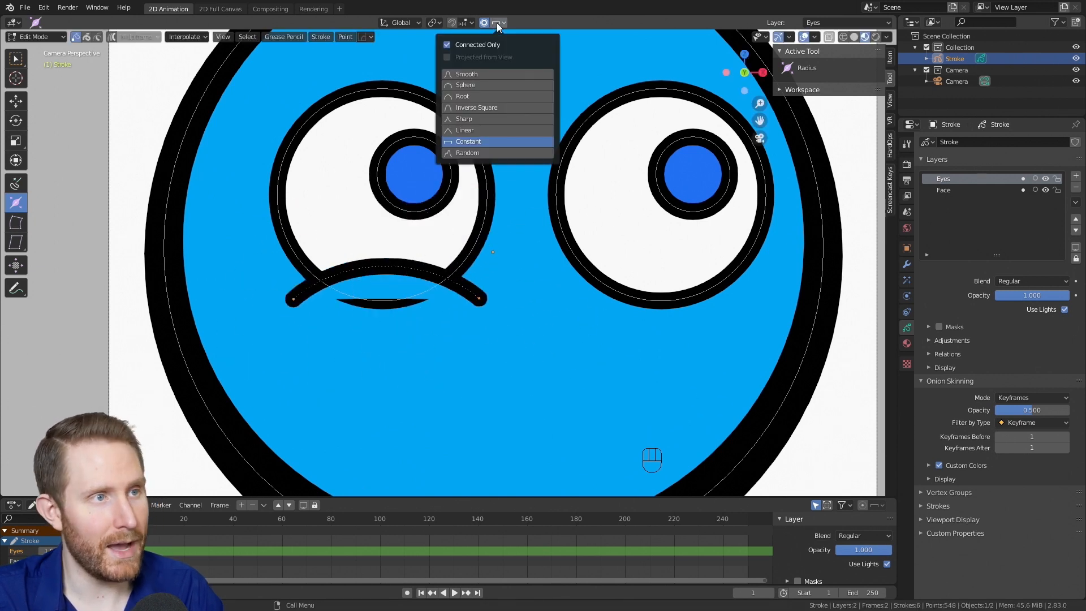
left_click(464, 74)
key("g")
scroll(452, 271, "down", 3)
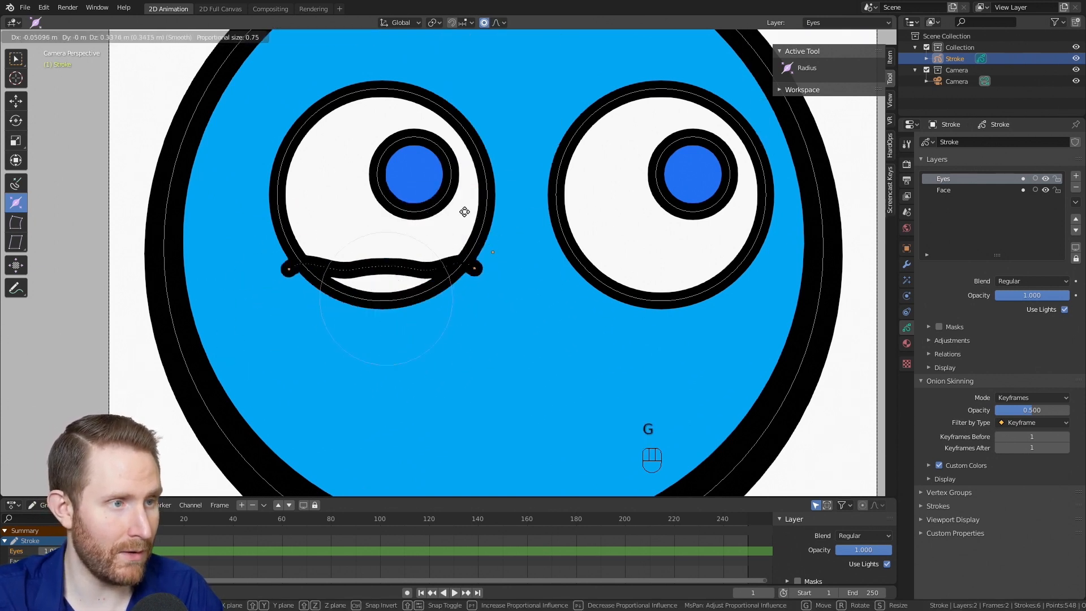
key("Escape")
- Set the proportional falloff to Sharp, shrink the thickness at the eyelid's end points into tapered tips, and return to Draw mode
left_click(500, 22)
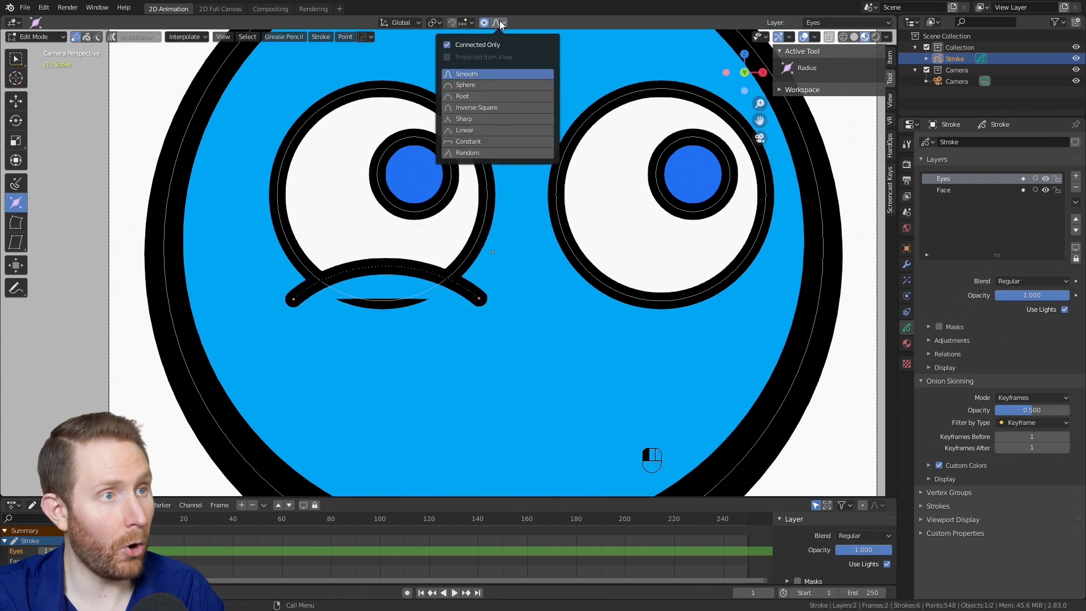
left_click(471, 119)
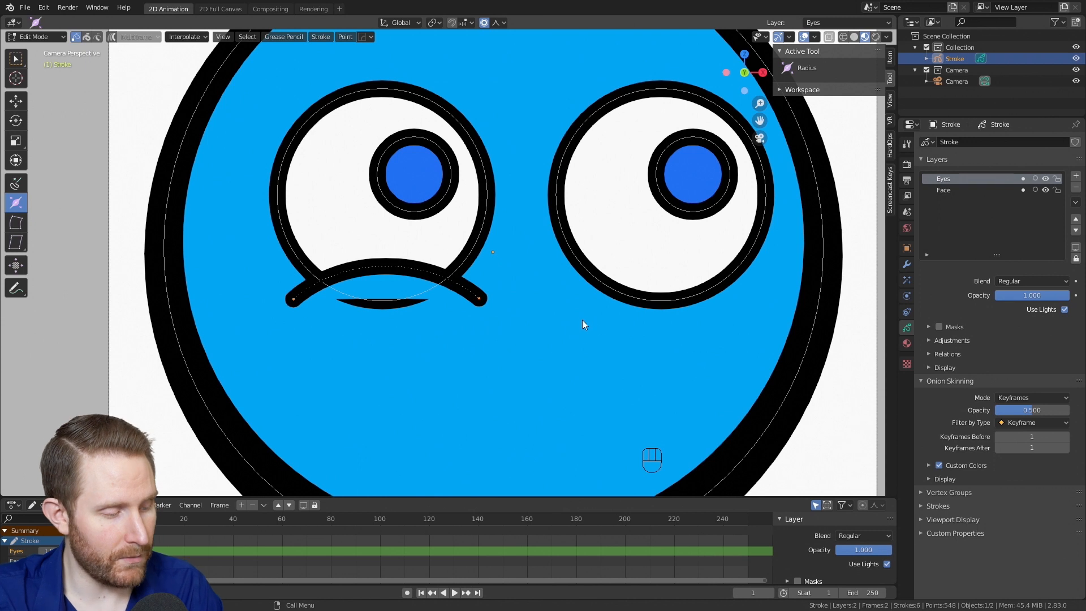
key("alt+s")
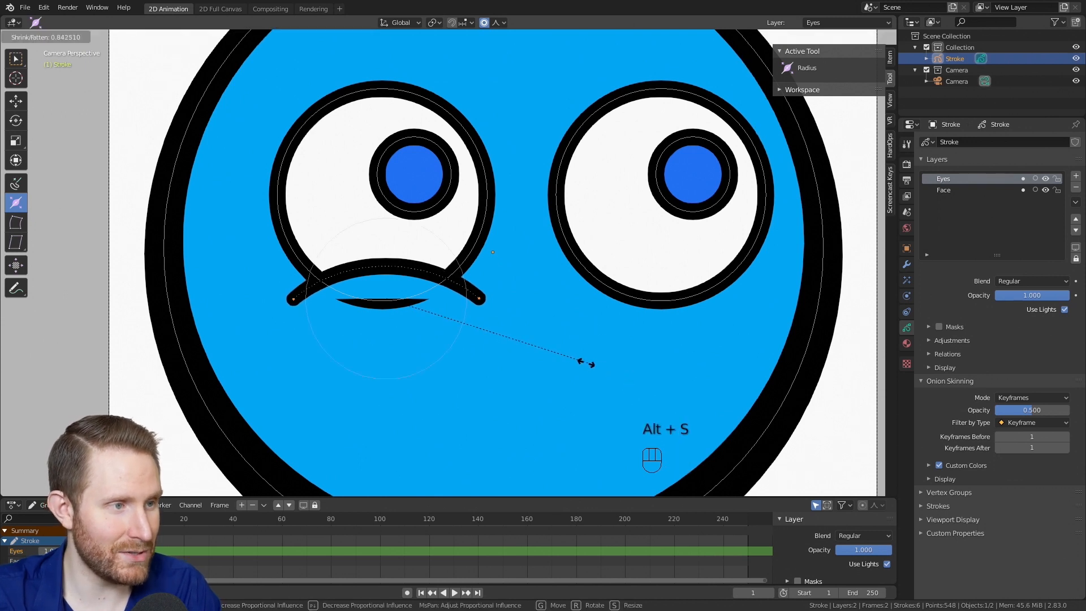
left_click(426, 314)
key("Tab")
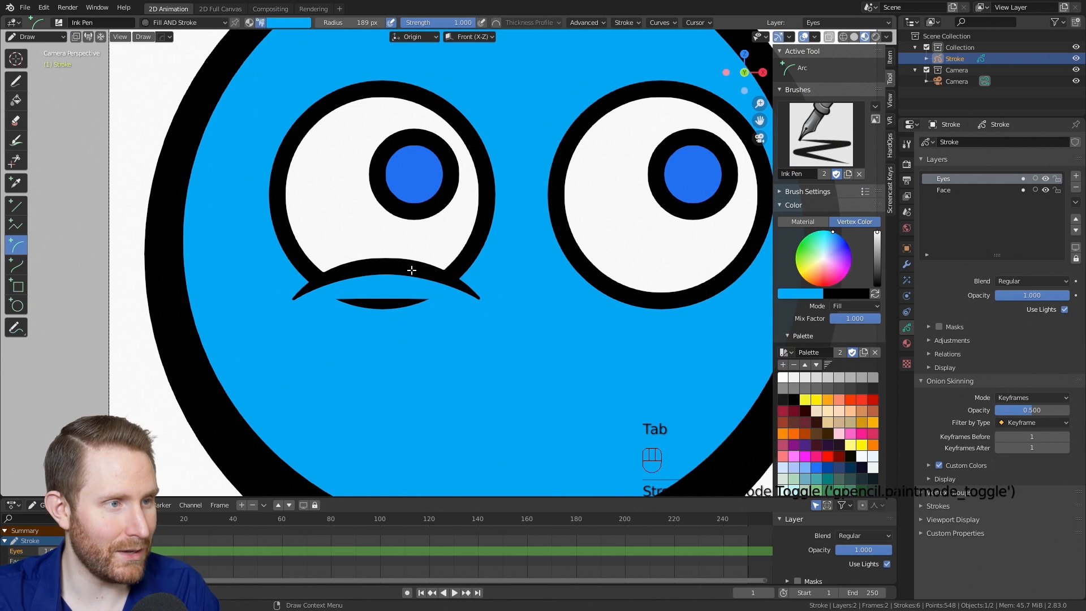
- Using the Draw tool with the Solid Fill material, paint a light blue shape over the leftover eye outline below the left eyelid
scroll(534, 308, "down", 4)
middle_click_drag(550, 290, 545, 249, "shift")
scroll(529, 277, "down", 5)
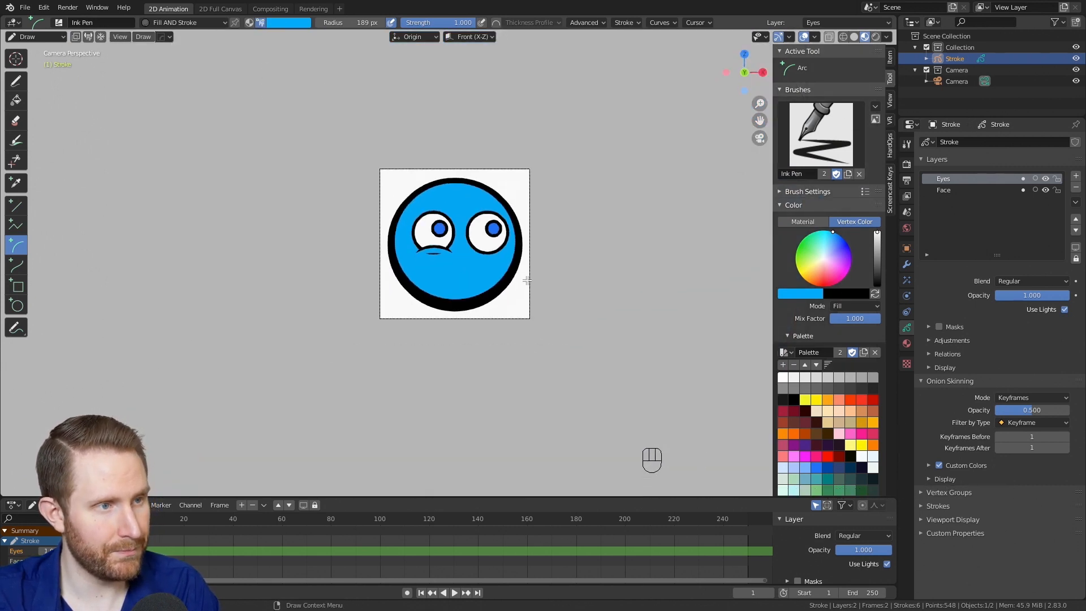
scroll(511, 281, "up", 6)
middle_click_drag(441, 229, 422, 275, "shift")
scroll(419, 274, "up", 2)
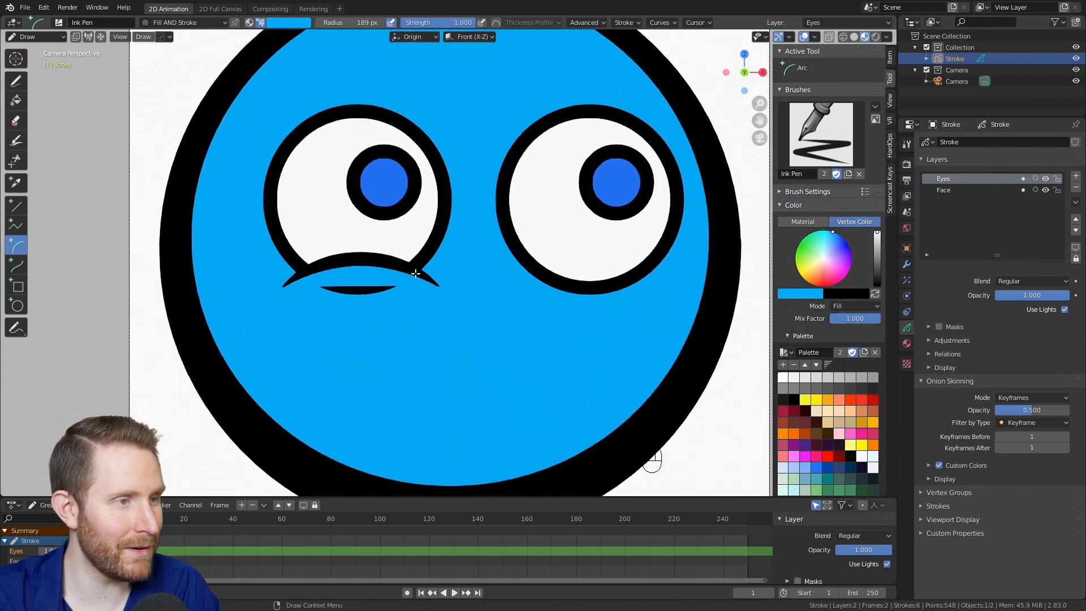
left_click(20, 87)
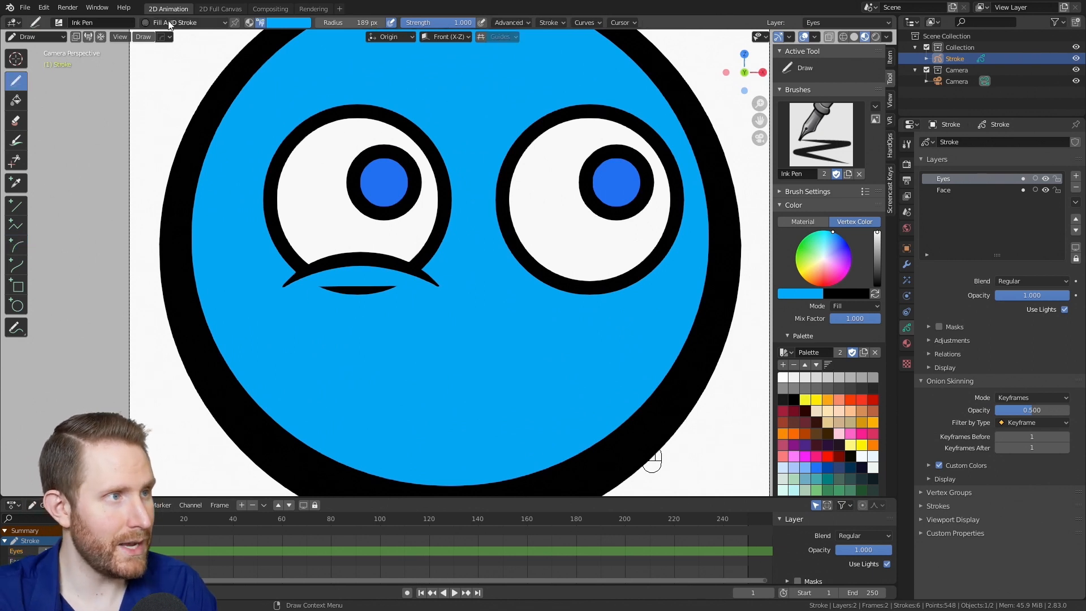
left_click(169, 23)
left_click(152, 59)
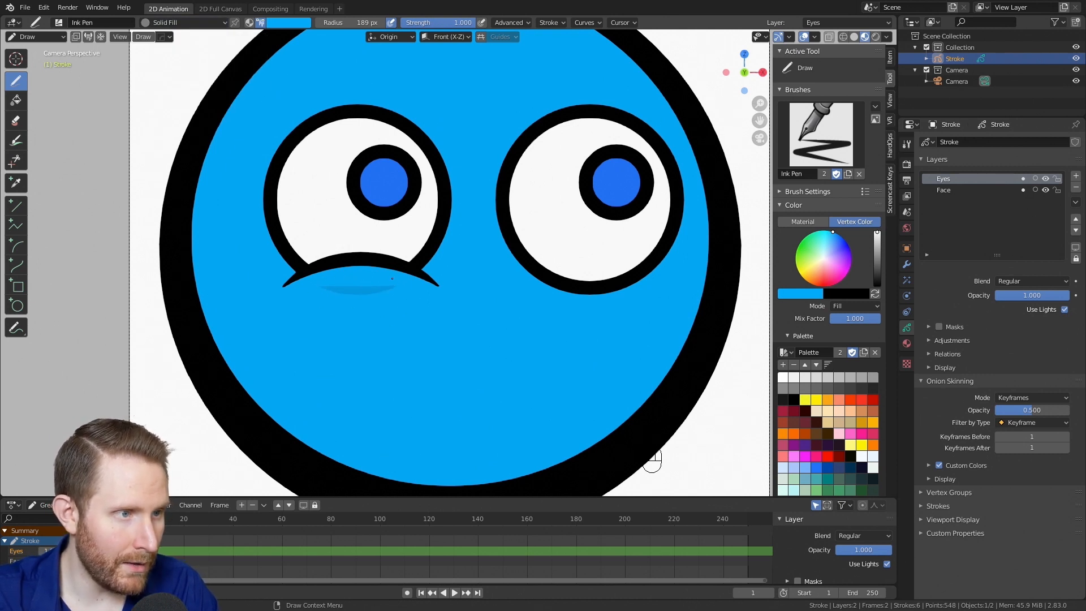
left_click_drag(392, 279, 393, 280)
- Duplicate the left eyelid stroke and its blue fill along the X axis onto the right eye, and return to Draw mode
scroll(340, 321, "down", 8)
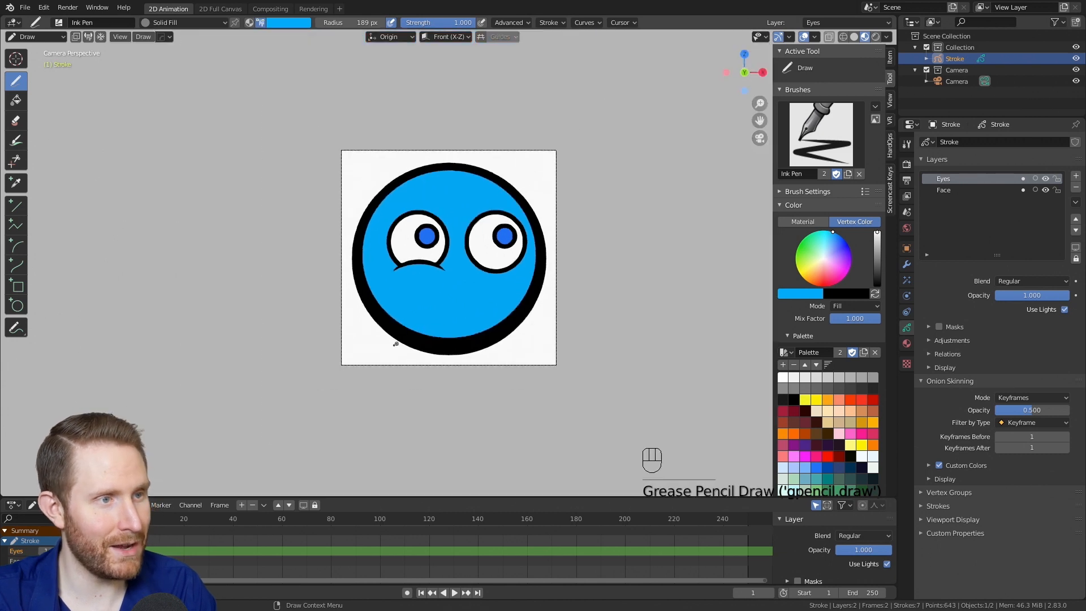
scroll(479, 336, "up", 3)
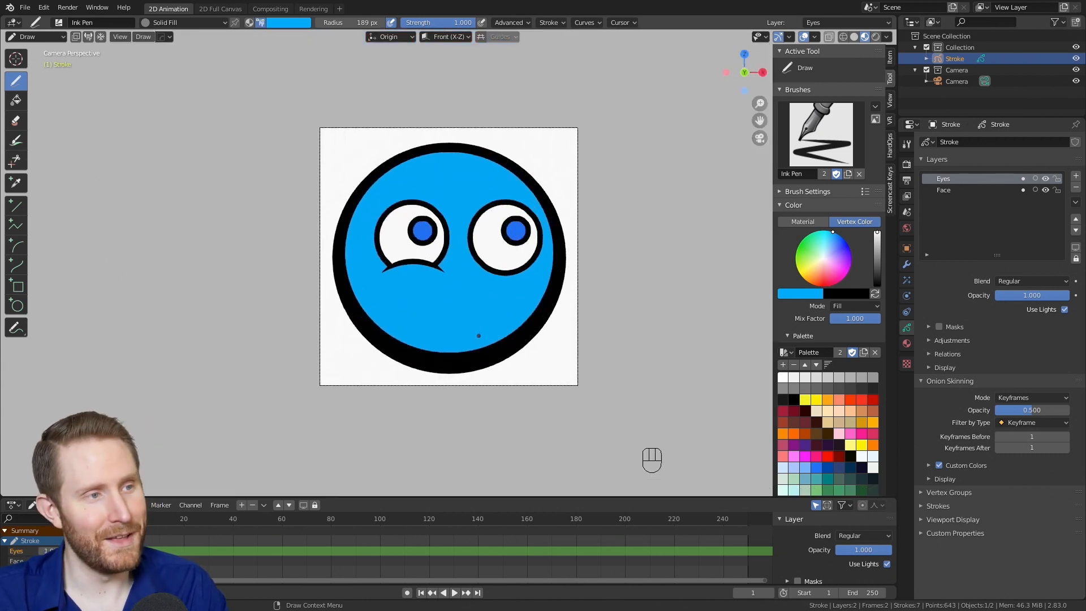
scroll(478, 335, "up", 5)
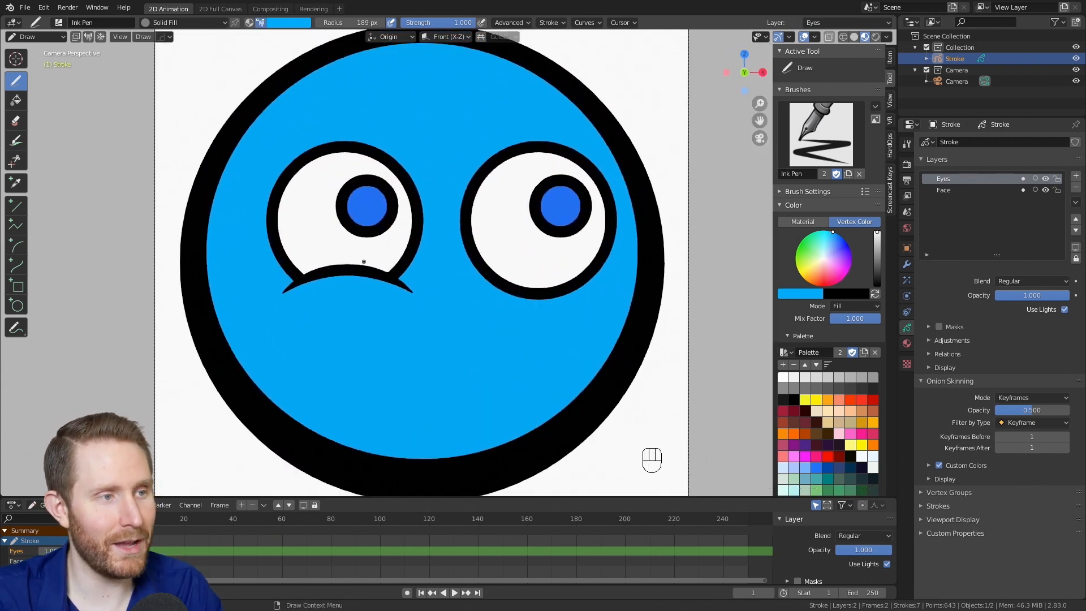
key("Tab")
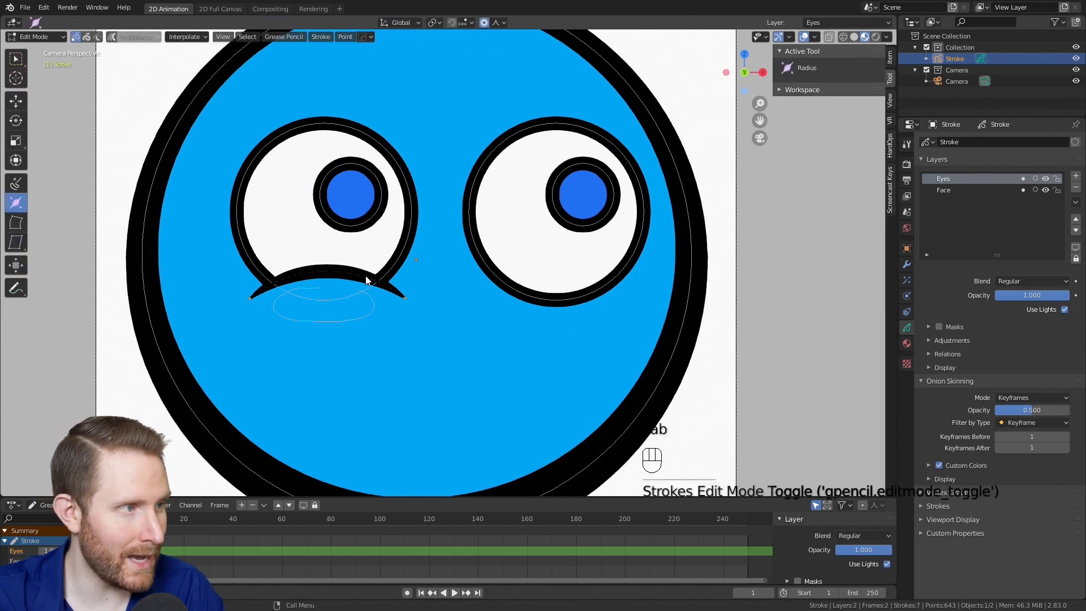
left_click(352, 302)
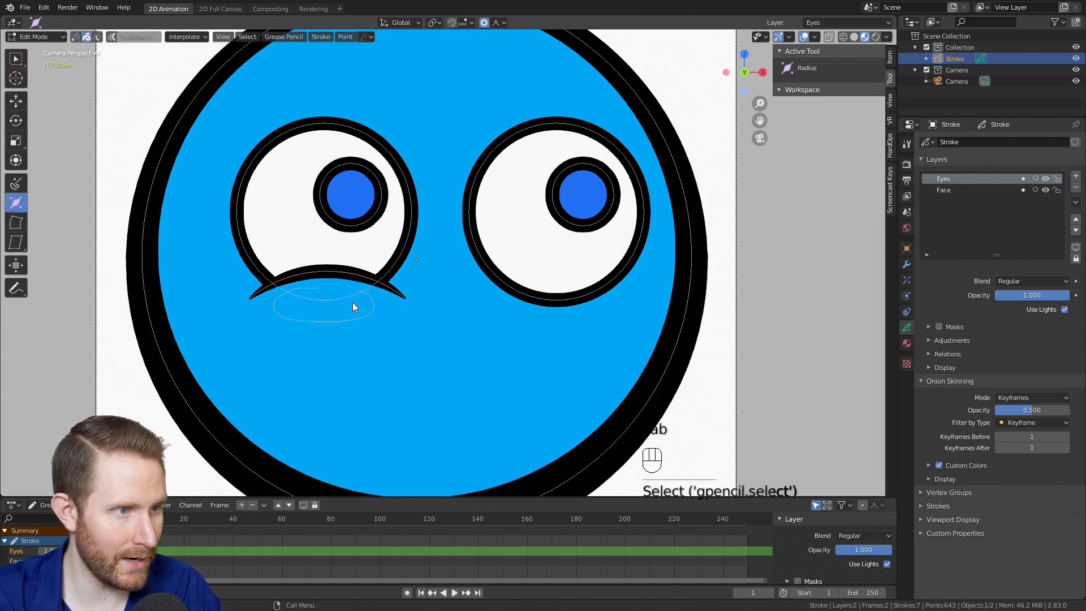
left_click(362, 314, "shift")
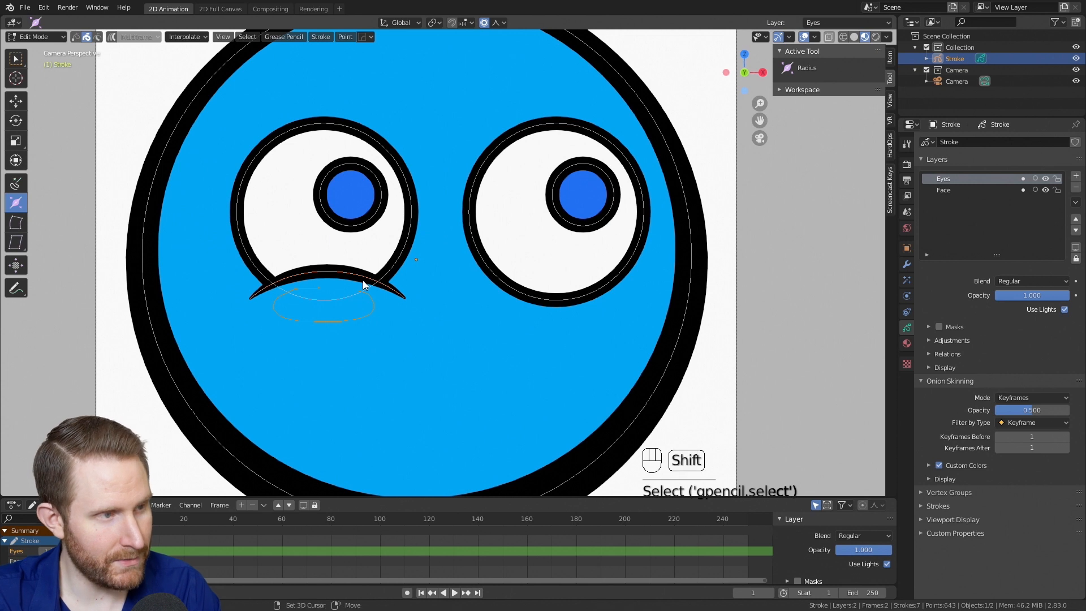
key("shift+d")
key("x")
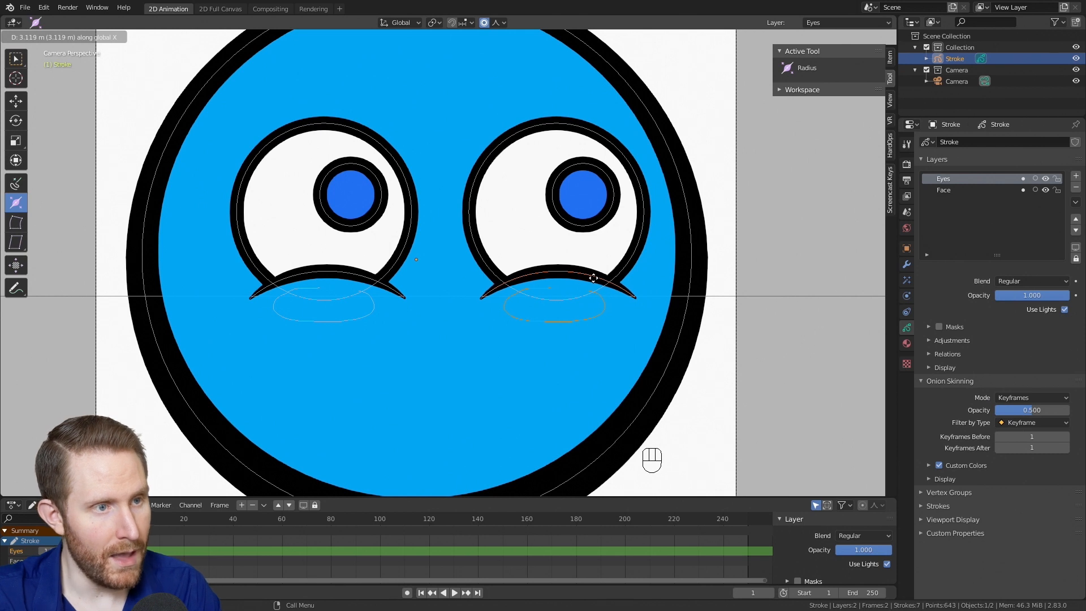
left_click(594, 278)
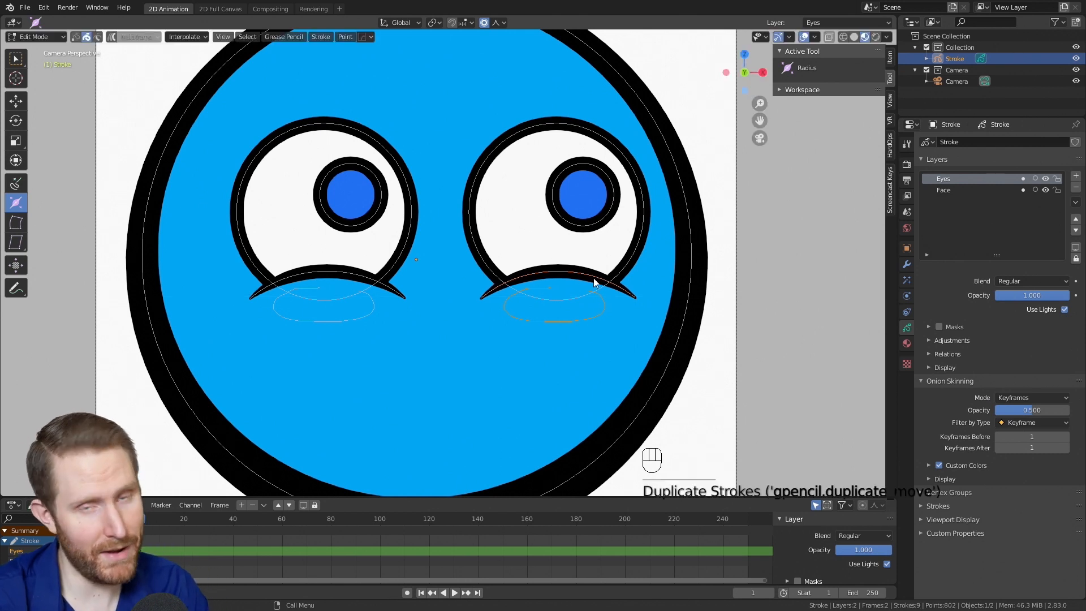
scroll(603, 278, "down", 4)
scroll(465, 276, "up", 3)
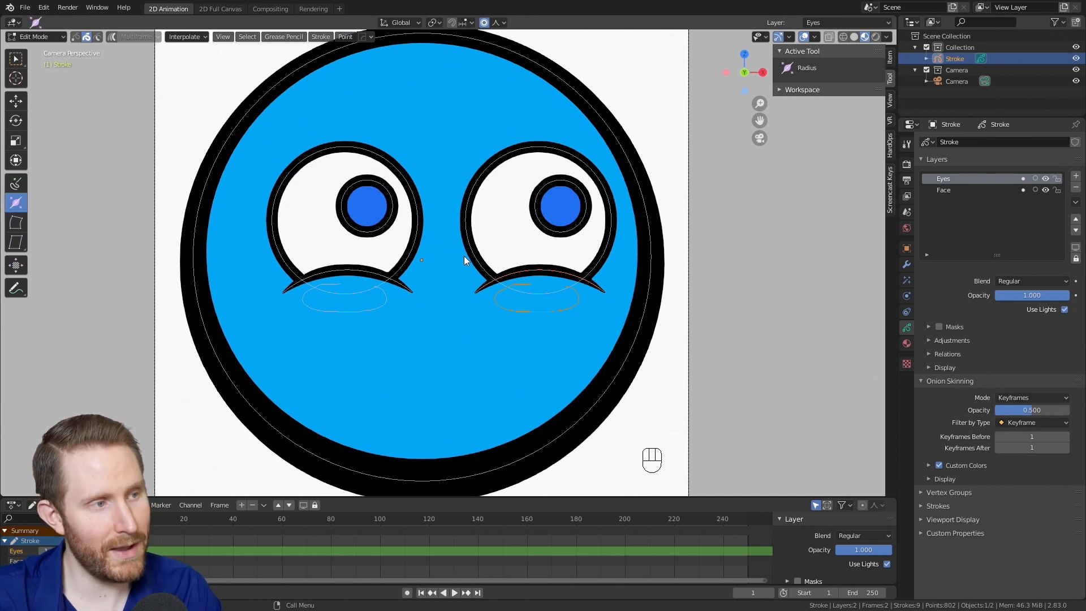
scroll(464, 256, "down", 2)
key("Tab")
- Examine both lower eyelids up close and against the whole face
mouse_move(464, 255)
middle_mouse_down("shift")
mouse_move(458, 283)
mouse_move(383, 216)
mouse_move(381, 269)
middle_mouse_up("shift")
scroll(456, 283, "up", 2)
scroll(456, 283, "up", 2)
scroll(382, 268, "down", 1)
scroll(452, 273, "down", 2)
middle_click_drag(473, 277, 406, 244, "shift")
scroll(407, 243, "up", 2)
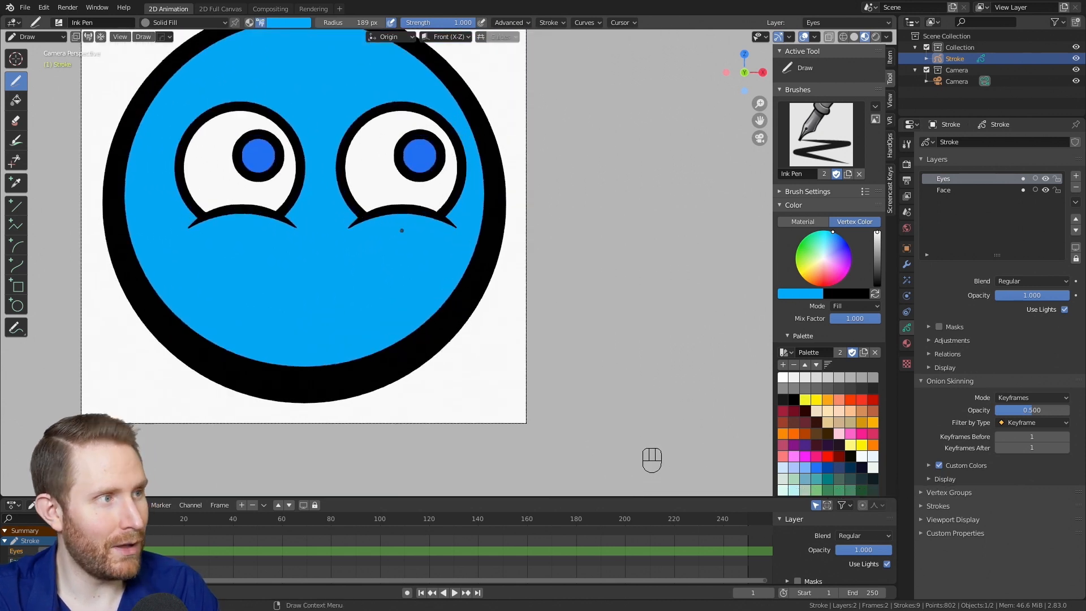
scroll(402, 230, "down", 2)
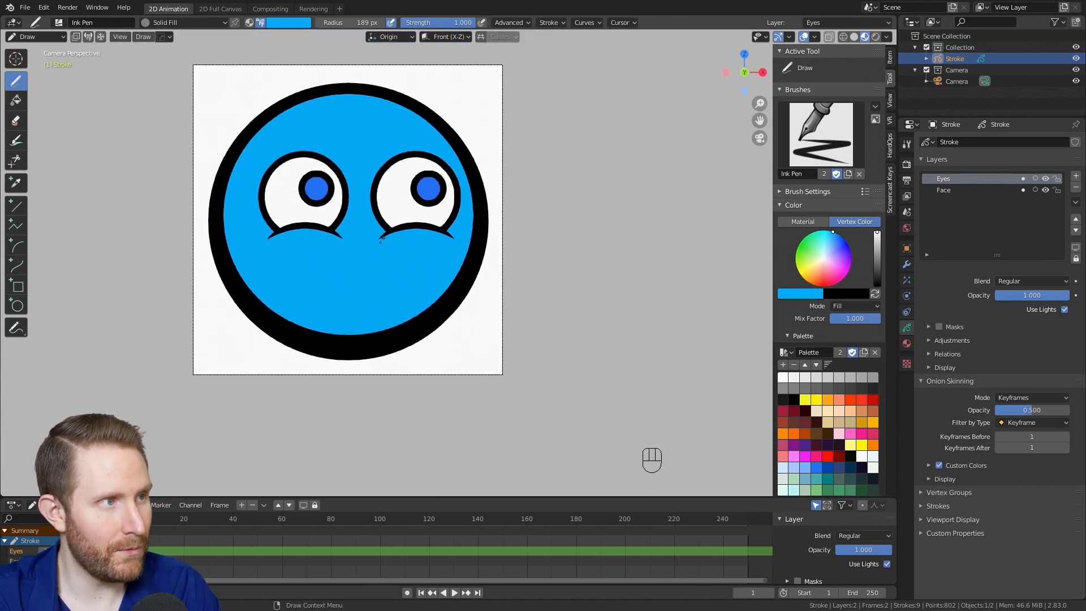
- Using the Fill AND Stroke material with a red vertex color, draw a tongue hanging from the mouth area over the face's lower edge
left_click(166, 24)
left_click(148, 72)
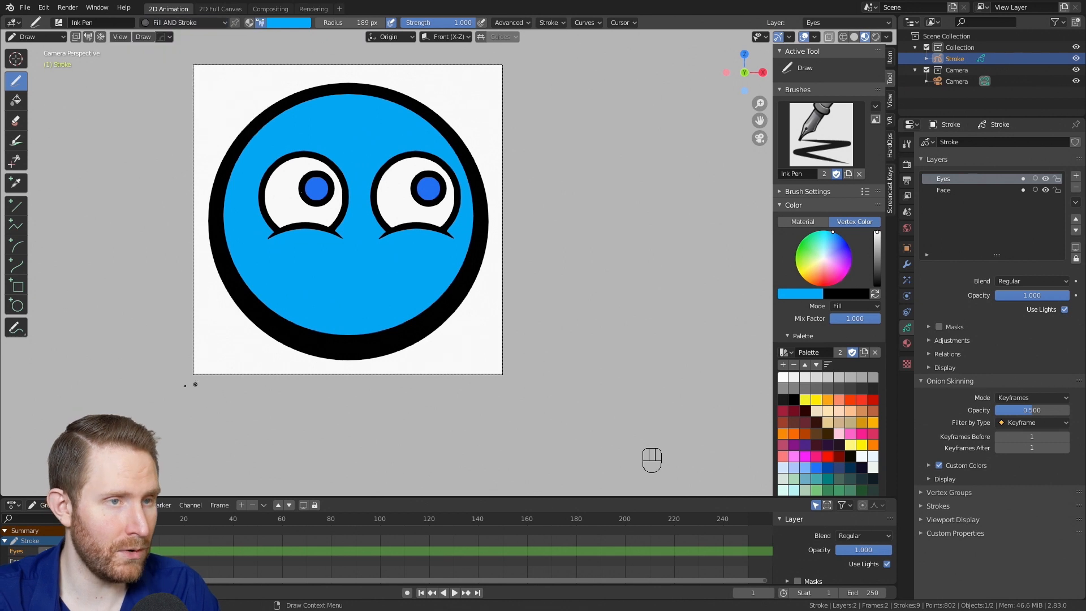
left_click(828, 456)
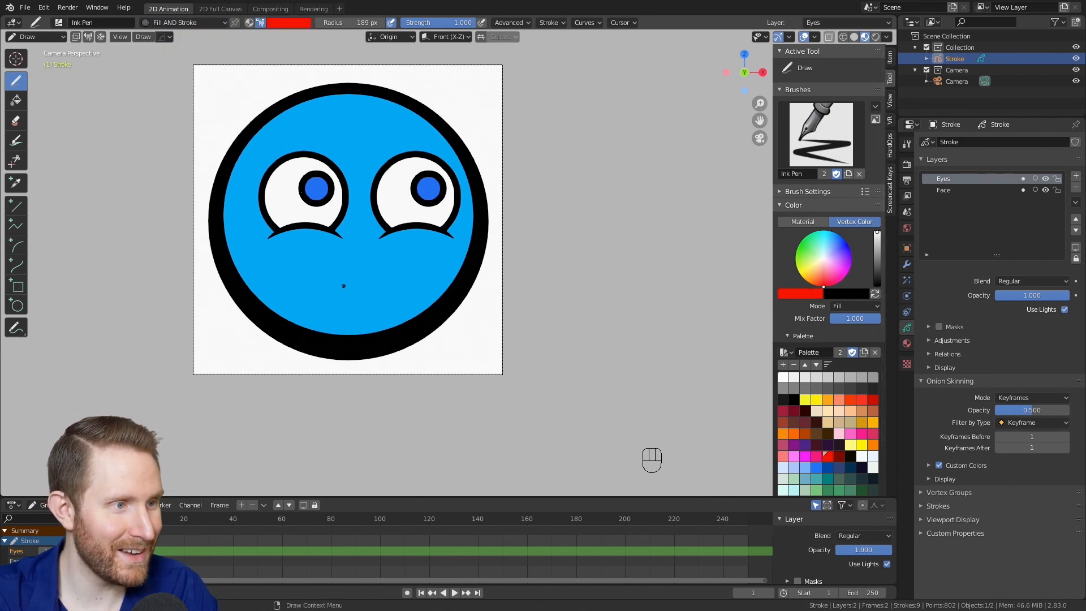
mouse_move(417, 367)
left_mouse_down()
mouse_move(461, 303)
mouse_move(430, 274)
mouse_move(397, 265)
left_mouse_up()
scroll(434, 338, "up", 4)
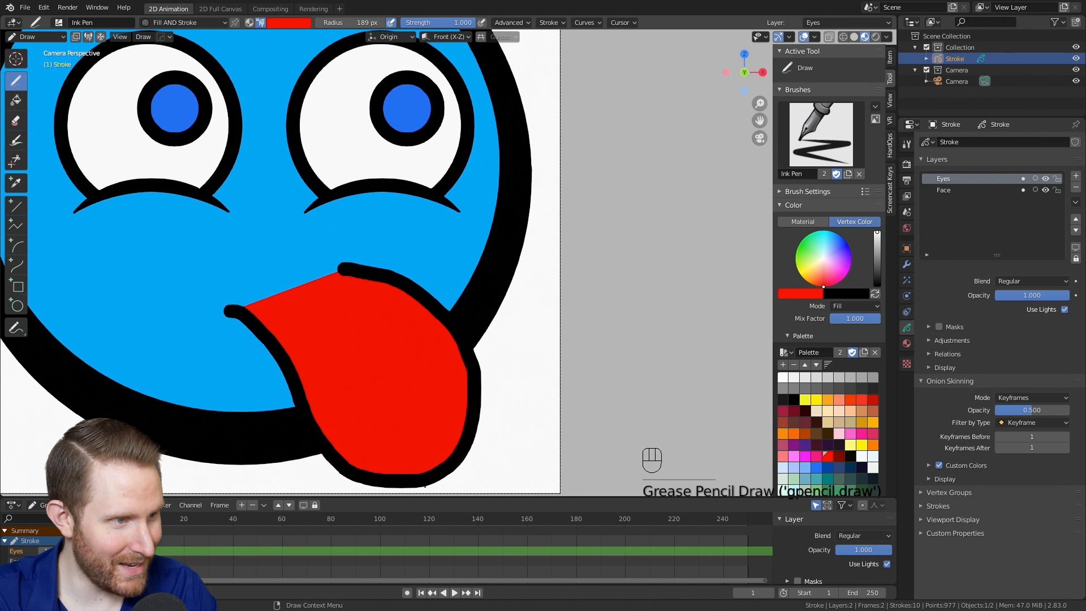
- Select the whole tongue outline in Edit Mode, show its points, and simplify the stroke with the Sample method
mouse_move(348, 373)
middle_mouse_down("shift")
mouse_move(480, 323)
mouse_move(406, 330)
middle_mouse_up("shift")
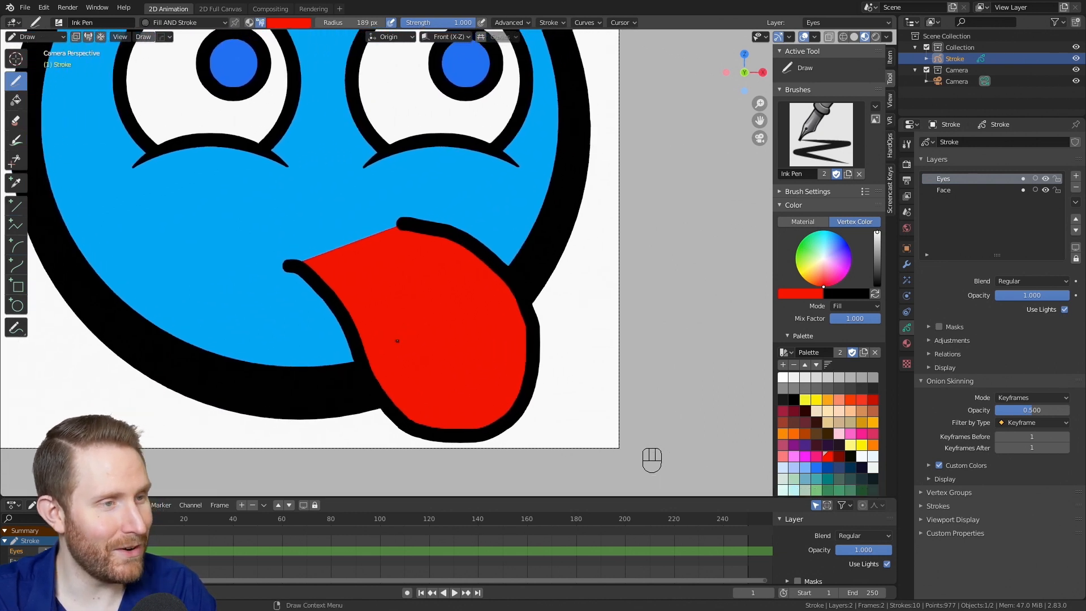
key("Tab")
left_click(327, 288)
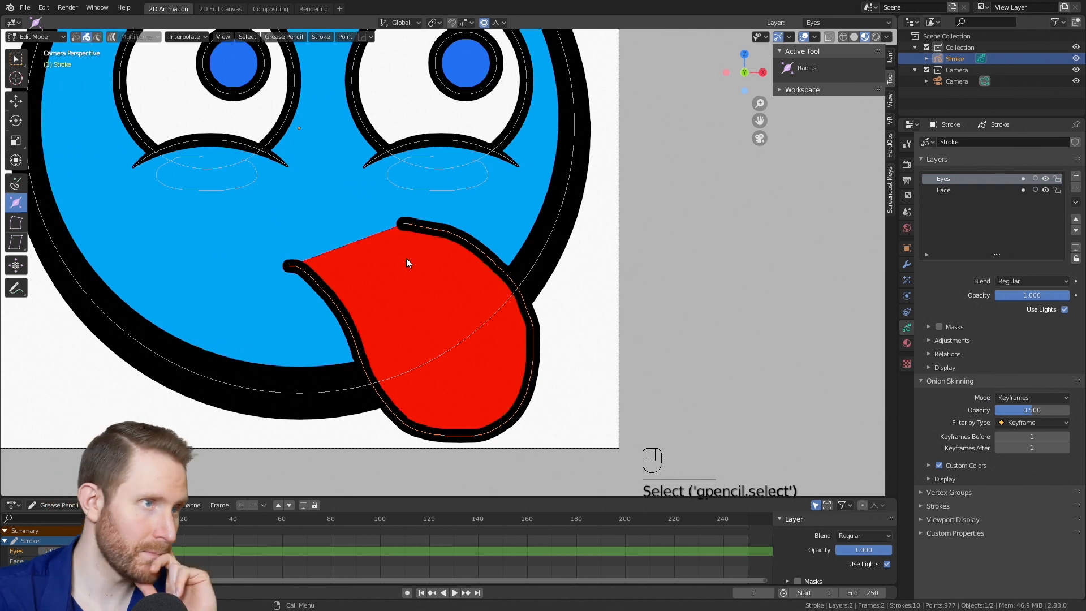
left_click(75, 36)
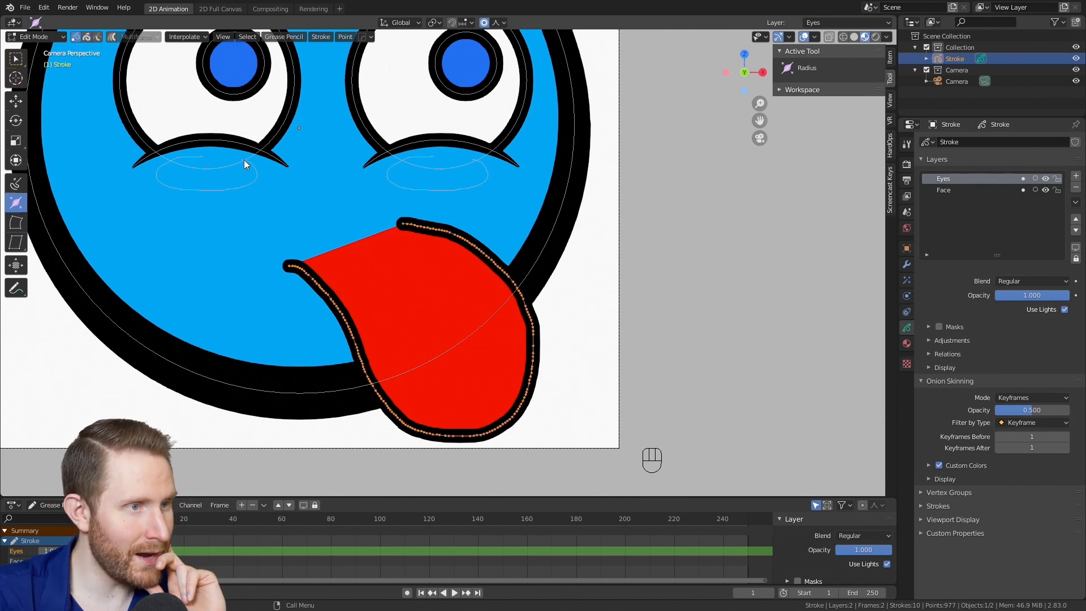
scroll(398, 221, "up", 3)
scroll(536, 317, "down", 3)
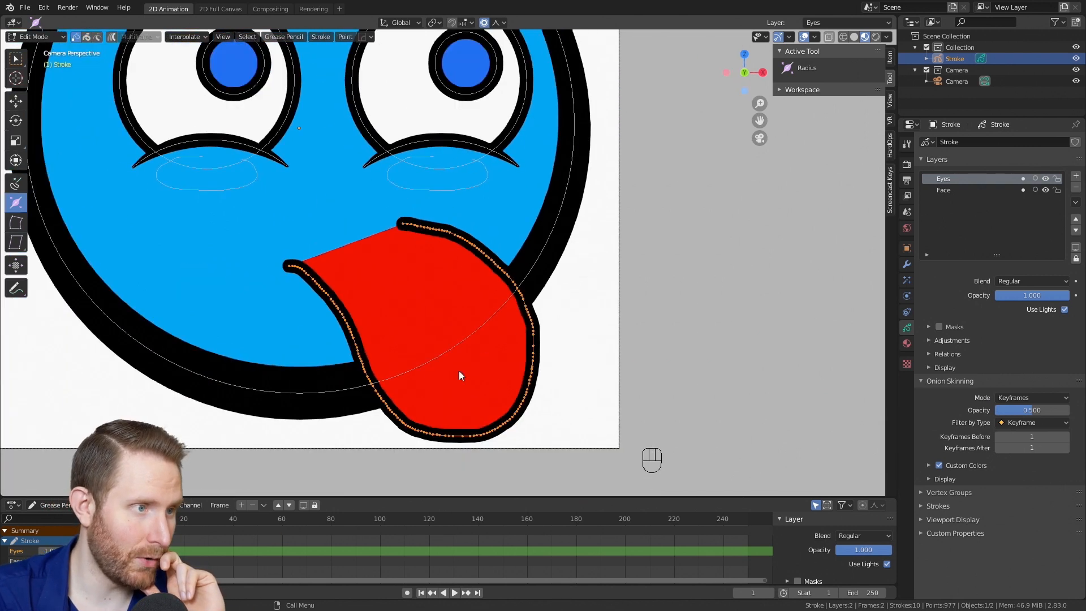
left_click(320, 37)
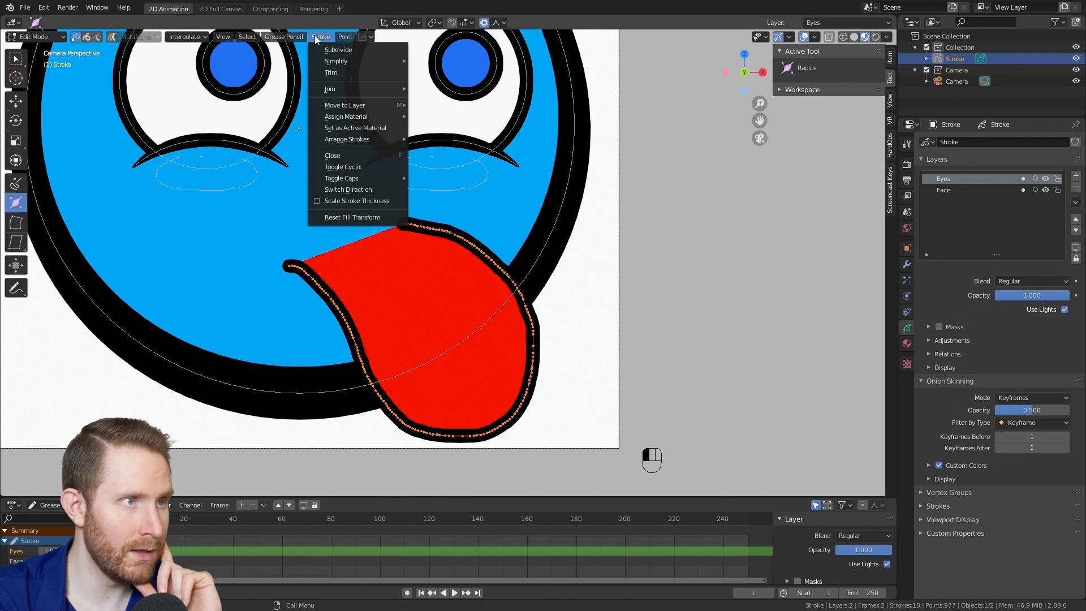
mouse_move(347, 60)
left_click(453, 85)
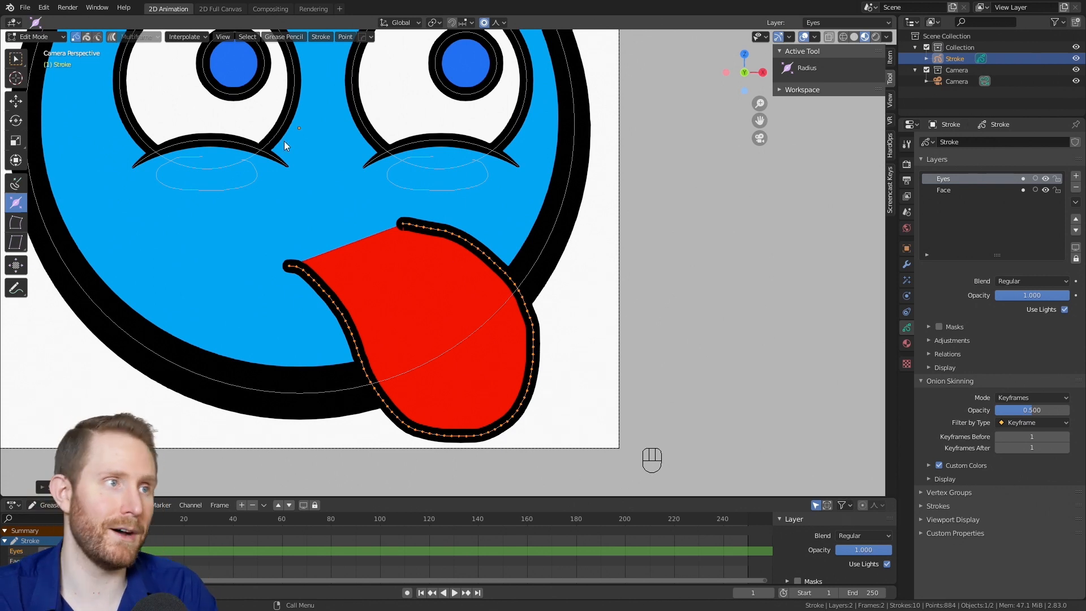
- Smooth the tongue outline's points with 11 repeats and a factor of 0.520
left_click(346, 38)
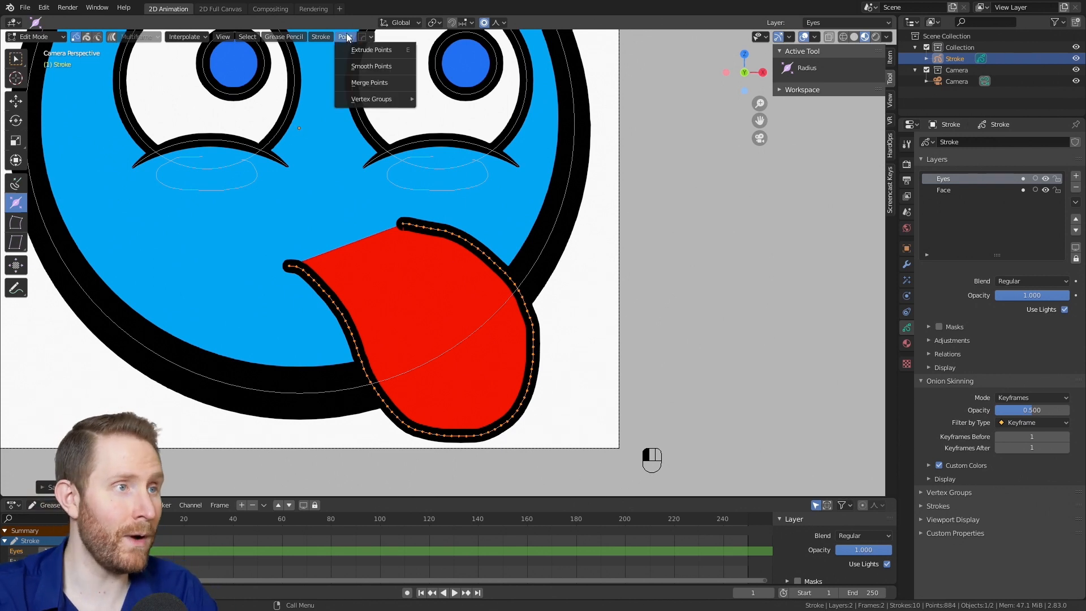
left_click(366, 62)
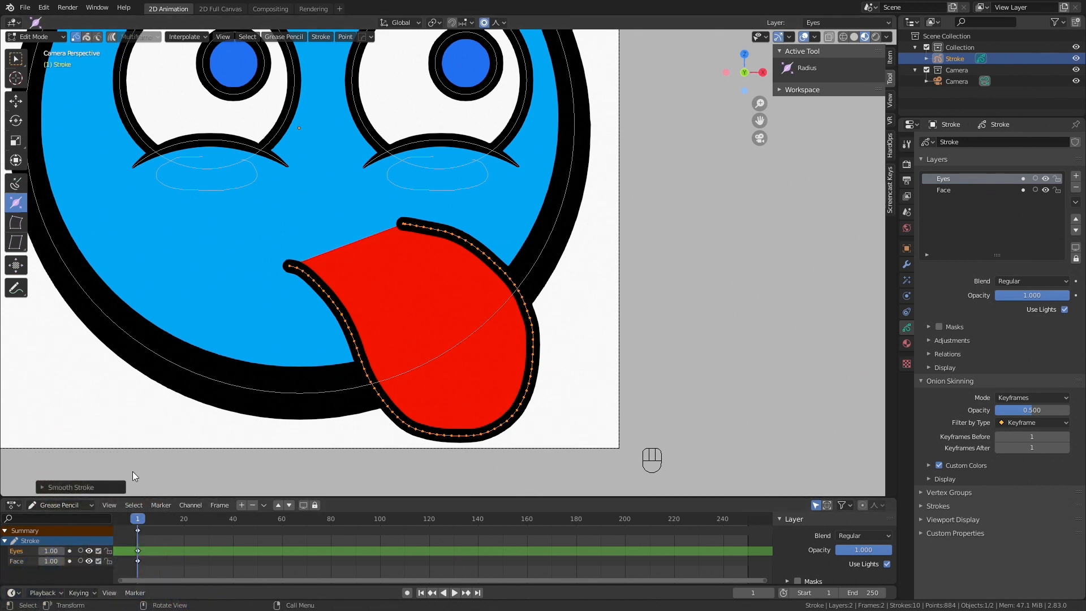
left_click(42, 488)
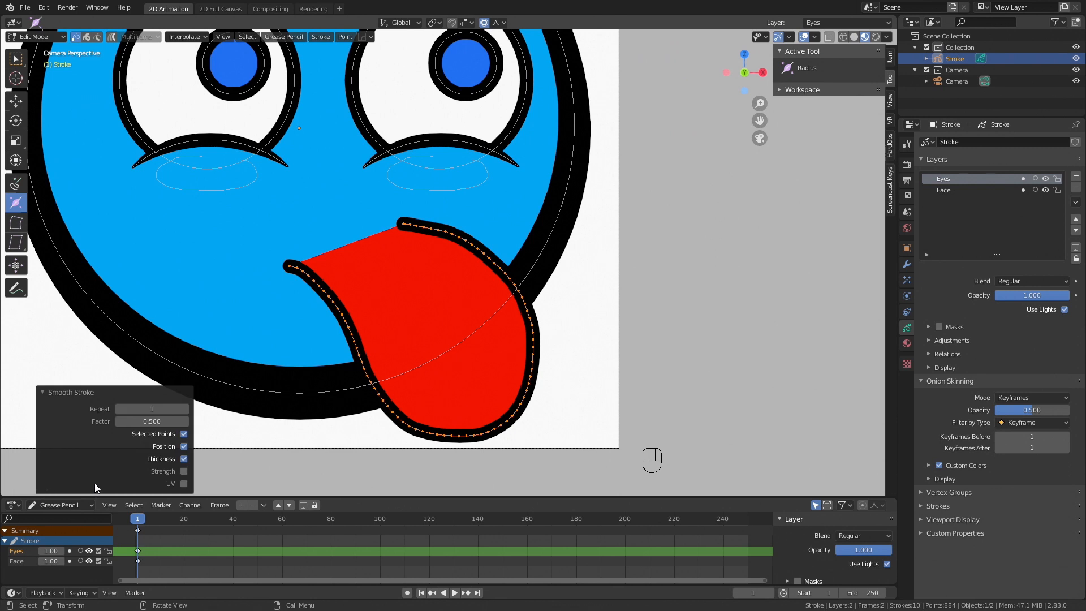
mouse_move(152, 409)
left_mouse_down()
mouse_move(287, 409)
mouse_move(154, 422)
mouse_move(192, 409)
mouse_move(169, 409)
left_mouse_up()
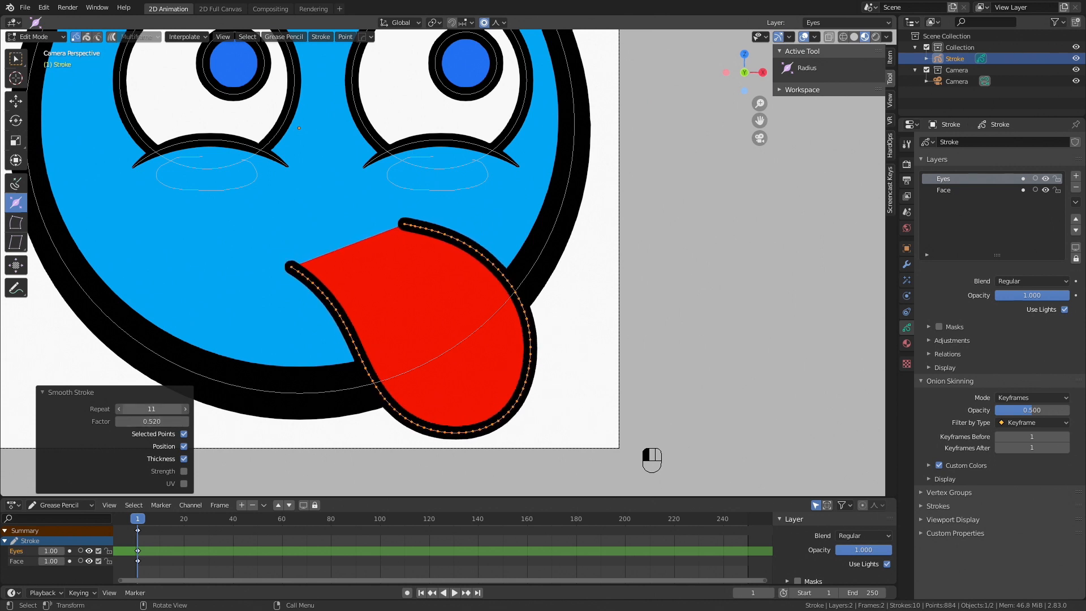
scroll(481, 369, "down", 3)
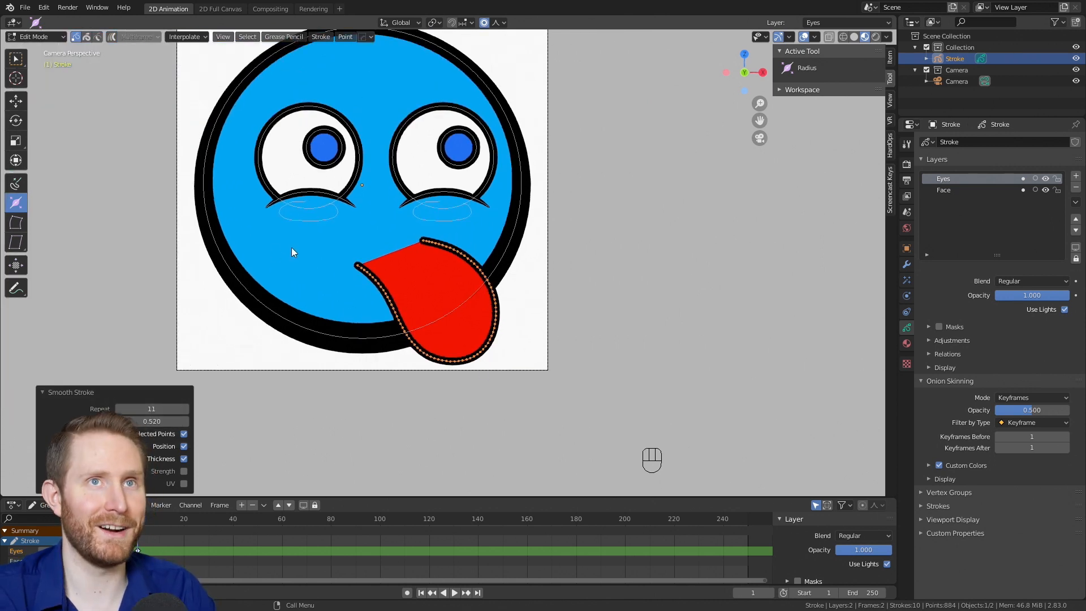
- Back in Draw mode, draw a curved center line down the middle of the tongue with the Solid Stroke material
key("Tab")
scroll(280, 233, "up", 4)
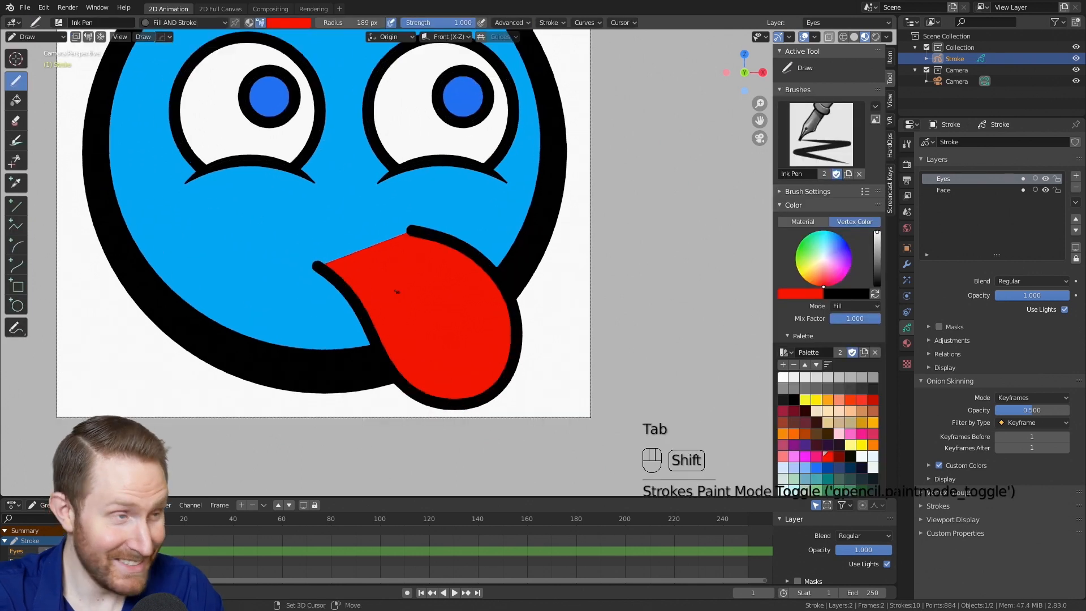
left_click(187, 23)
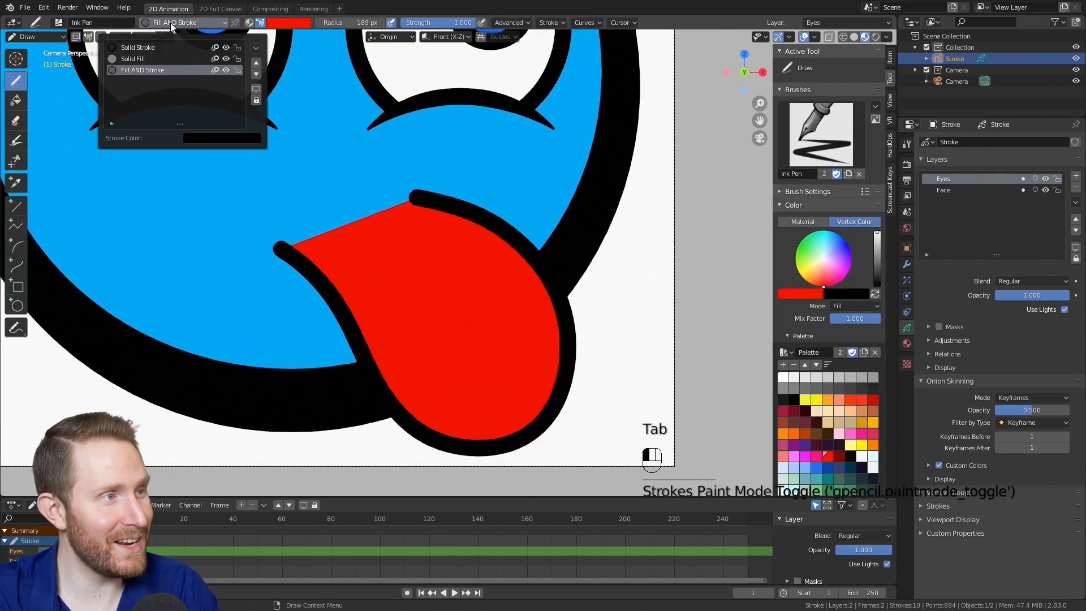
left_click(138, 48)
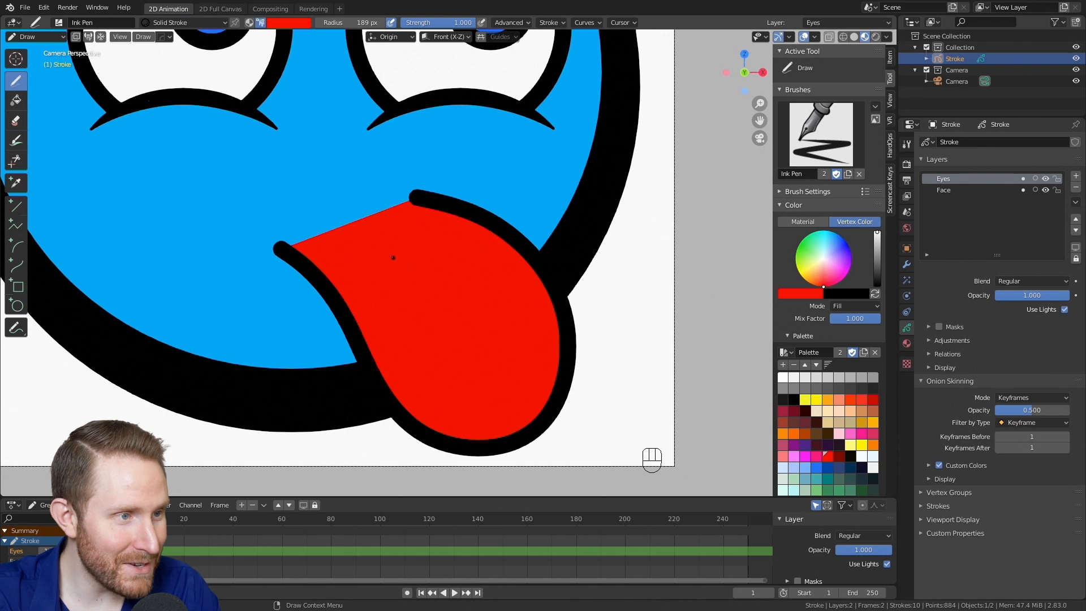
left_click_drag(394, 257, 440, 282)
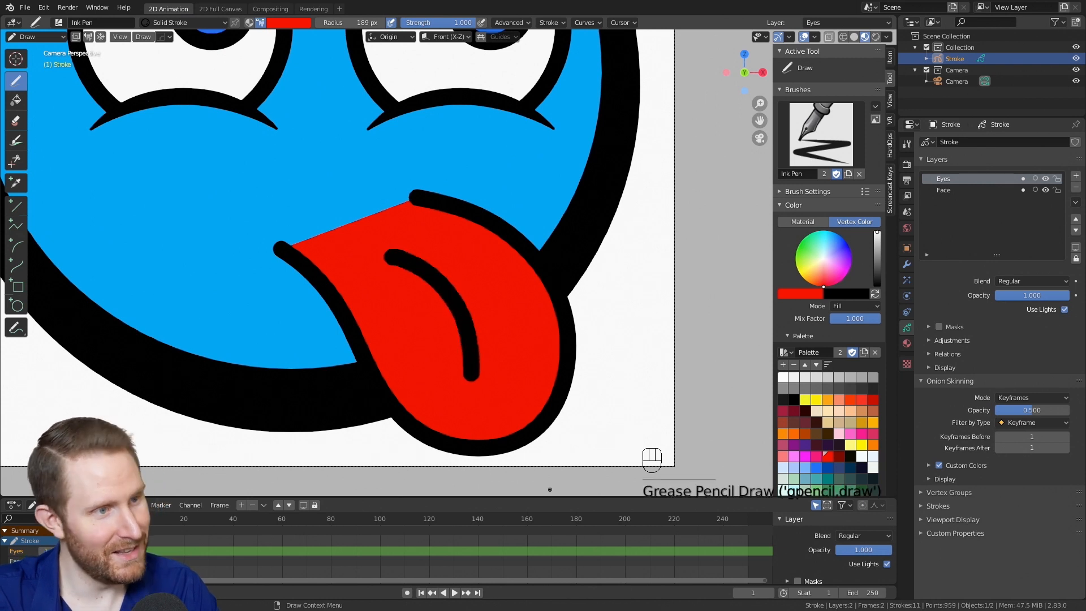
- Select the tongue's entire center line in Edit Mode using stroke selection and simplify it with the Sample method
key("Tab")
left_click(472, 366)
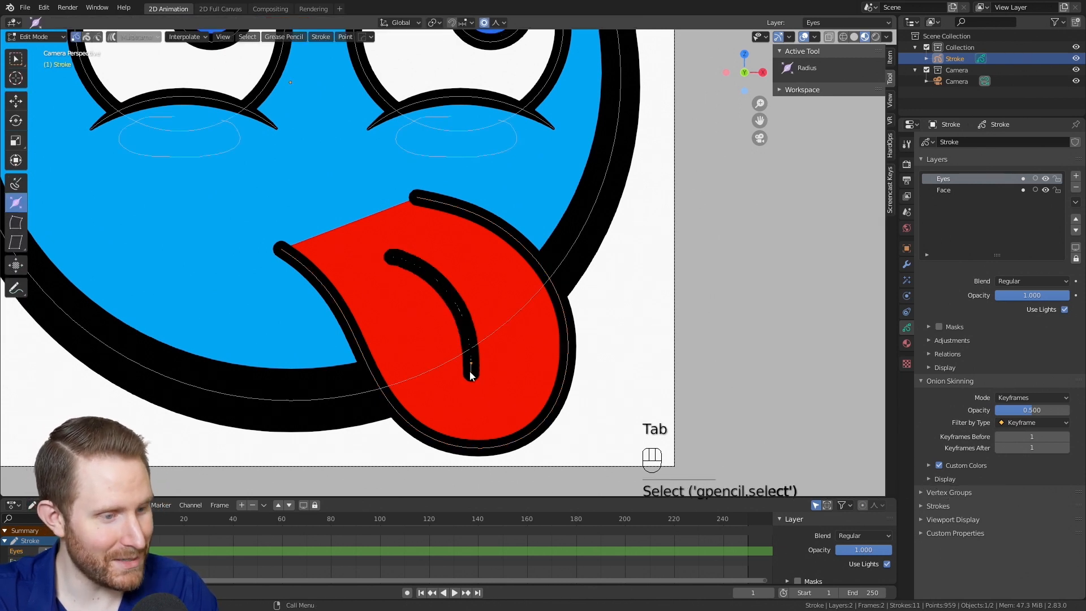
left_click(87, 37)
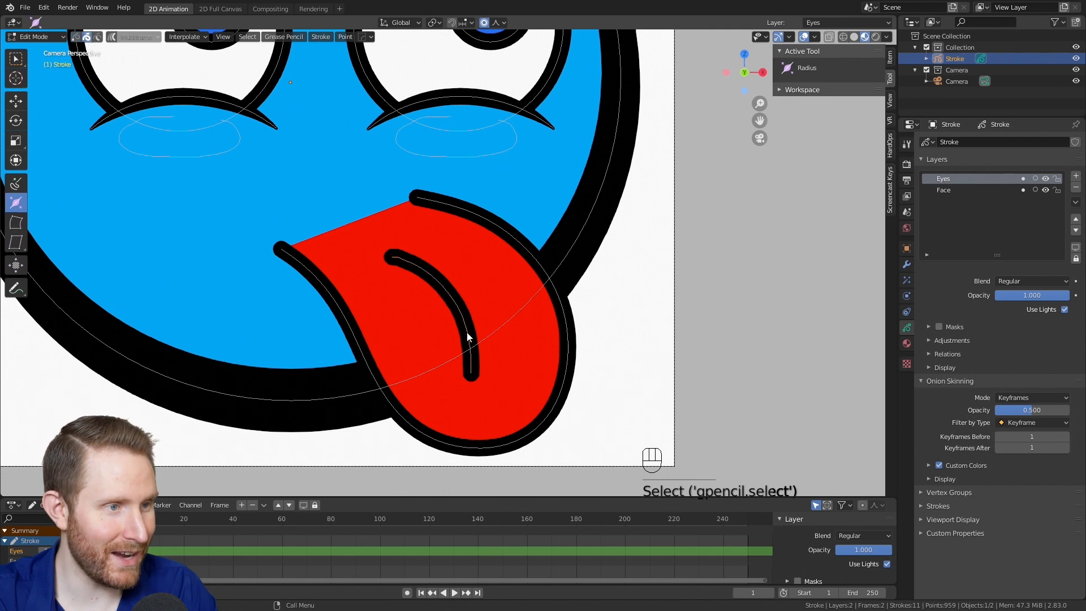
left_click(322, 37)
mouse_move(335, 62)
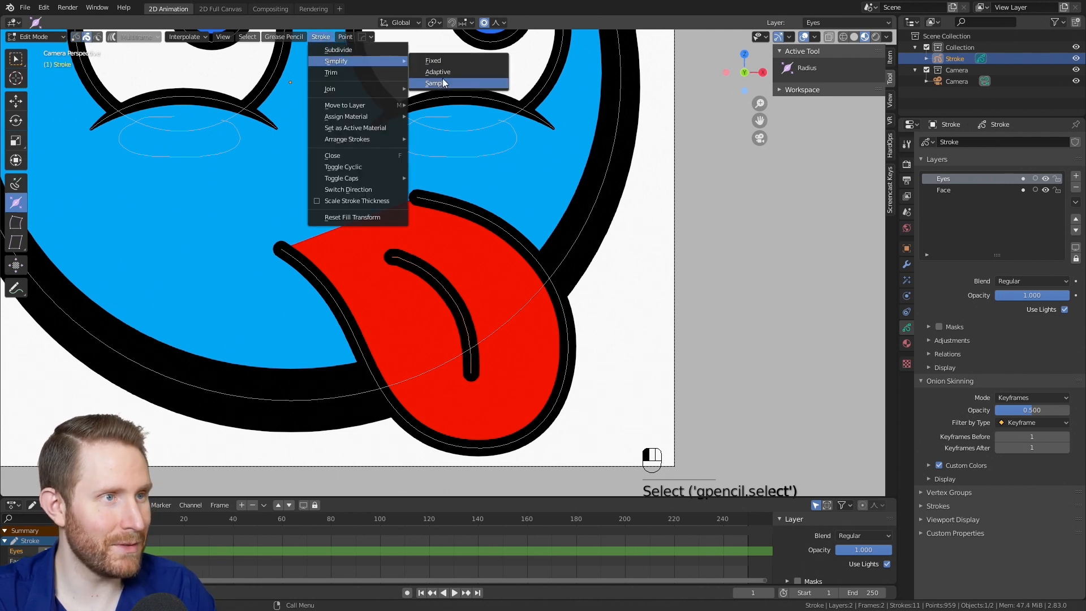
left_click(443, 82)
- Smooth the points of the tongue's center line with 6 repeats
left_click(346, 37)
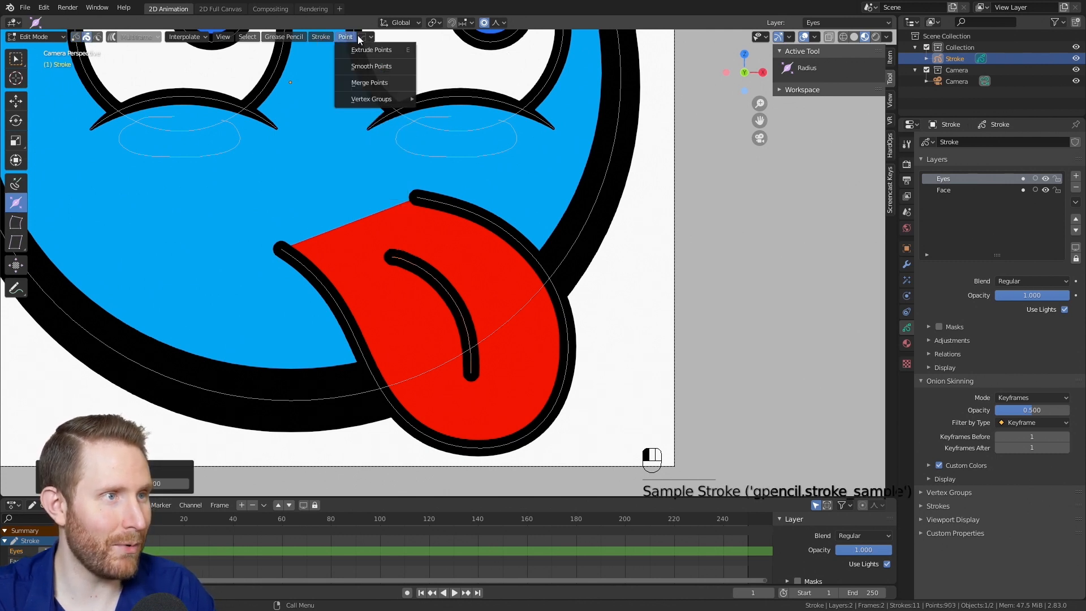
left_click(360, 67)
left_click_drag(152, 409, 161, 409)
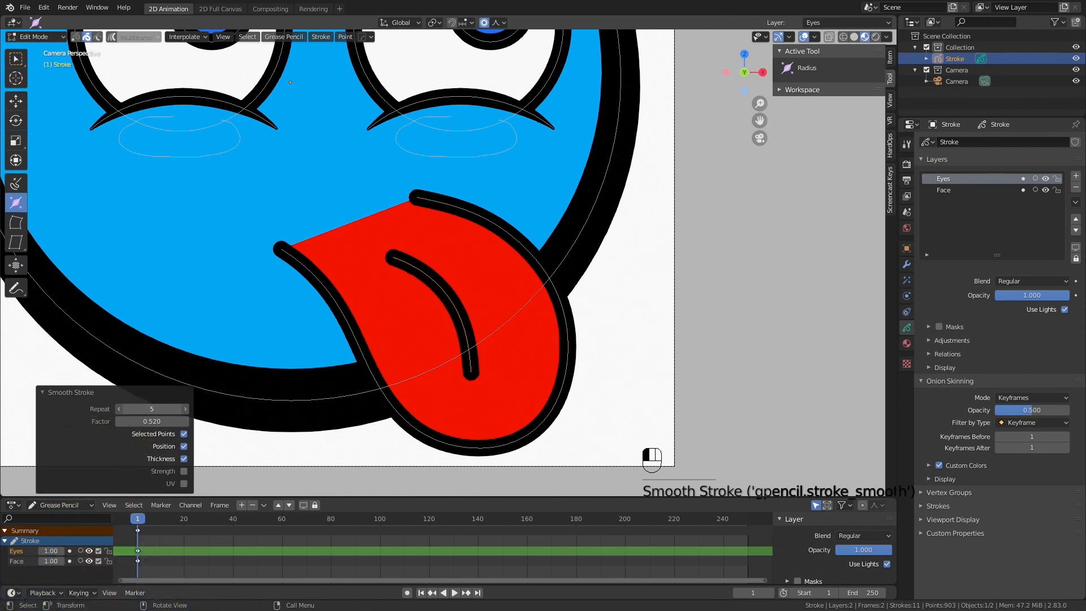
scroll(410, 341, "up", 2)
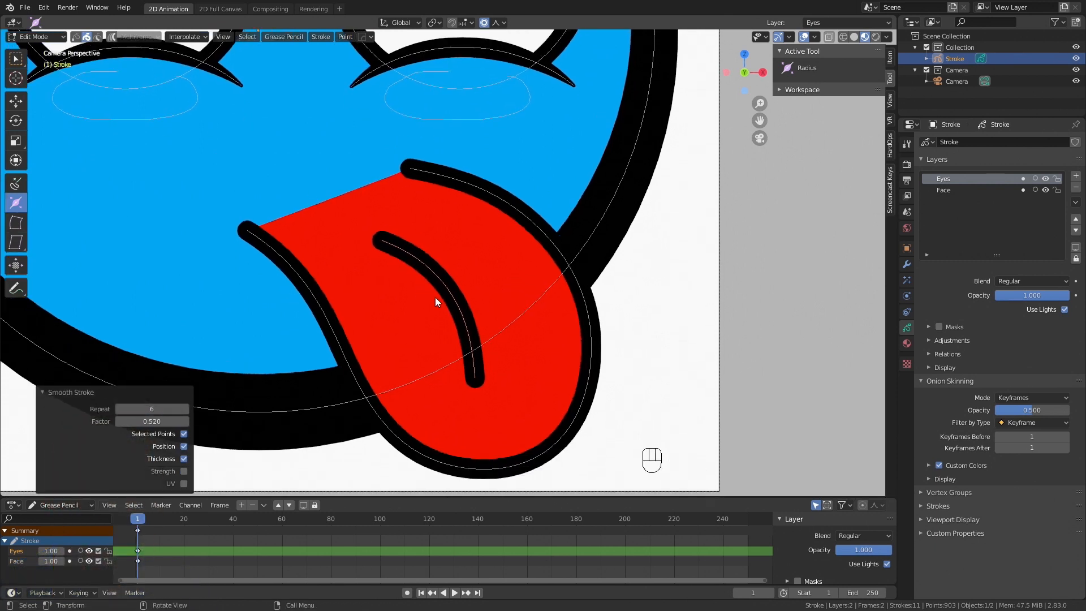
- Reposition and enlarge the tongue's center line so it runs down the middle of the tongue
key("g")
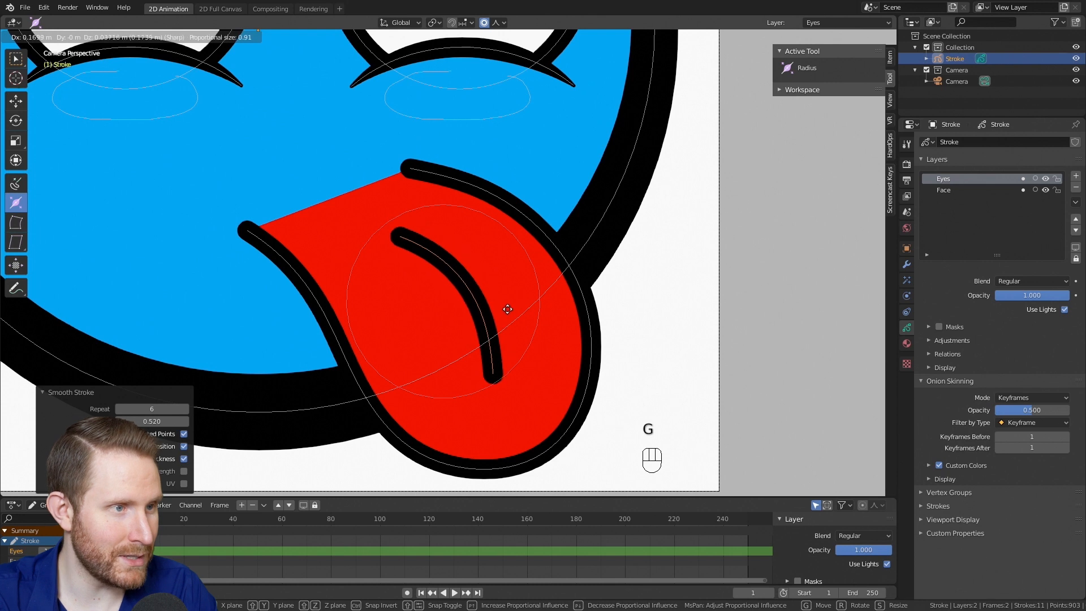
left_click(505, 312)
key("s")
key("g")
key("s")
left_click(532, 327)
key("g")
left_click(533, 323)
key("s")
left_click(531, 321)
key("g")
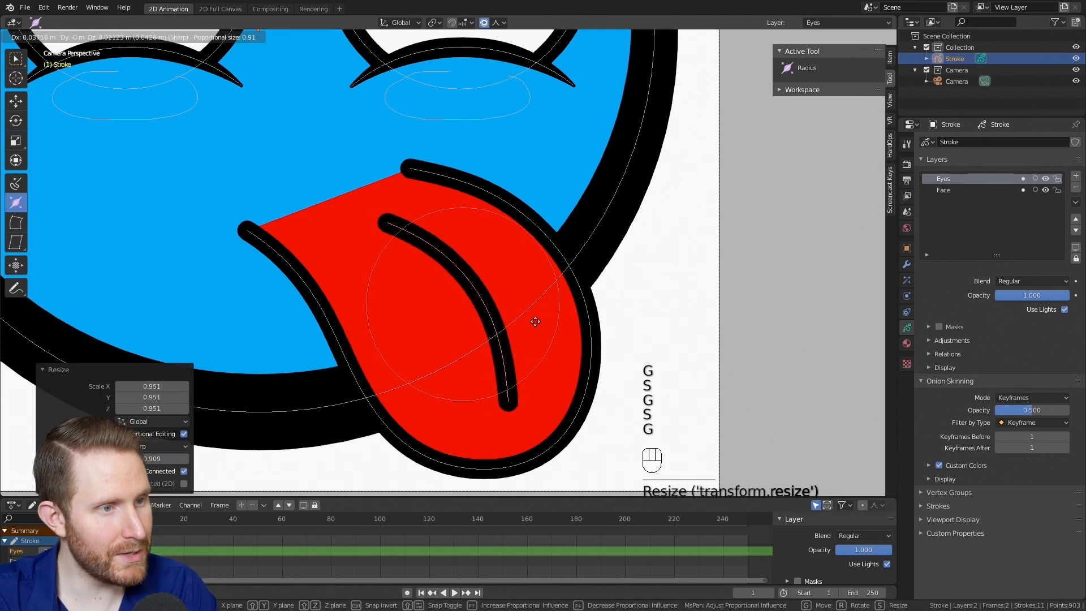
key("g")
left_click(531, 322)
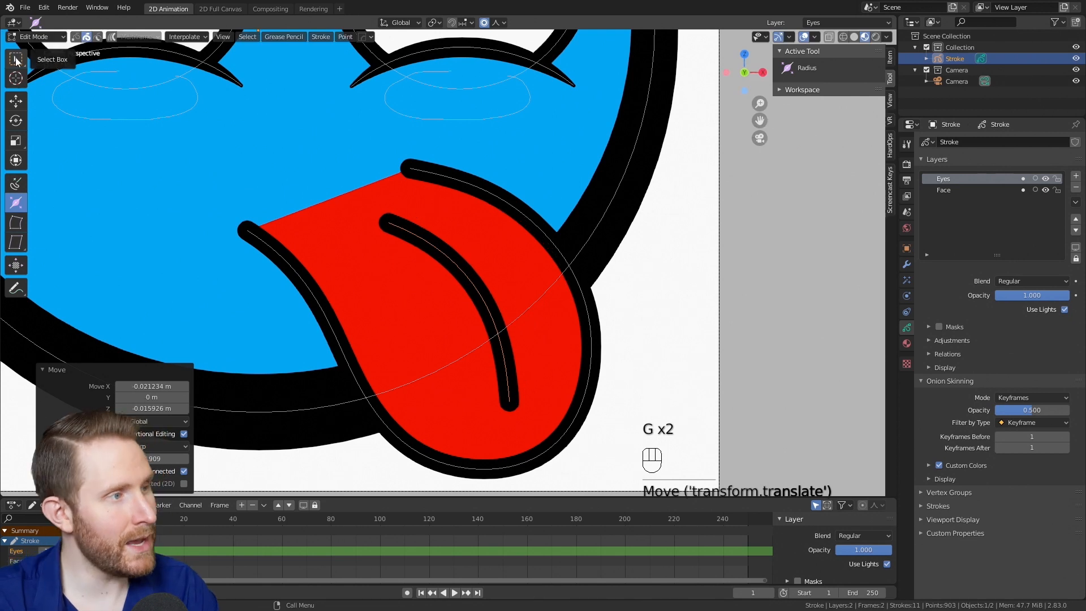
- Select the center line's two end points in point selection and shrink their thickness with proportional editing to taper both ends
left_click(76, 36)
left_click(409, 236)
left_click(509, 403, "shift")
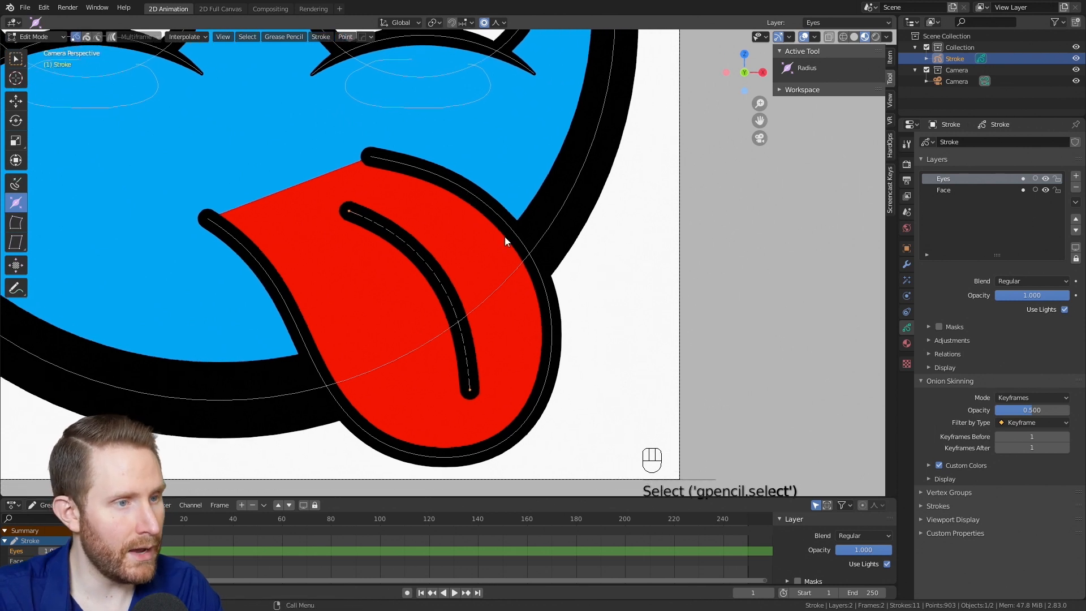
key("alt+s")
scroll(518, 335, "down", 3)
scroll(500, 328, "up", 2)
scroll(488, 327, "down", 3)
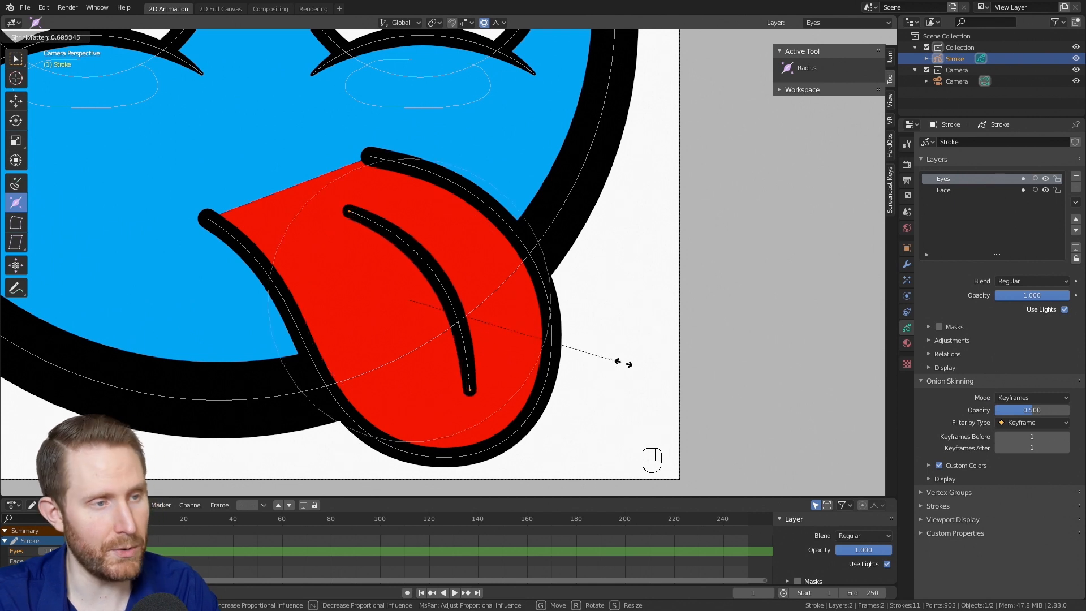
left_click(480, 325)
key("Tab")
- Render the current frame from the camera view to check the face, and close the render window
scroll(572, 312, "down", 4)
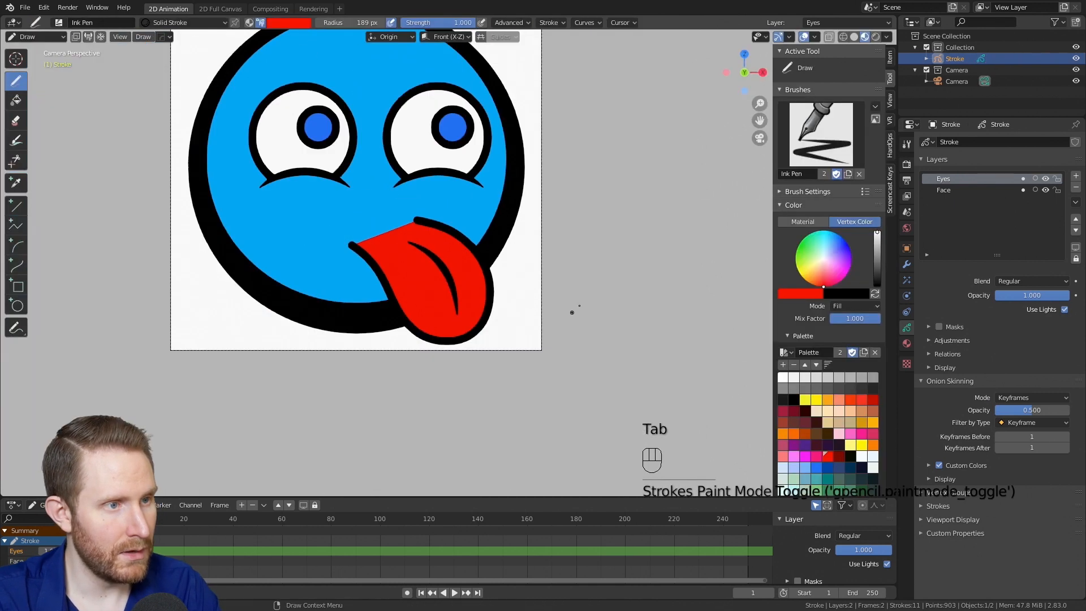
scroll(569, 295, "down", 5)
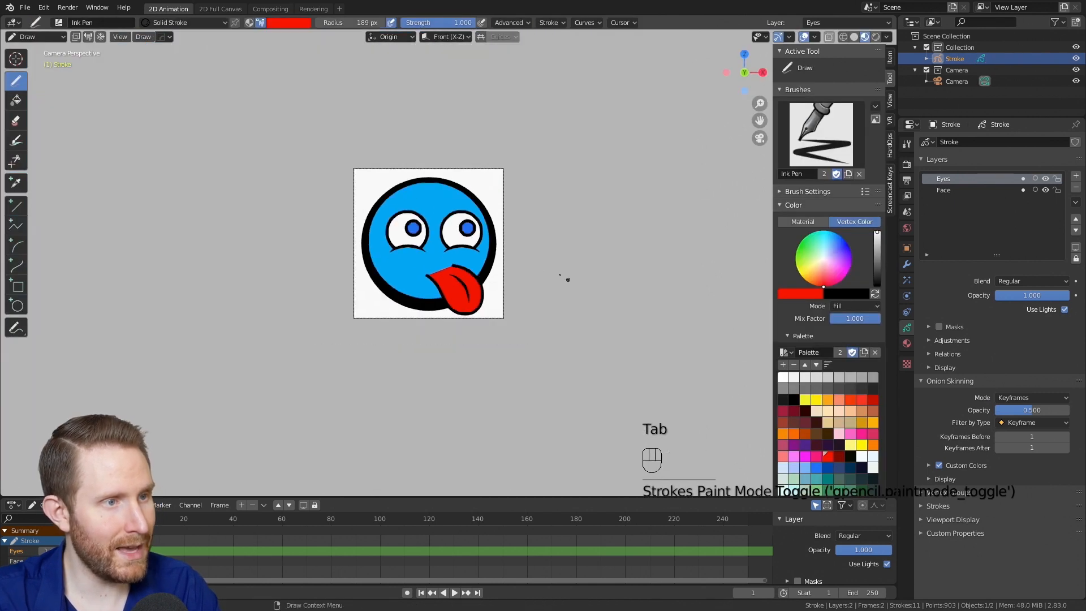
key("KP_0")
key("KP_0")
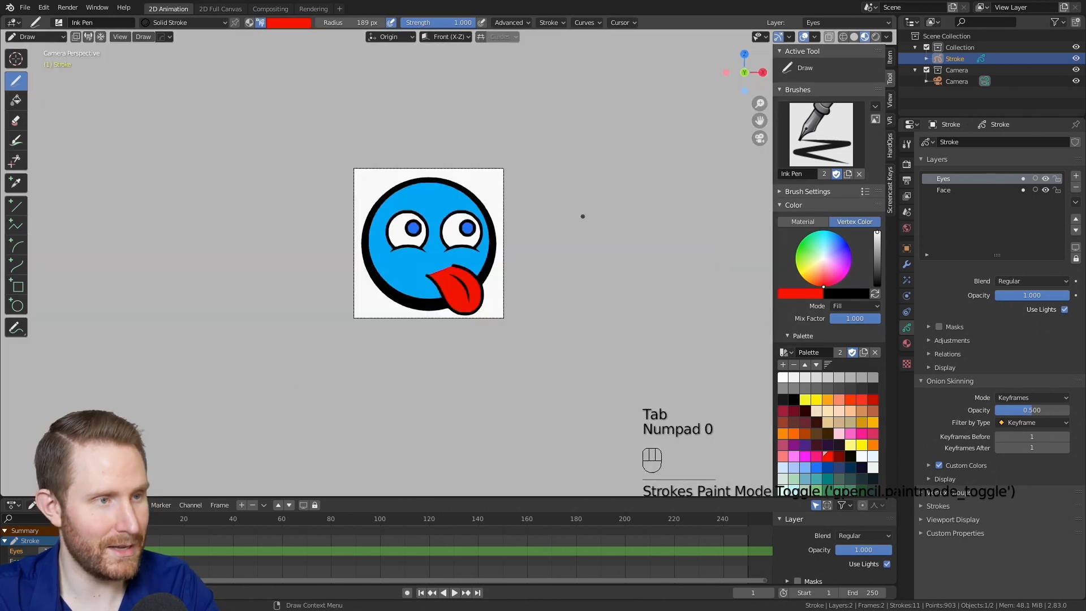
key("F12")
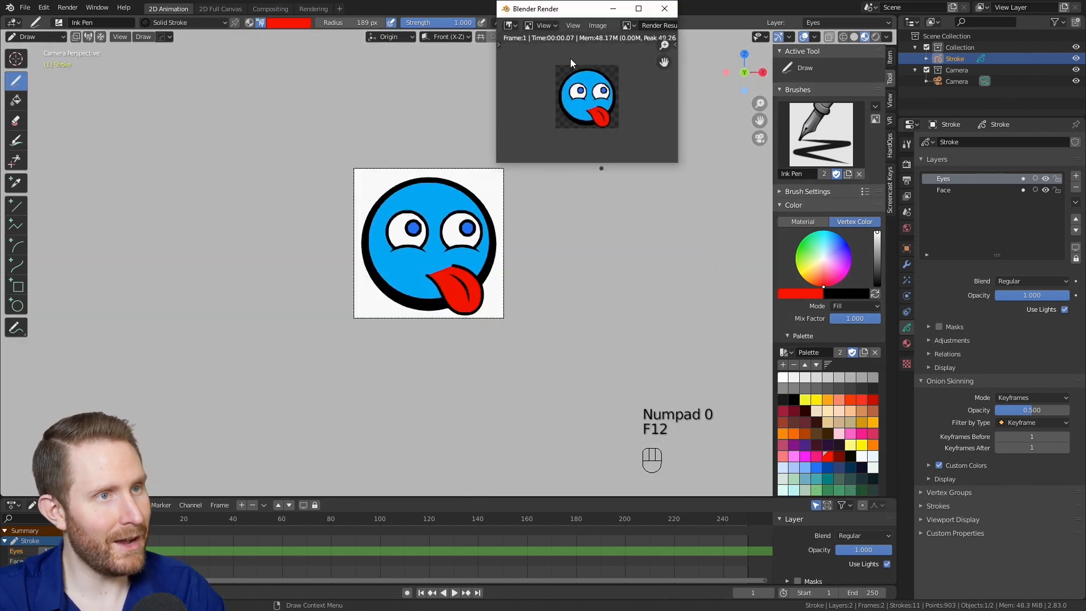
key("Escape")
- Draw a curved mouth line across the top of the tongue using the Fill AND Stroke material and the palette's light blue fill
scroll(442, 267, "up", 5)
scroll(356, 330, "up", 1)
middle_click_drag(425, 277, 427, 289, "shift")
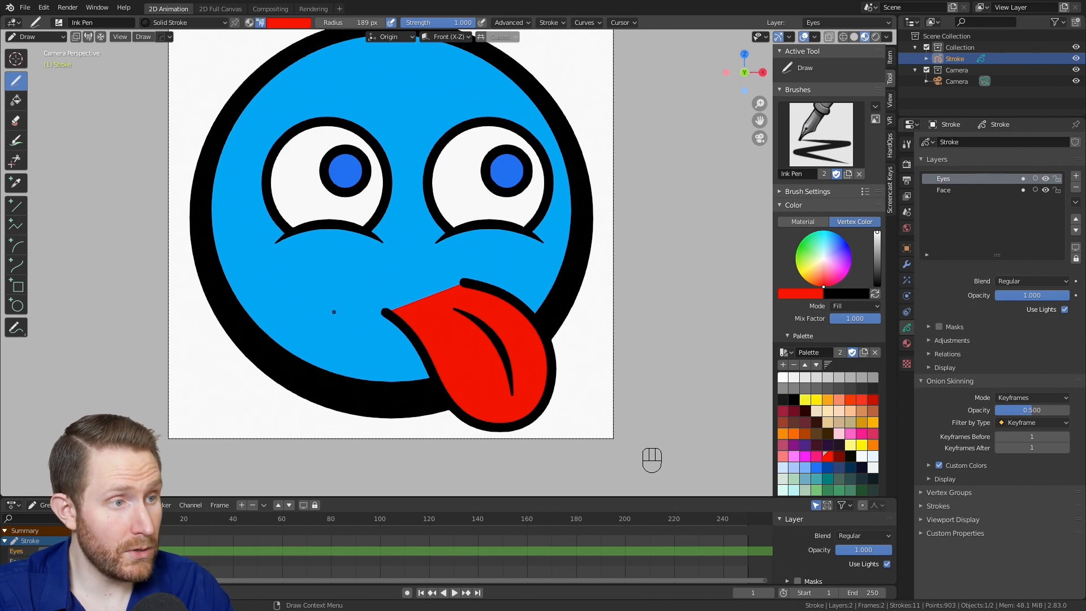
left_click(174, 23)
left_click(151, 72)
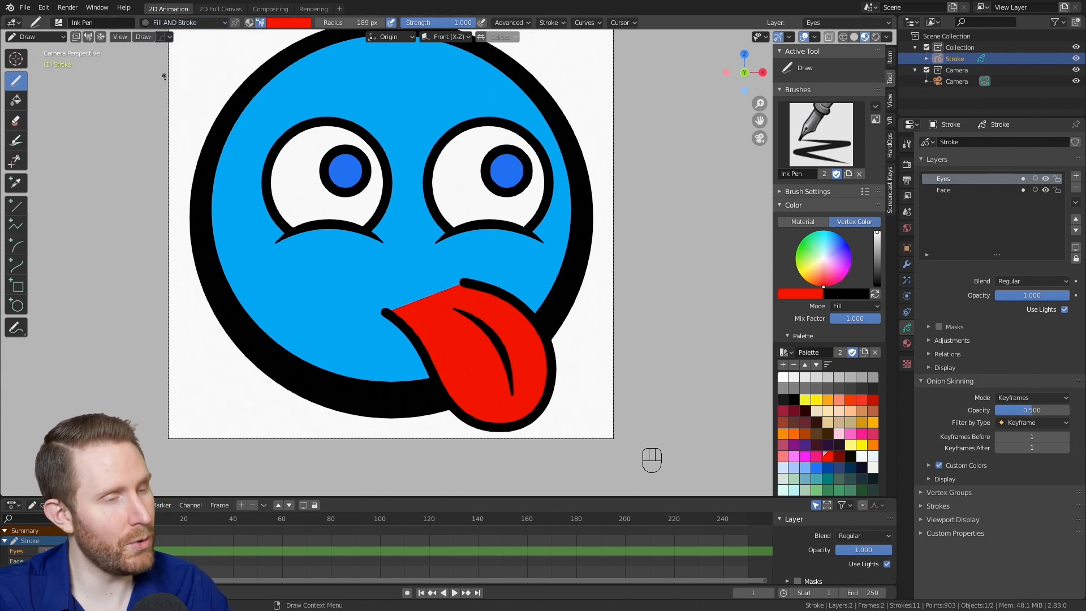
scroll(871, 447, "down", 3)
left_click(818, 474)
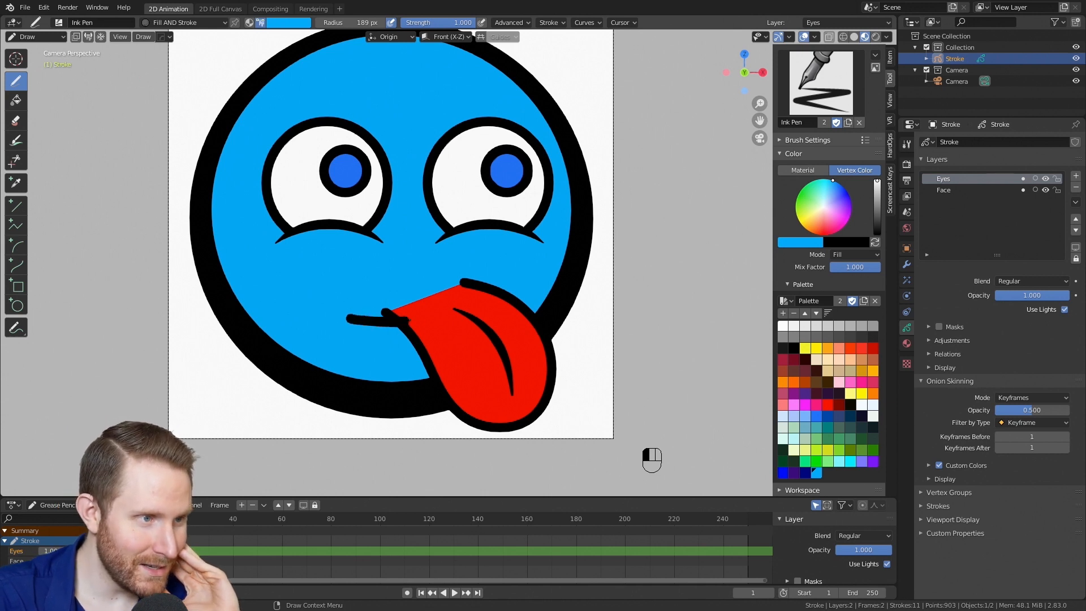
mouse_move(385, 311)
left_mouse_down()
mouse_move(482, 277)
mouse_move(486, 261)
left_mouse_up()
scroll(441, 377, "down", 2)
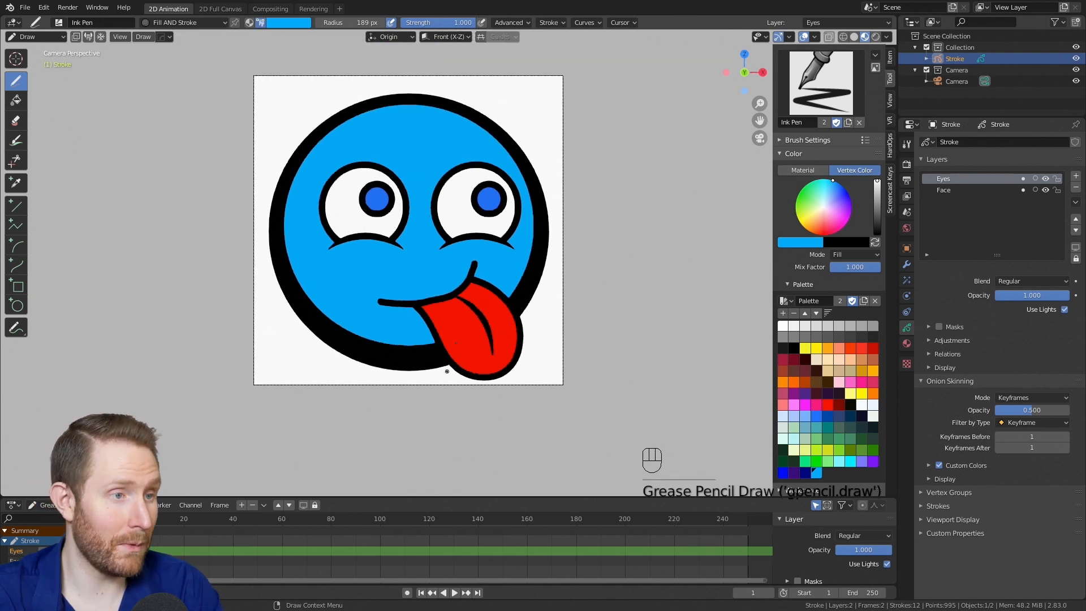
- Select the entire mouth stroke in Edit Mode using stroke selection and simplify it with the Sample method
scroll(446, 373, "up", 3)
key("Tab")
left_click(484, 307)
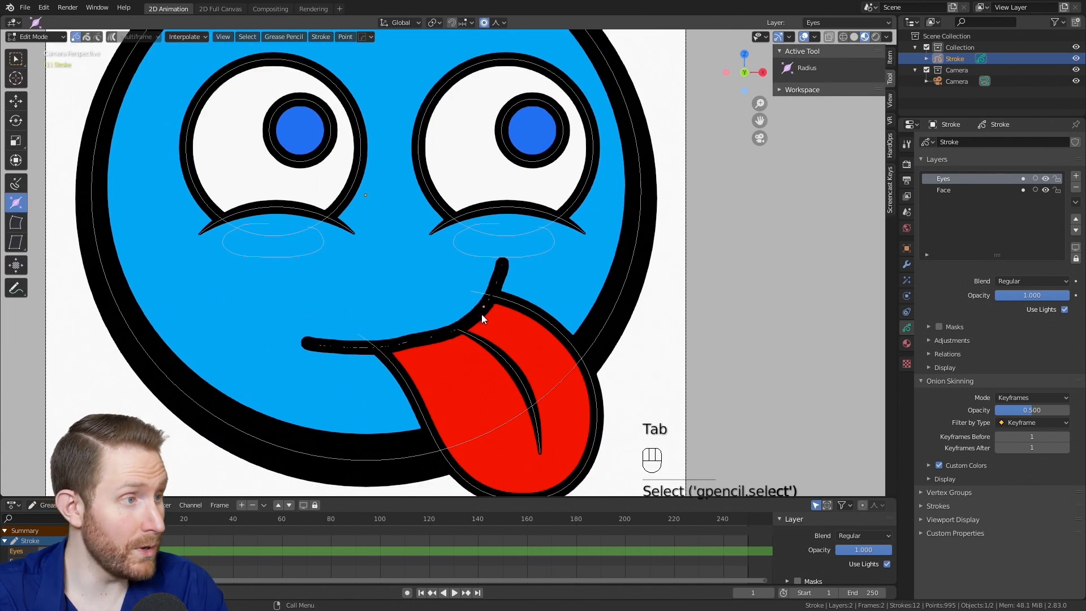
left_click(327, 35)
left_click(87, 36)
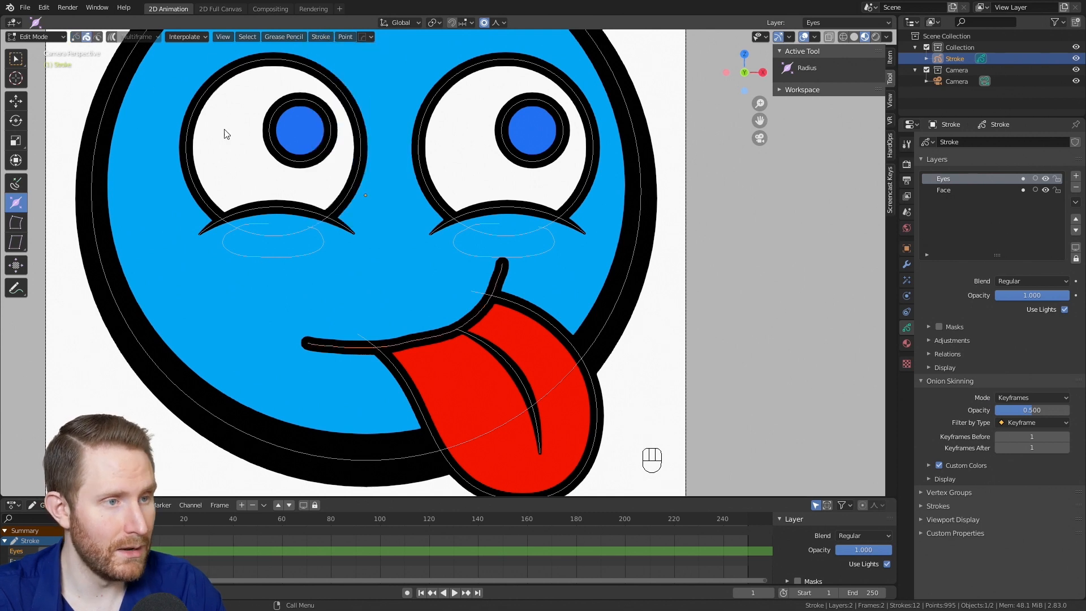
left_click(477, 320)
left_click(320, 37)
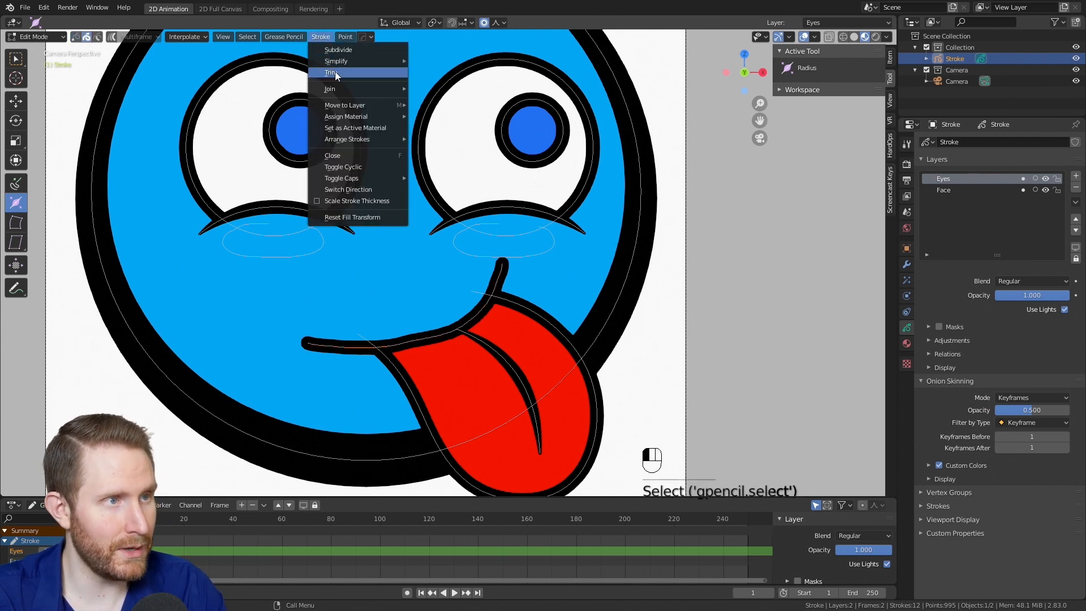
mouse_move(345, 60)
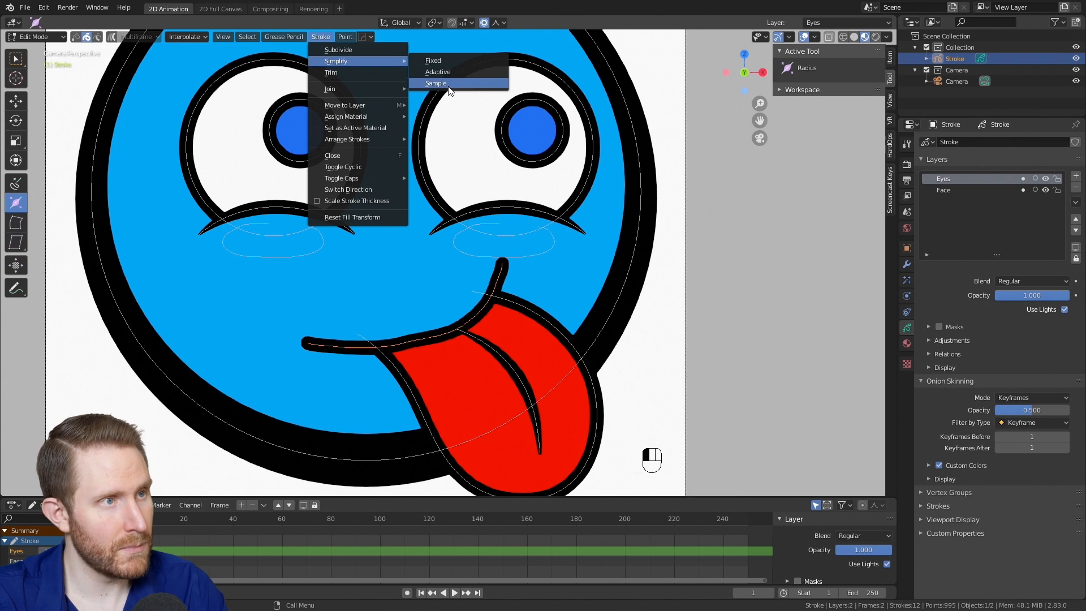
left_click(447, 85)
- Smooth the mouth stroke's points with 14 repeats and a factor of 0.520, and return to Draw mode
left_click(346, 37)
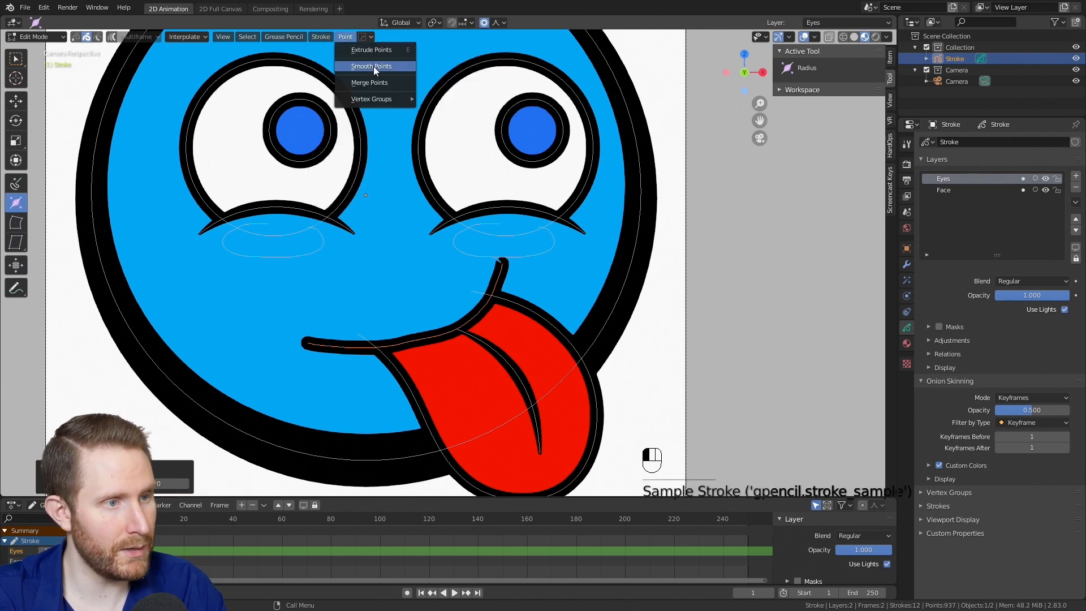
left_click(374, 66)
left_click_drag(129, 412, 170, 413)
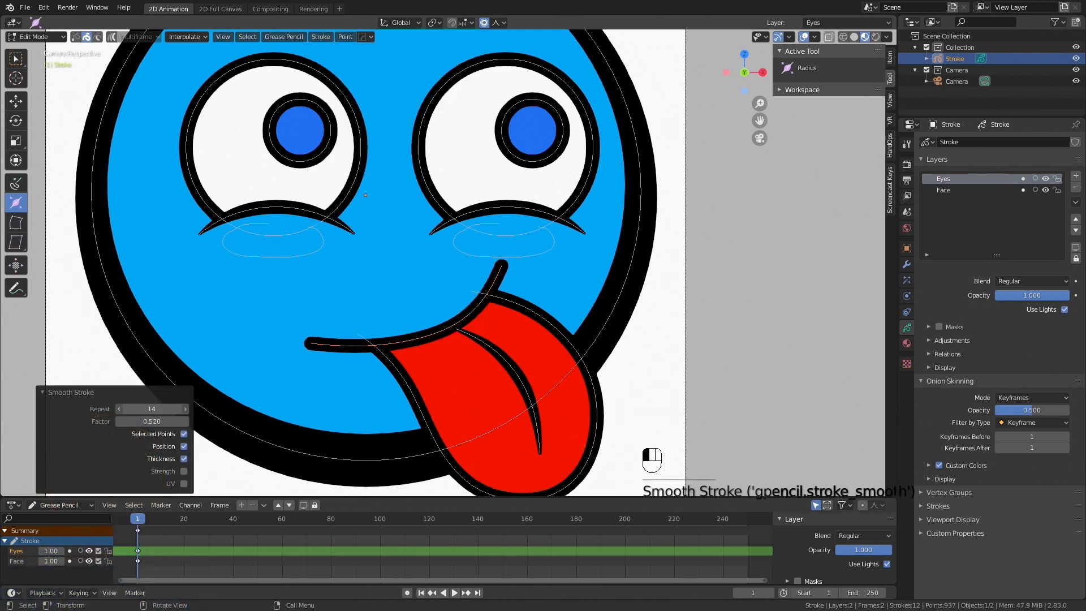
key("Tab")
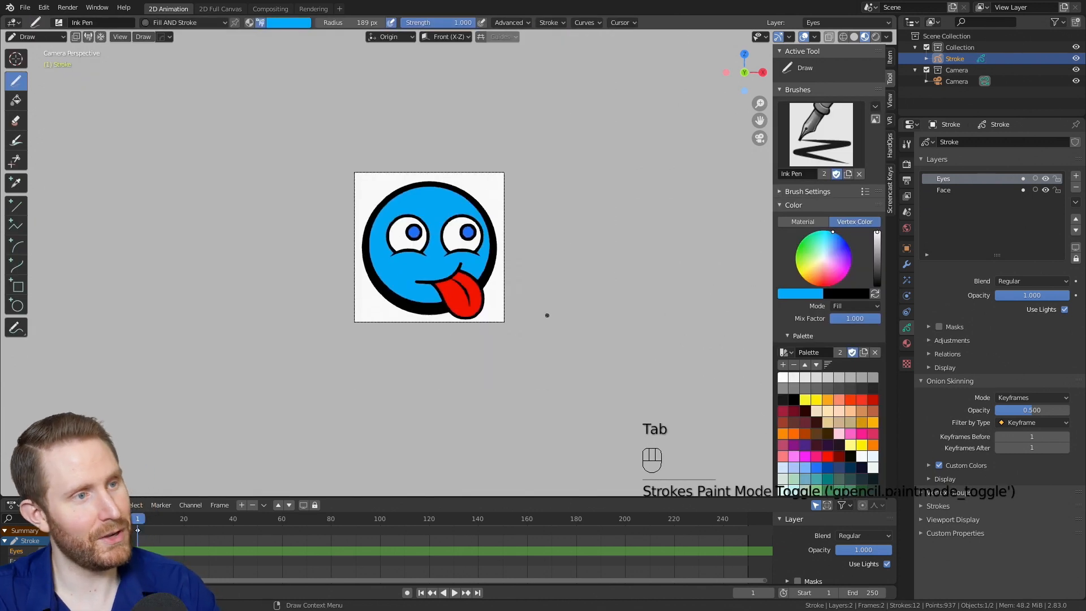
- Choose the Solid Stroke material, set the vertex color mode to Stroke, and pick a lighter cyan than the face's blue
scroll(448, 263, "up", 4)
middle_click_drag(400, 234, 426, 249, "shift")
scroll(336, 209, "up", 1)
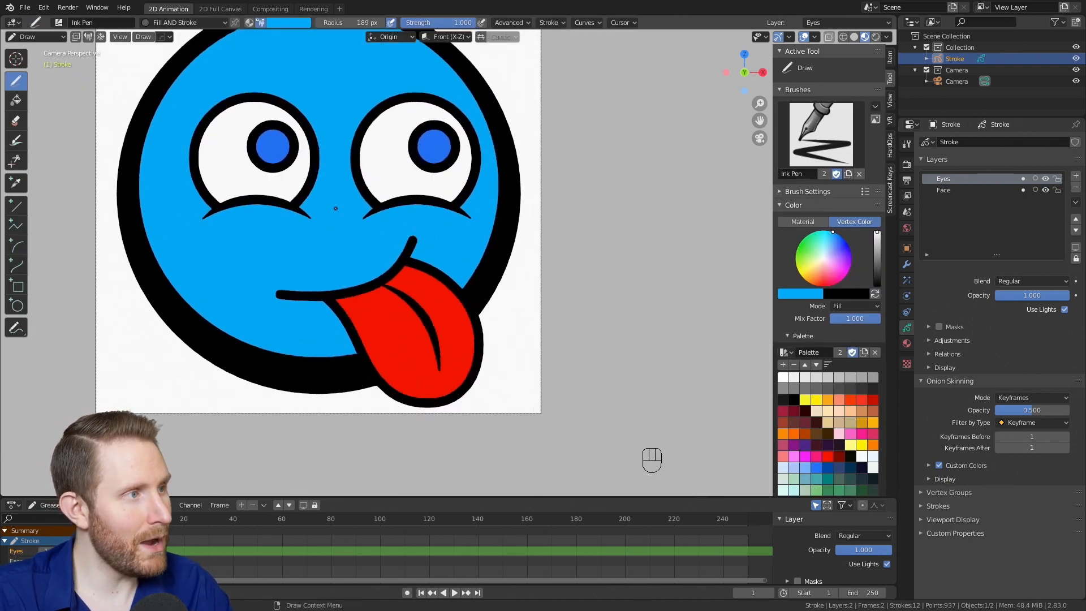
scroll(335, 209, "down", 3)
scroll(426, 250, "up", 2)
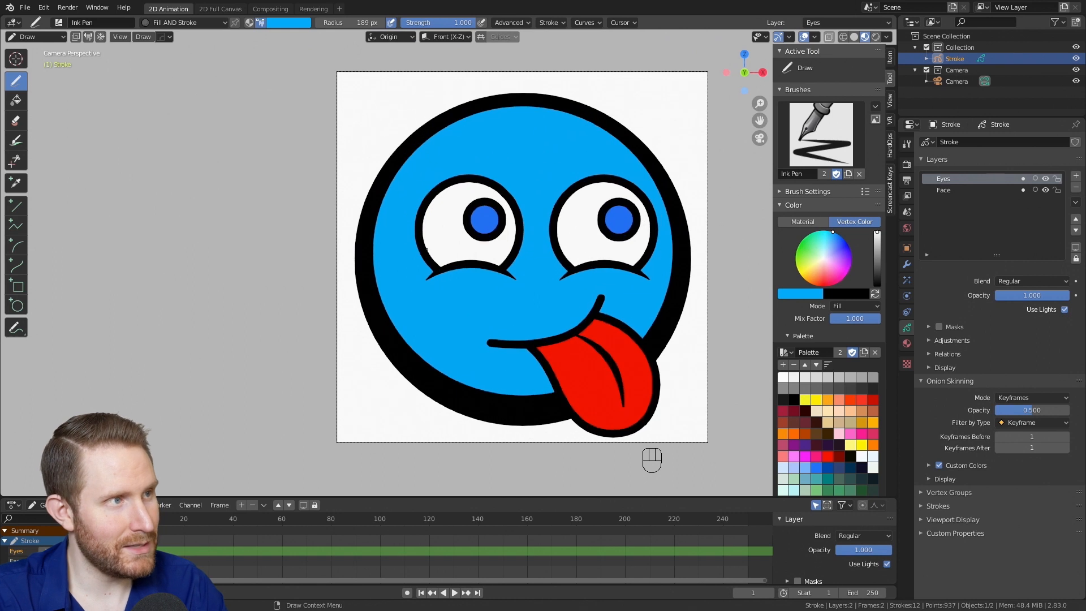
left_click(182, 23)
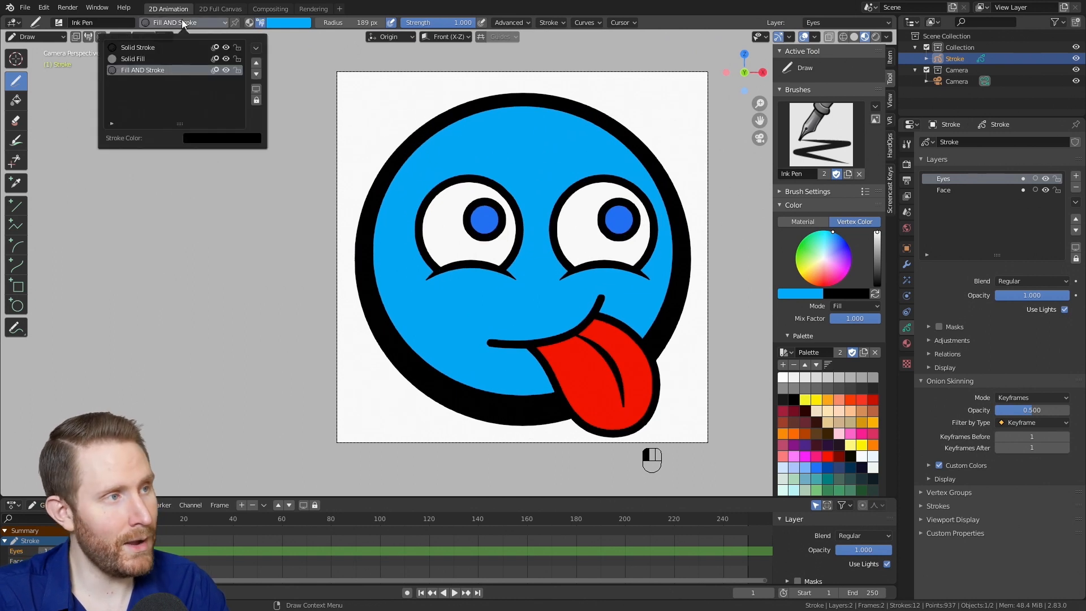
left_click(131, 45)
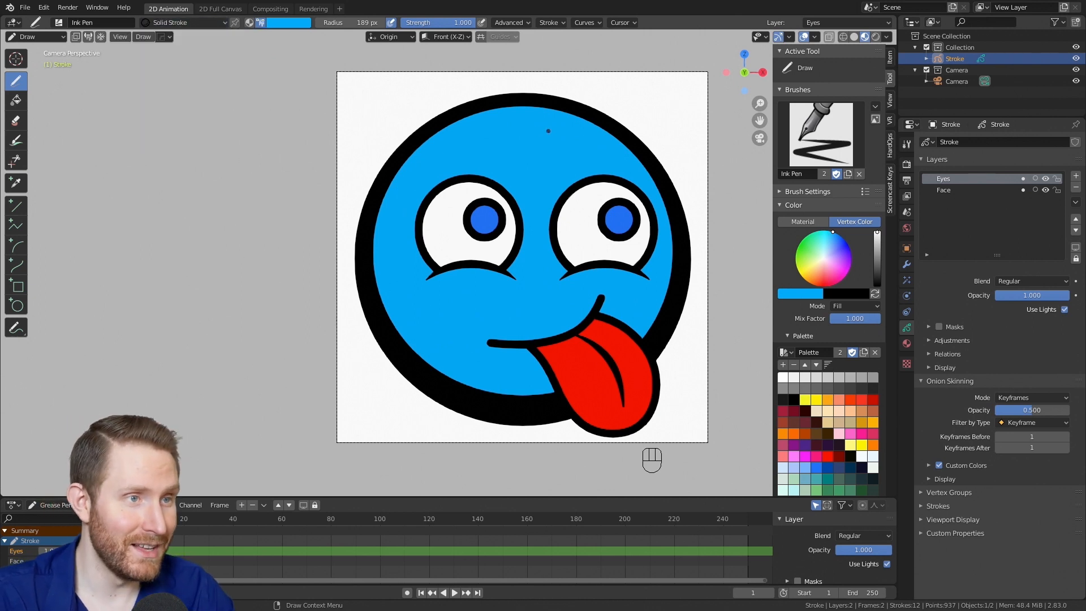
left_click(804, 290)
left_click(874, 250)
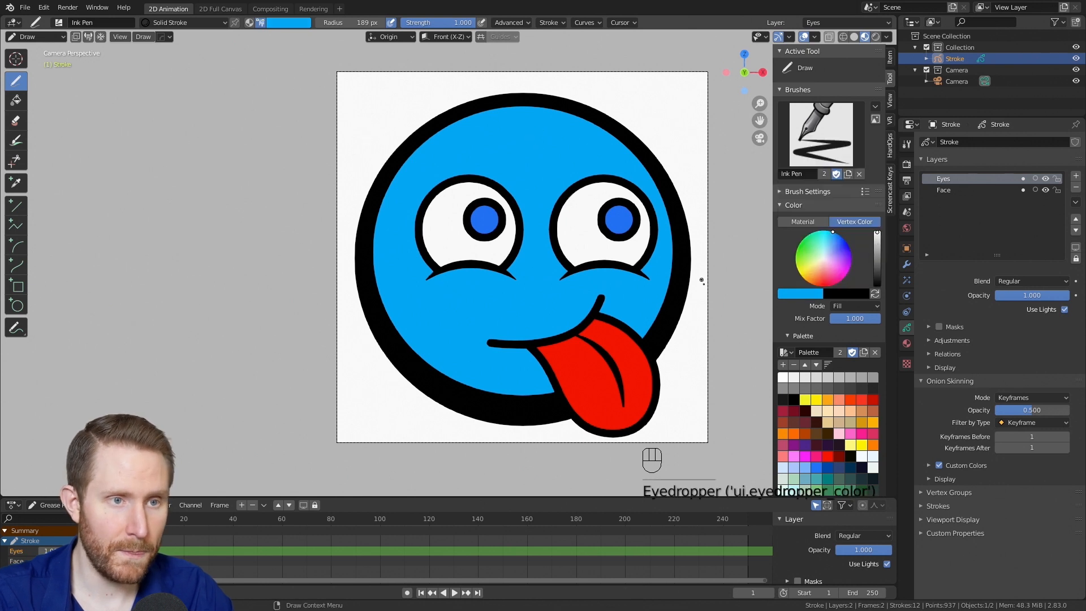
left_click(850, 306)
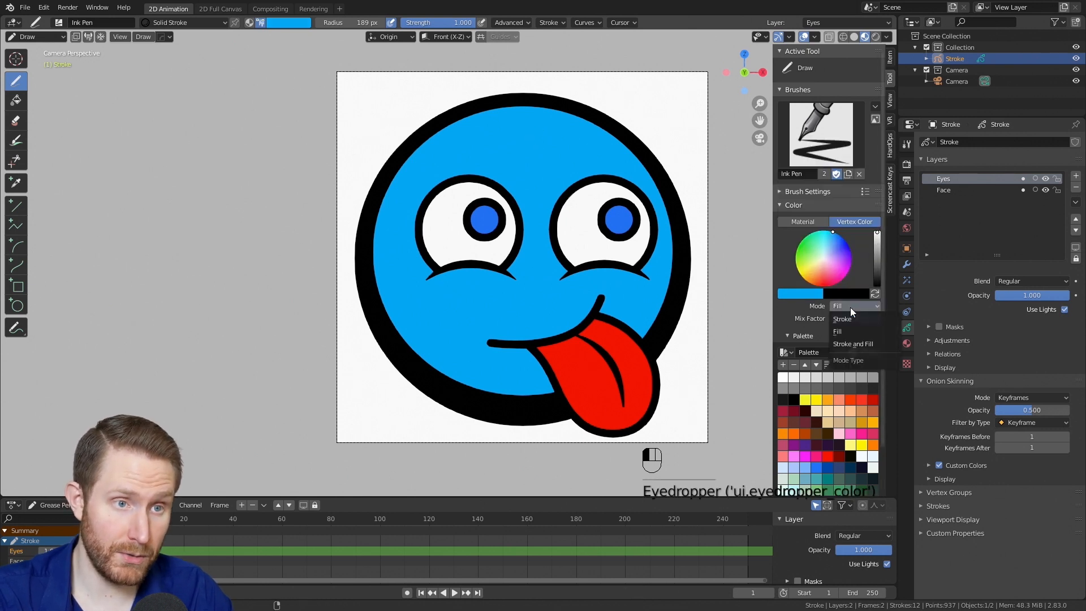
left_click(851, 317)
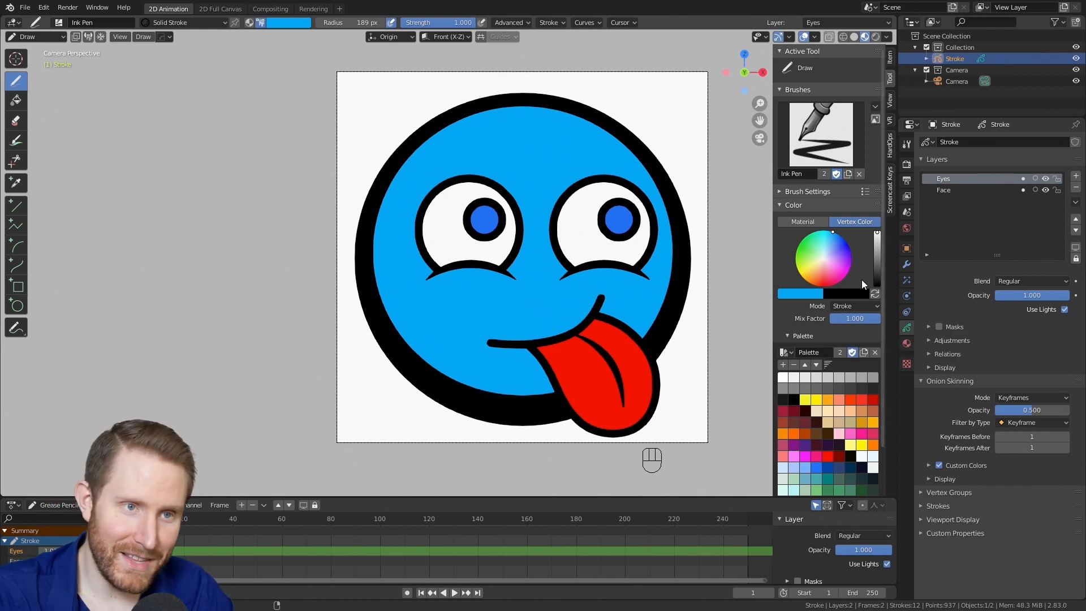
left_click_drag(833, 232, 829, 231)
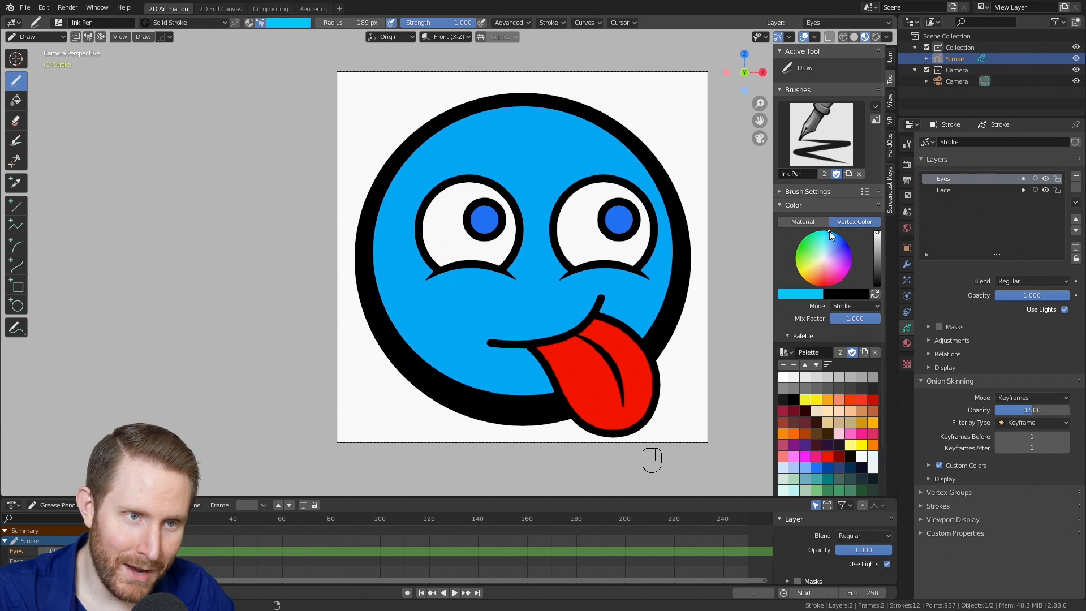
left_click(799, 294)
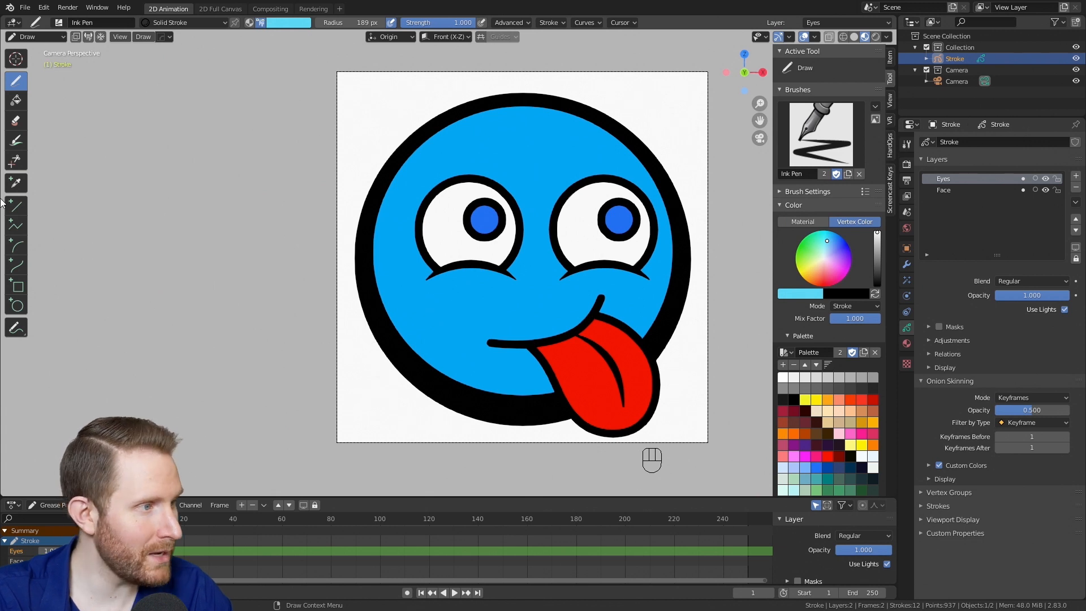
- Draw a light cyan highlight arc across the forehead with the Arc tool, following the upper edge of the face
left_click(16, 249)
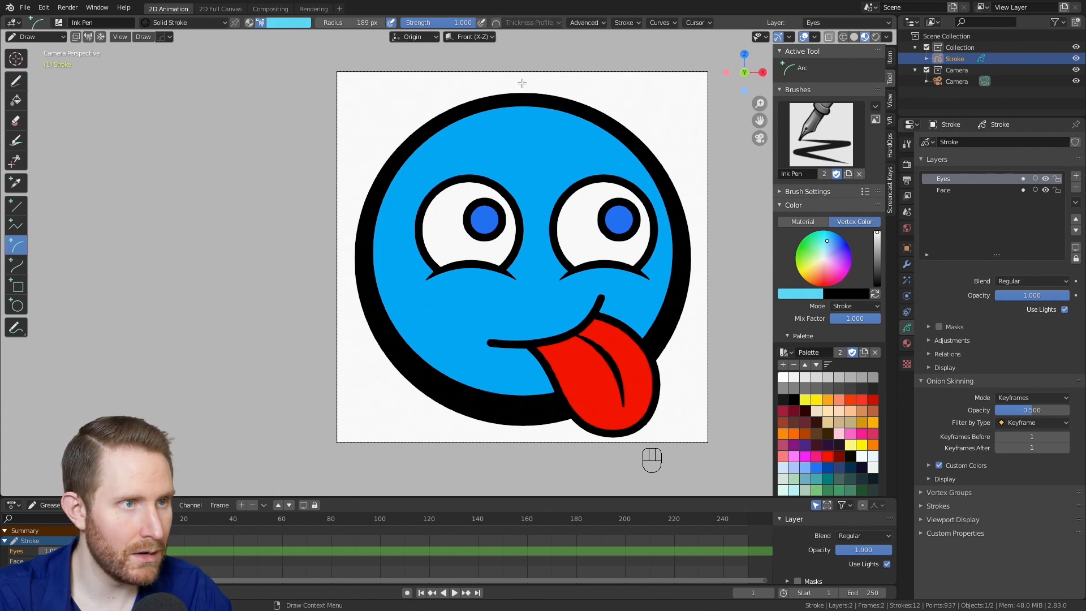
mouse_move(475, 133)
left_mouse_down()
mouse_move(551, 127)
mouse_move(624, 167)
left_mouse_up()
mouse_move(568, 80)
left_mouse_down()
mouse_move(567, 111)
mouse_move(556, 97)
left_mouse_up()
left_click_drag(628, 172, 623, 167)
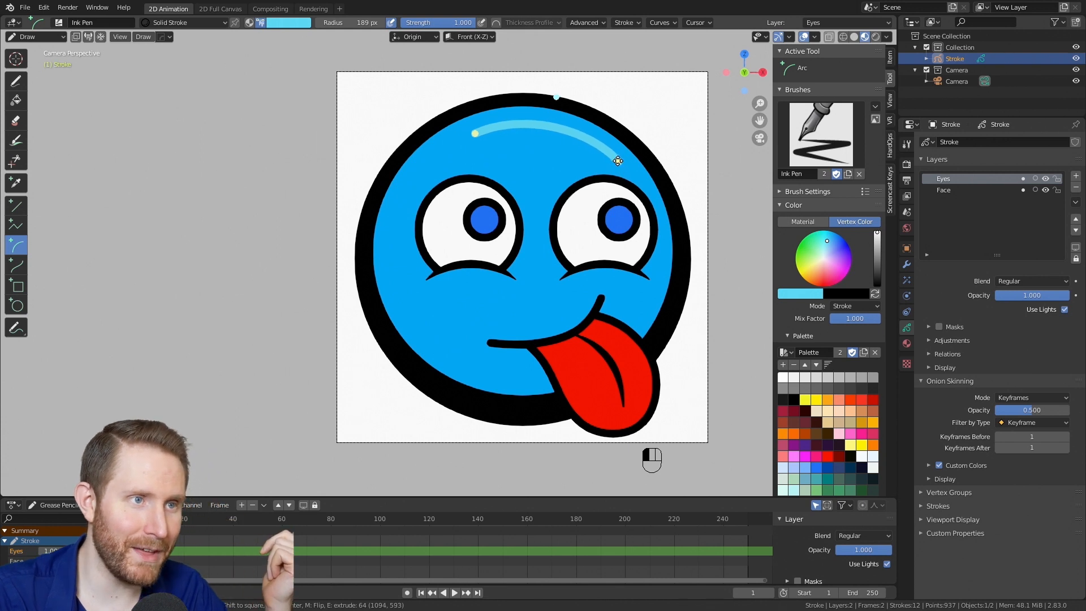
left_click_drag(478, 131, 476, 132)
left_click_drag(557, 97, 555, 98)
left_click_drag(618, 161, 618, 160)
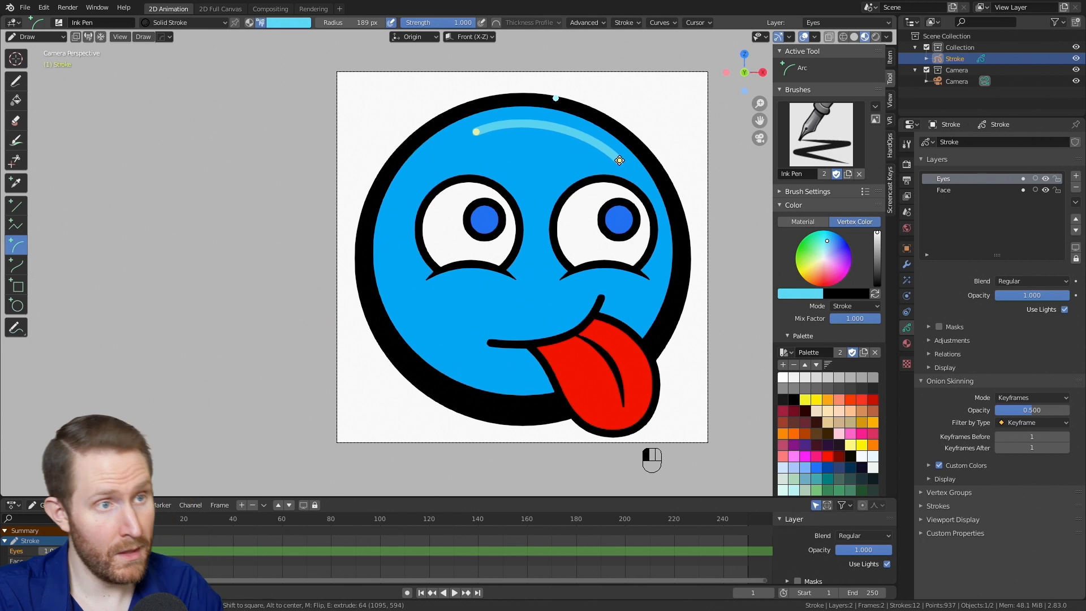
middle_click(514, 107)
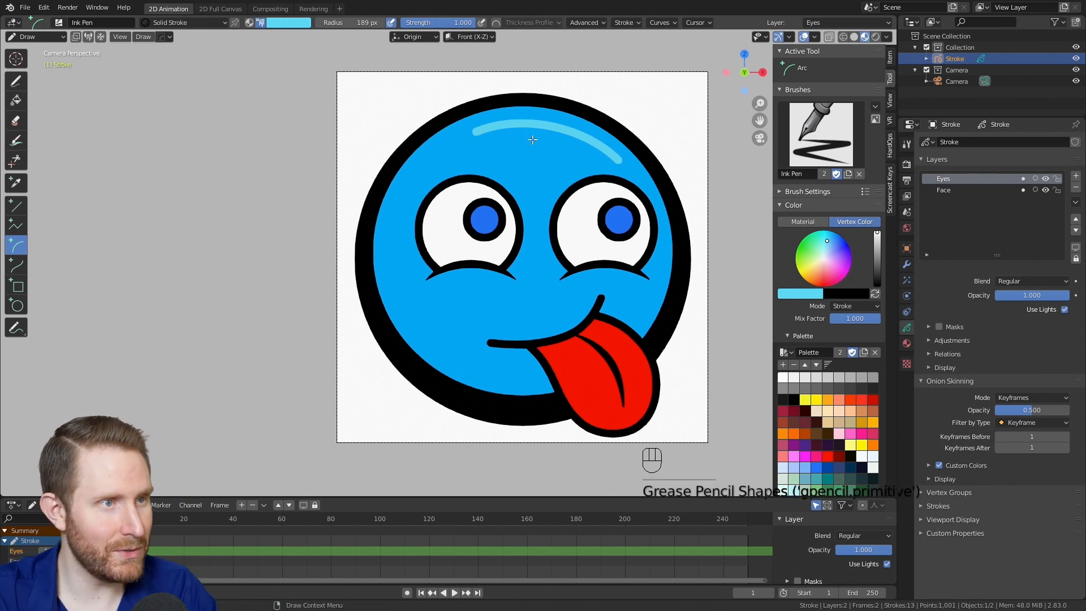
- Thicken the middle of the forehead highlight in Edit Mode with Shrink/Fatten at about 2.0, using proportional editing with Smooth falloff
scroll(550, 131, "up", 1)
middle_click_drag(550, 130, 503, 238, "shift")
scroll(476, 245, "up", 2)
key("Tab")
scroll(560, 180, "up", 3)
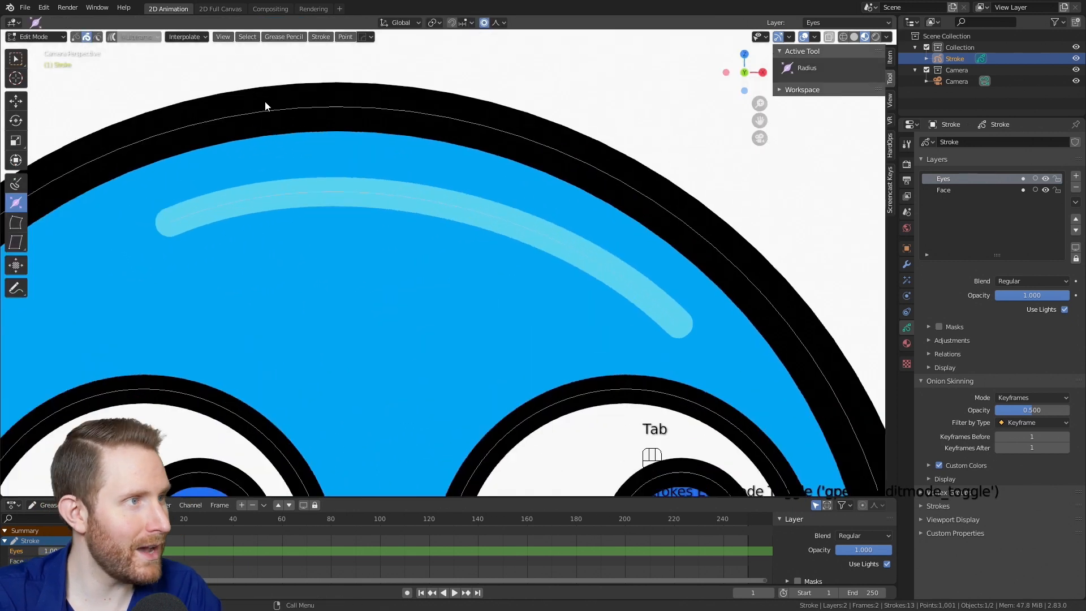
left_click(429, 203)
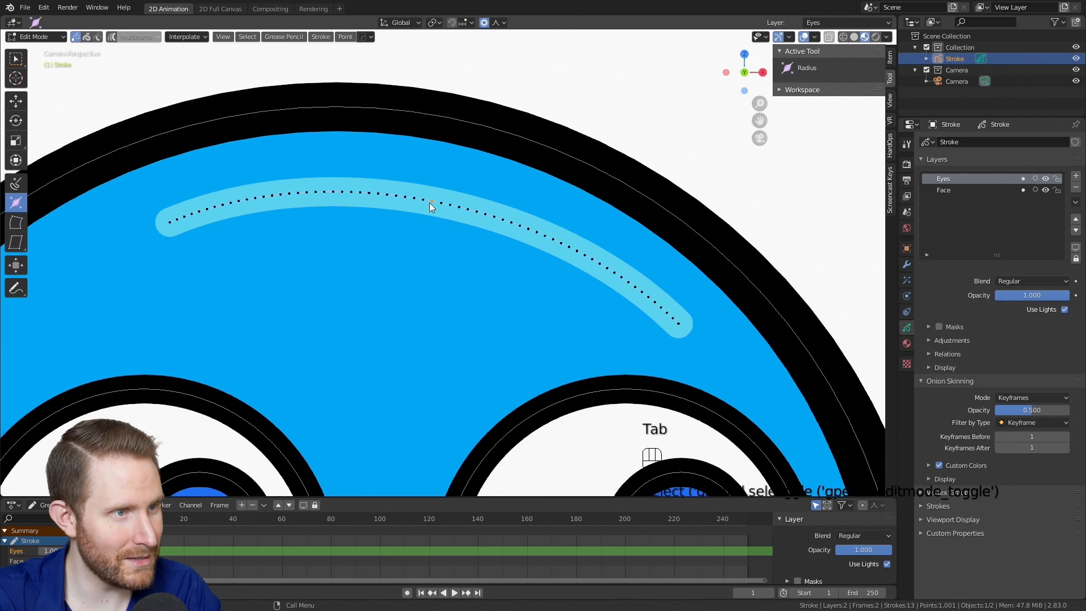
scroll(427, 199, "down", 3)
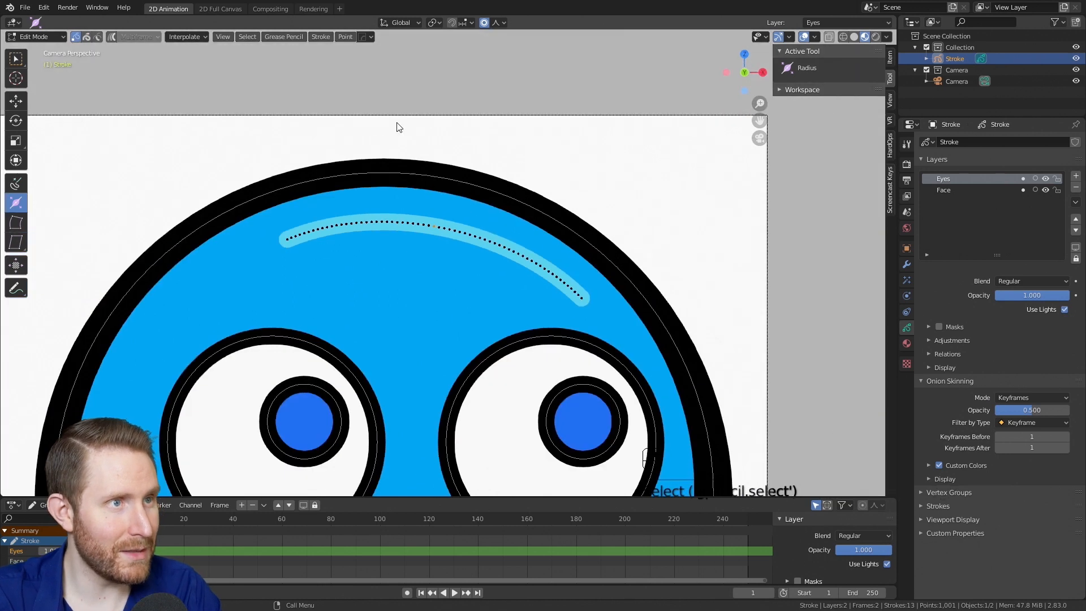
left_click(505, 23)
left_click(529, 74)
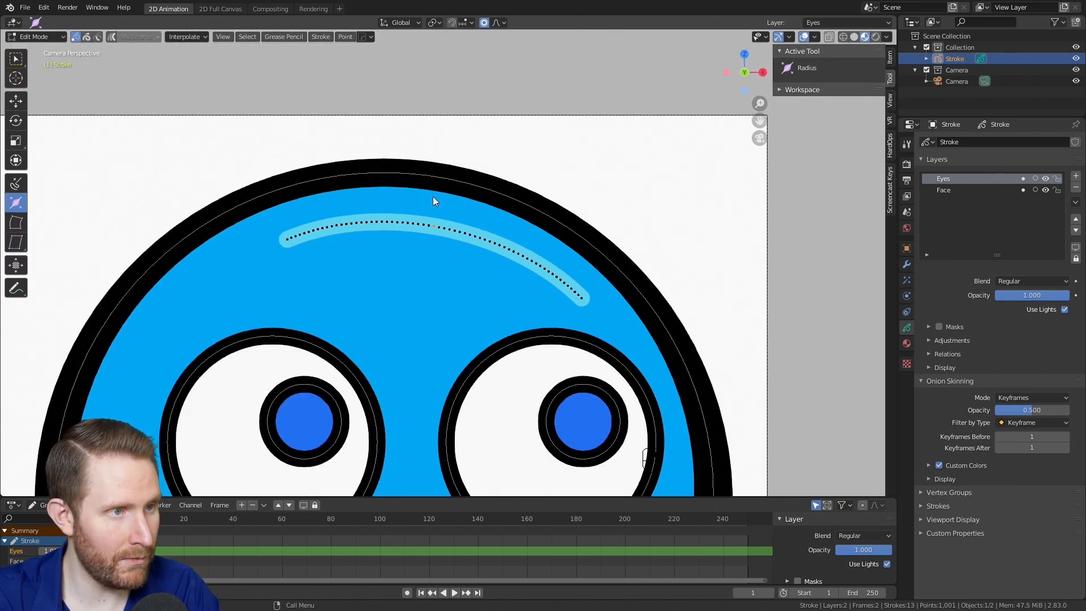
scroll(457, 196, "up", 2)
key("alt+s")
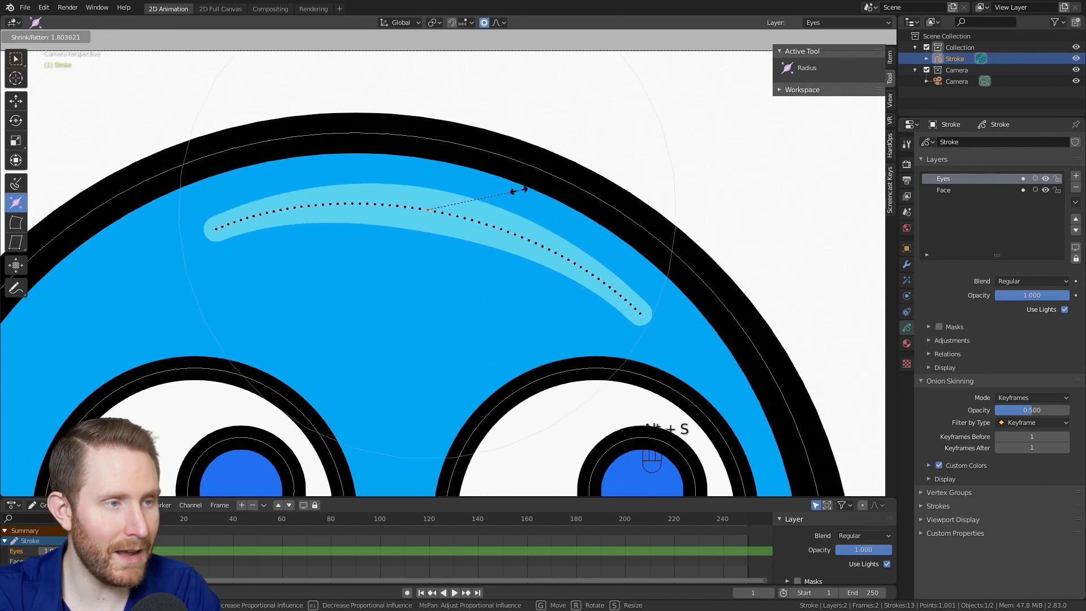
scroll(526, 191, "down", 1)
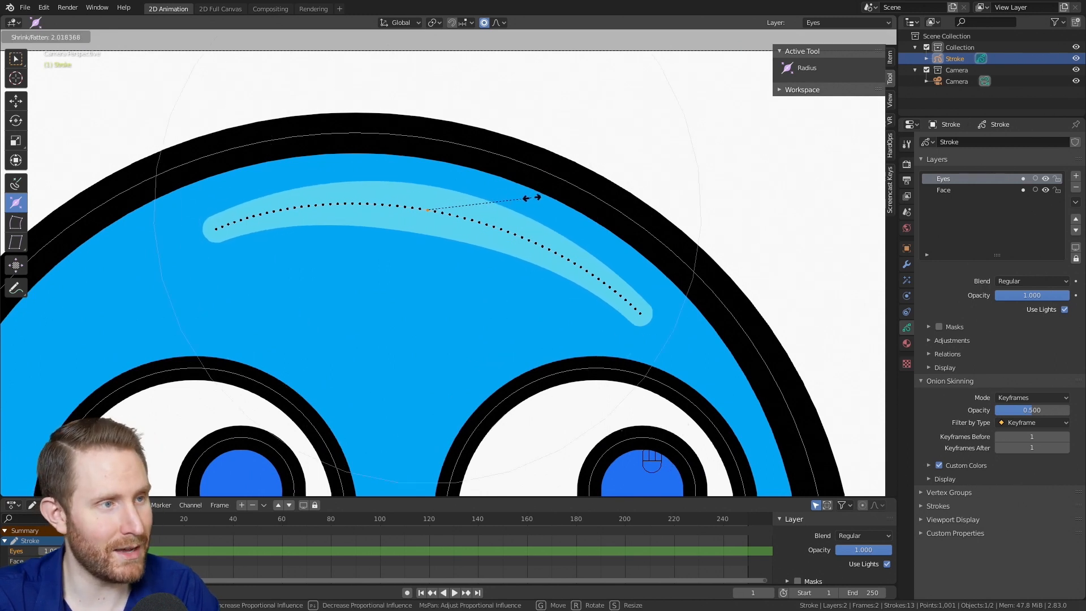
left_click(285, 228)
- Taper the forehead highlight by shrinking both end points with Sharp proportional falloff, and return to Draw mode
left_click(215, 230)
left_click(642, 314, "shift")
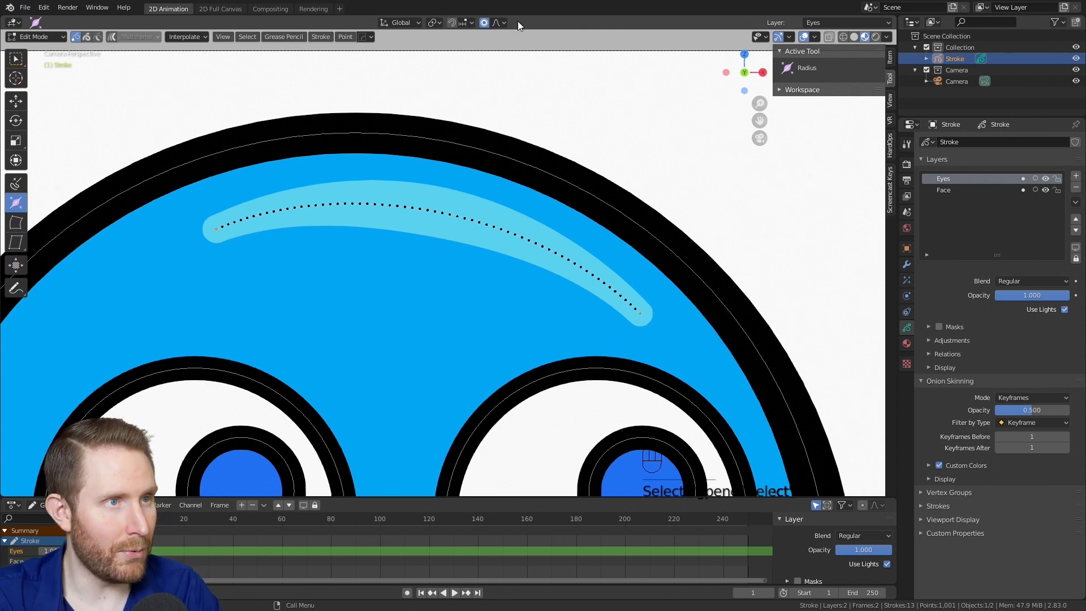
left_click(498, 23)
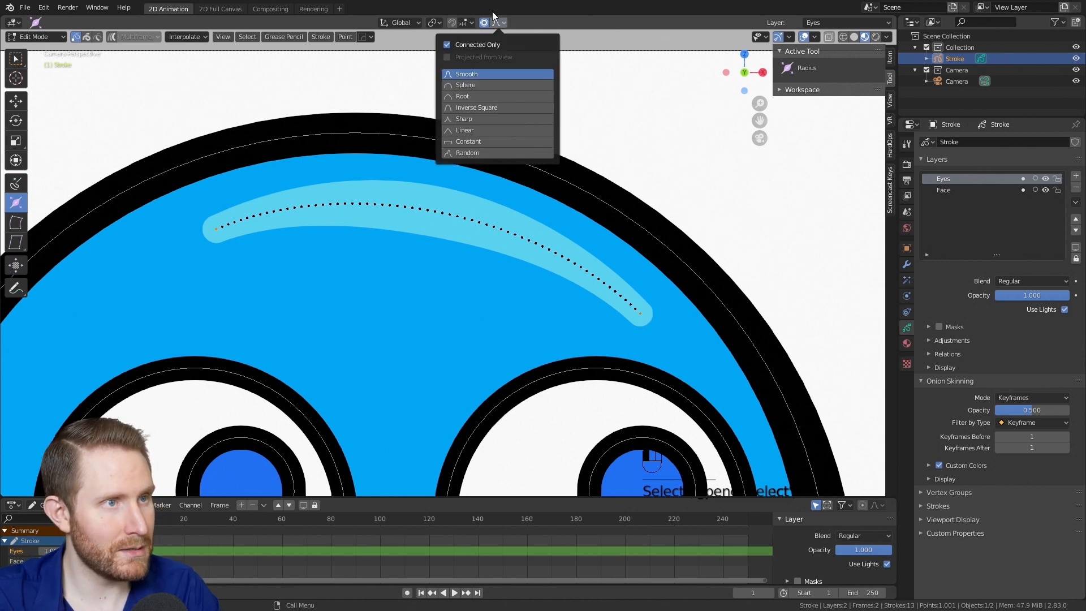
left_click(480, 119)
key("alt+s")
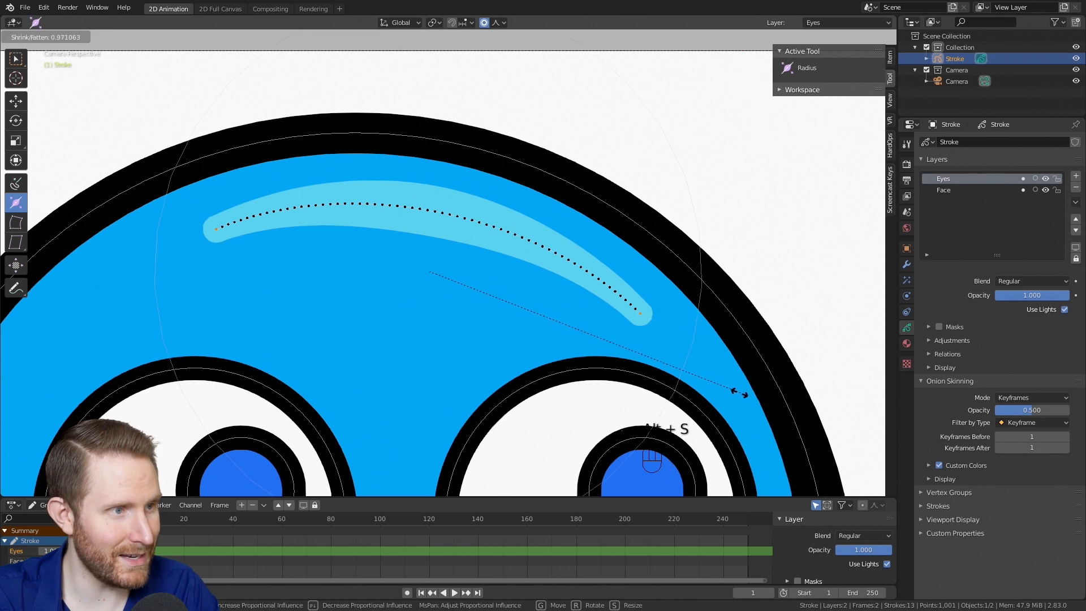
scroll(581, 310, "up", 9)
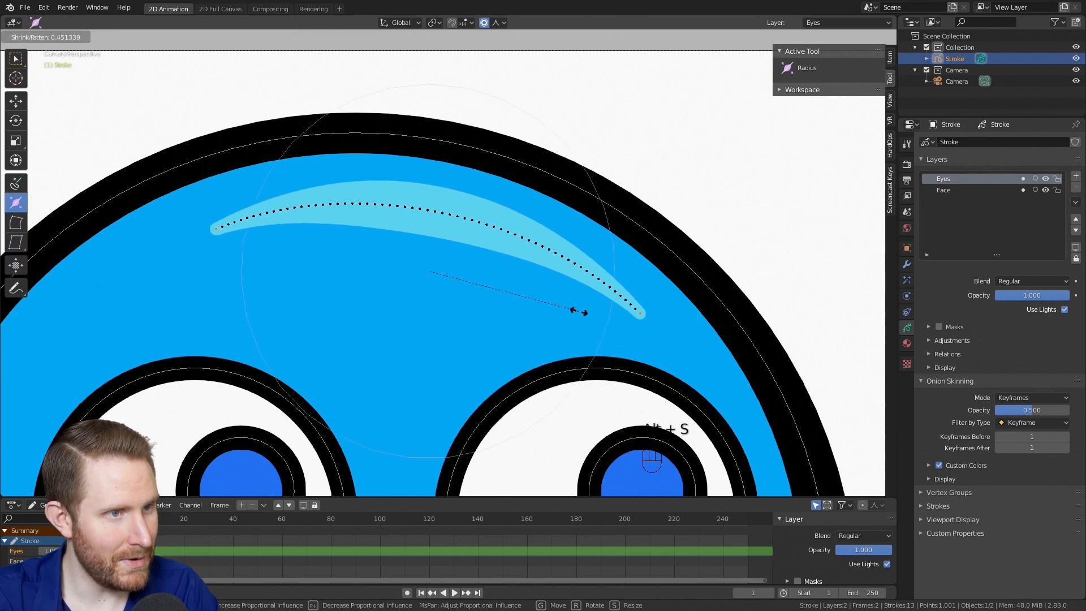
key("Tab")
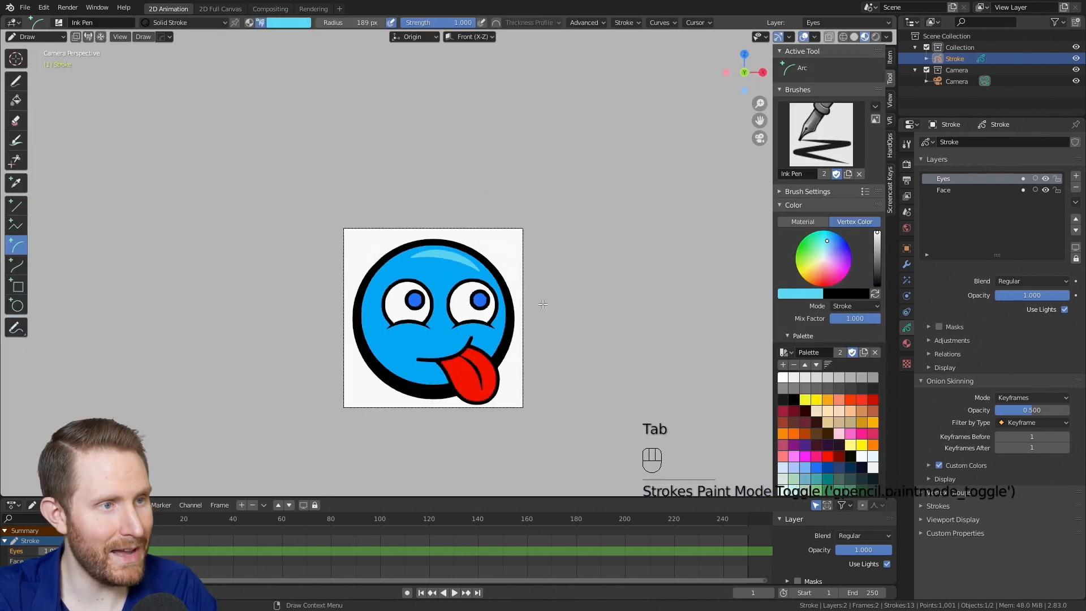
- Select the whole forehead highlight stroke in Edit Mode and enlarge it by 1.176 and again by 1.087
key("Tab")
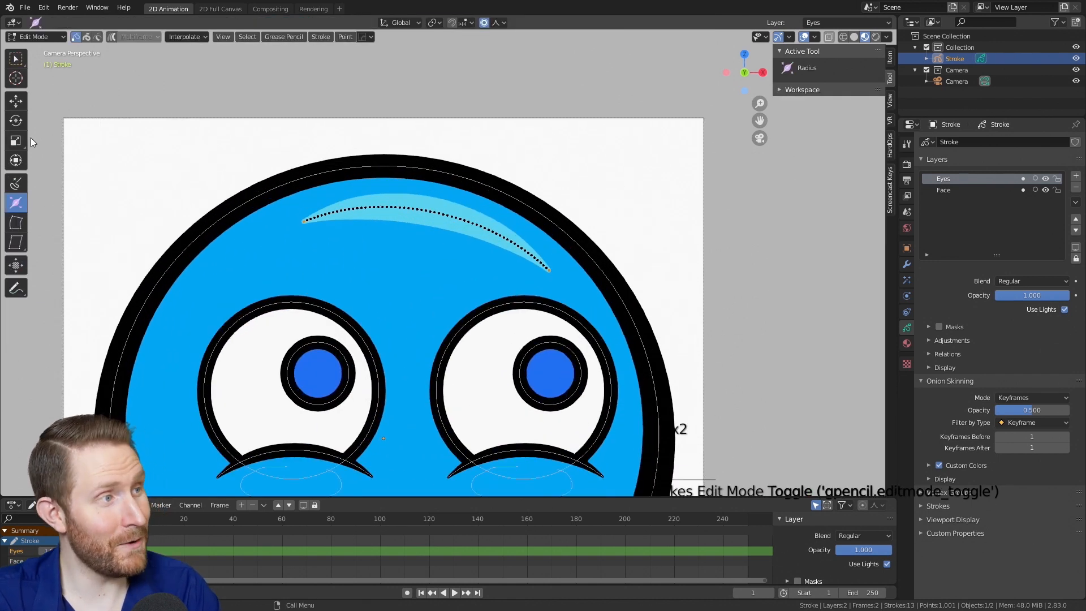
left_click(436, 213)
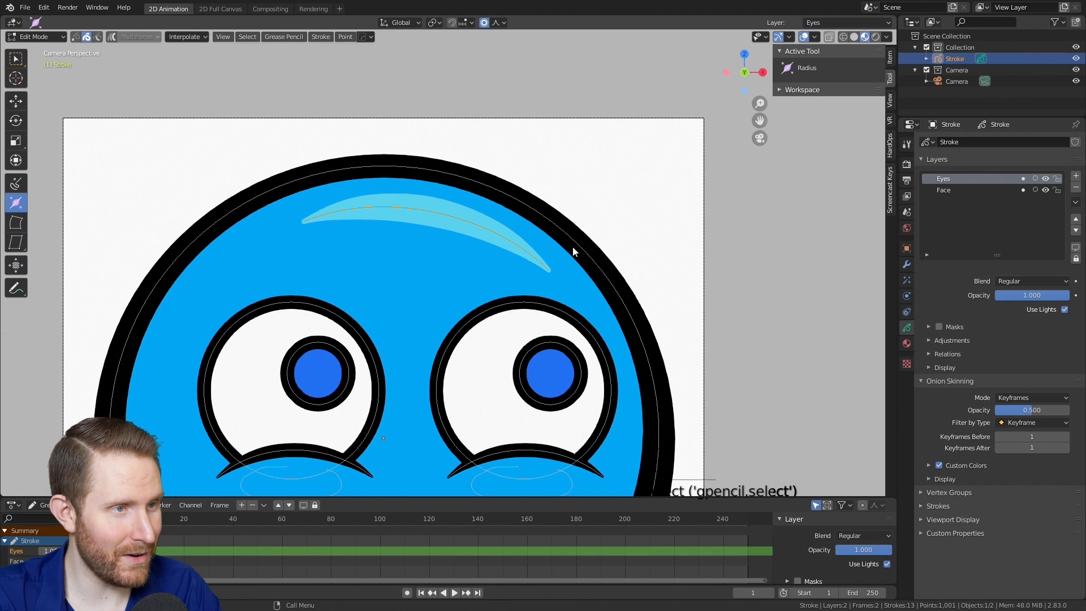
key("s")
left_click(600, 222)
key("g")
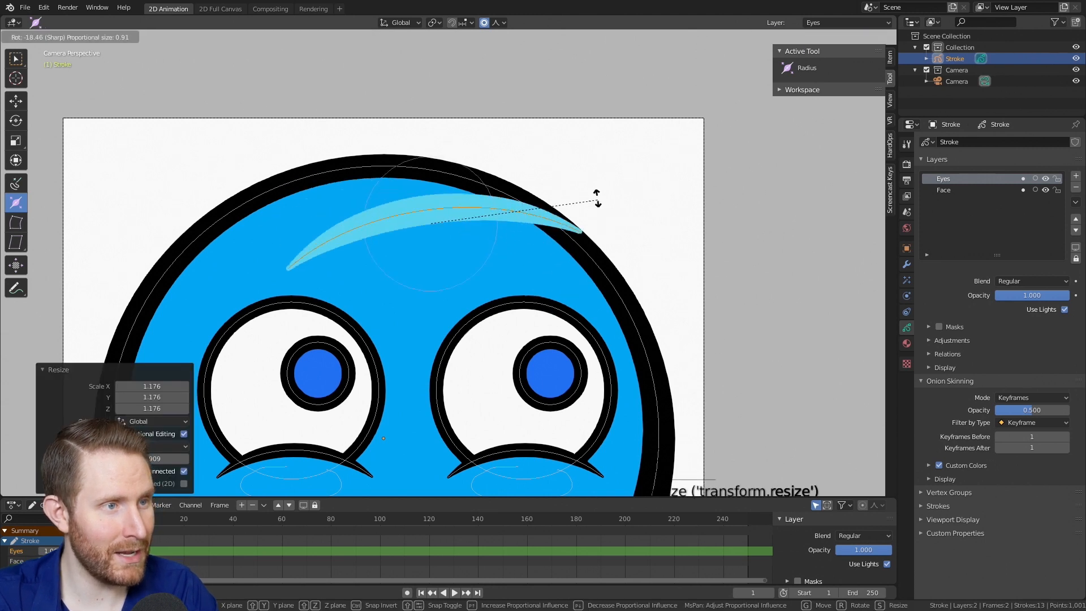
right_click(546, 240)
key("s")
left_click(566, 236)
- Fine-tune the forehead highlight's position and size so it sits just inside the face's upper outline
key("g")
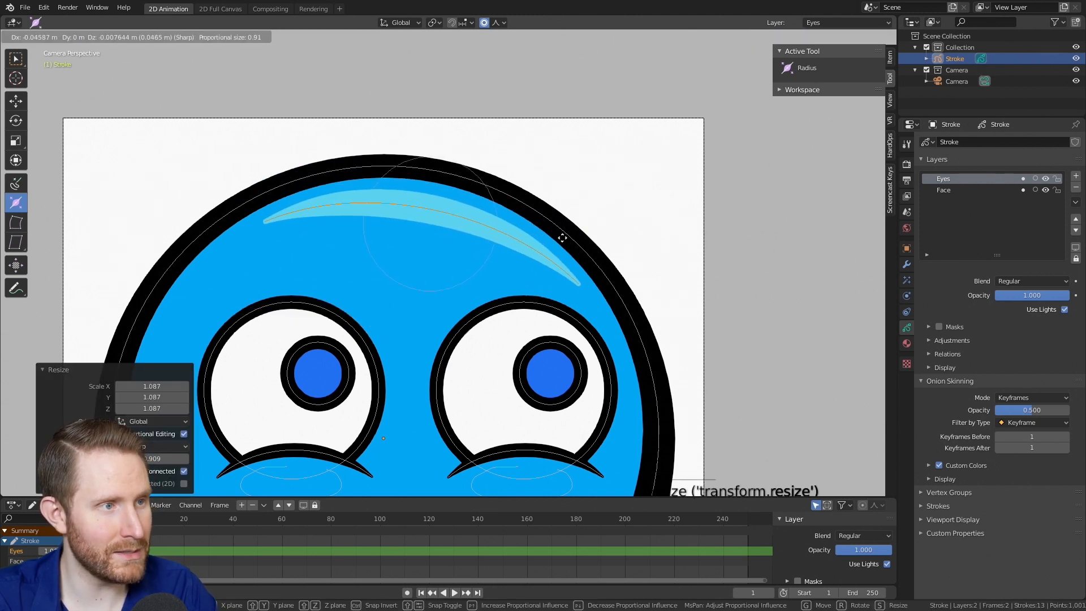
left_click(562, 236)
key("s")
left_click(557, 235)
key("g")
left_click(561, 231)
- Duplicate the forehead highlight, place the copy on the lower-left part of the face and rotate it towards the outline's curve
scroll(529, 276, "down", 2)
mouse_move(524, 282)
middle_mouse_down("shift")
mouse_move(553, 191)
mouse_move(523, 236)
mouse_move(523, 177)
middle_mouse_up("shift")
scroll(509, 207, "down", 1)
scroll(524, 177, "up", 1)
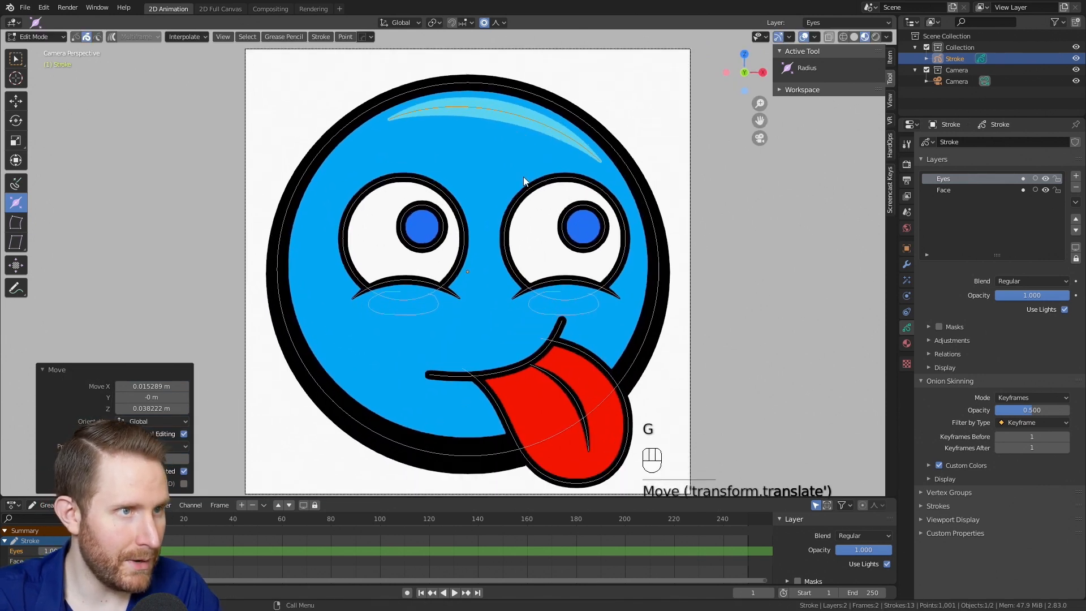
key("shift+d")
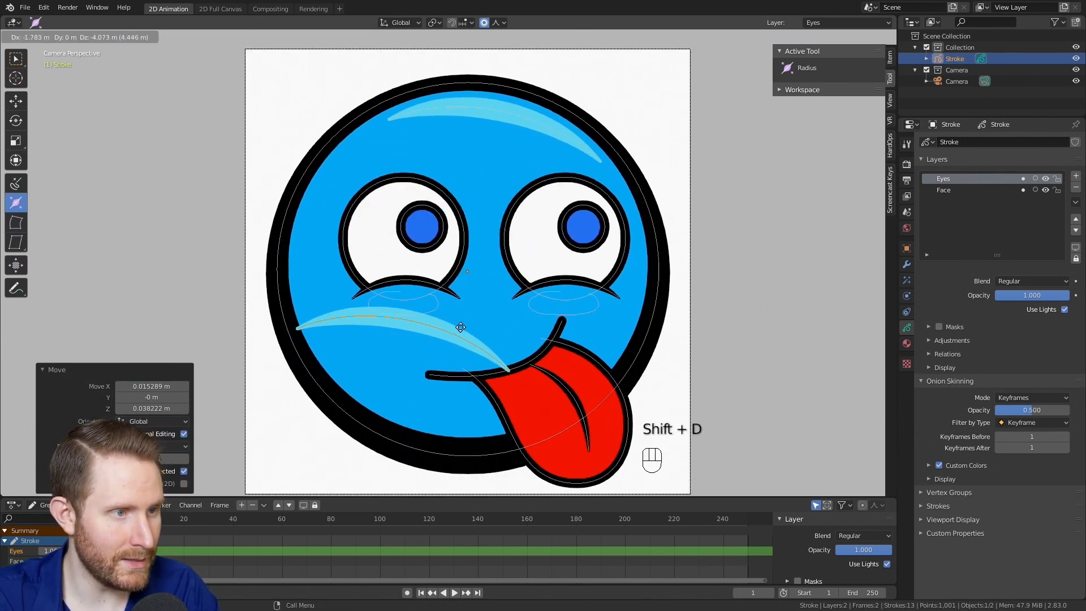
left_click(406, 345)
key("r")
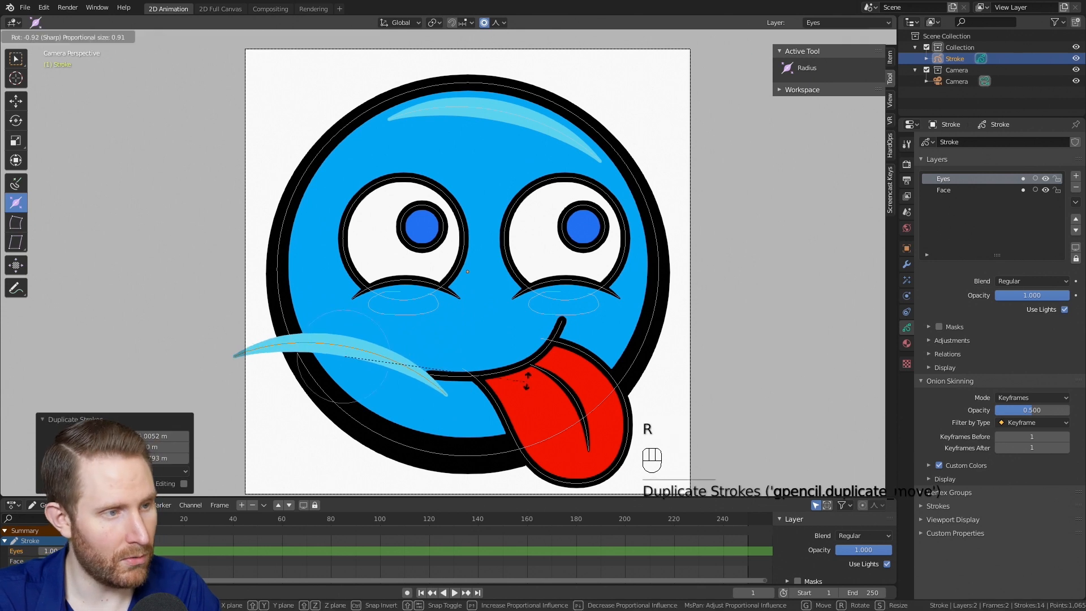
left_click(266, 271)
- Adjust the copied arc's rotation and position until it follows the inside of the face's lower-left outline
key("g")
left_click(279, 270)
key("r")
left_click(339, 245)
key("g")
left_click(347, 244)
key("r")
left_click(337, 250)
key("g")
left_click(337, 250)
- Return to Draw mode and set the Tint tool to affect strokes only
middle_click_drag(385, 323, 465, 240, "shift")
scroll(470, 273, "up", 2)
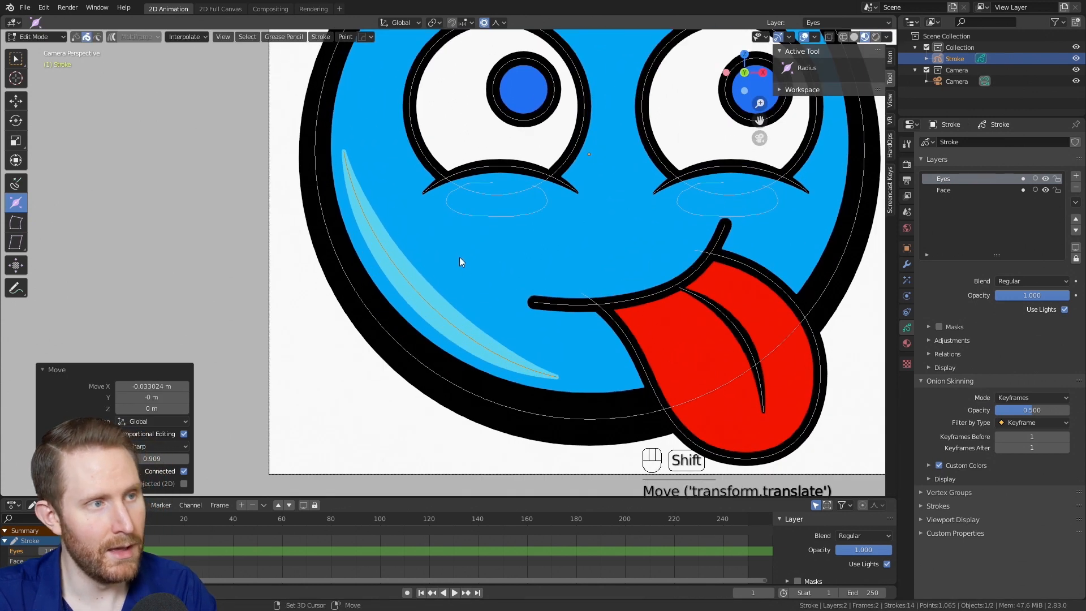
scroll(459, 261, "up", 3, "shift")
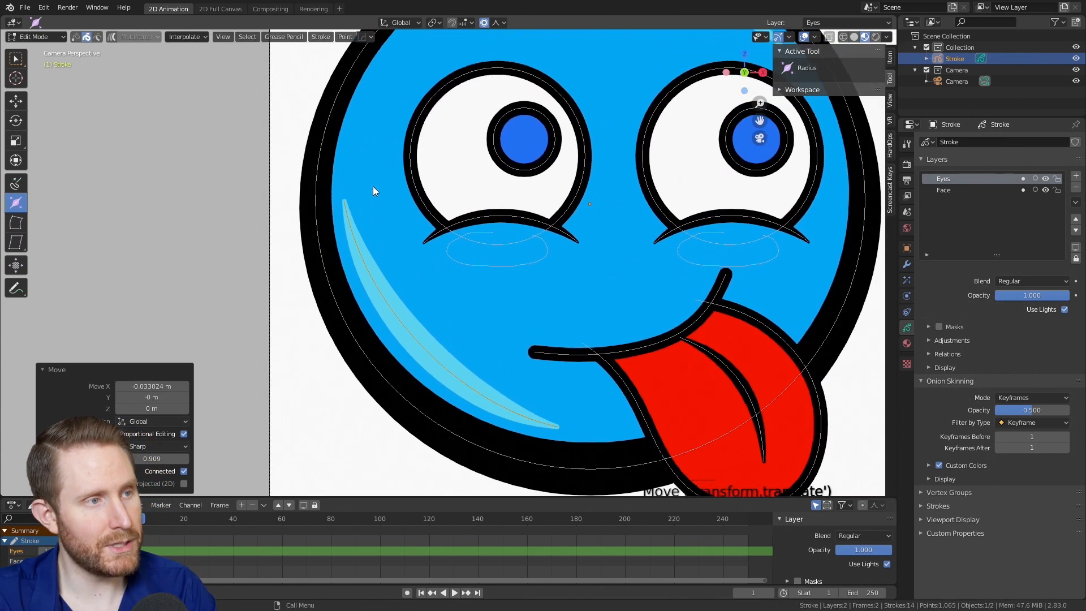
middle_click_drag(557, 376, 496, 329, "shift")
key("Tab")
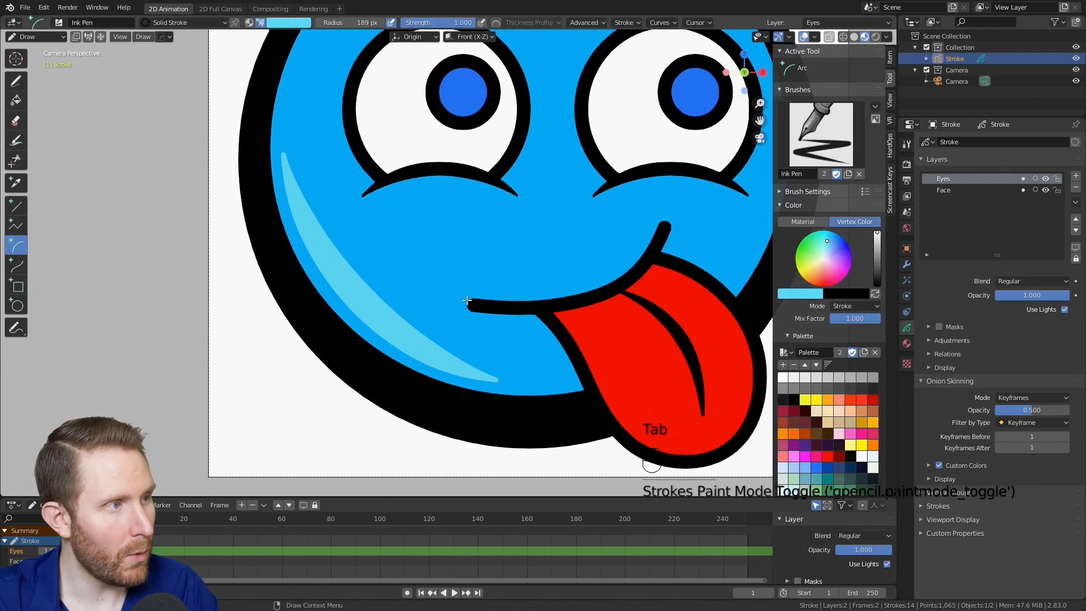
left_click(16, 141)
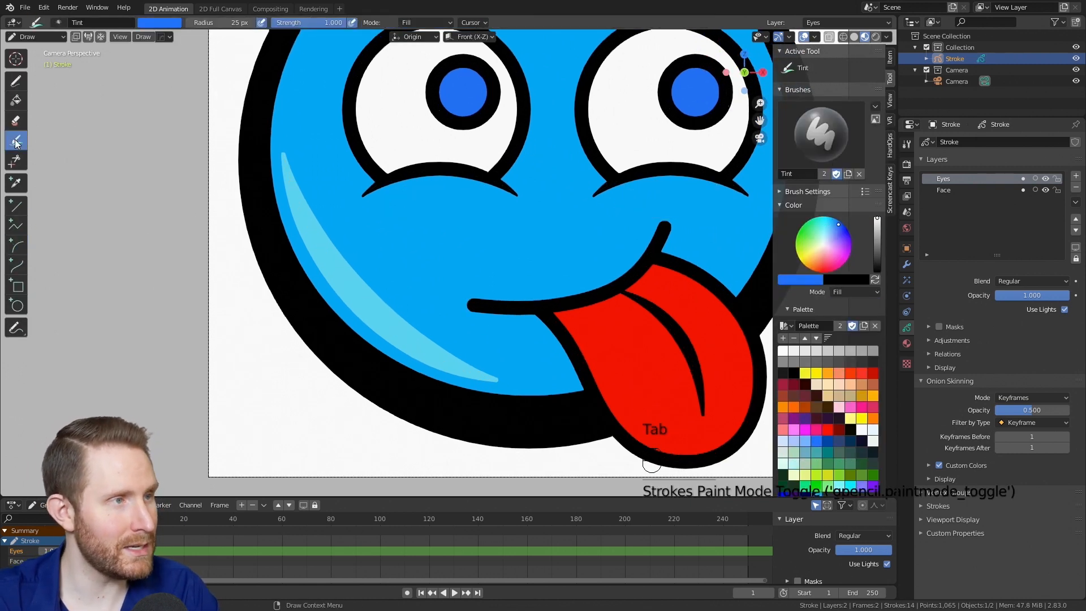
left_click(434, 18)
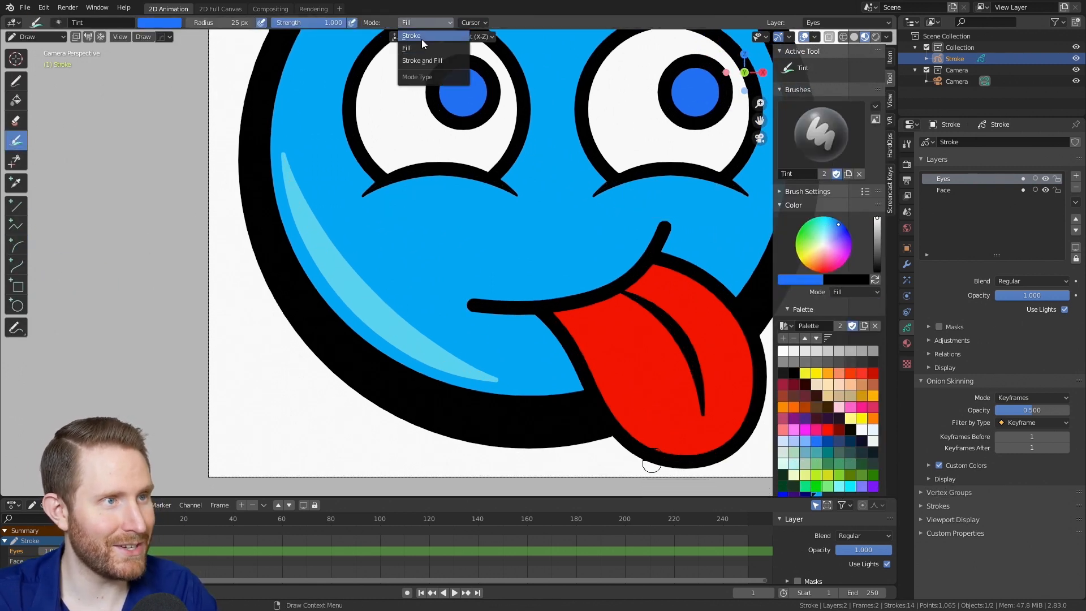
left_click(422, 40)
- Pick a dark blue and tint the whole lower-left arc with it
left_click_drag(848, 226, 877, 232)
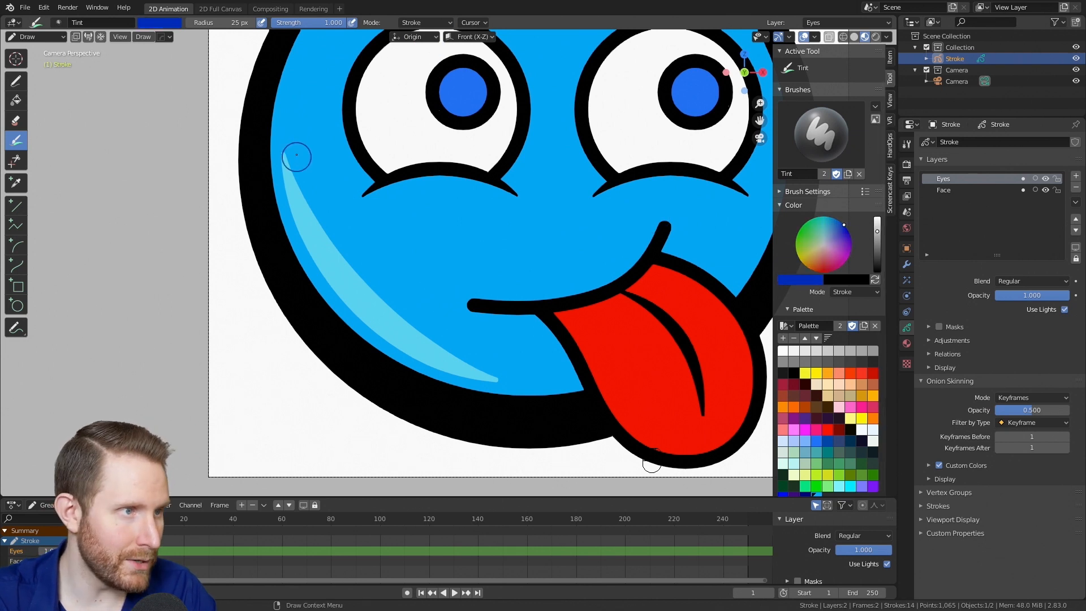
mouse_move(289, 152)
left_mouse_down()
mouse_move(294, 201)
mouse_move(326, 247)
mouse_move(289, 176)
left_mouse_up()
mouse_move(311, 220)
left_mouse_down()
mouse_move(343, 277)
mouse_move(398, 332)
mouse_move(492, 376)
mouse_move(513, 371)
left_mouse_up()
- Sample the face's blue, darken it to a medium blue, and tint the lower-left arc as a shadow
left_click(805, 281)
left_click(874, 241)
left_click(741, 249)
left_click_drag(877, 220, 877, 231)
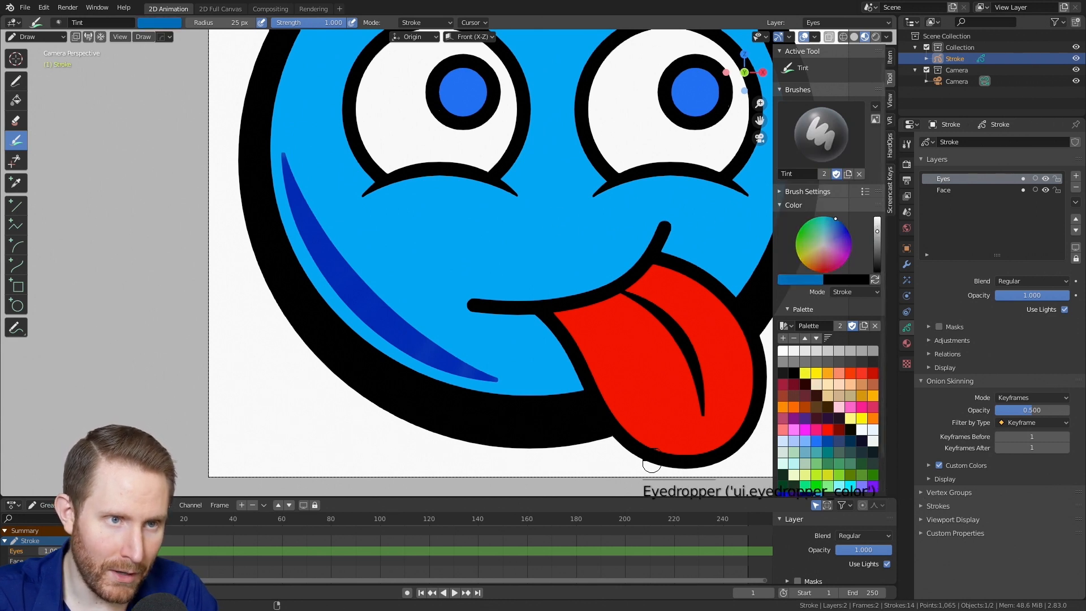
mouse_move(290, 167)
left_mouse_down()
mouse_move(317, 238)
mouse_move(316, 223)
mouse_move(376, 314)
mouse_move(476, 371)
left_mouse_up()
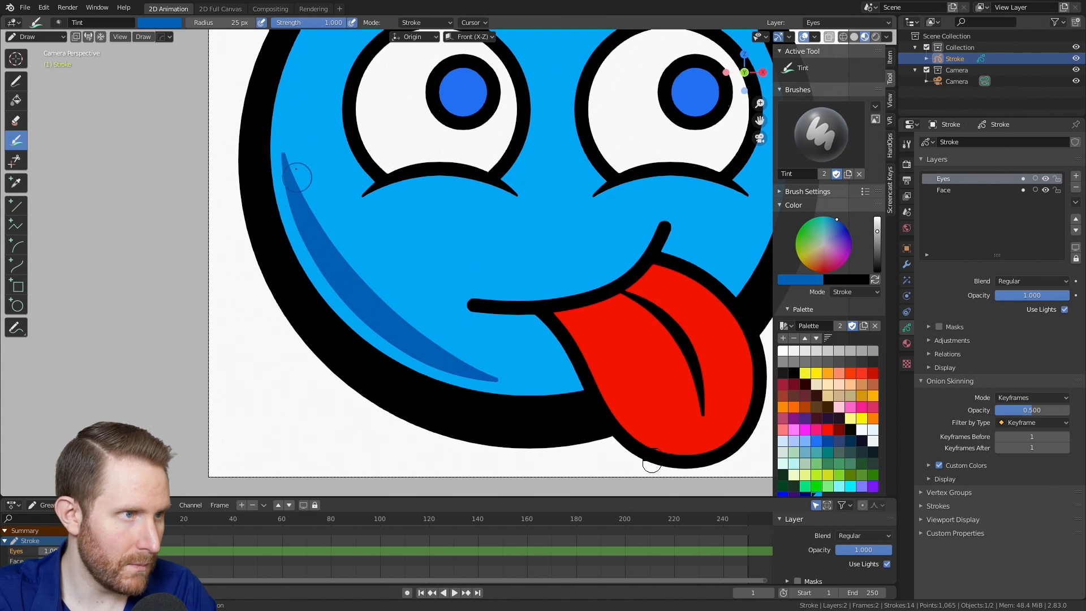
- Draw a freehand highlight along the tongue's right side in a light pink made by desaturating the tongue's sampled red
left_click(16, 81)
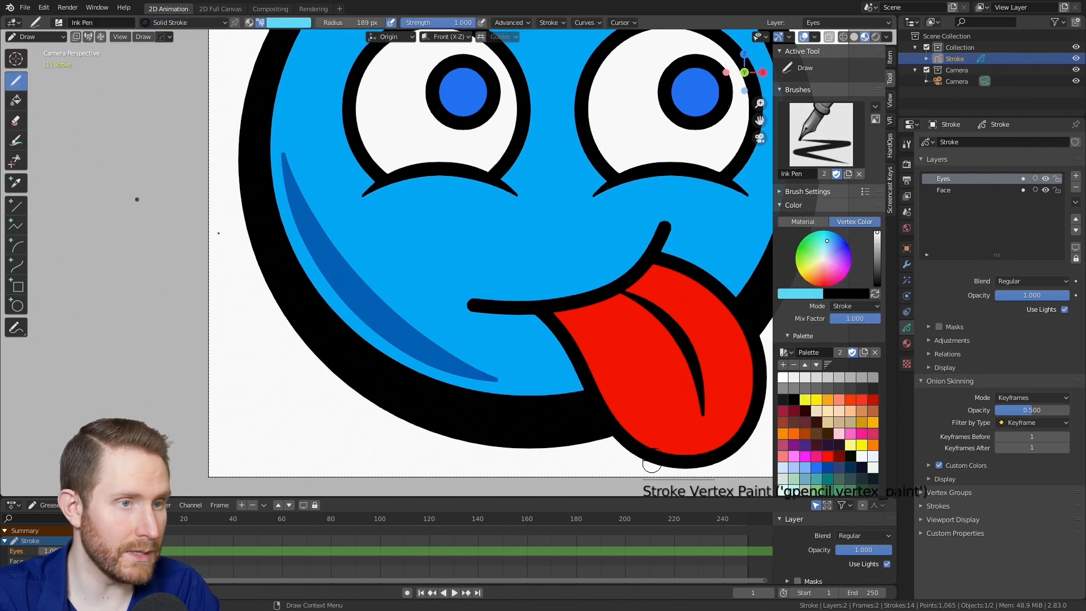
scroll(543, 323, "down", 2)
middle_click_drag(566, 325, 385, 260, "shift")
scroll(396, 264, "up", 3)
left_click(818, 292)
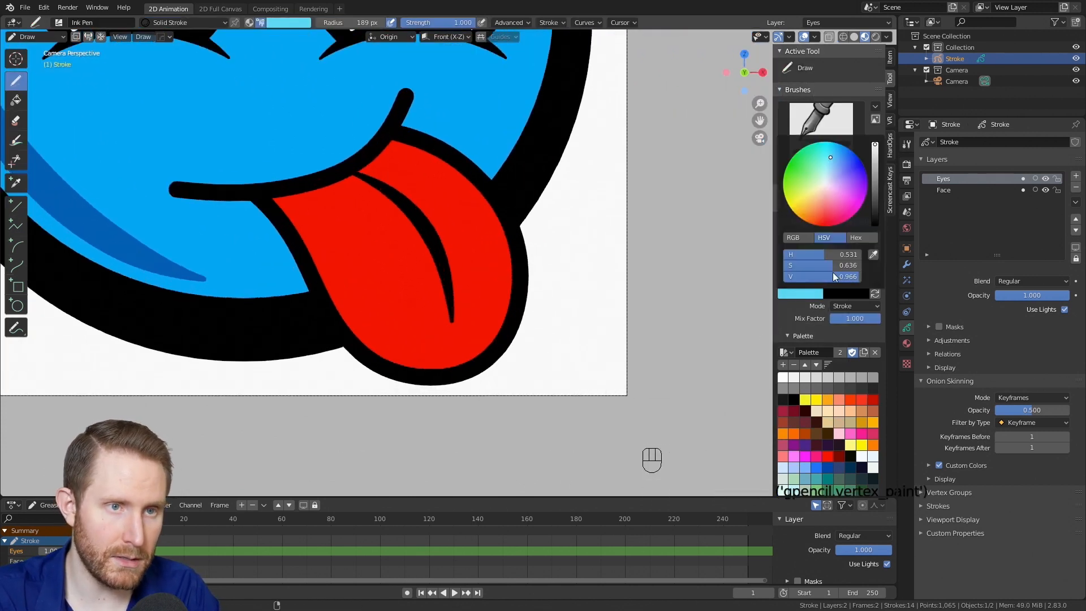
left_click(874, 253)
left_click(488, 244)
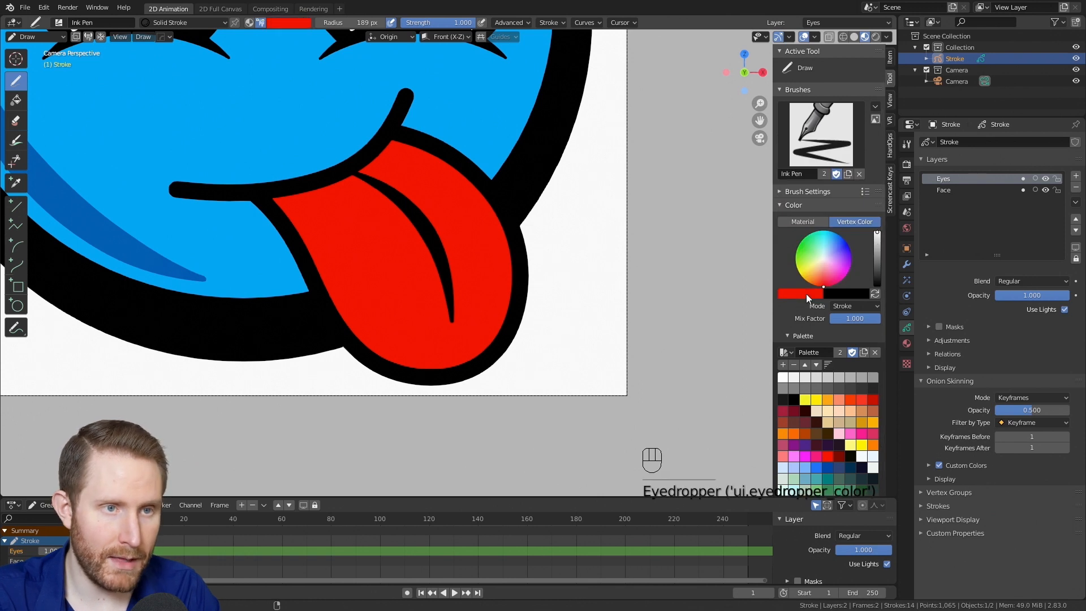
left_click(807, 294)
left_click_drag(843, 265, 830, 266)
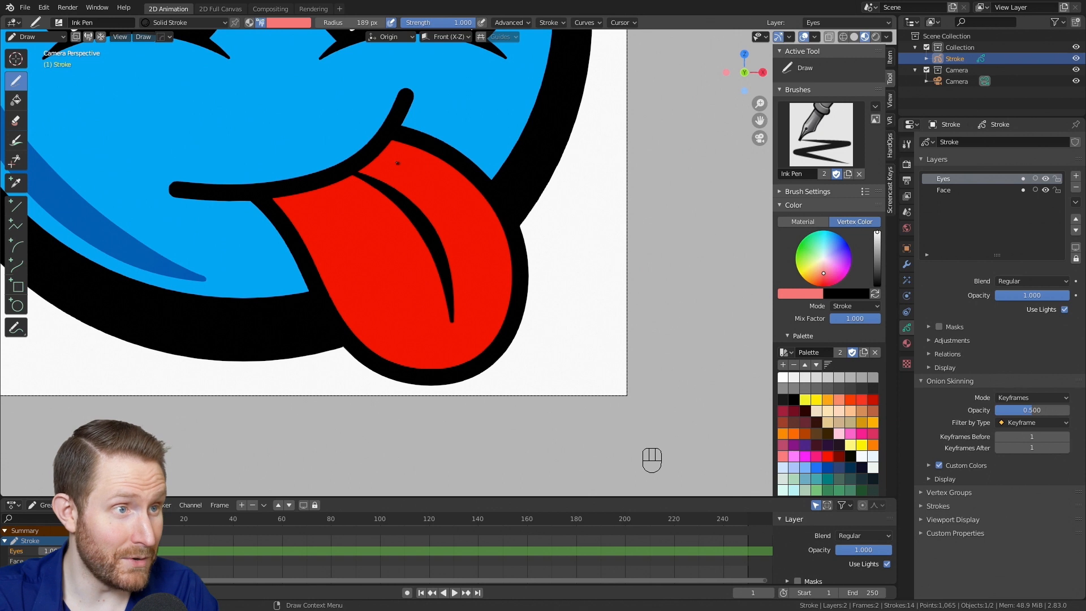
mouse_move(399, 158)
left_mouse_down()
mouse_move(480, 228)
mouse_move(495, 297)
mouse_move(482, 320)
left_mouse_up()
- Simplify the tongue highlight stroke with the Sample method and smooth its points with 10 repeats and a factor of 0.520
scroll(483, 244, "up", 2)
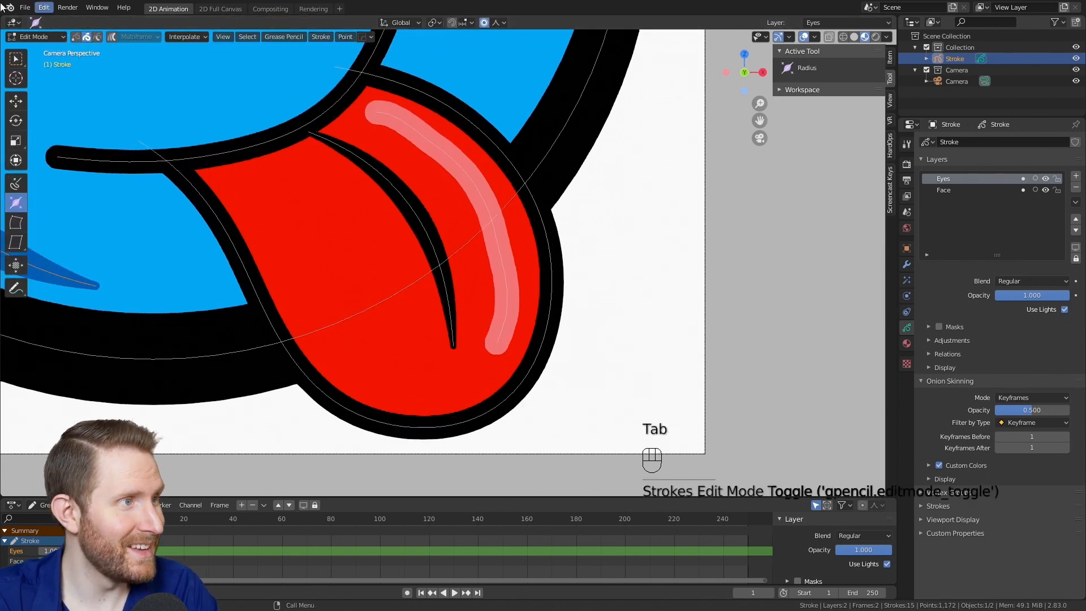
left_click(457, 158)
left_click(315, 38)
mouse_move(362, 61)
left_click(432, 84)
left_click(345, 37)
left_click(371, 67)
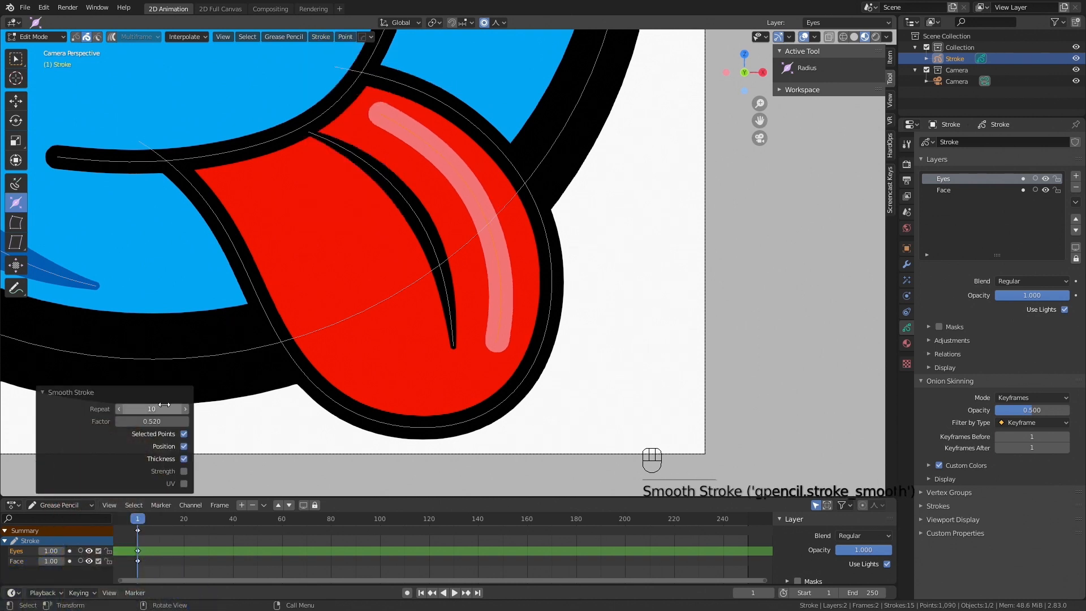
- Rotate and nudge the tongue highlight so it runs parallel to the tongue's right outline
key("g")
key("r")
left_click(614, 235)
key("g")
left_click(620, 234)
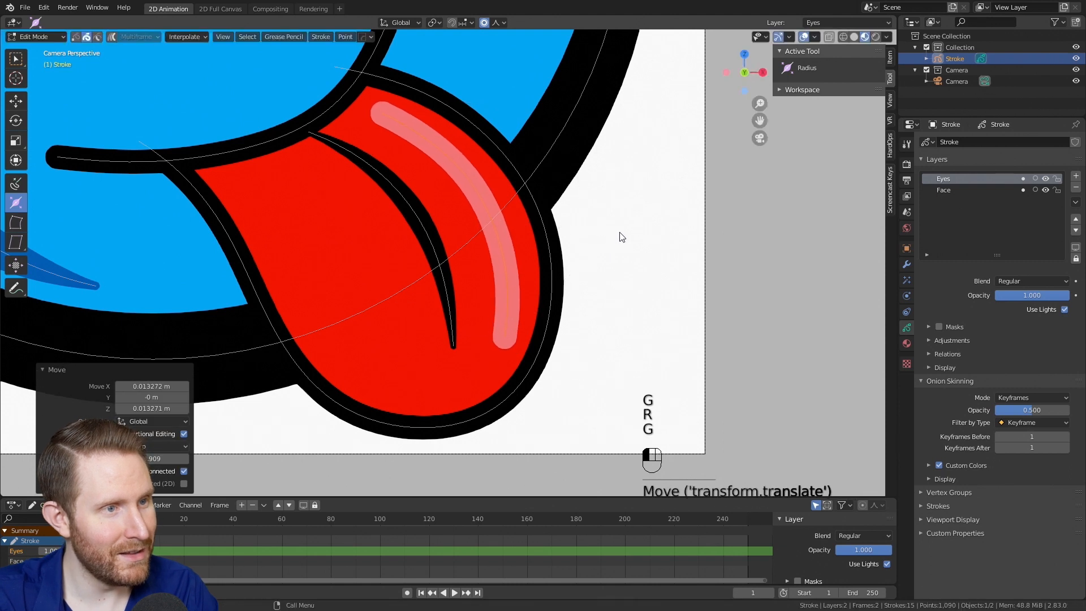
key("g")
left_click(622, 234)
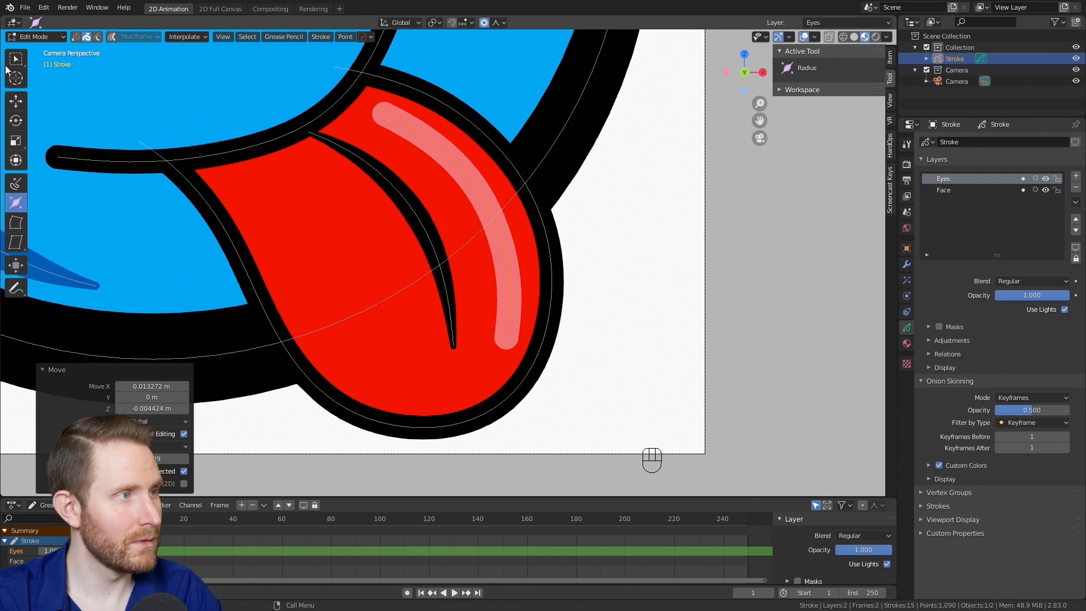
- Taper both ends of the light pink highlight on the tongue's right side by shrinking their thickness with proportional editing
left_click(392, 118)
left_click(508, 338, "shift")
key("alt+s")
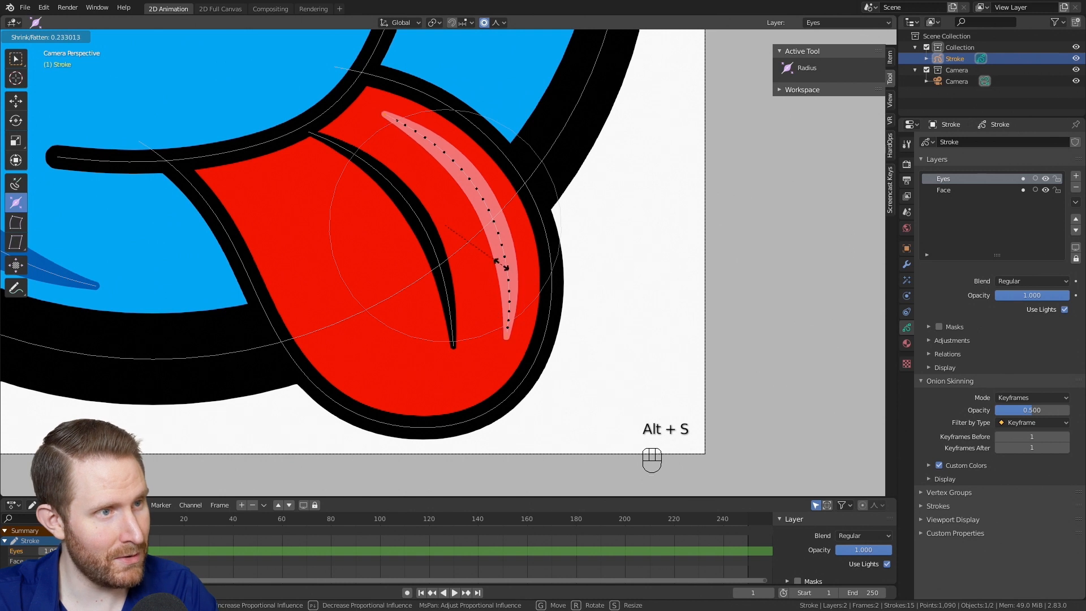
- Draw a light pink freehand stroke with the Ink Pen along the inside of the tongue's lower-left edge
key("Tab")
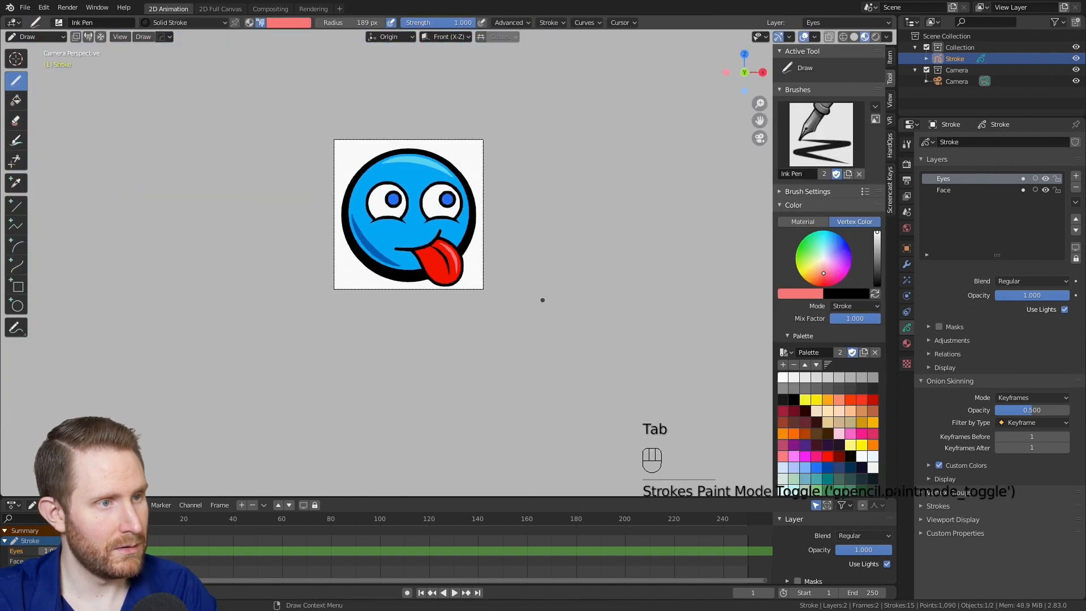
scroll(437, 262, "up", 10)
mouse_move(314, 185)
left_mouse_down()
mouse_move(422, 355)
mouse_move(500, 393)
mouse_move(532, 392)
left_mouse_up()
- Simplify the new lower-left tongue stroke with the Sample method and smooth its points with 5 repeats and a factor of 0.520
key("Tab")
left_click(430, 369)
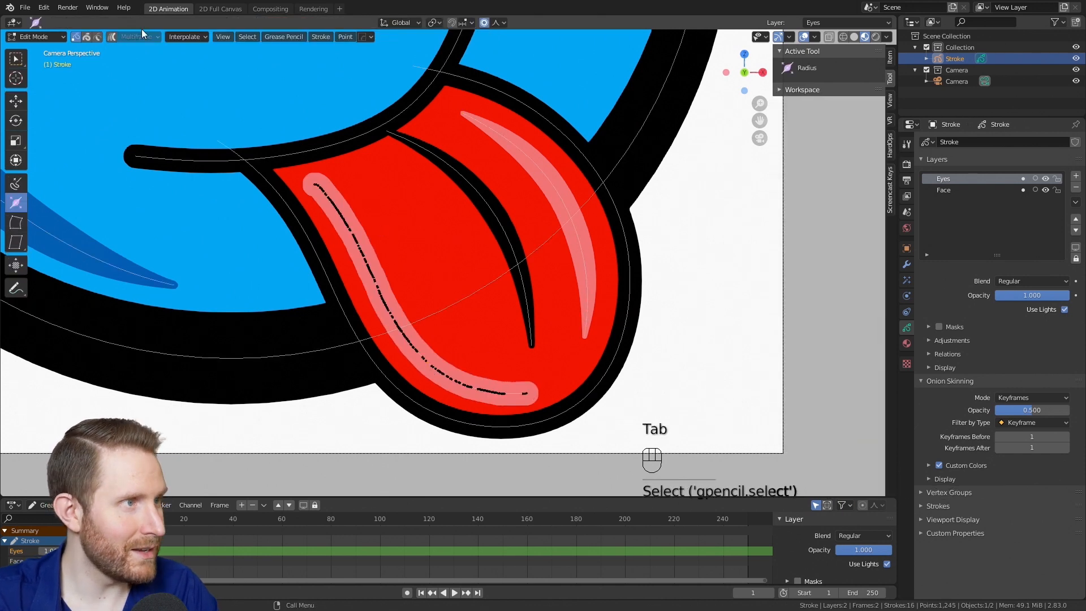
left_click(321, 37)
mouse_move(336, 60)
left_click(446, 83)
left_click(338, 37)
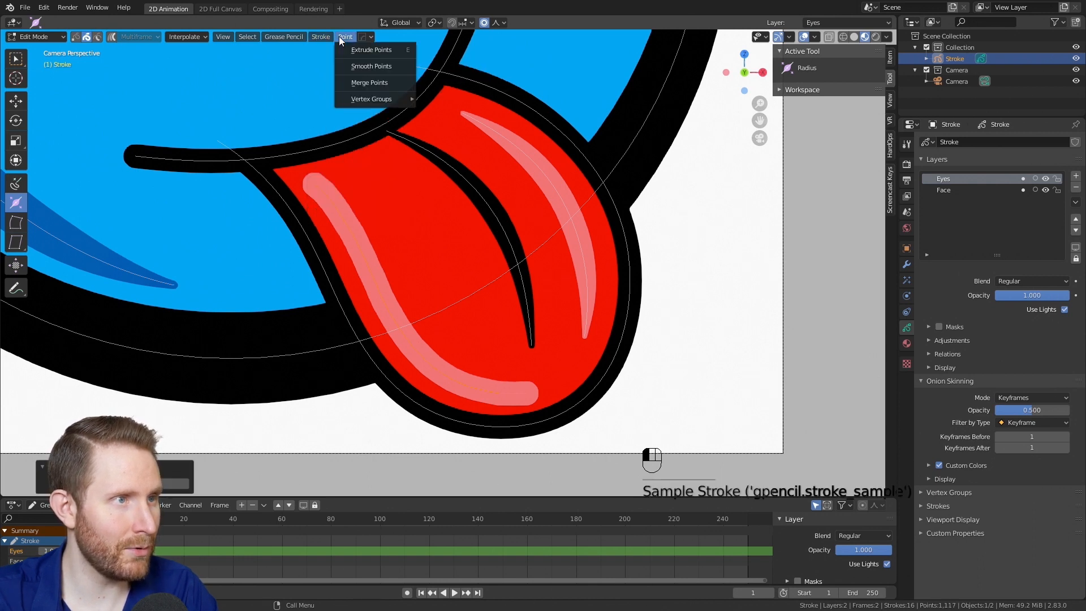
left_click(371, 67)
left_click_drag(141, 409, 170, 409)
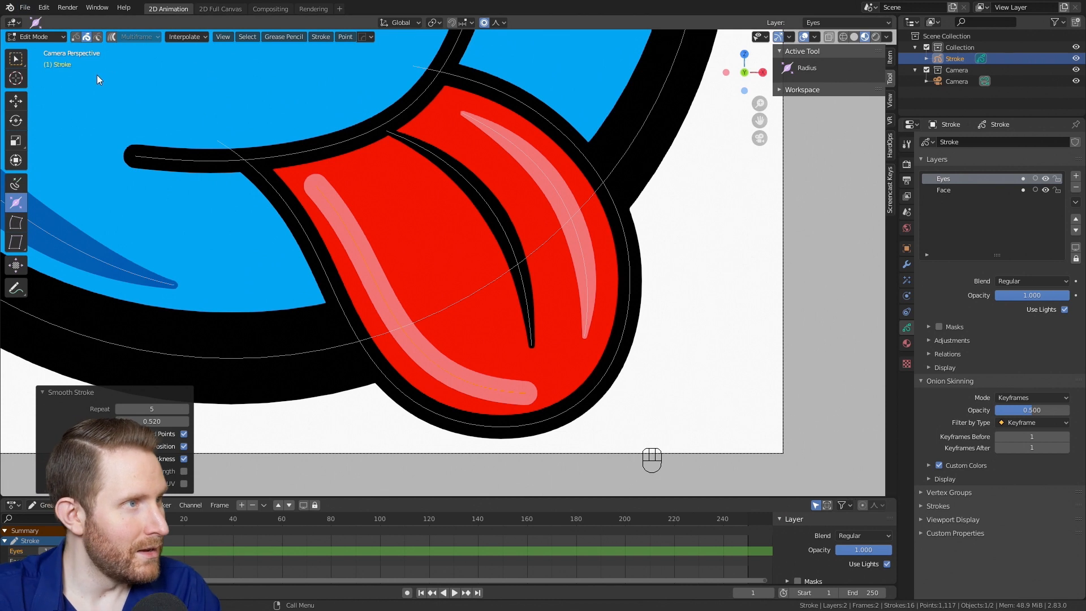
- Taper both ends of the tongue's lower-left stroke by shrinking their thickness with proportional editing
left_click(314, 186)
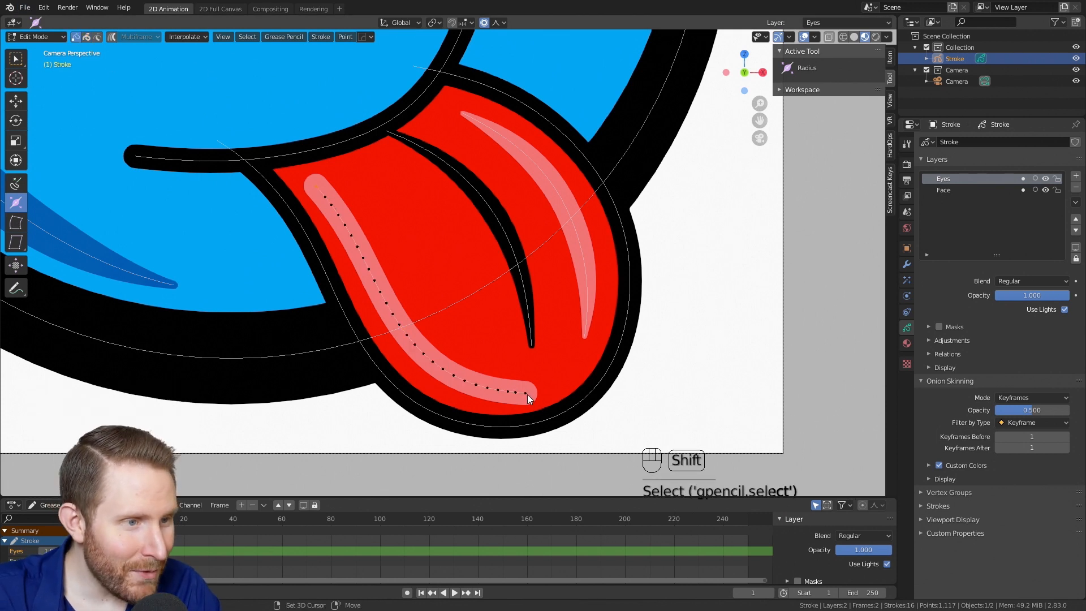
left_click(528, 395, "shift")
key("alt+s")
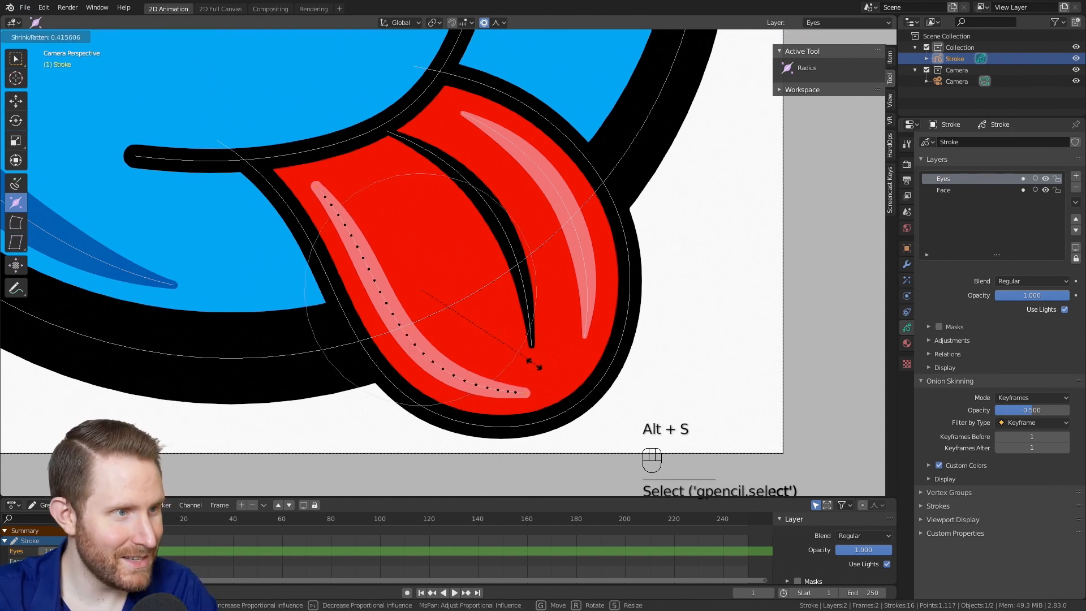
left_click(516, 359)
- Tint the whole lower-left tongue stroke a dark red to turn it into a shadow
key("Tab")
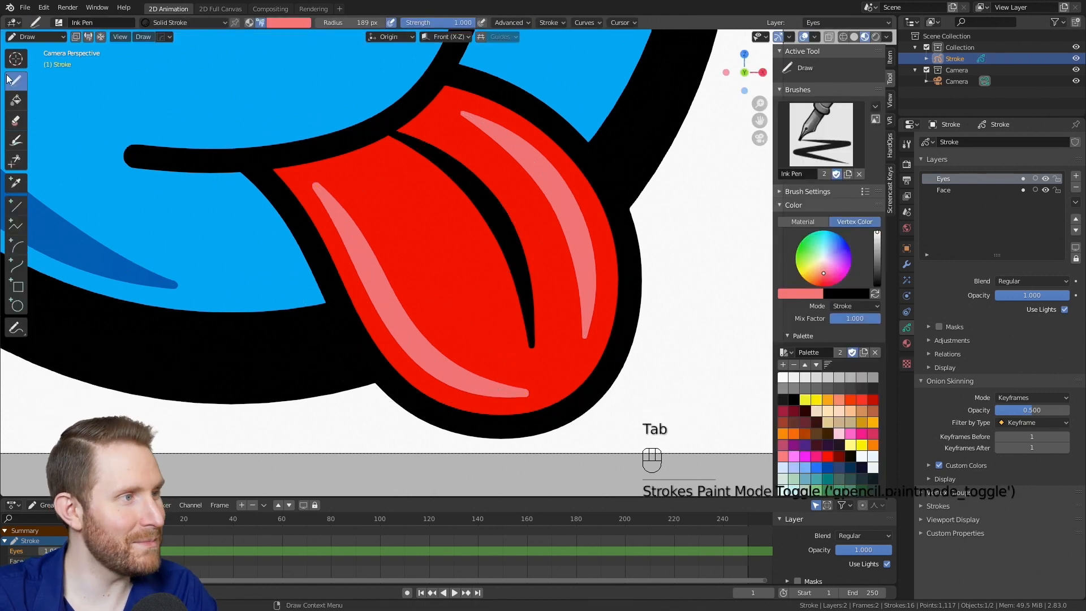
left_click(16, 139)
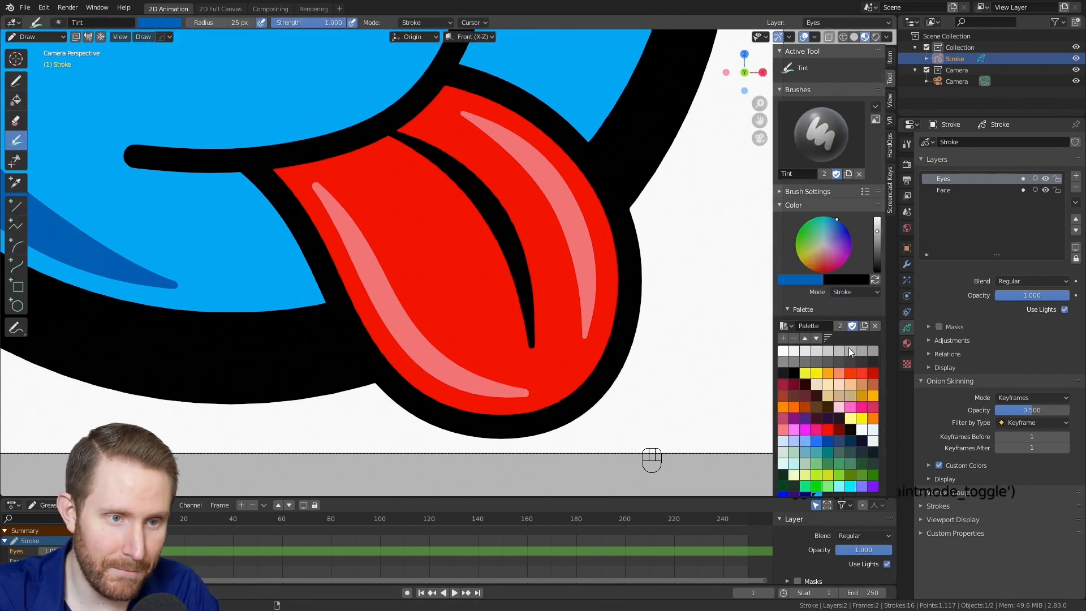
left_click(837, 430)
left_click_drag(312, 184, 384, 291)
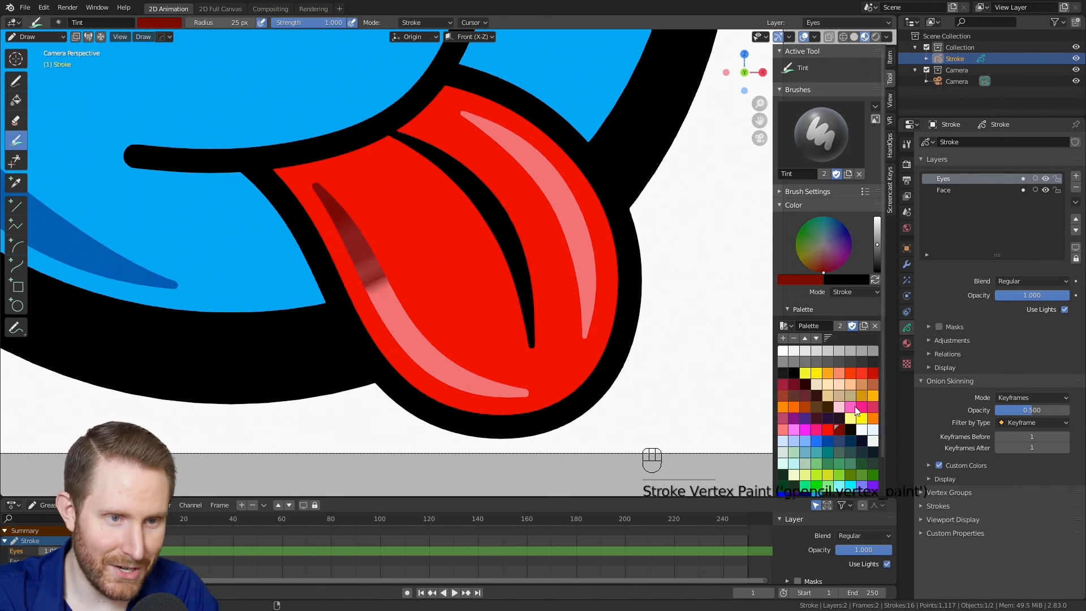
left_click(829, 431)
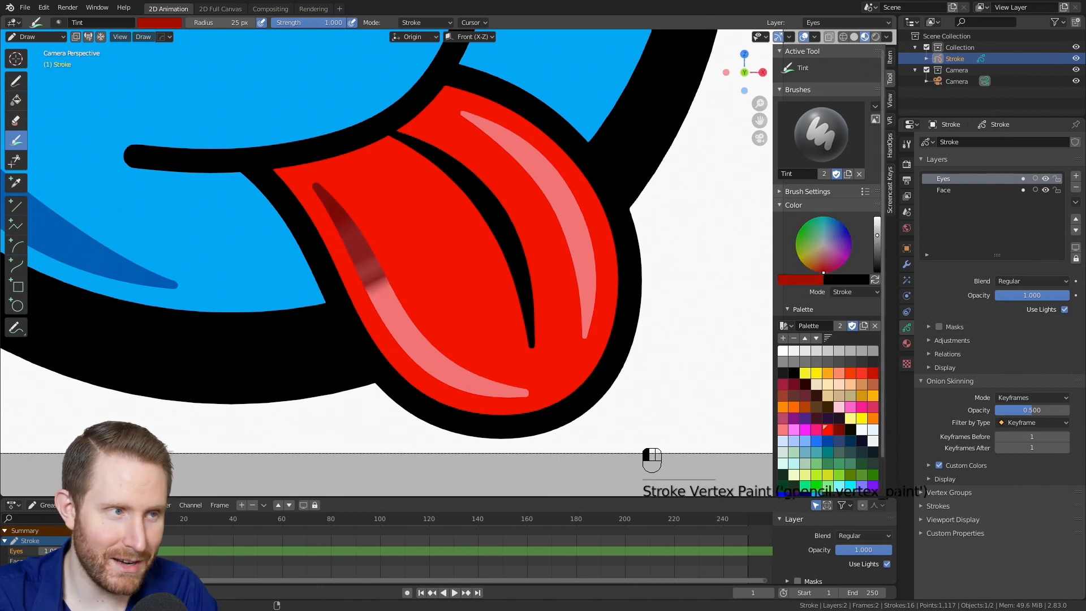
mouse_move(316, 187)
left_mouse_down()
mouse_move(417, 345)
mouse_move(455, 374)
mouse_move(543, 391)
left_mouse_up()
left_click_drag(419, 352, 436, 347)
- Increase the Tint brush radius to 56 px and try a tint pass across the tongue, undoing the pass
key("c")
key("f")
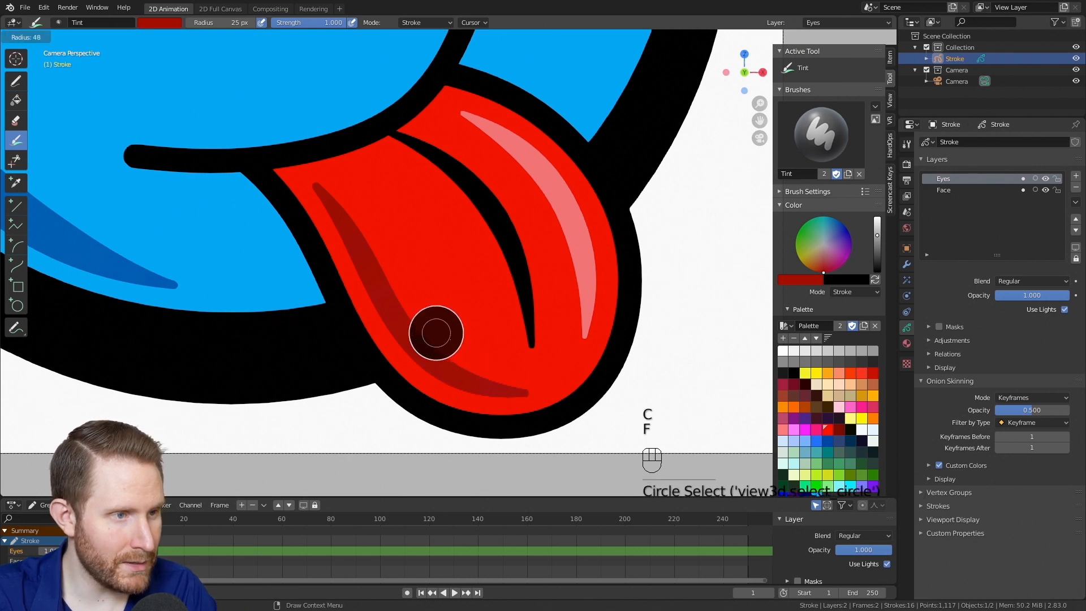
left_click(427, 338)
left_click_drag(494, 369, 487, 243)
key("ctrl+z")
- Examine the whole face with its highlights and shading from a distance and close up
scroll(424, 307, "down", 5)
scroll(422, 308, "down", 5)
middle_click_drag(546, 262, 524, 352, "shift")
scroll(527, 354, "up", 3)
scroll(536, 362, "down", 3)
middle_click_drag(569, 322, 596, 288, "shift")
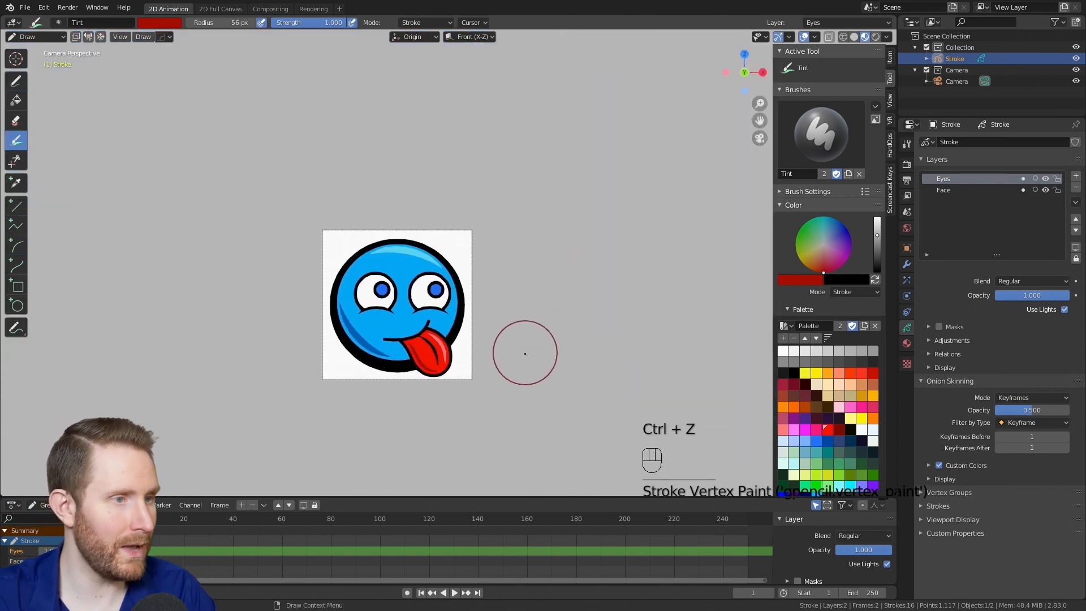
scroll(606, 292, "up", 3)
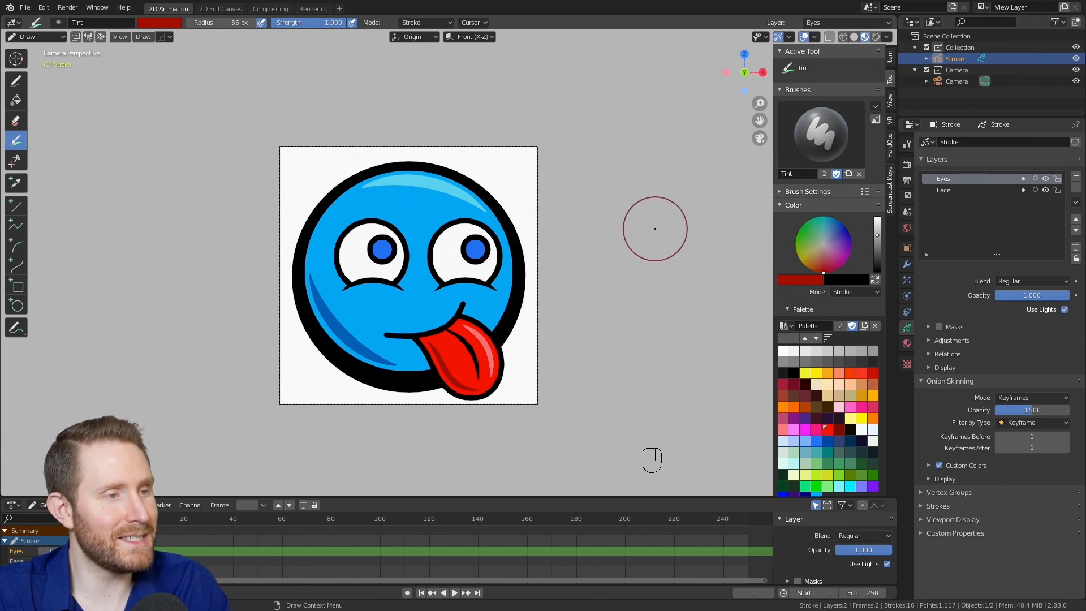
scroll(530, 229, "up", 2)
middle_click_drag(438, 286, 547, 260, "shift")
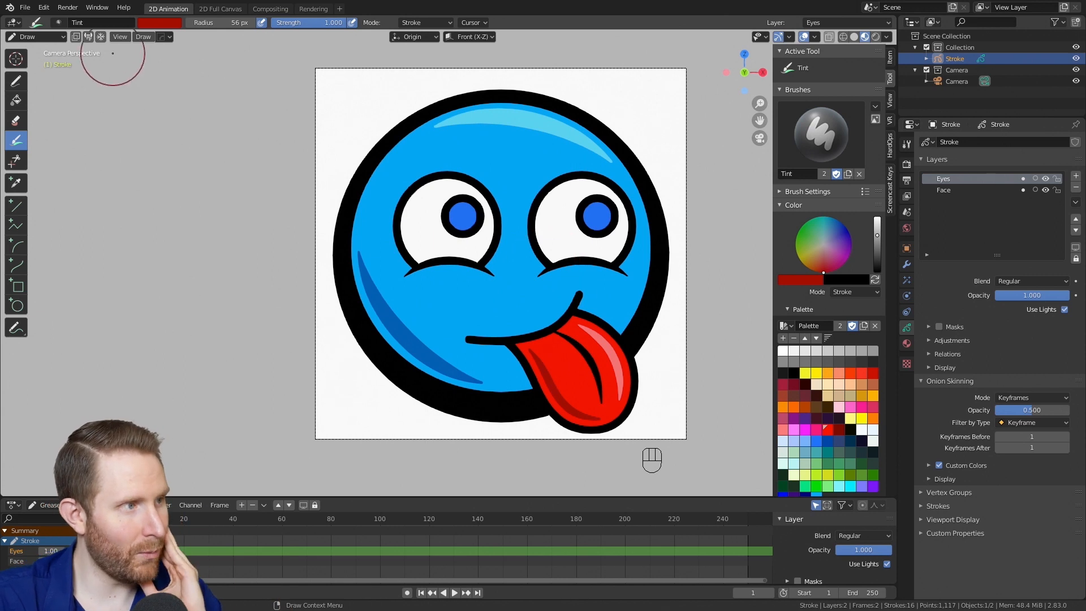
- Soft-erase the upper-left arc of the face outline and select a half-faded point near the lower cut end
left_click(15, 120)
mouse_move(430, 107)
left_mouse_down()
mouse_move(359, 193)
mouse_move(342, 249)
mouse_move(364, 171)
mouse_move(383, 157)
mouse_move(337, 276)
left_mouse_up()
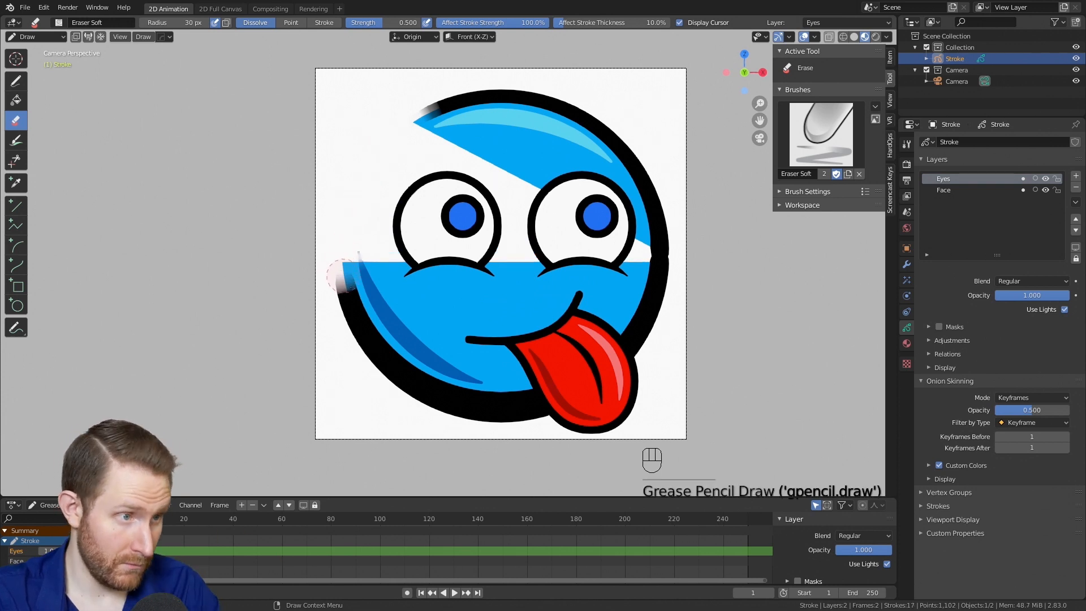
scroll(339, 274, "up", 6)
key("Tab")
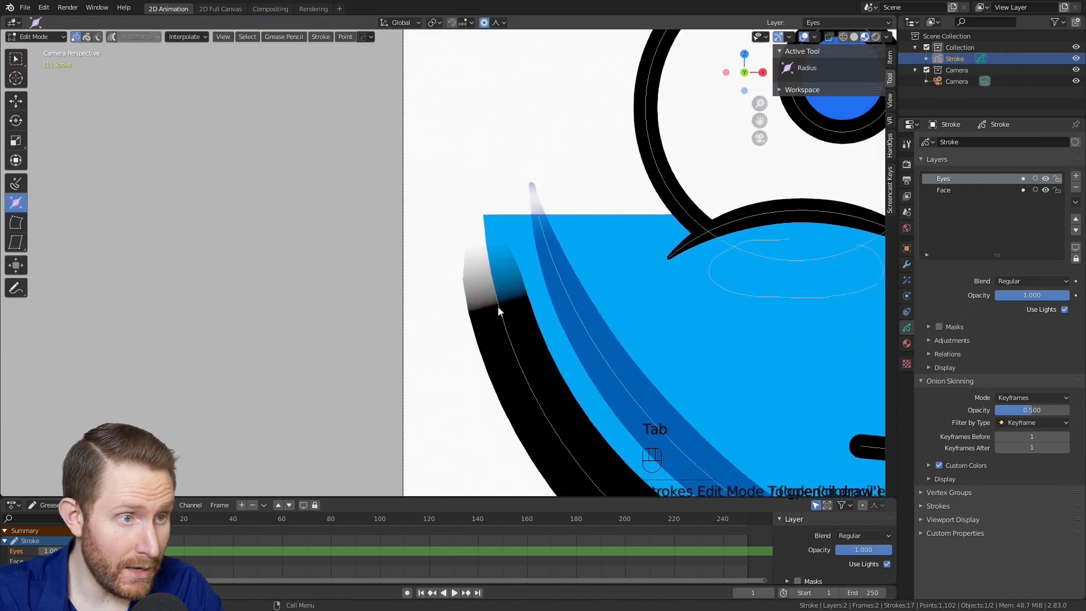
scroll(562, 292, "up", 2)
left_click(553, 289)
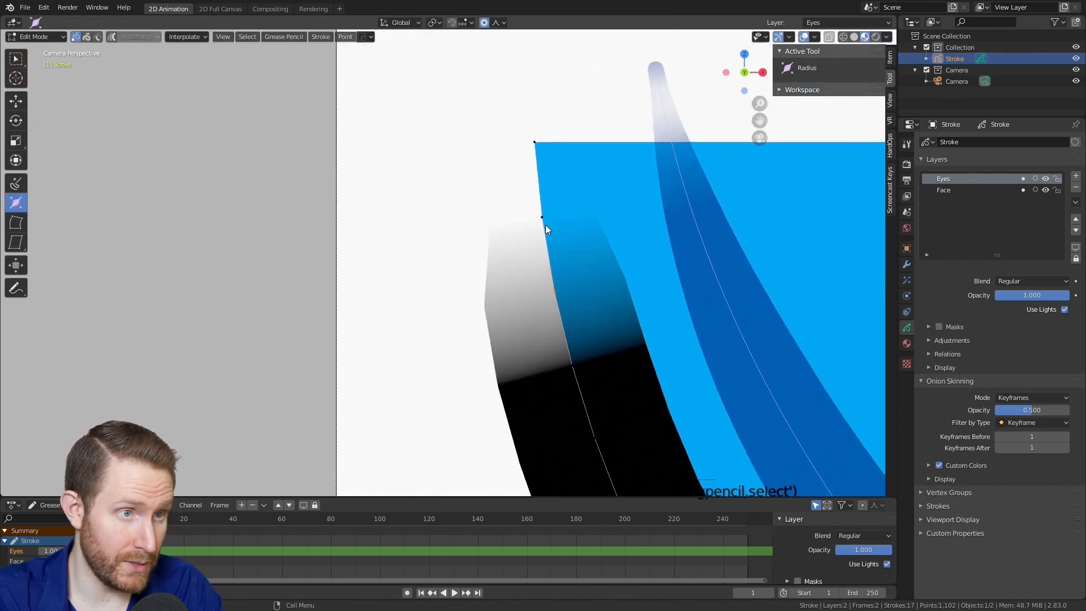
key("g")
right_click(581, 183)
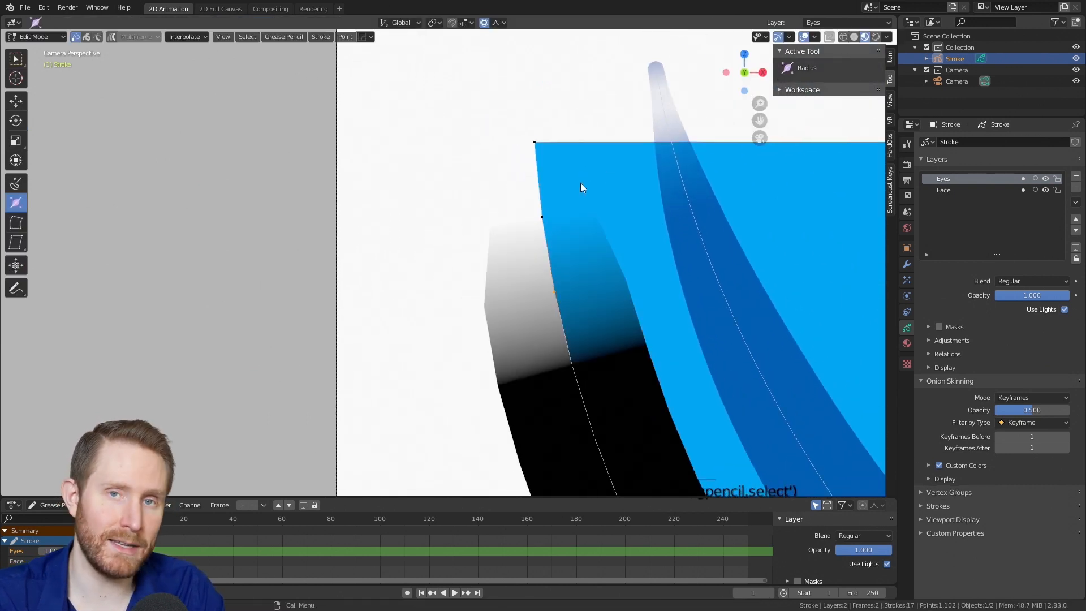
- Delete the selected half-faded point from the lower cut end of the face outline
scroll(572, 182, "down", 4)
scroll(502, 192, "up", 2)
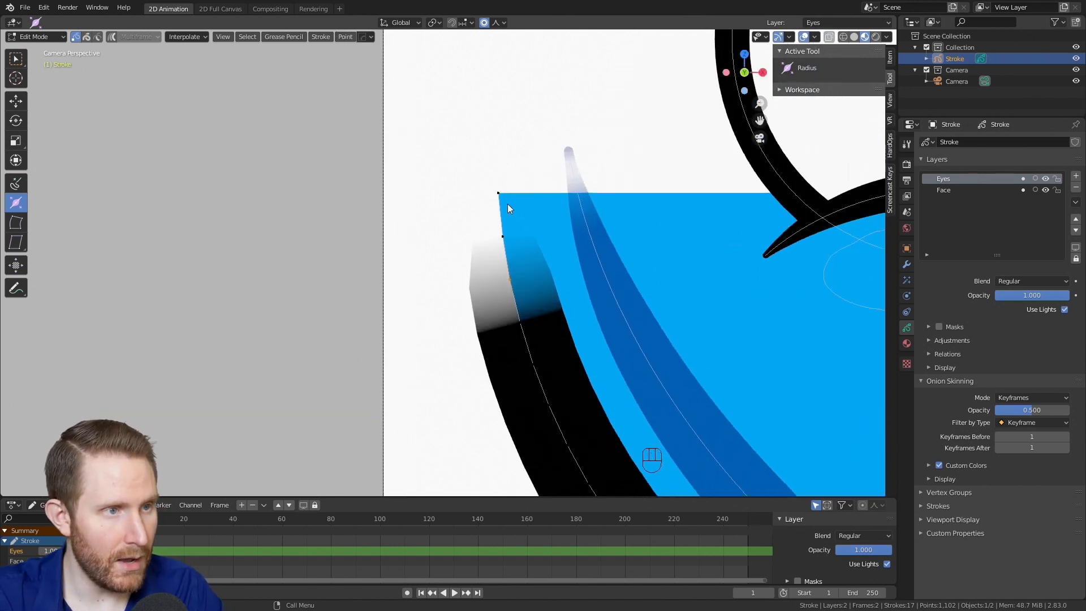
key("x")
left_click(504, 209)
scroll(566, 223, "down", 8)
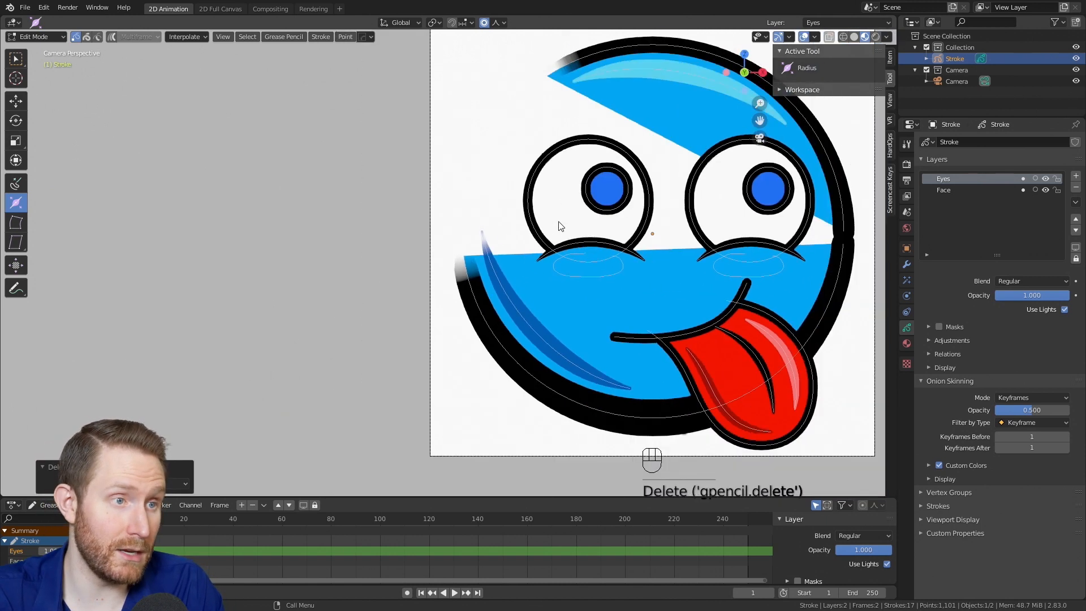
- Undo the point deletion and the edits made to the face outline before it
key("ctrl+z")
scroll(557, 266, "up", 2)
key("ctrl+z")
key("ctrl+z")
key("ctrl+z")
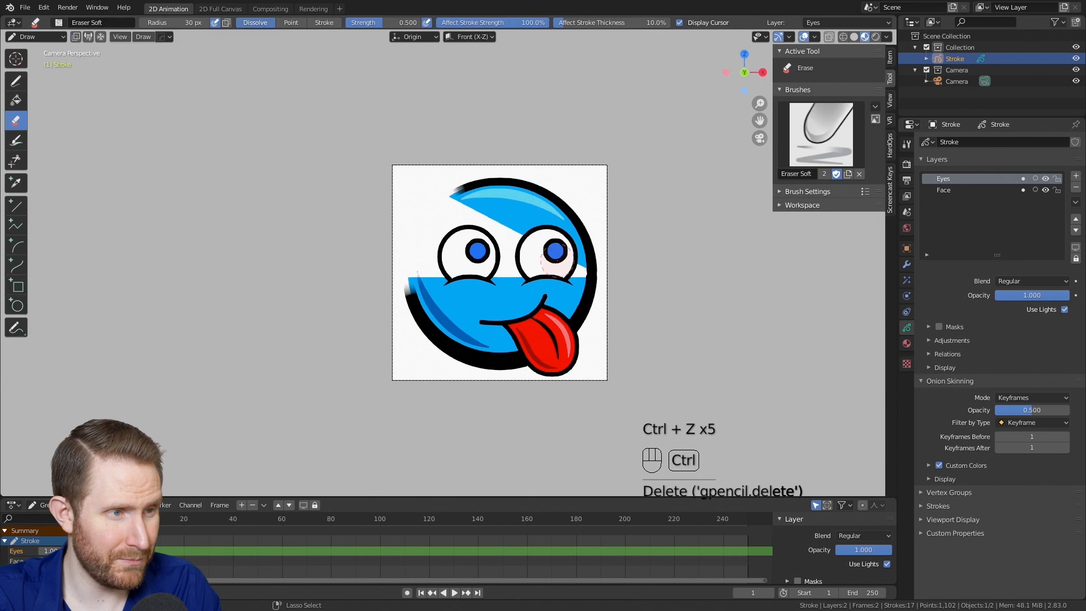
- Try soft-erasing parts of the face's left side, undoing each eraser pass
scroll(410, 266, "up", 3)
mouse_move(375, 255)
left_mouse_down()
mouse_move(354, 362)
mouse_move(373, 418)
mouse_move(401, 452)
mouse_move(422, 439)
left_mouse_up()
key("ctrl+z")
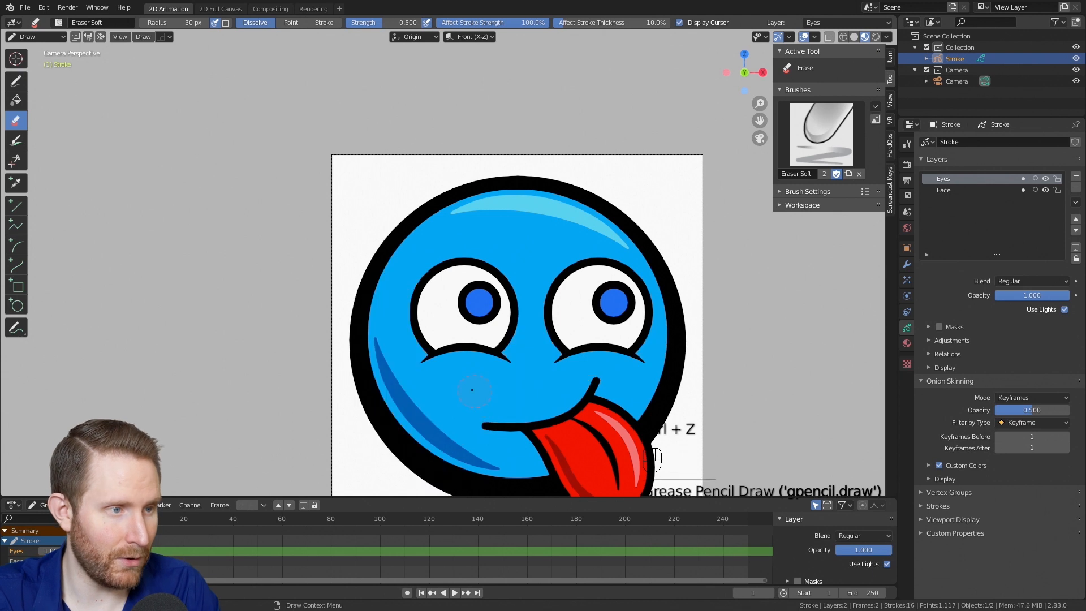
scroll(475, 385, "up", 3)
mouse_move(481, 331)
left_mouse_down()
mouse_move(570, 408)
mouse_move(631, 436)
mouse_move(592, 421)
left_mouse_up()
key("ctrl+z")
- Set the soft eraser's strength to 1.000 and try it down the face's left outline, undoing the pass
scroll(577, 317, "down", 3)
scroll(469, 87, "up", 1)
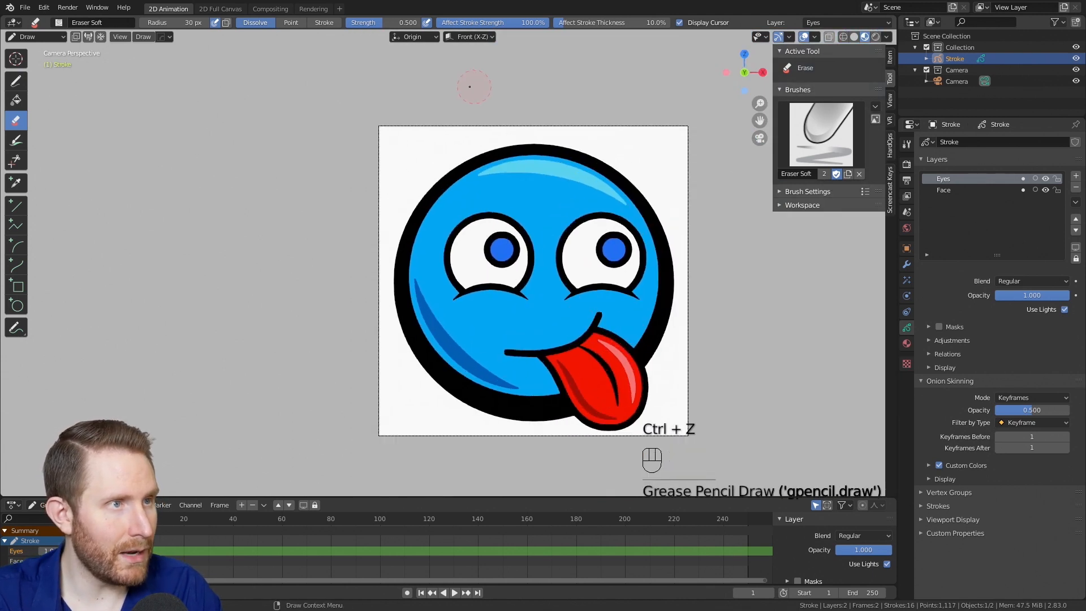
left_click_drag(386, 23, 419, 22)
mouse_move(432, 195)
left_mouse_down()
mouse_move(403, 272)
mouse_move(441, 370)
mouse_move(433, 419)
left_mouse_up()
key("ctrl+z")
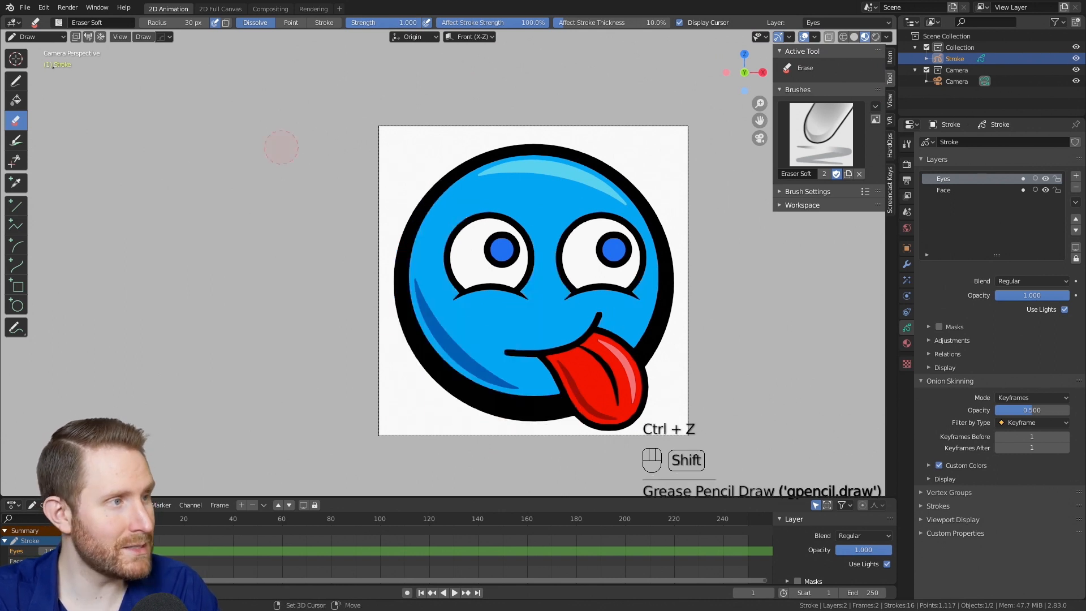
- Hide the Eyes layer and show it again to check which strokes it holds
scroll(555, 280, "up", 2)
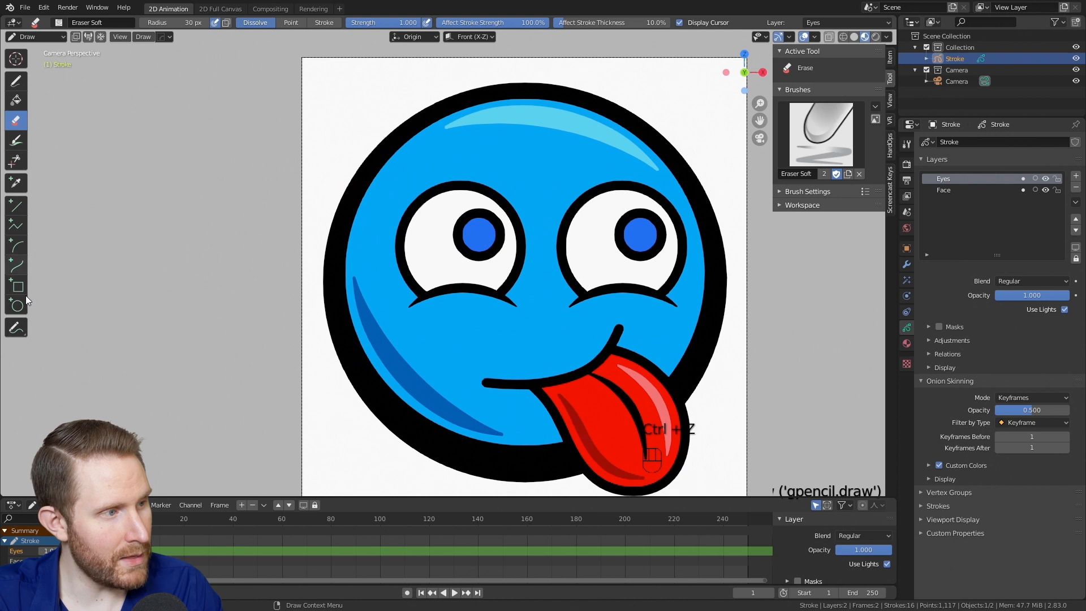
scroll(621, 233, "down", 4)
middle_click_drag(622, 234, 575, 202, "shift")
scroll(543, 190, "up", 2)
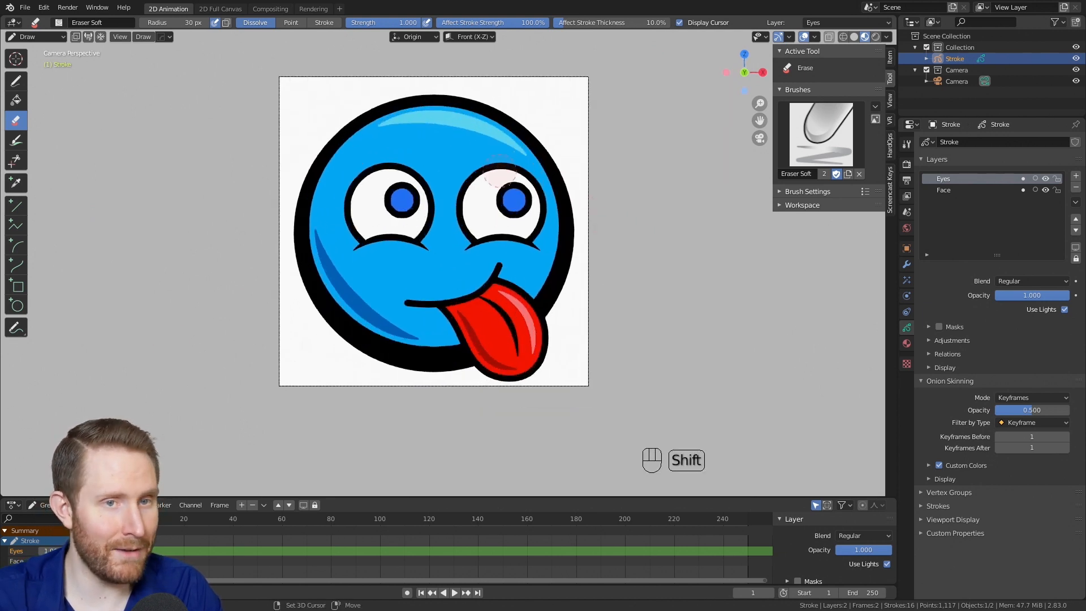
middle_click_drag(504, 175, 519, 207, "shift")
scroll(534, 223, "up", 2)
scroll(538, 225, "down", 2)
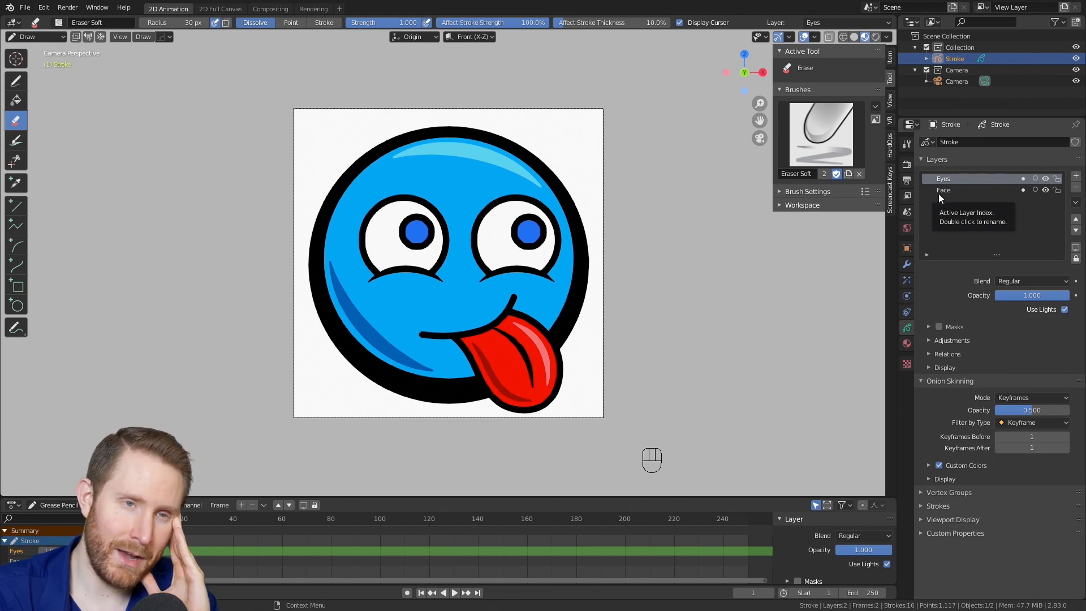
left_click(1046, 179)
left_click(1046, 178)
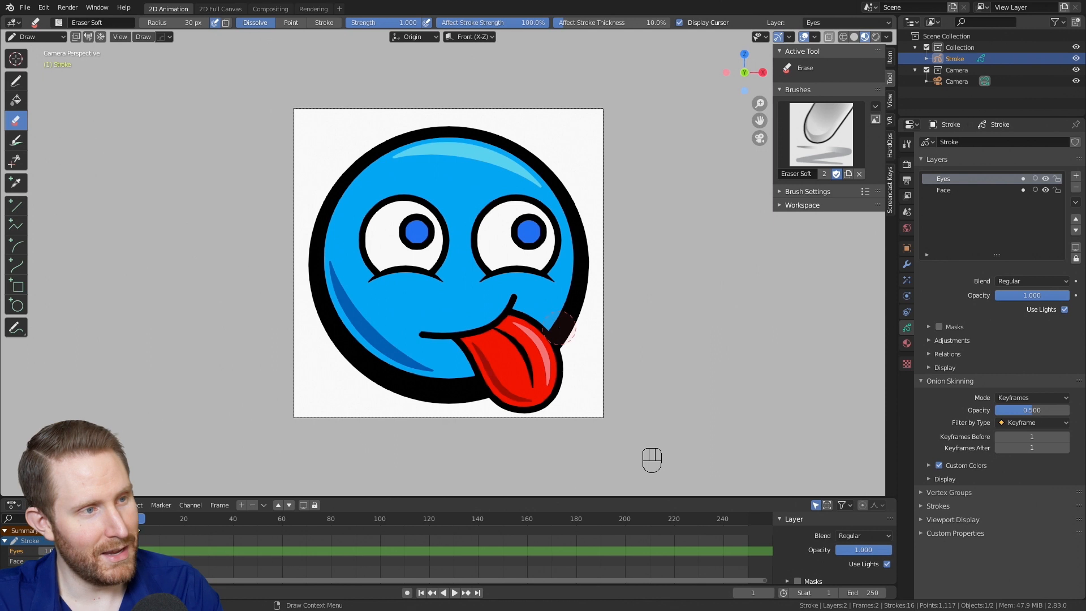
scroll(559, 328, "up", 2)
middle_click_drag(466, 320, 524, 303, "shift")
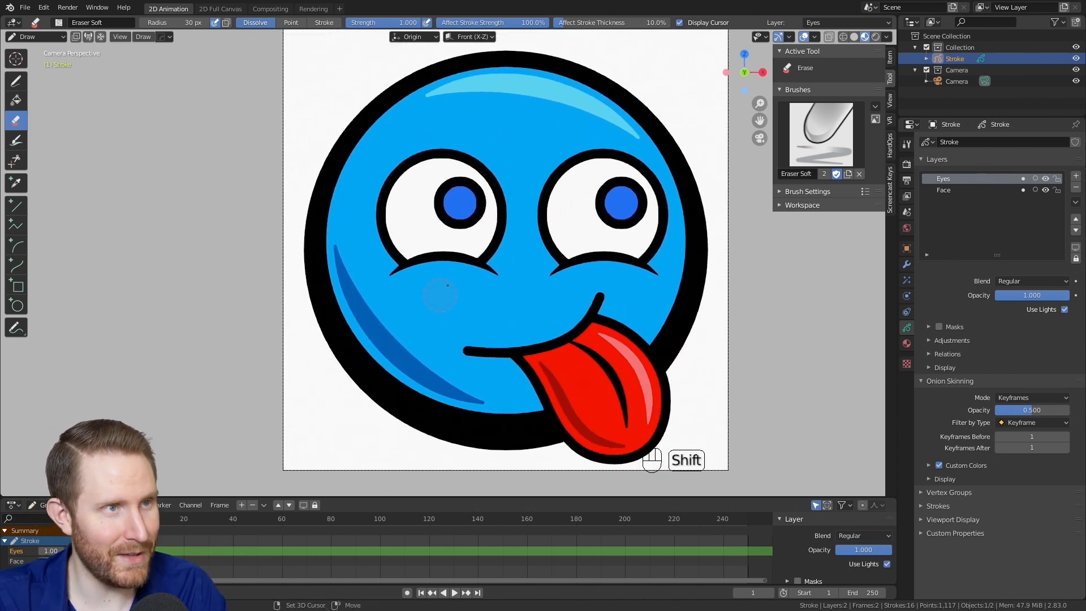
middle_click_drag(440, 295, 367, 293, "shift")
scroll(394, 239, "down", 2)
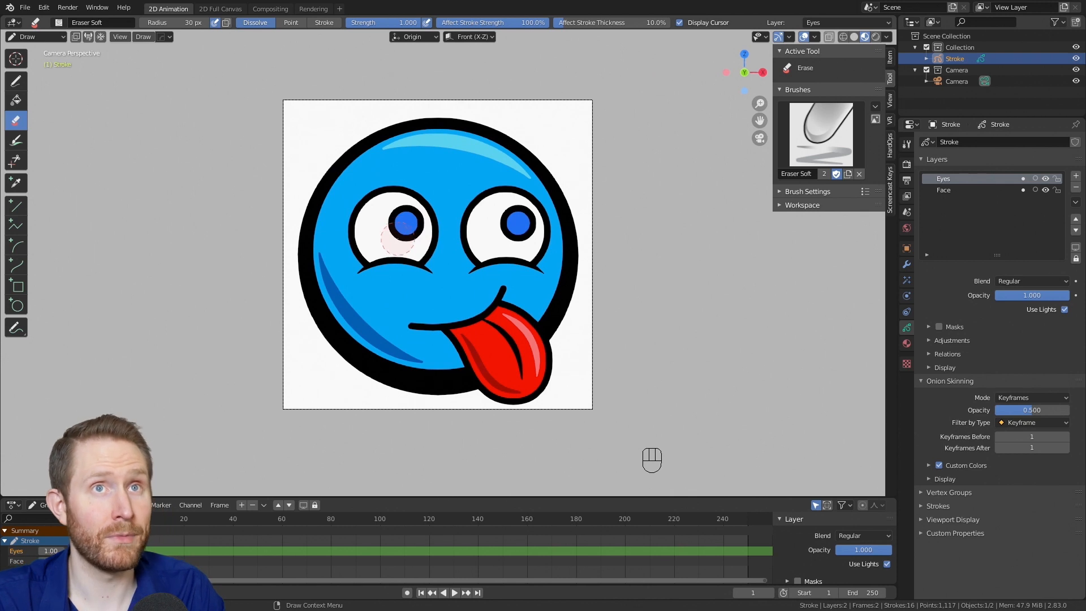
- Move the highlight and shadow strokes of the face and tongue to a new layer and name it Shading
scroll(398, 239, "up", 1)
key("Tab")
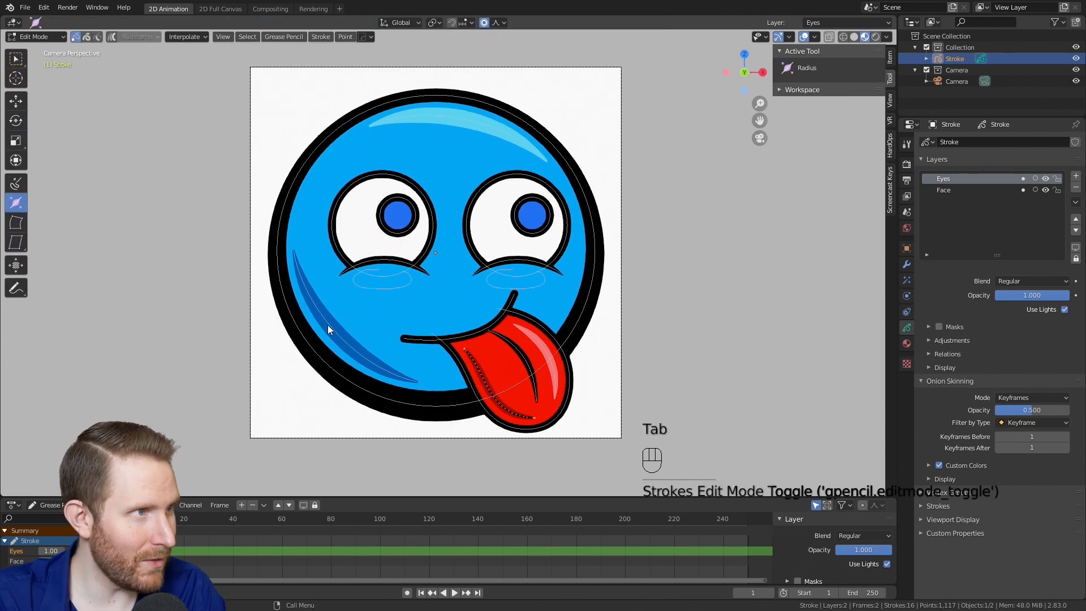
left_click(331, 326)
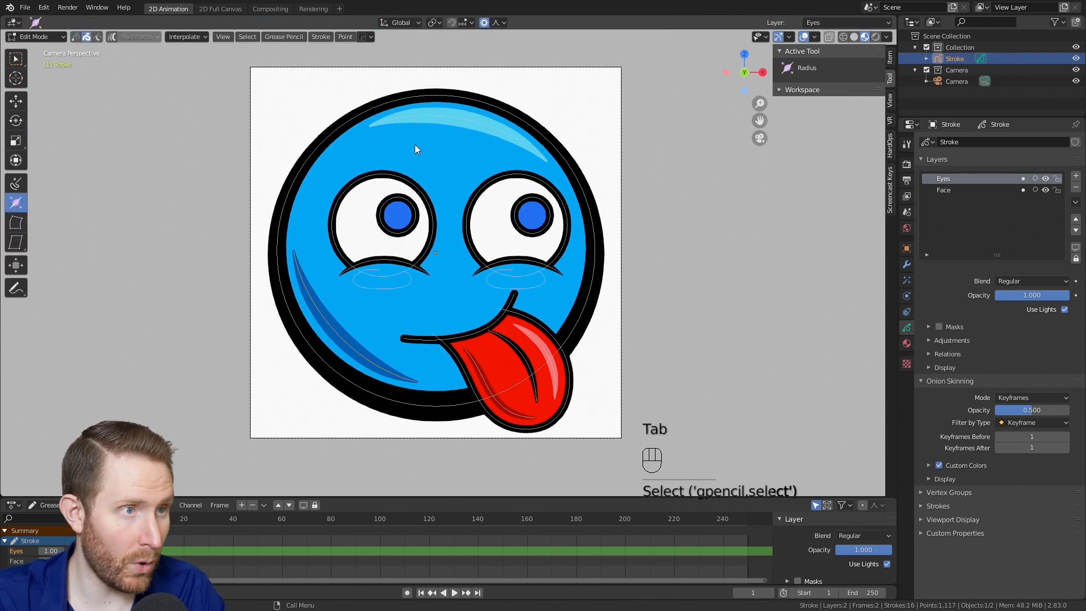
left_click(456, 120, "shift")
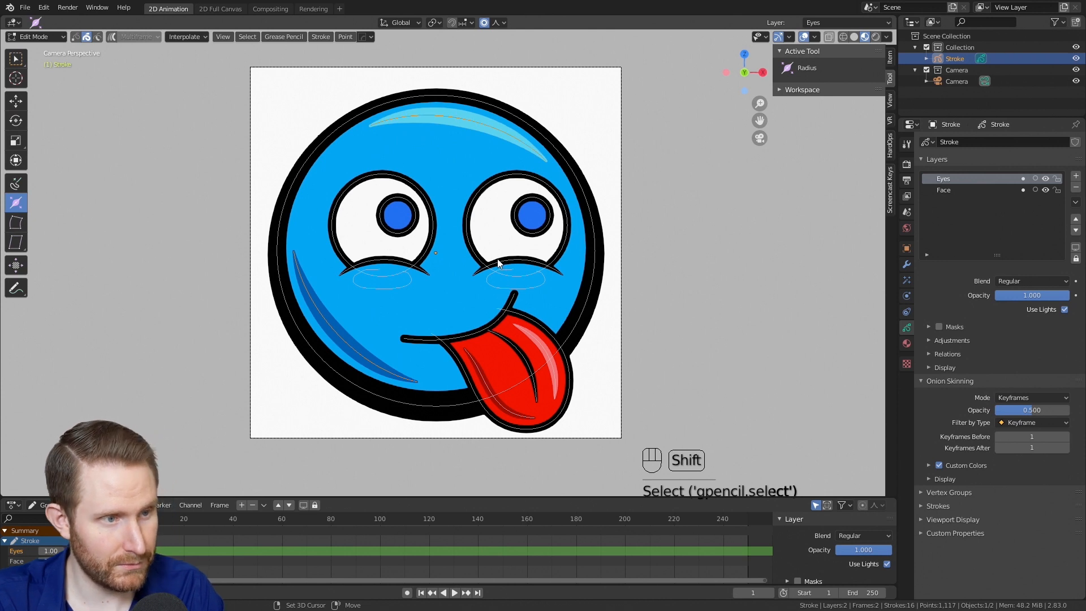
scroll(503, 267, "up", 2)
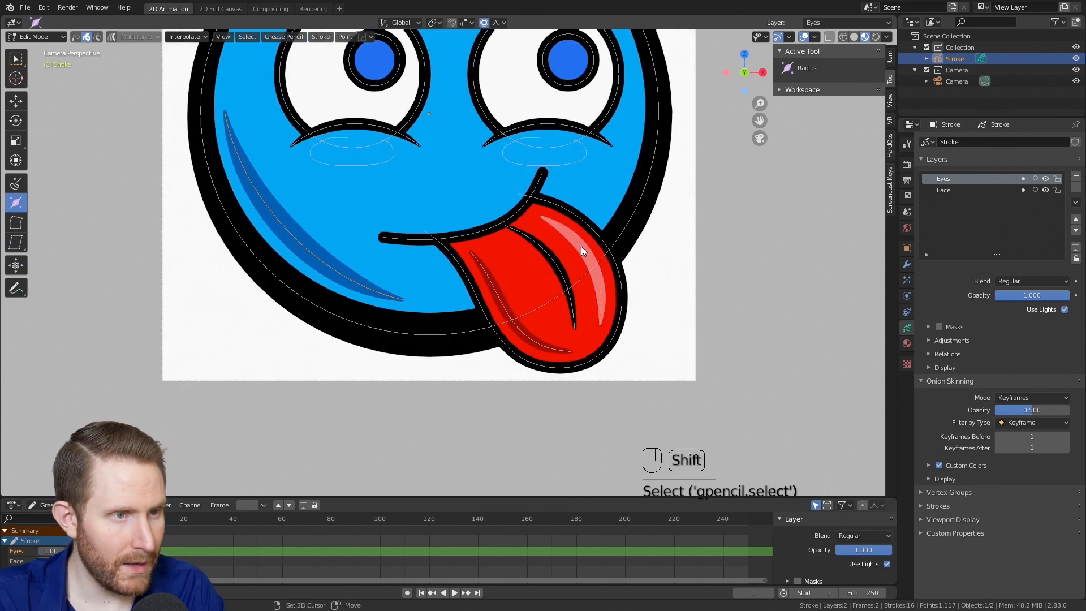
key("m")
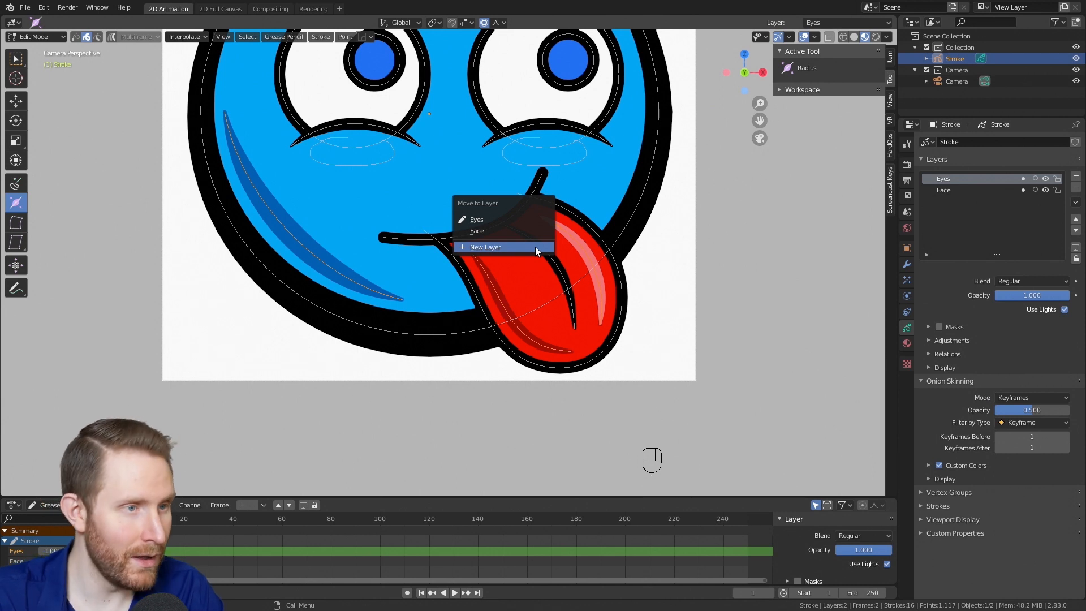
left_click(506, 244)
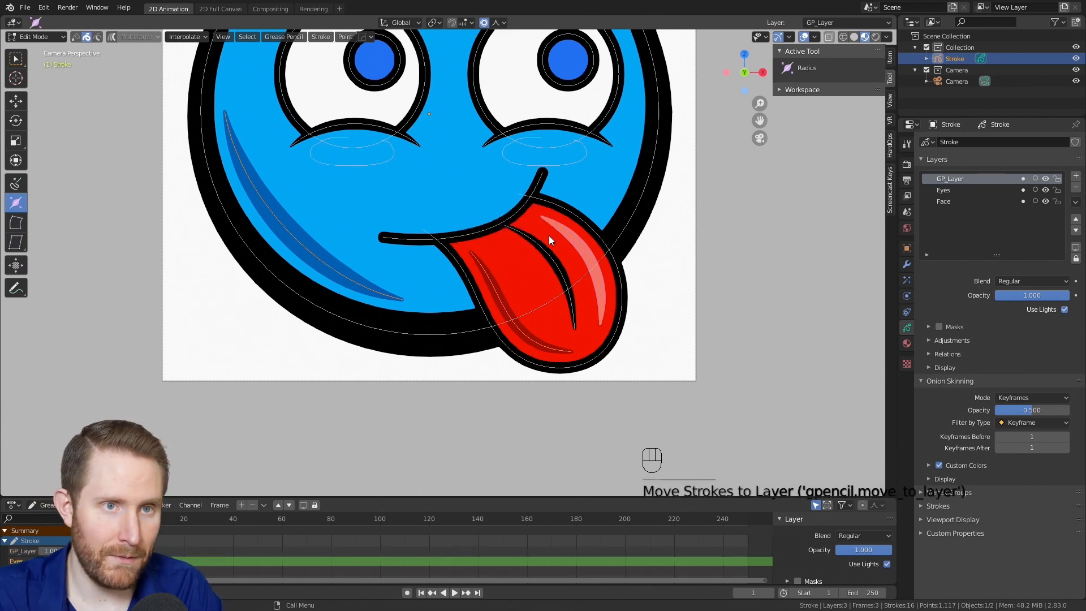
double_click(952, 180)
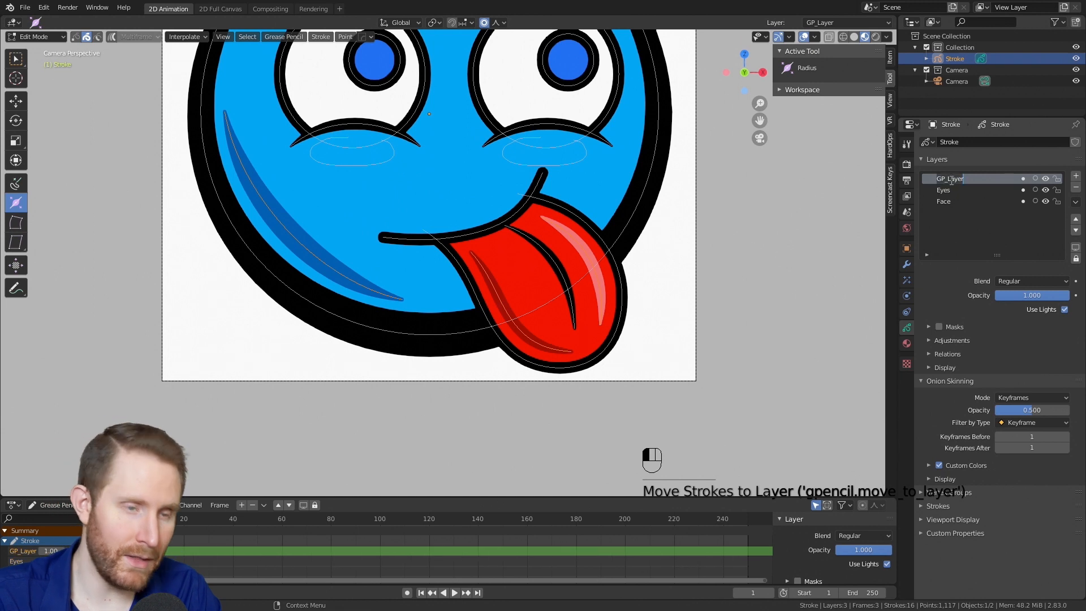
type("Shading")
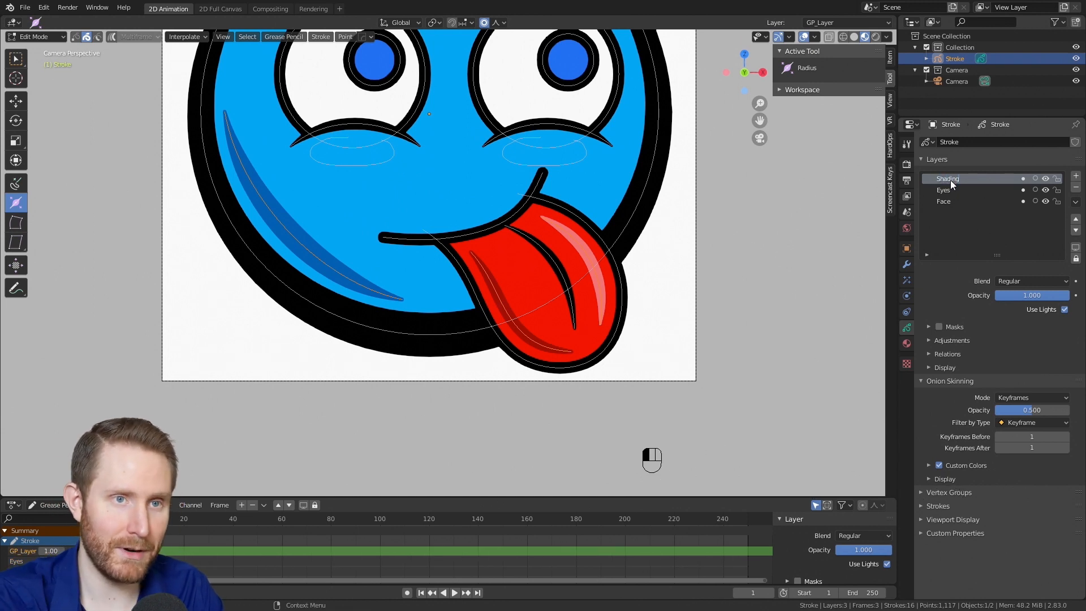
- Toggle the Shading layer's visibility off and on to check which strokes it holds
left_click(1048, 180)
left_click(1048, 180)
left_click(1048, 180)
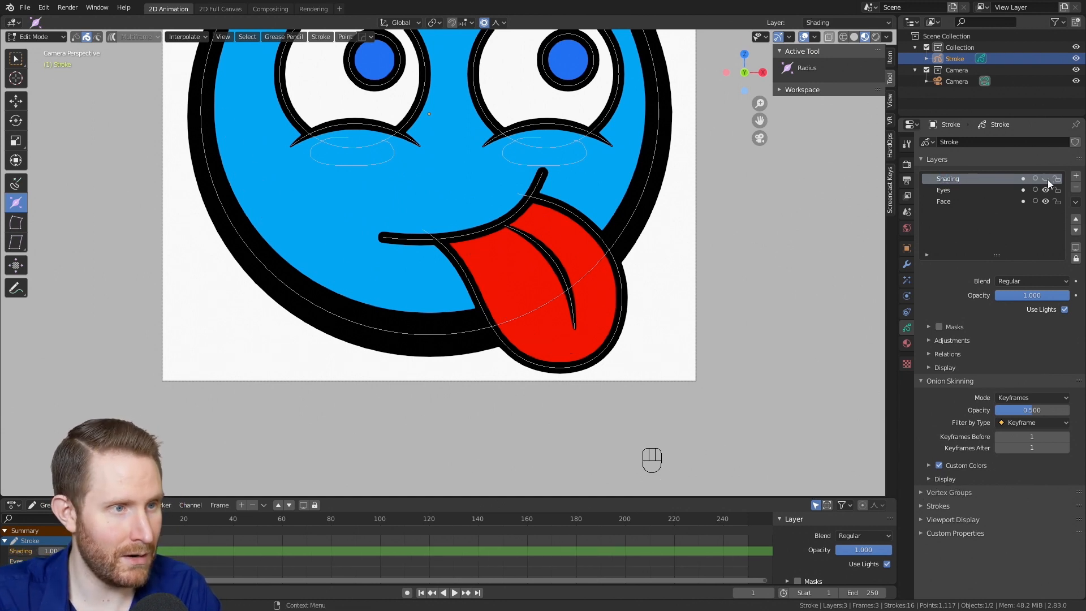
left_click(1048, 180)
- Move the tongue, its crease and the mouth line to a new layer and name it Tongue
middle_click_drag(535, 291, 532, 340, "shift")
left_click(470, 324)
left_click(553, 313, "shift")
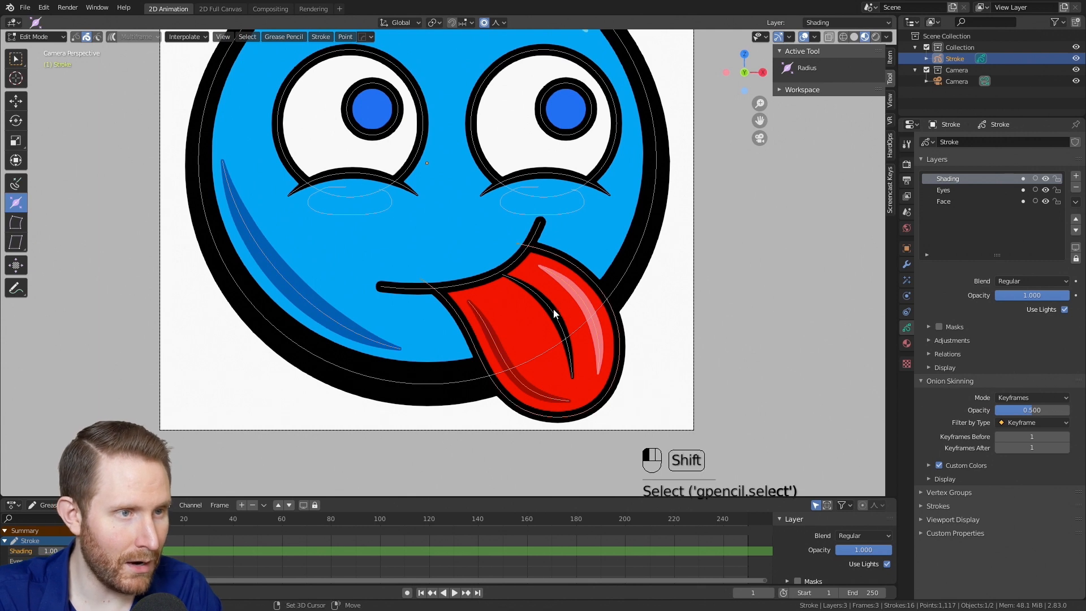
scroll(514, 262, "down", 2)
key("m")
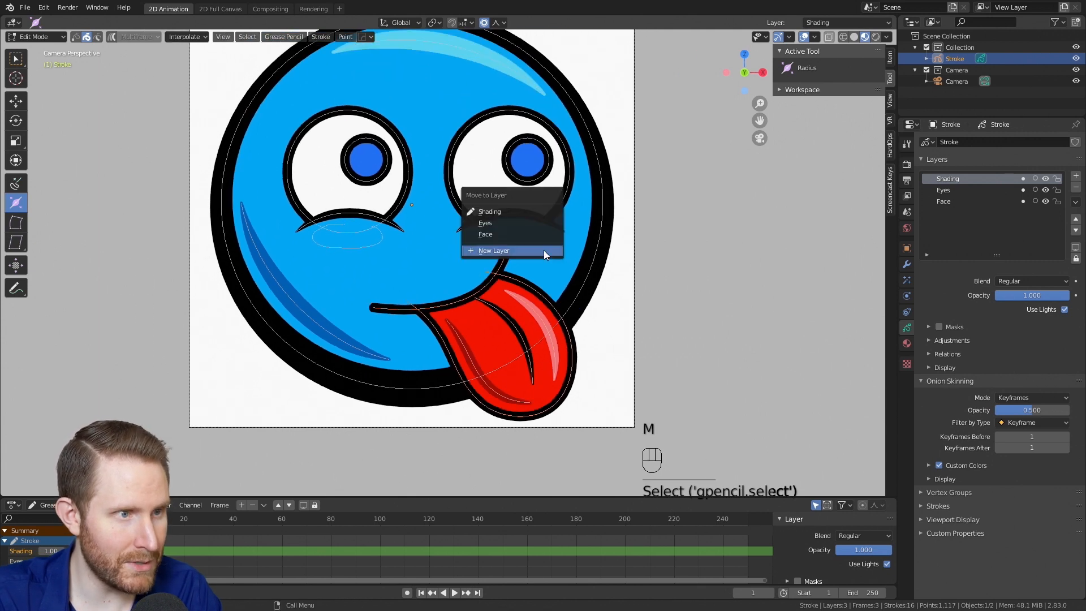
left_click(544, 250)
double_click(951, 179)
type("Tongue")
key("Return")
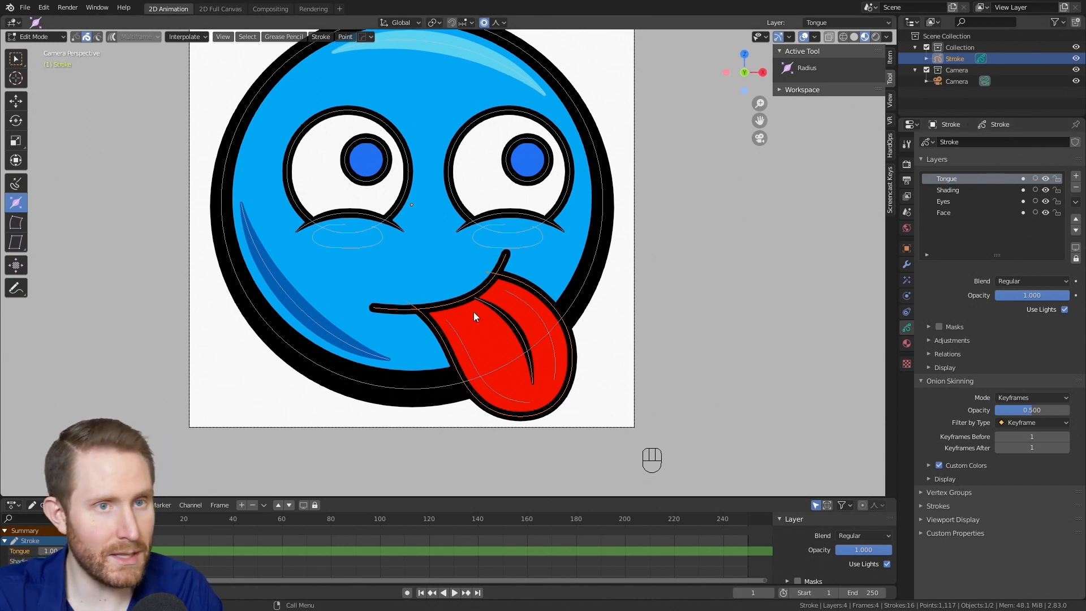
- Return to Draw Mode and move the Tongue layer directly below the Shading layer
key("Tab")
scroll(473, 310, "down", 3)
scroll(422, 344, "up", 4)
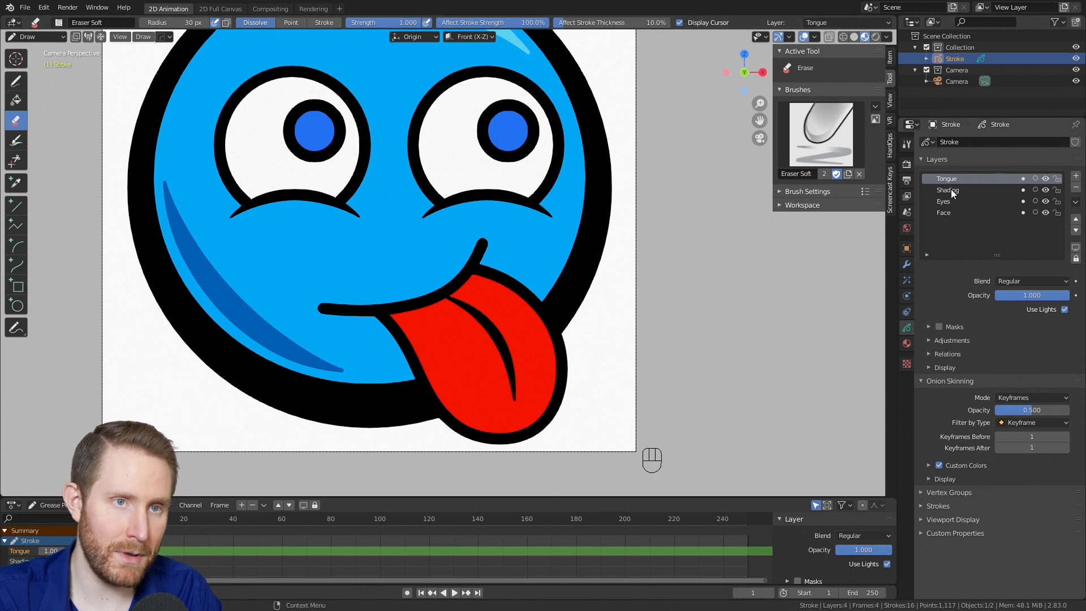
left_click(1079, 235)
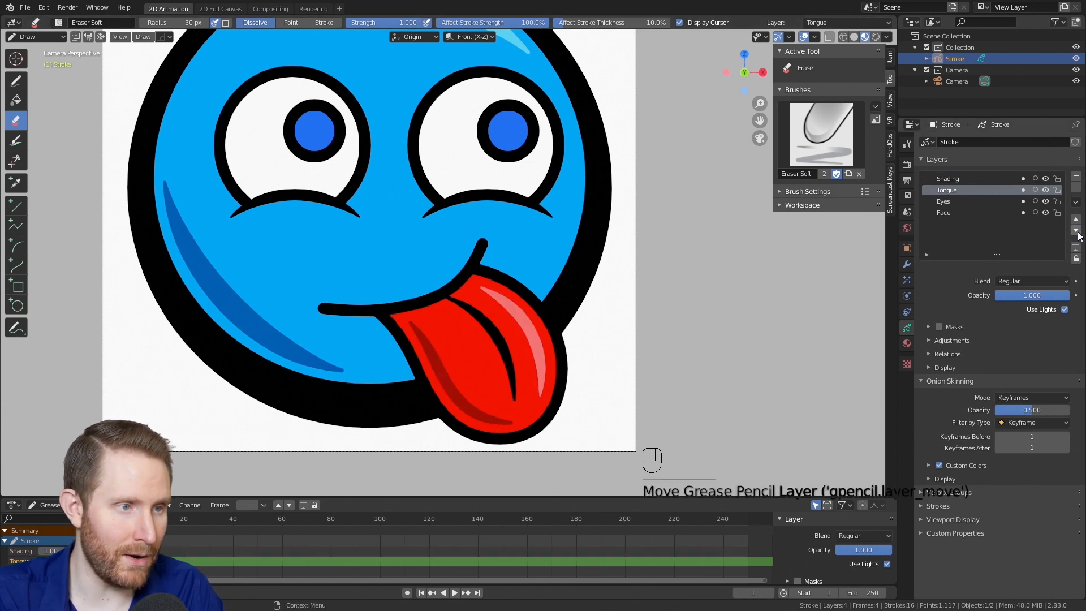
scroll(594, 249, "down", 4)
middle_click_drag(594, 249, 600, 259, "shift")
scroll(601, 258, "up", 2)
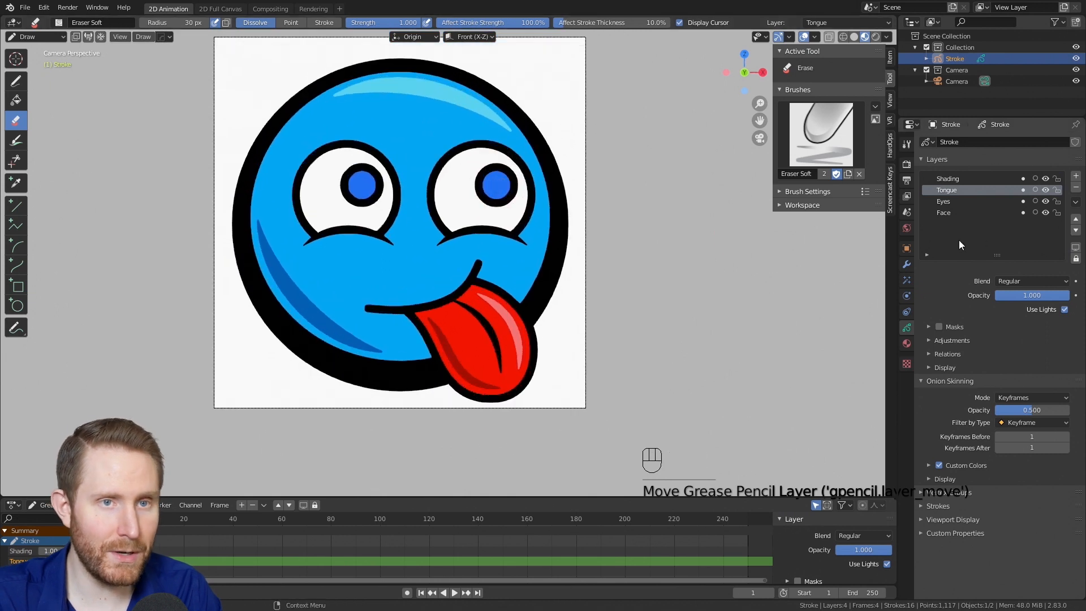
- Try the Tongue layer at the bottom and top of the layer stack, returning it to just below Shading
left_click(1076, 230)
left_click(1076, 231)
left_click(1076, 220)
left_click(1076, 220)
left_click(1076, 220)
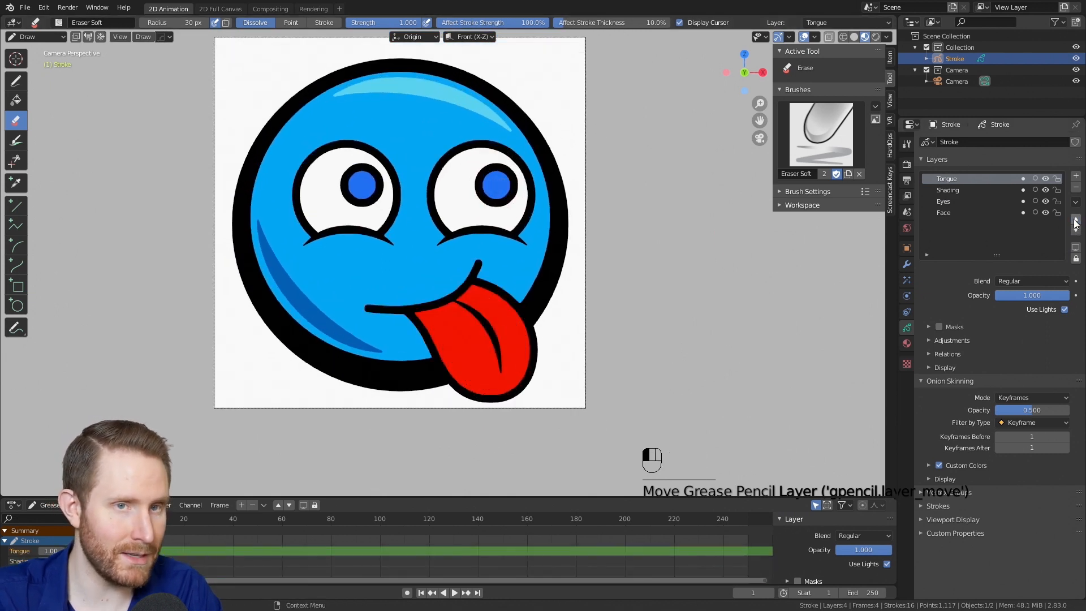
left_click(1076, 232)
left_click(1075, 232)
left_click(1076, 232)
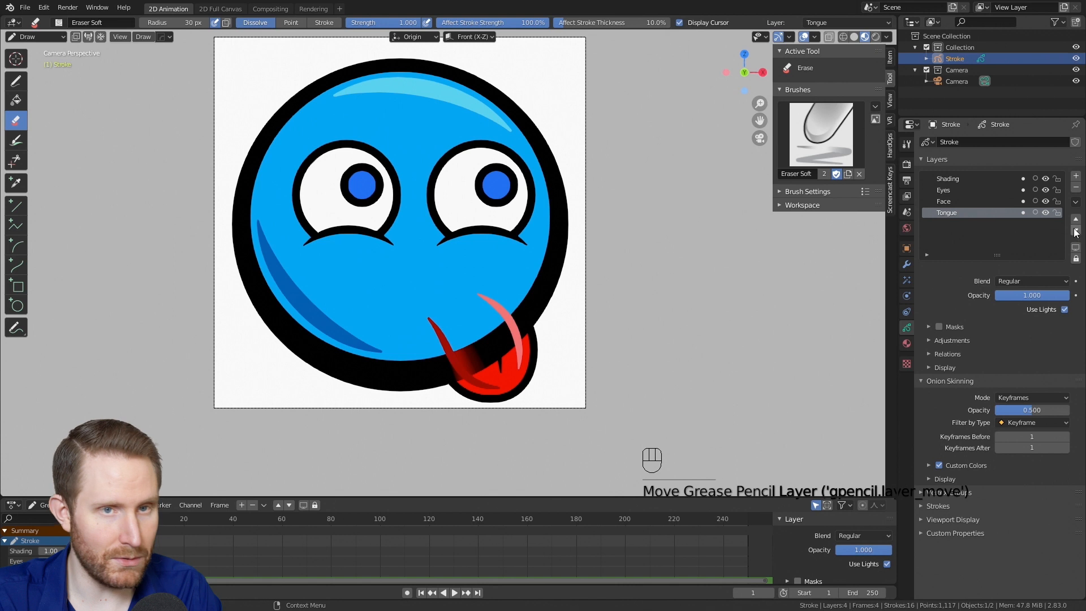
left_click(1076, 220)
left_click(1076, 220)
scroll(517, 248, "down", 3)
middle_click_drag(516, 243, 518, 261, "shift")
scroll(532, 255, "down", 2)
scroll(553, 254, "up", 3)
middle_click_drag(598, 255, 599, 261, "shift")
scroll(600, 260, "up", 1)
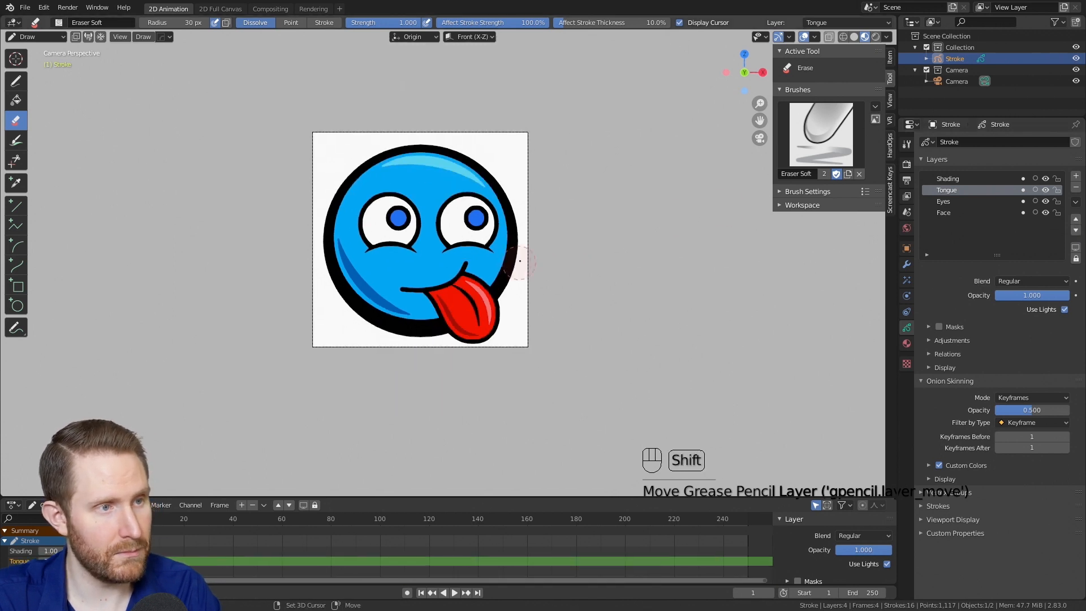
scroll(608, 247, "up", 1)
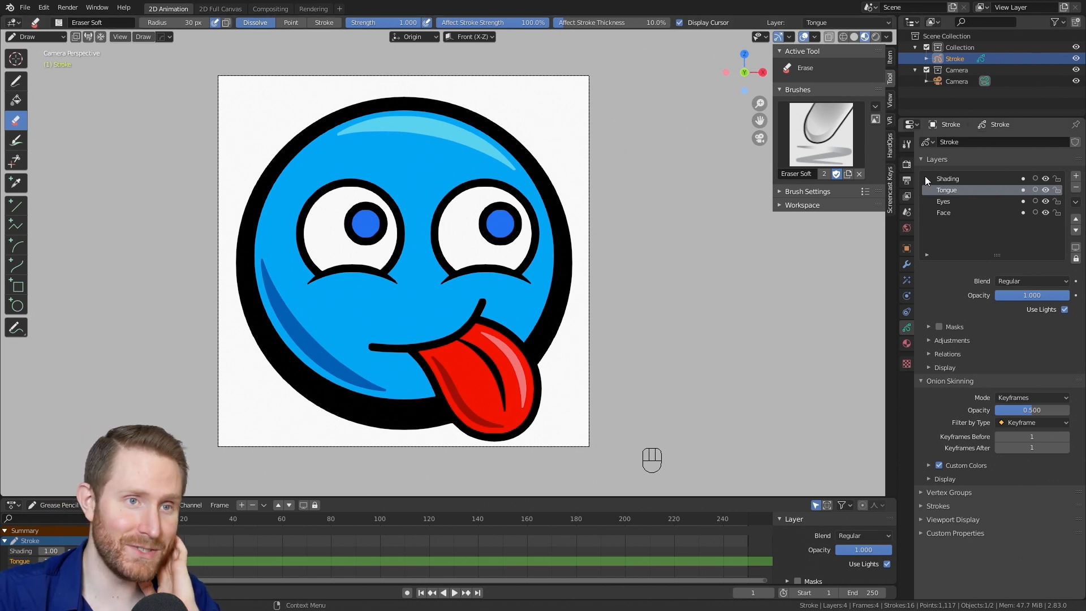
- Set the render resolution percentage to 28% and render a test image of the face
left_click(907, 180)
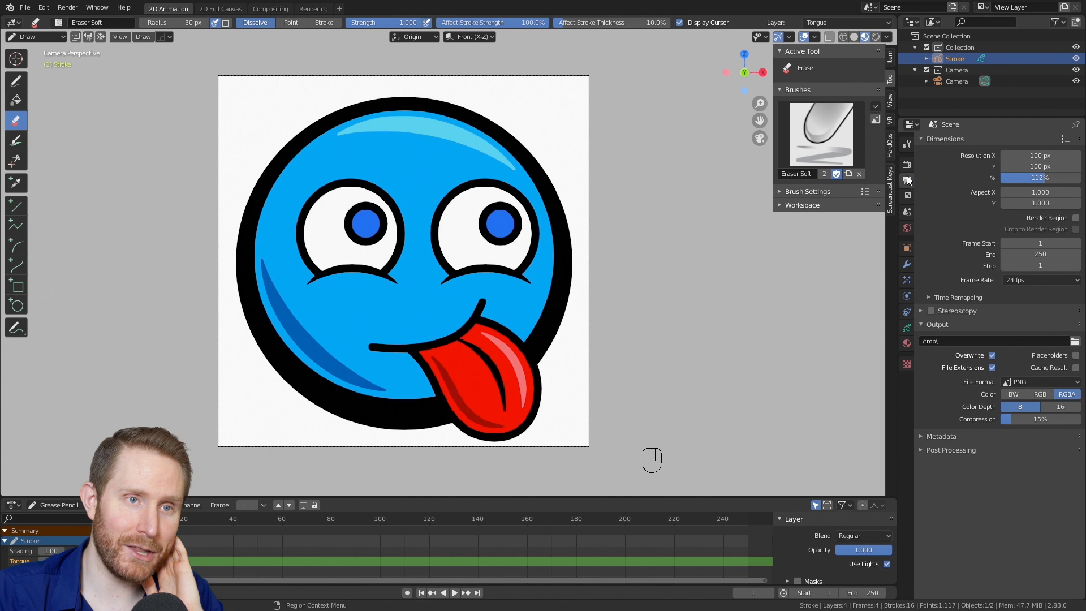
left_click(1031, 177)
type("28")
key("Return")
key("F12")
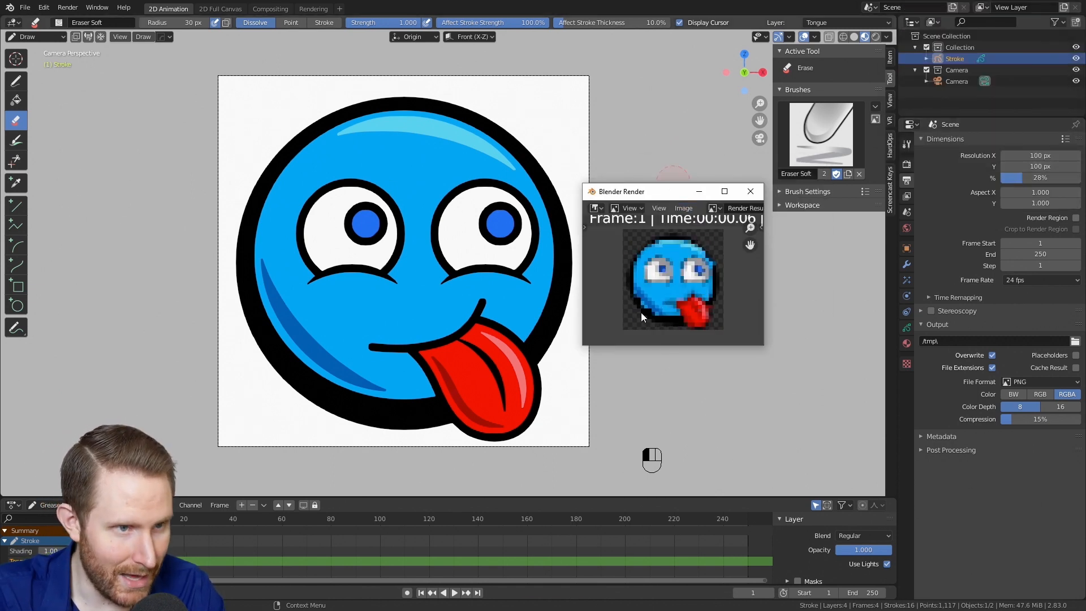
- Inspect the small test render's legibility at several zoom levels and close the render window
scroll(648, 307, "down", 3)
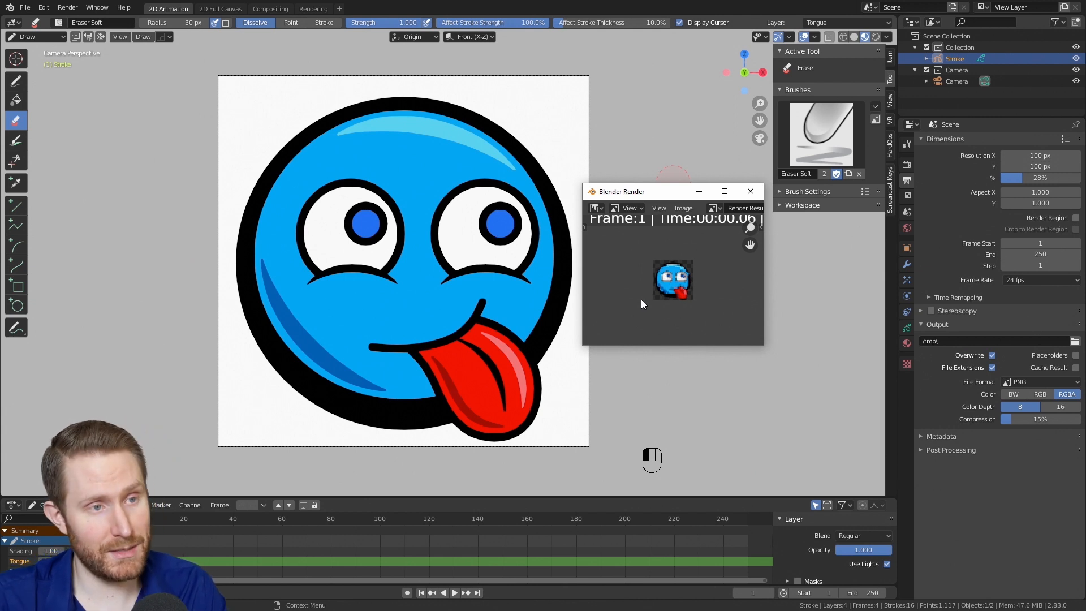
scroll(661, 297, "up", 4)
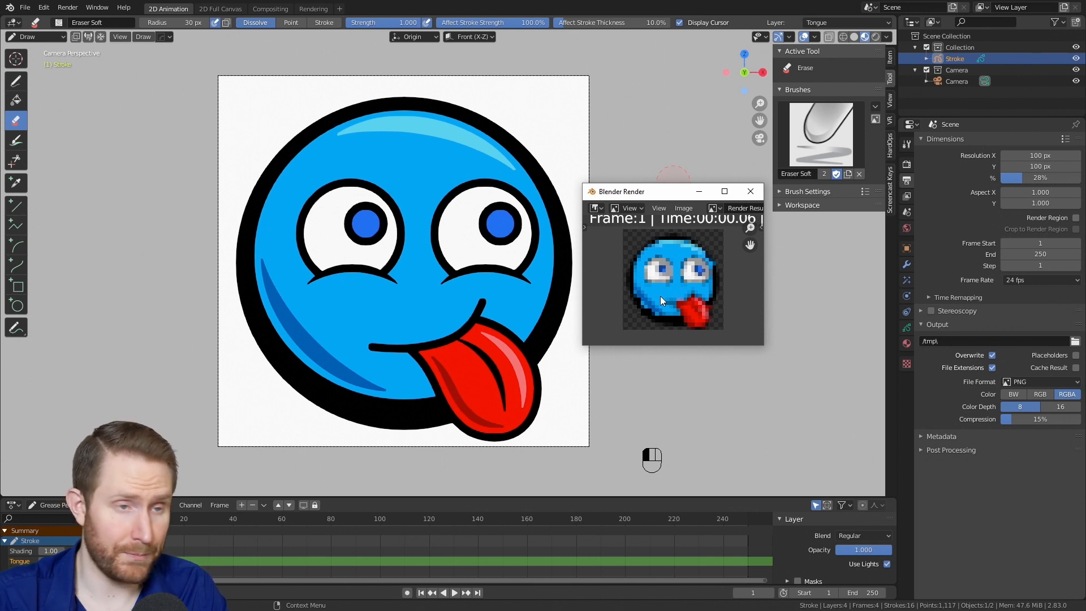
scroll(691, 280, "down", 8)
scroll(692, 287, "up", 6)
scroll(687, 289, "down", 7)
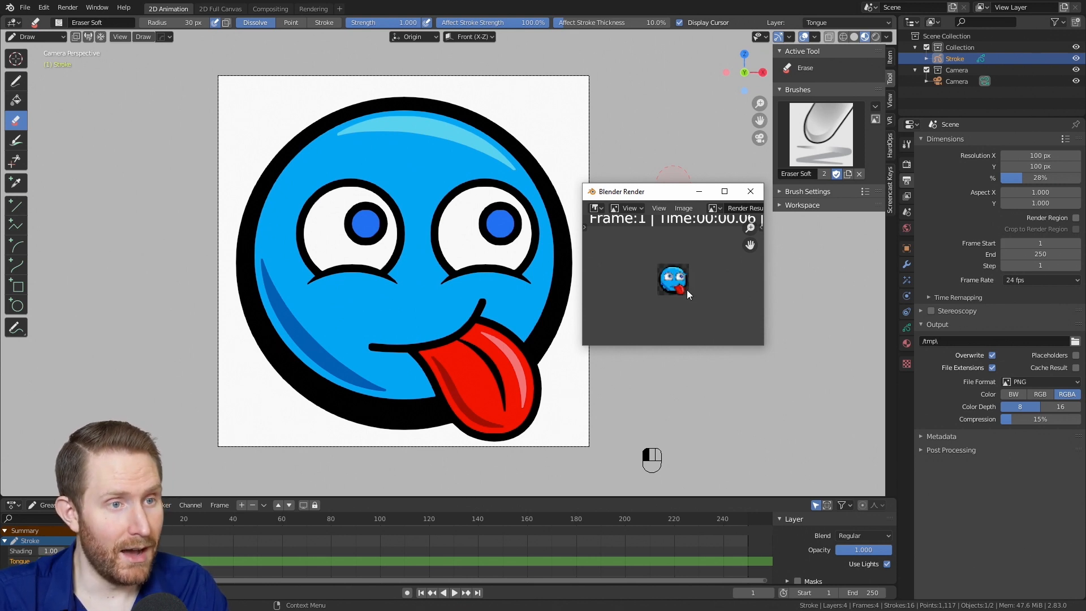
left_click(751, 191)
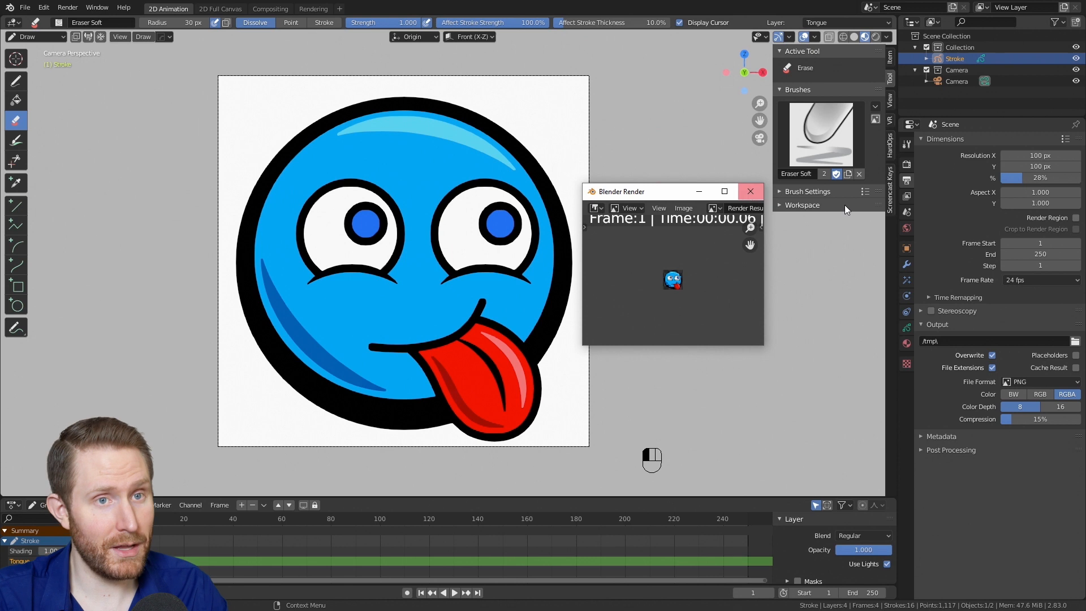
- Set the render resolution percentage to 112% and render the image
double_click(1032, 179)
type("112")
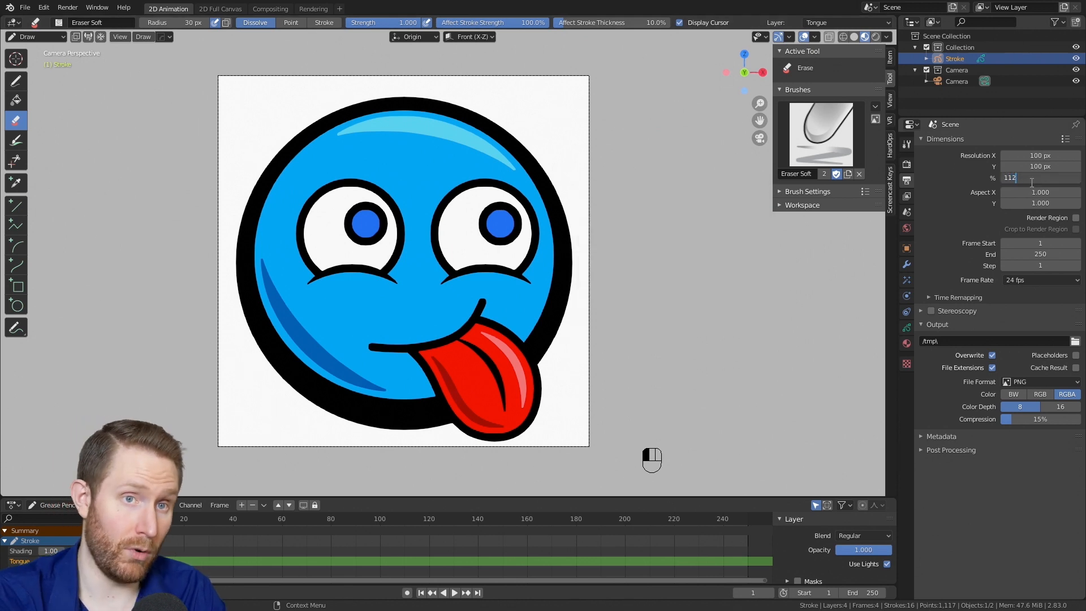
key("Return")
key("F12")
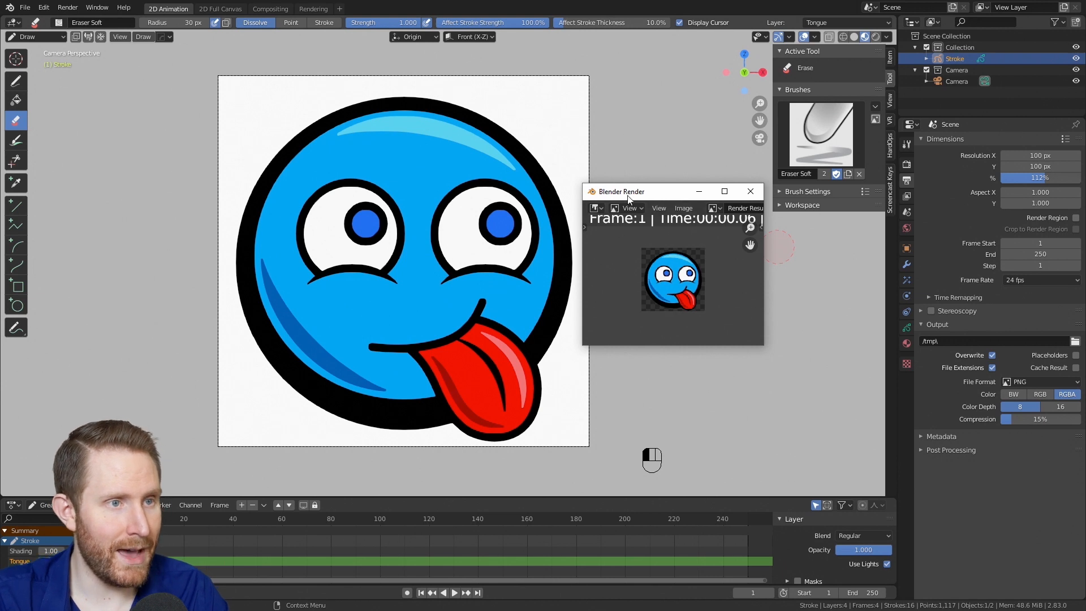
- Save the rendered face as a PNG image in the Resources folder
left_click_drag(640, 195, 672, 235)
left_click(722, 248)
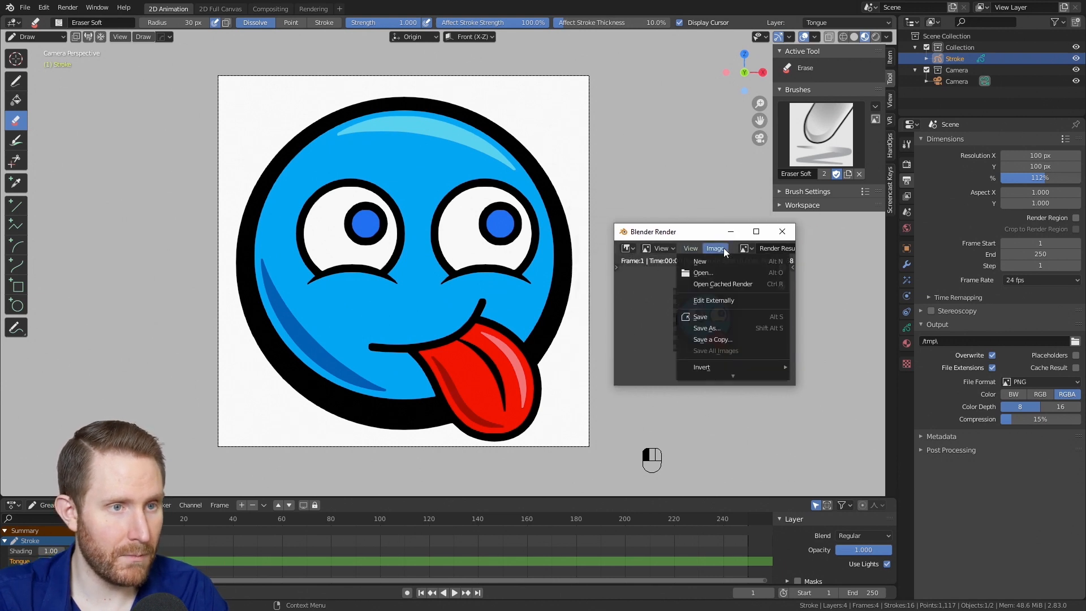
left_click(724, 329)
left_click(537, 572)
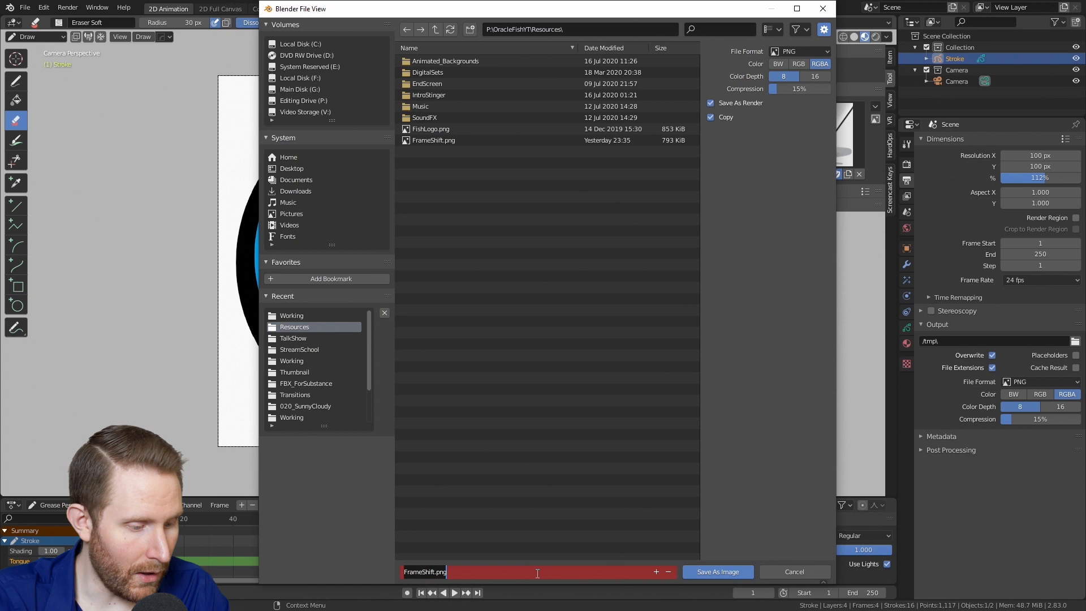
key("Return")
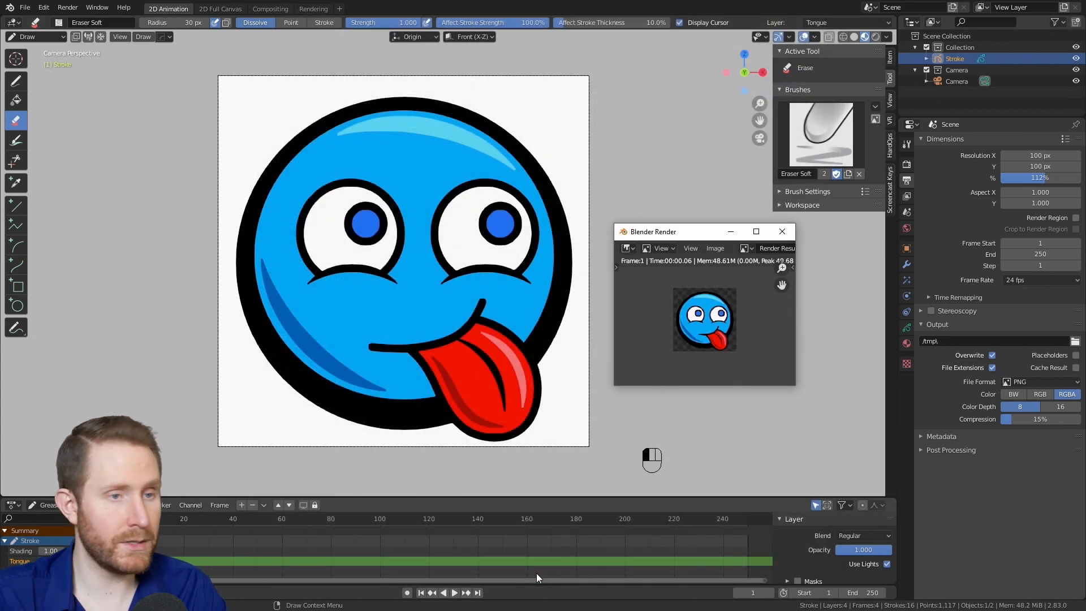